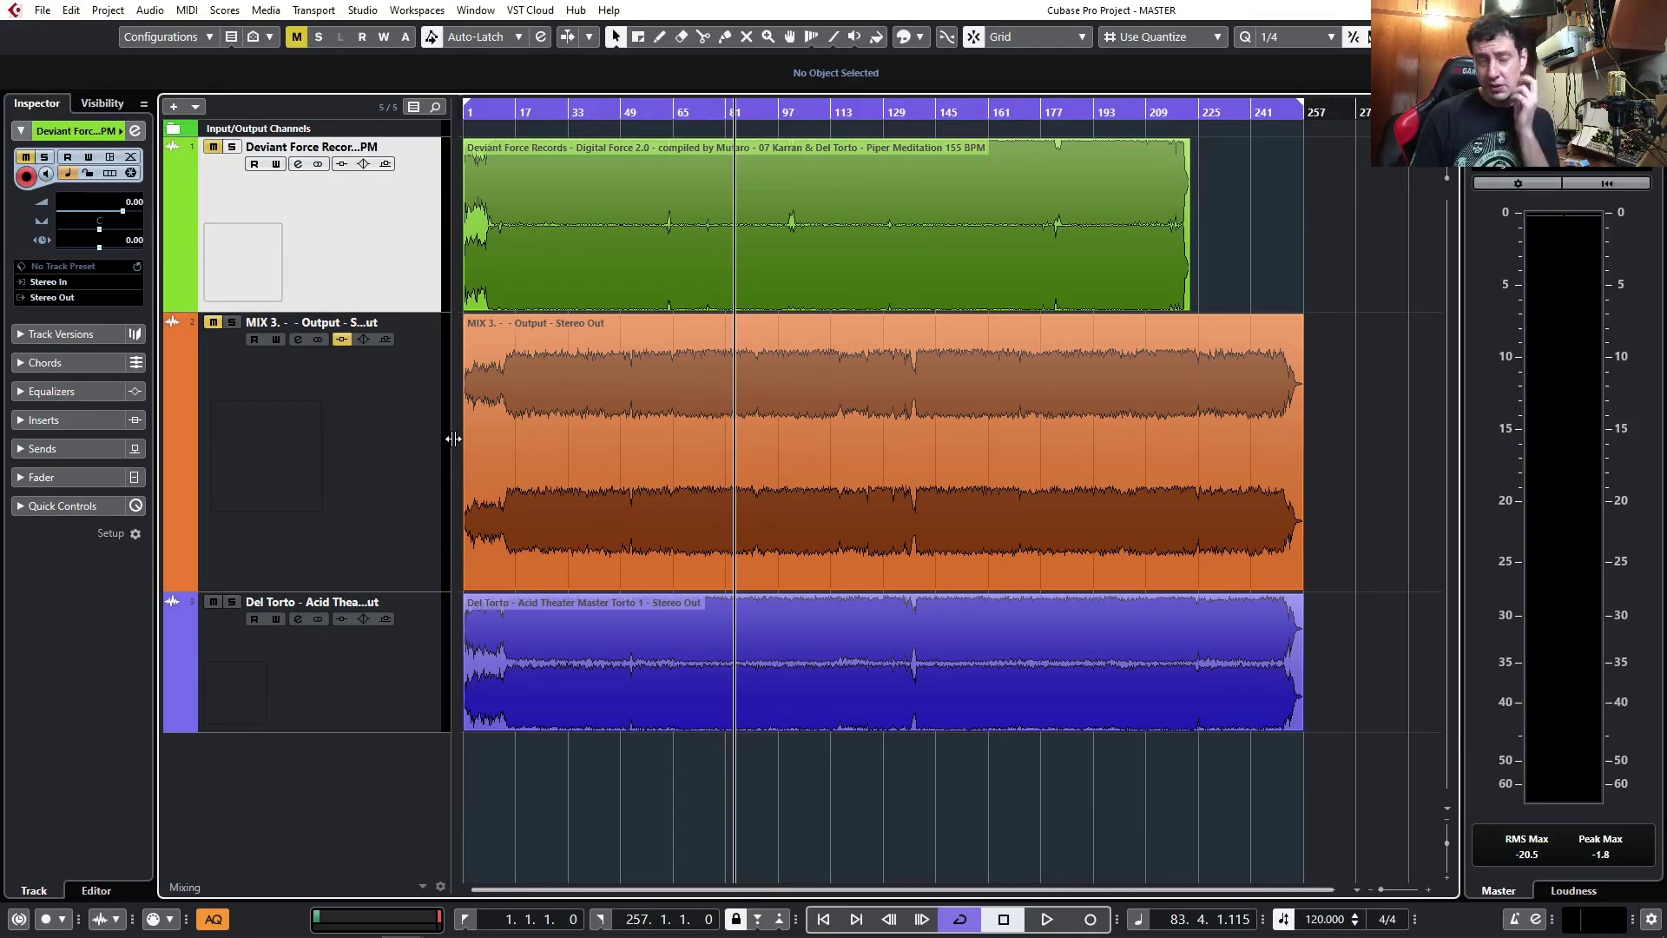
# - Select the reference track, the MIX 3 track and the finished master track in turn to look them over
pyautogui.click(398, 519)
pyautogui.click(388, 260)
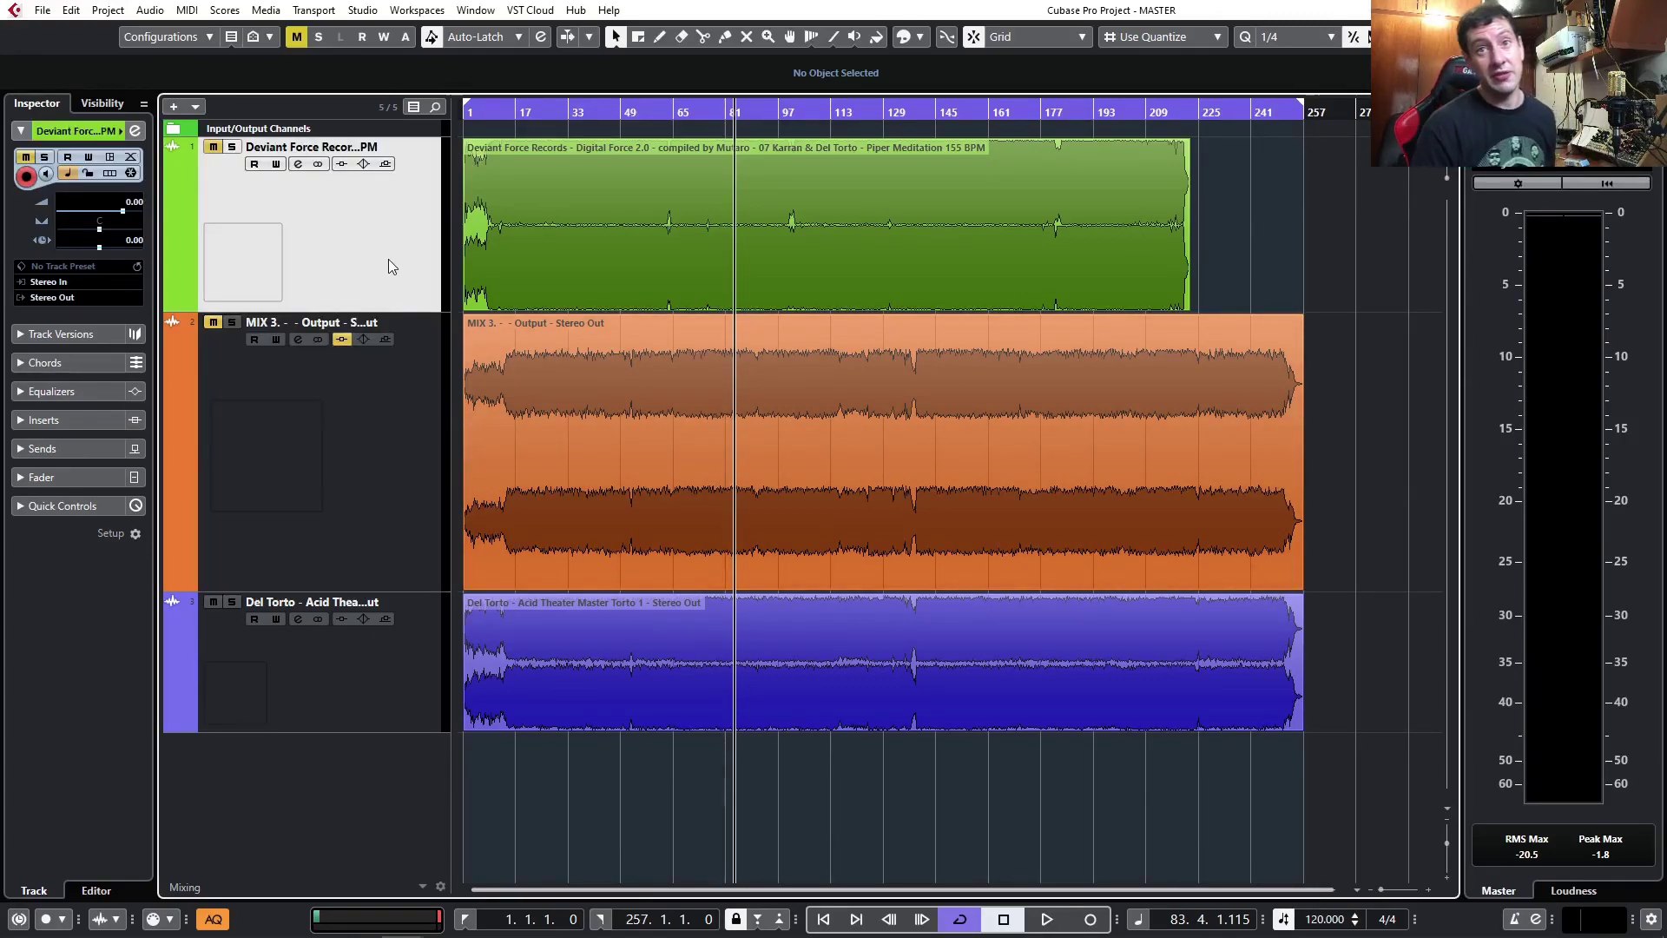
pyautogui.click(403, 465)
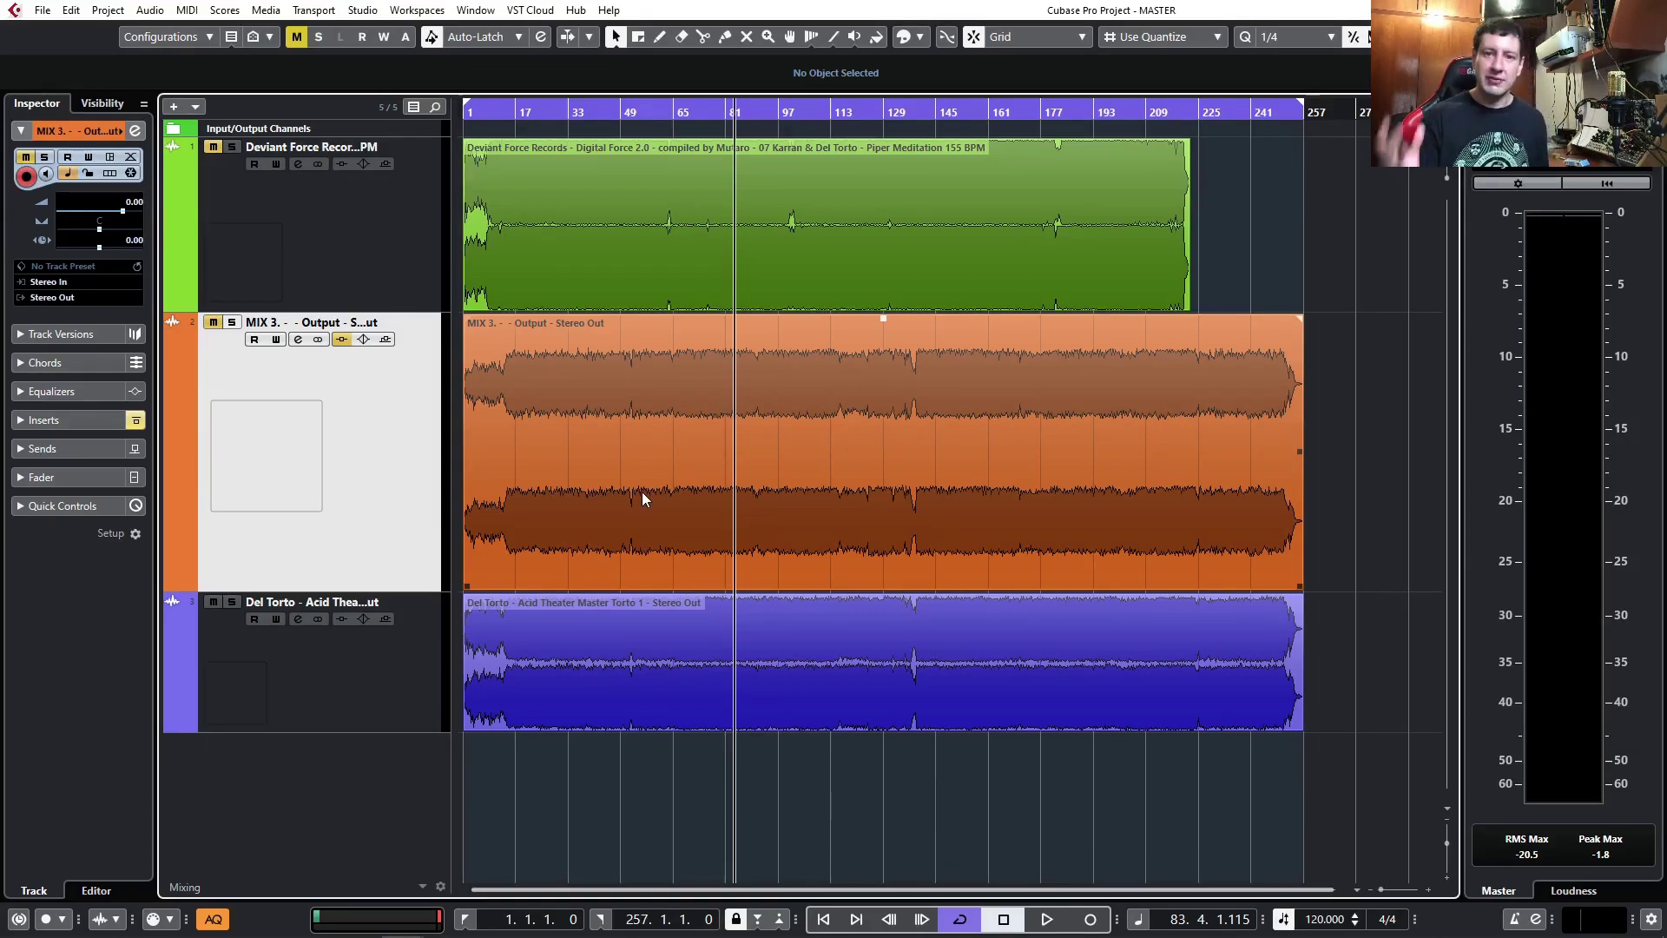
pyautogui.click(335, 682)
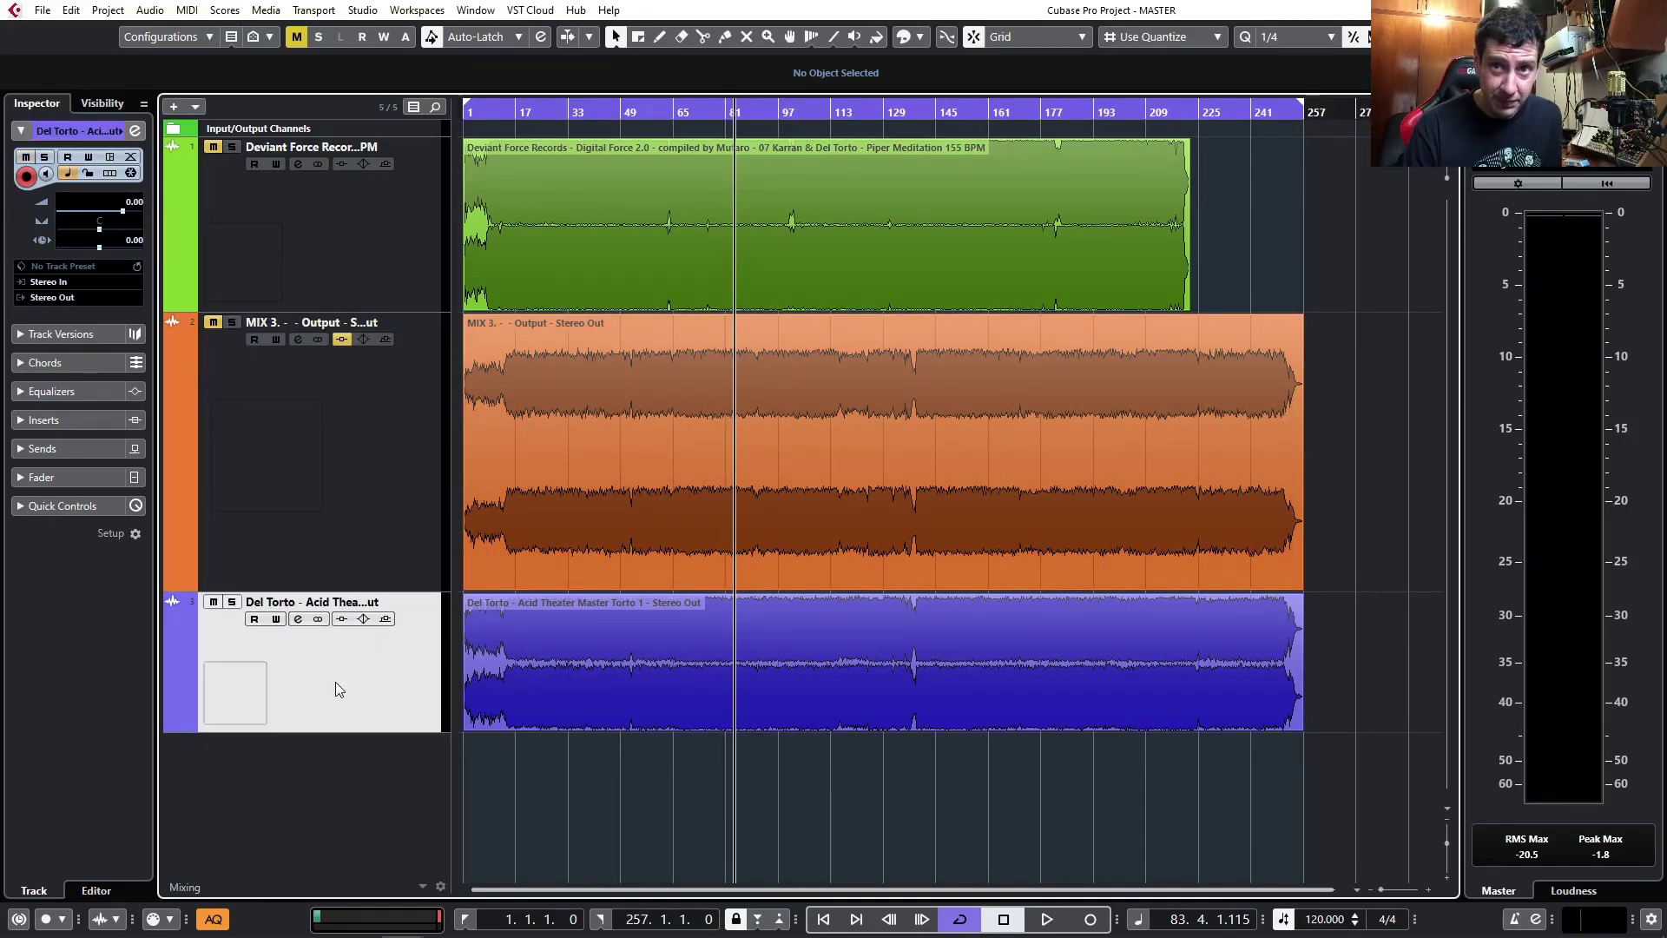
# - Select the MIX 3 track, open its UAD Oxford Limiter insert and take the limiter out of bypass
pyautogui.click(370, 513)
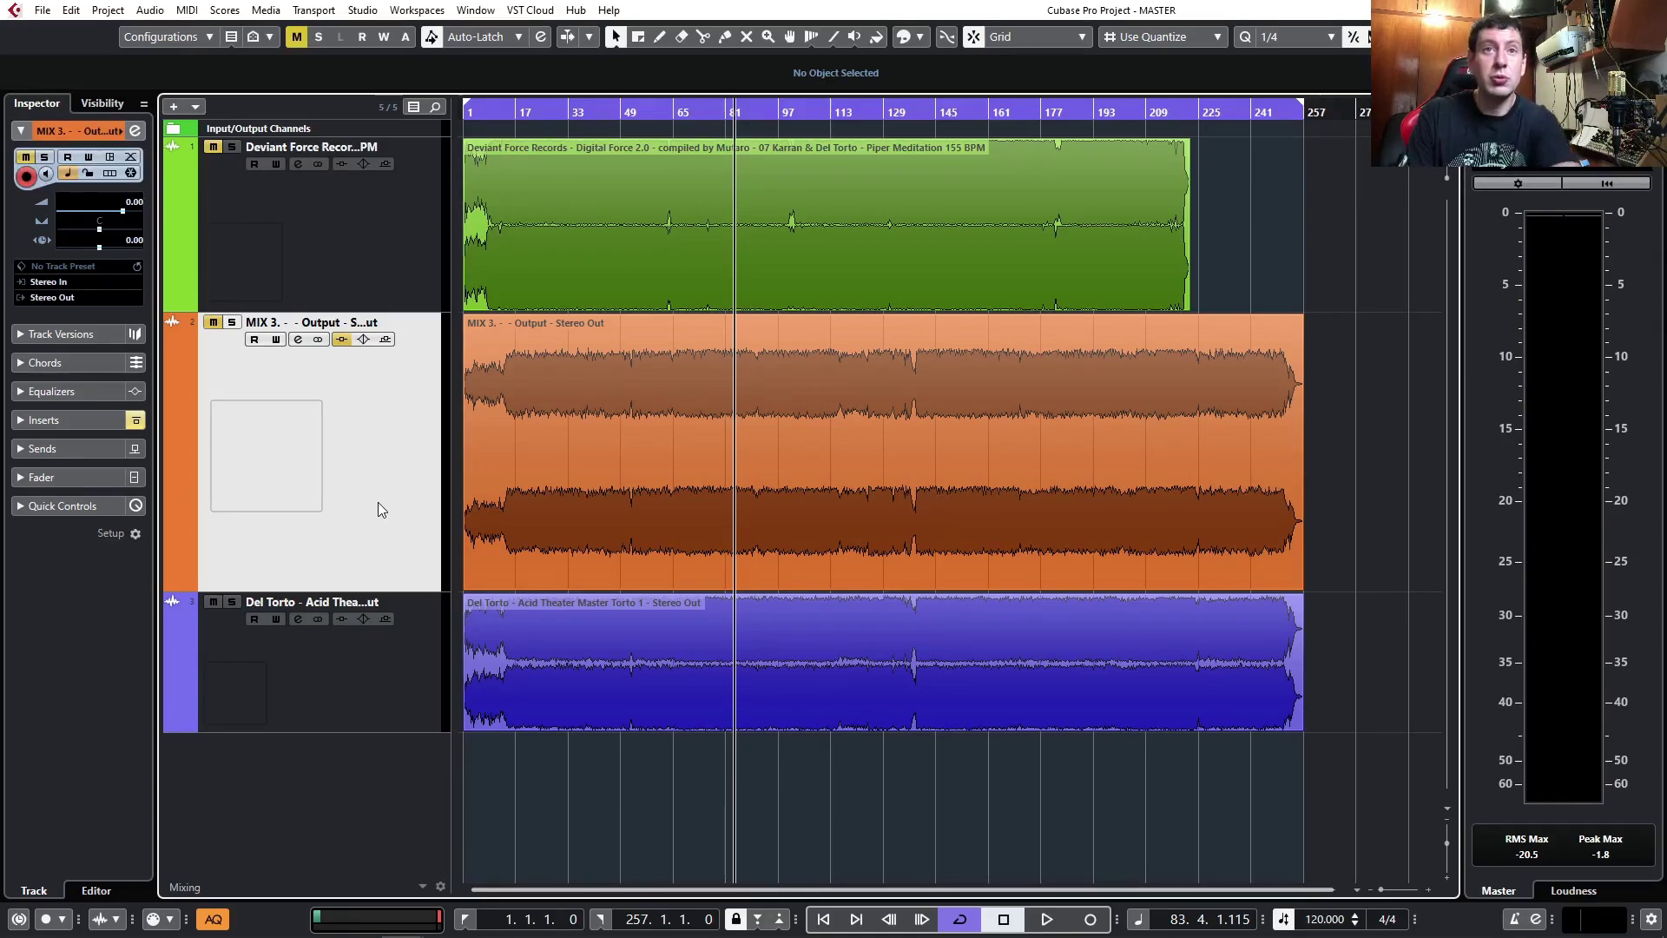
pyautogui.click(503, 486)
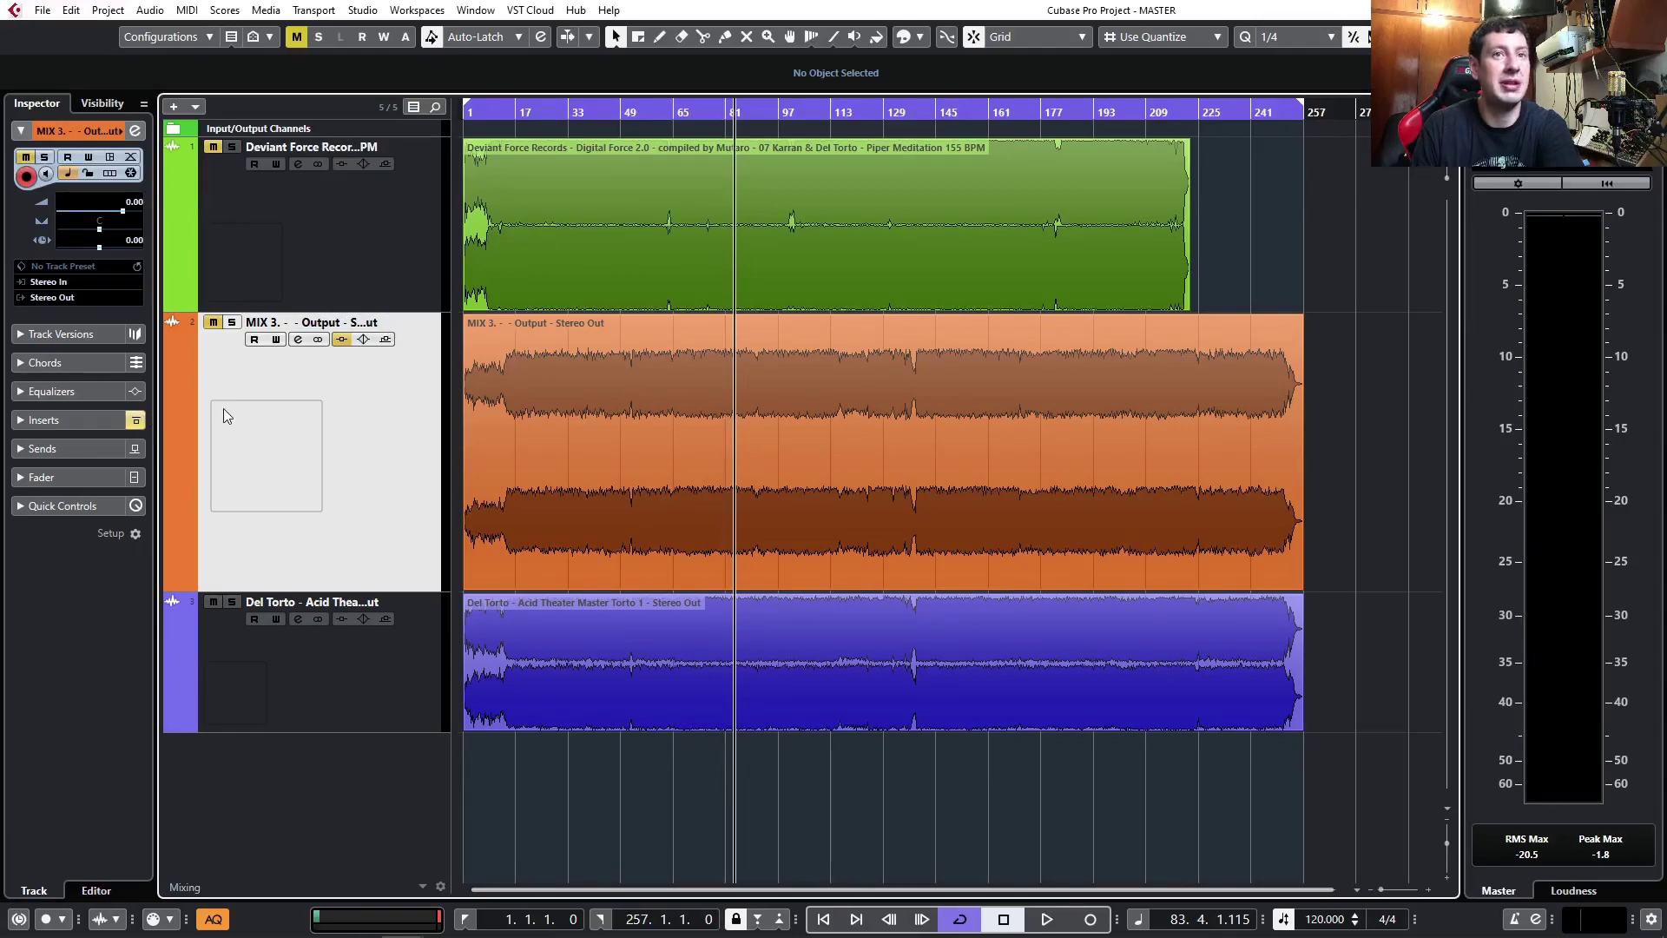
pyautogui.click(298, 340)
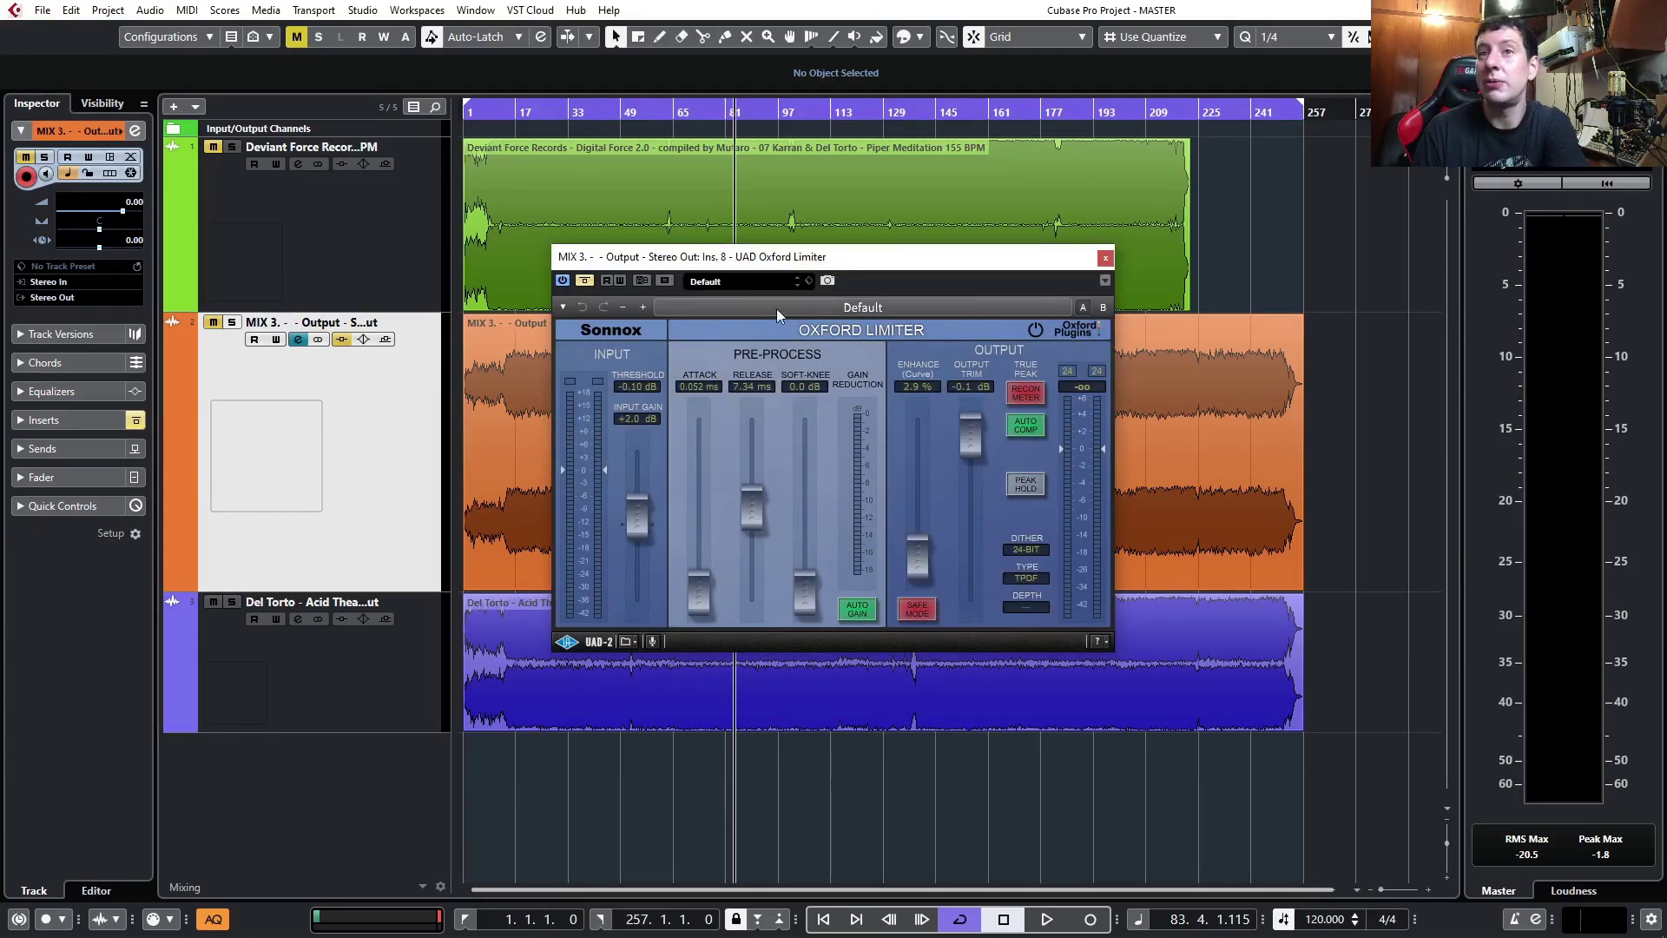
pyautogui.click(587, 281)
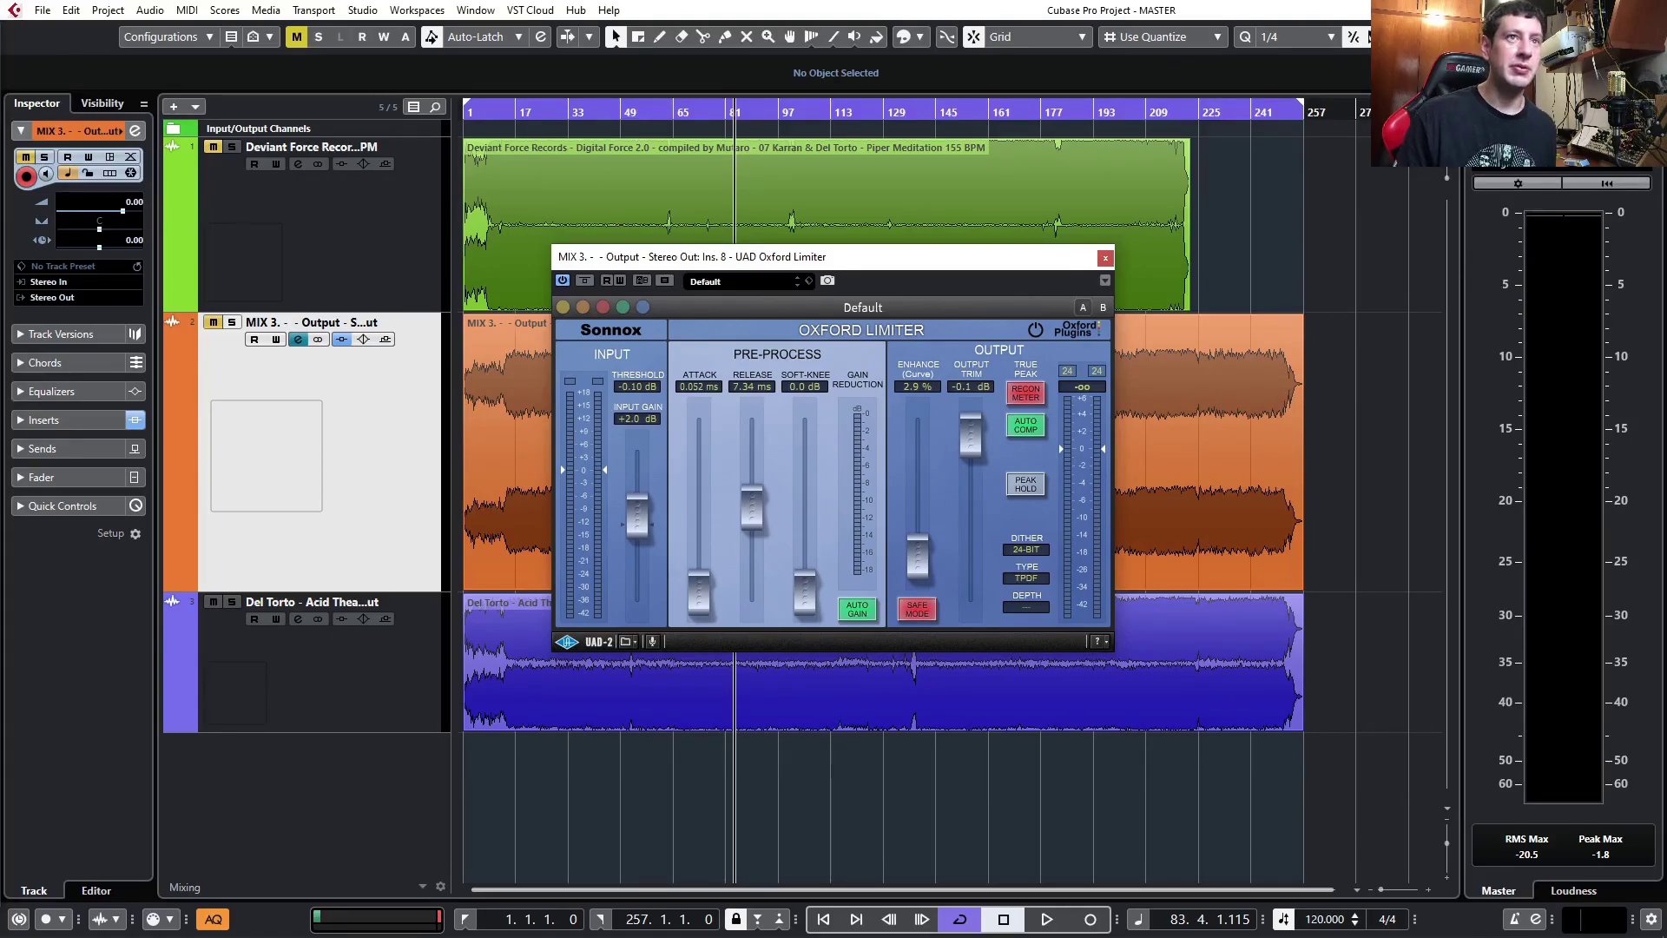
# - Bring the MAAT Dynamic Range Meter into view beside the limiter and open its settings to examine the target loudness and scales
pyautogui.moveTo(2, 85); pyautogui.dragTo(1397, 94)
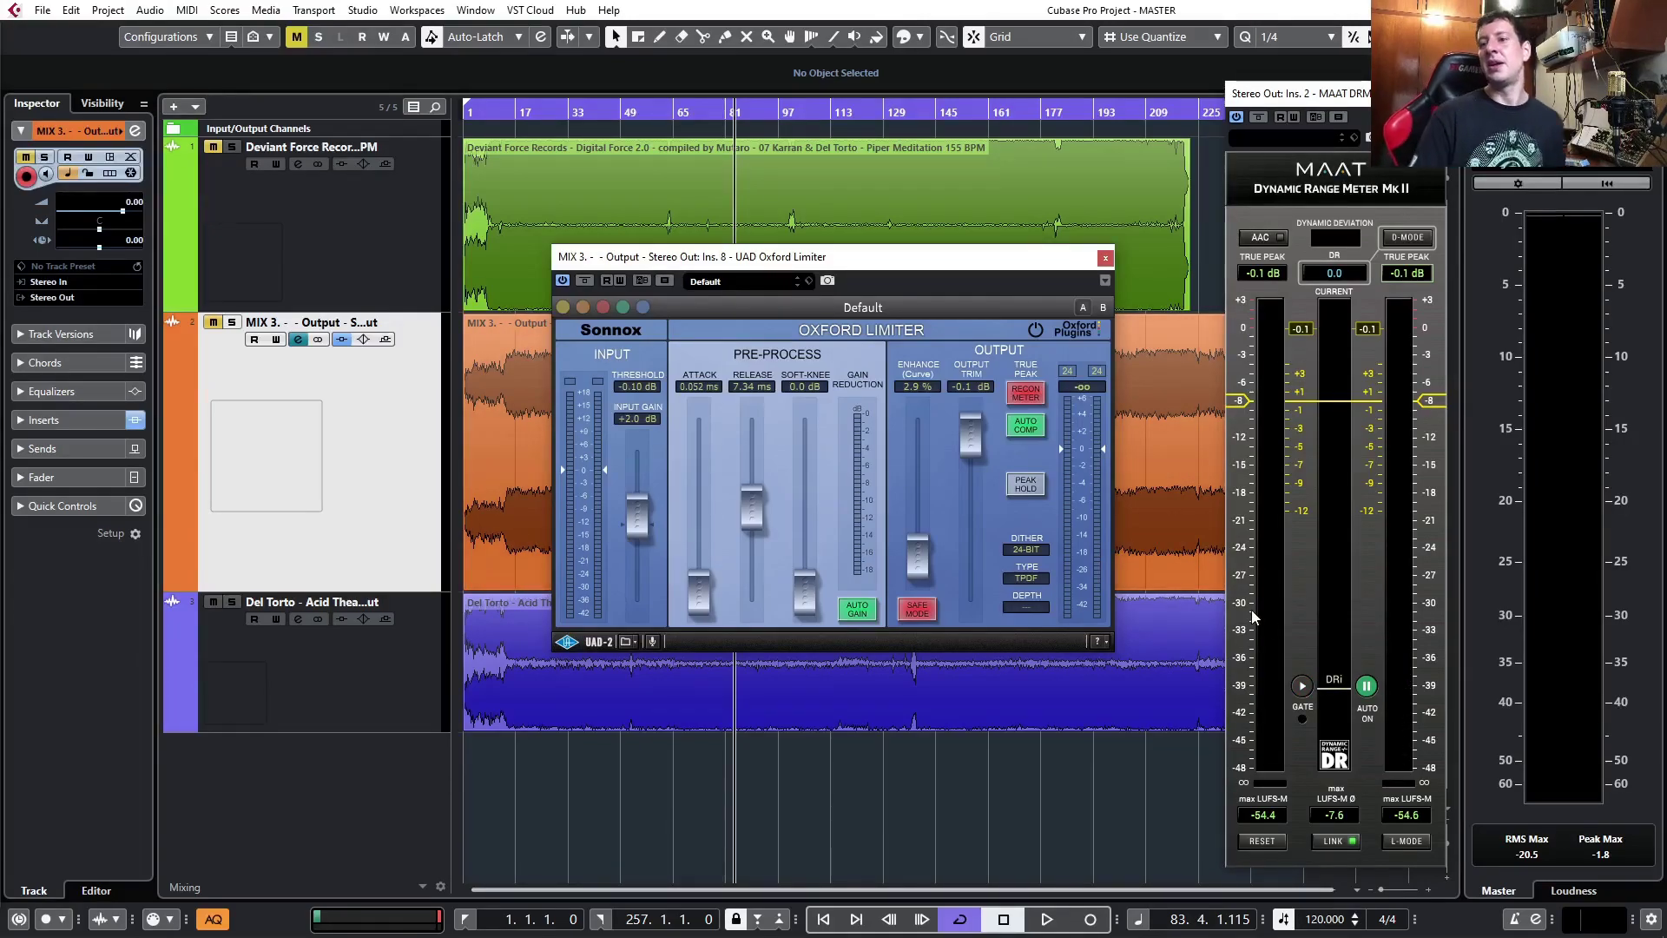
pyautogui.moveTo(1196, 936)
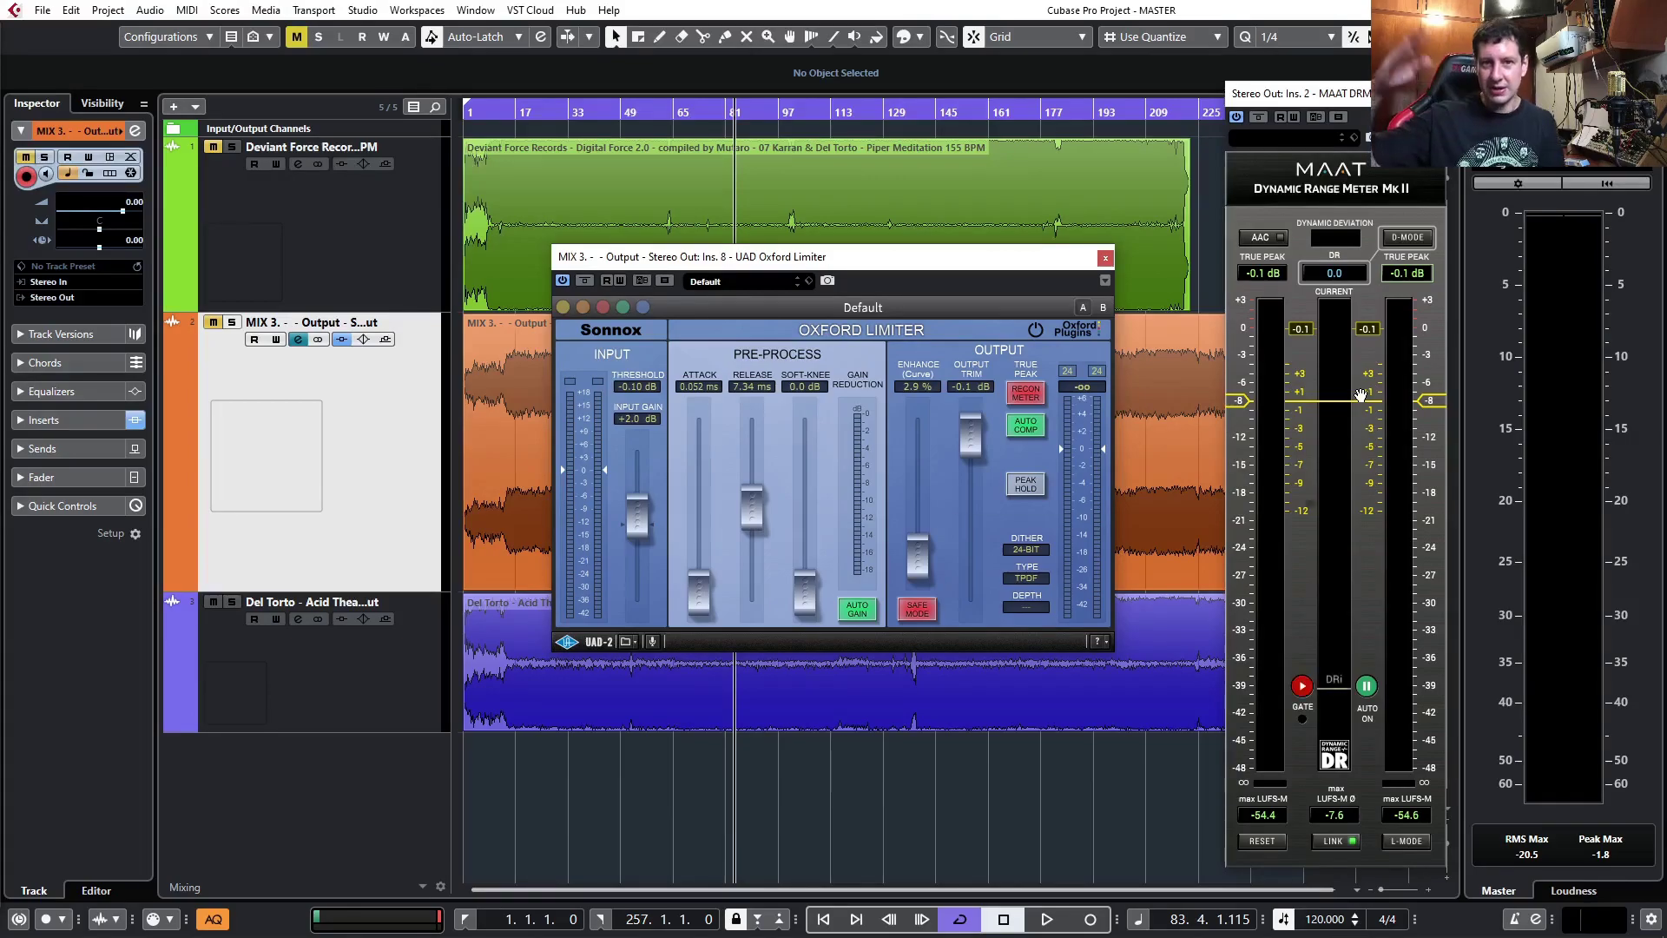
pyautogui.moveTo(1361, 396)
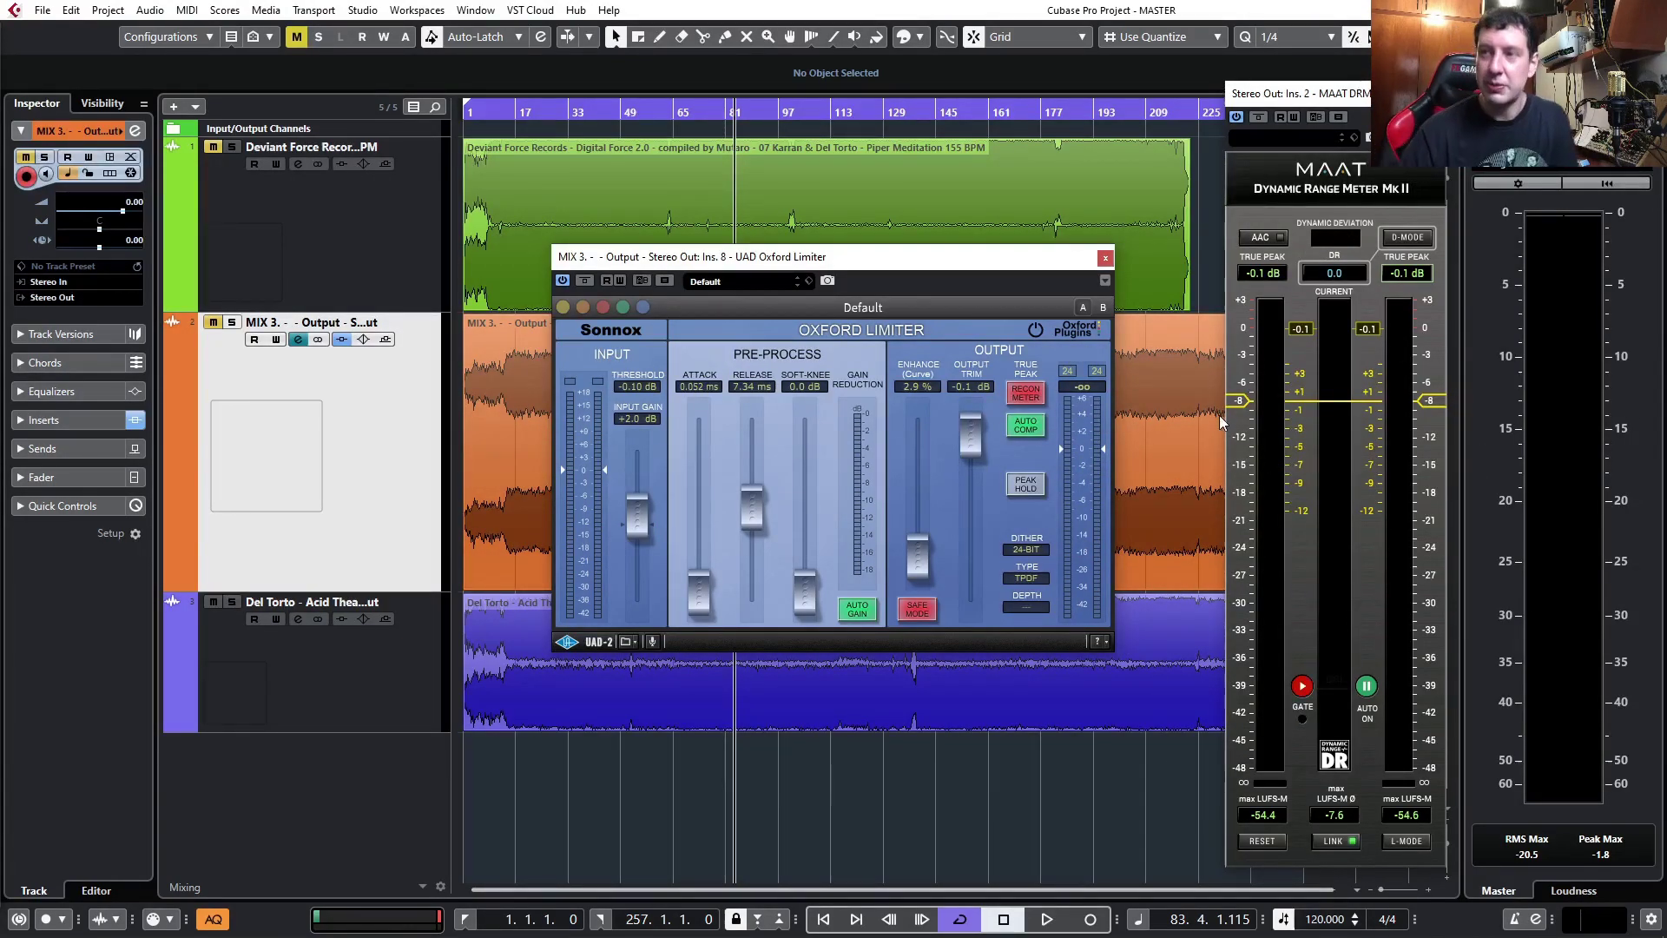
pyautogui.click(1333, 198)
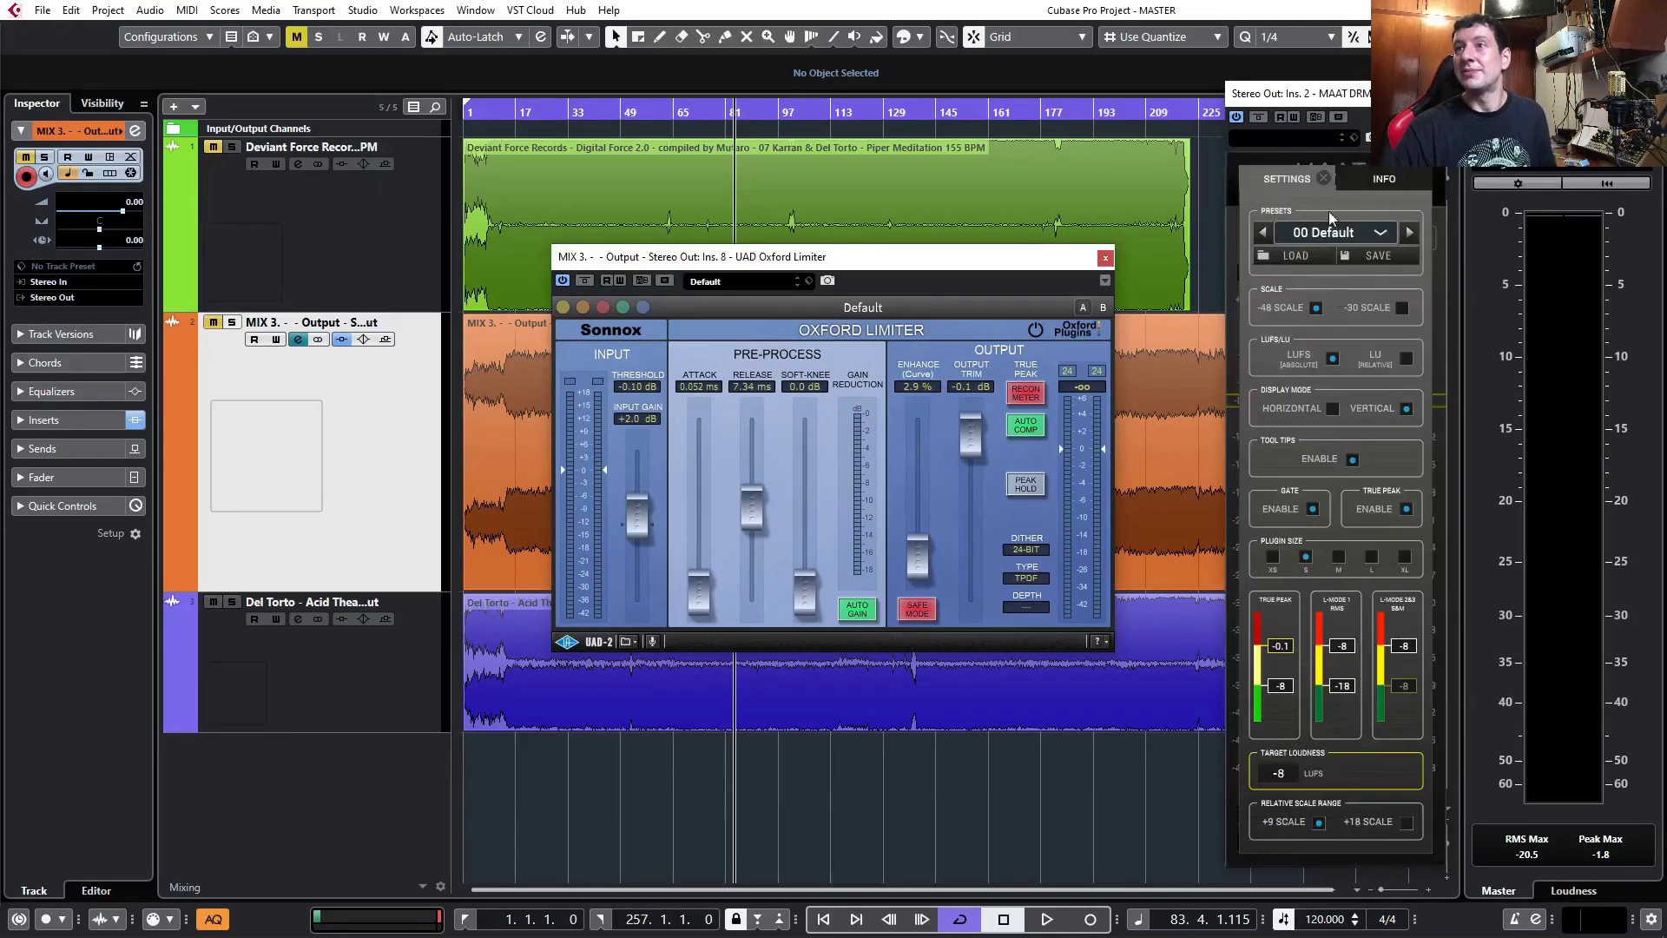
pyautogui.click(1328, 191)
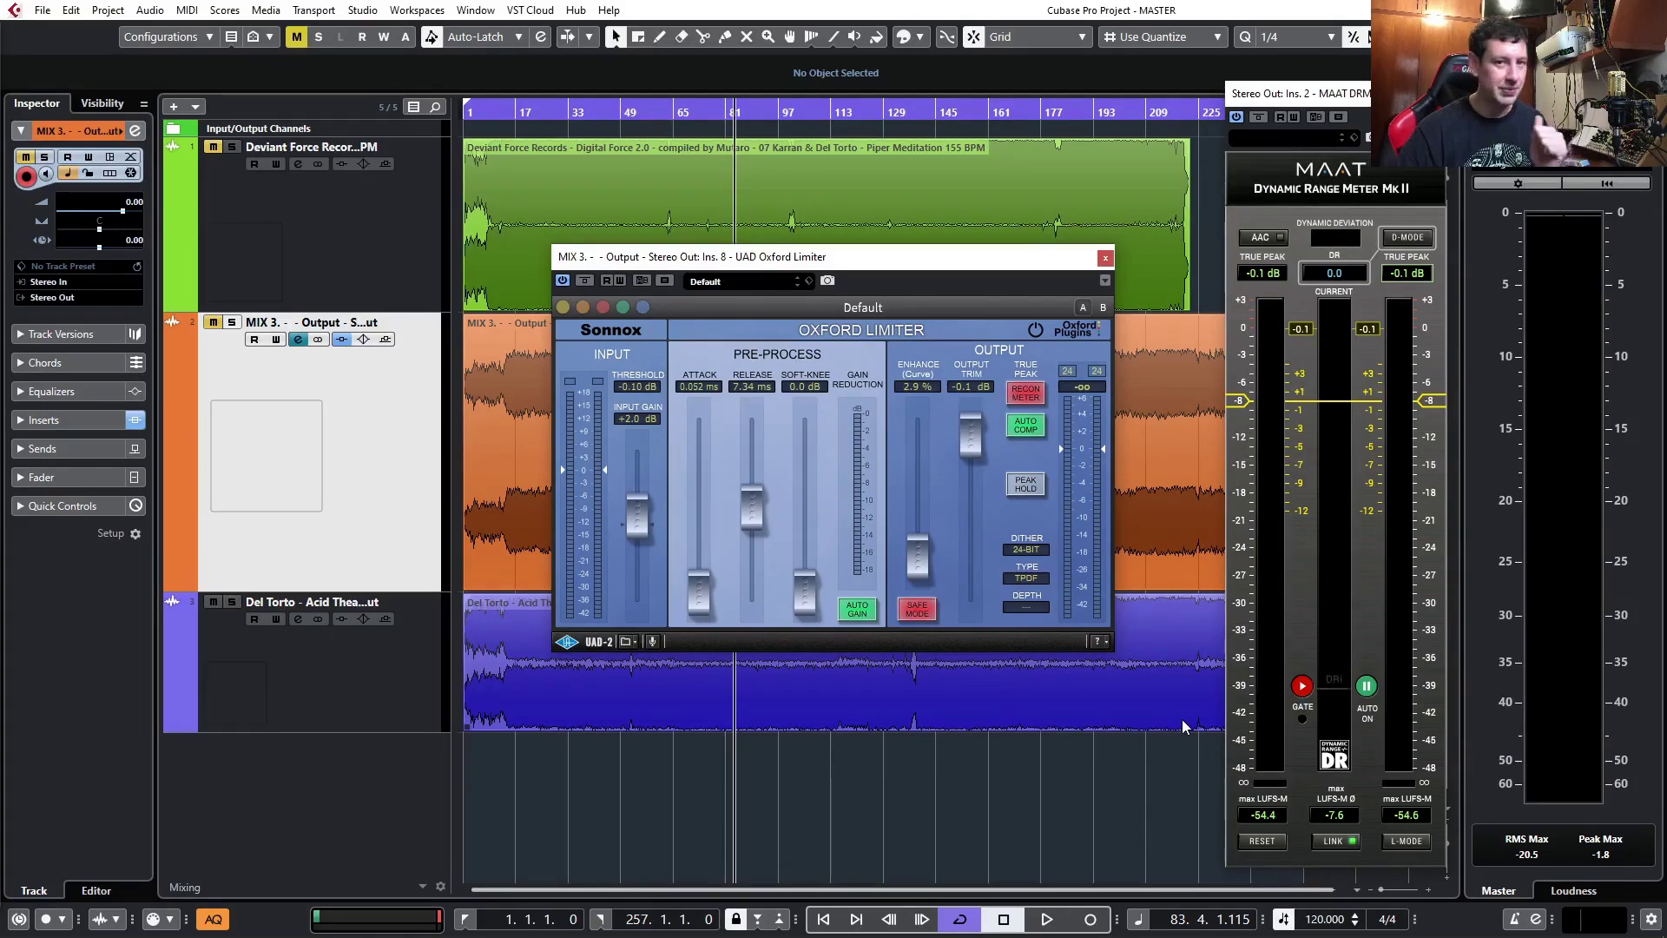
pyautogui.click(1352, 201)
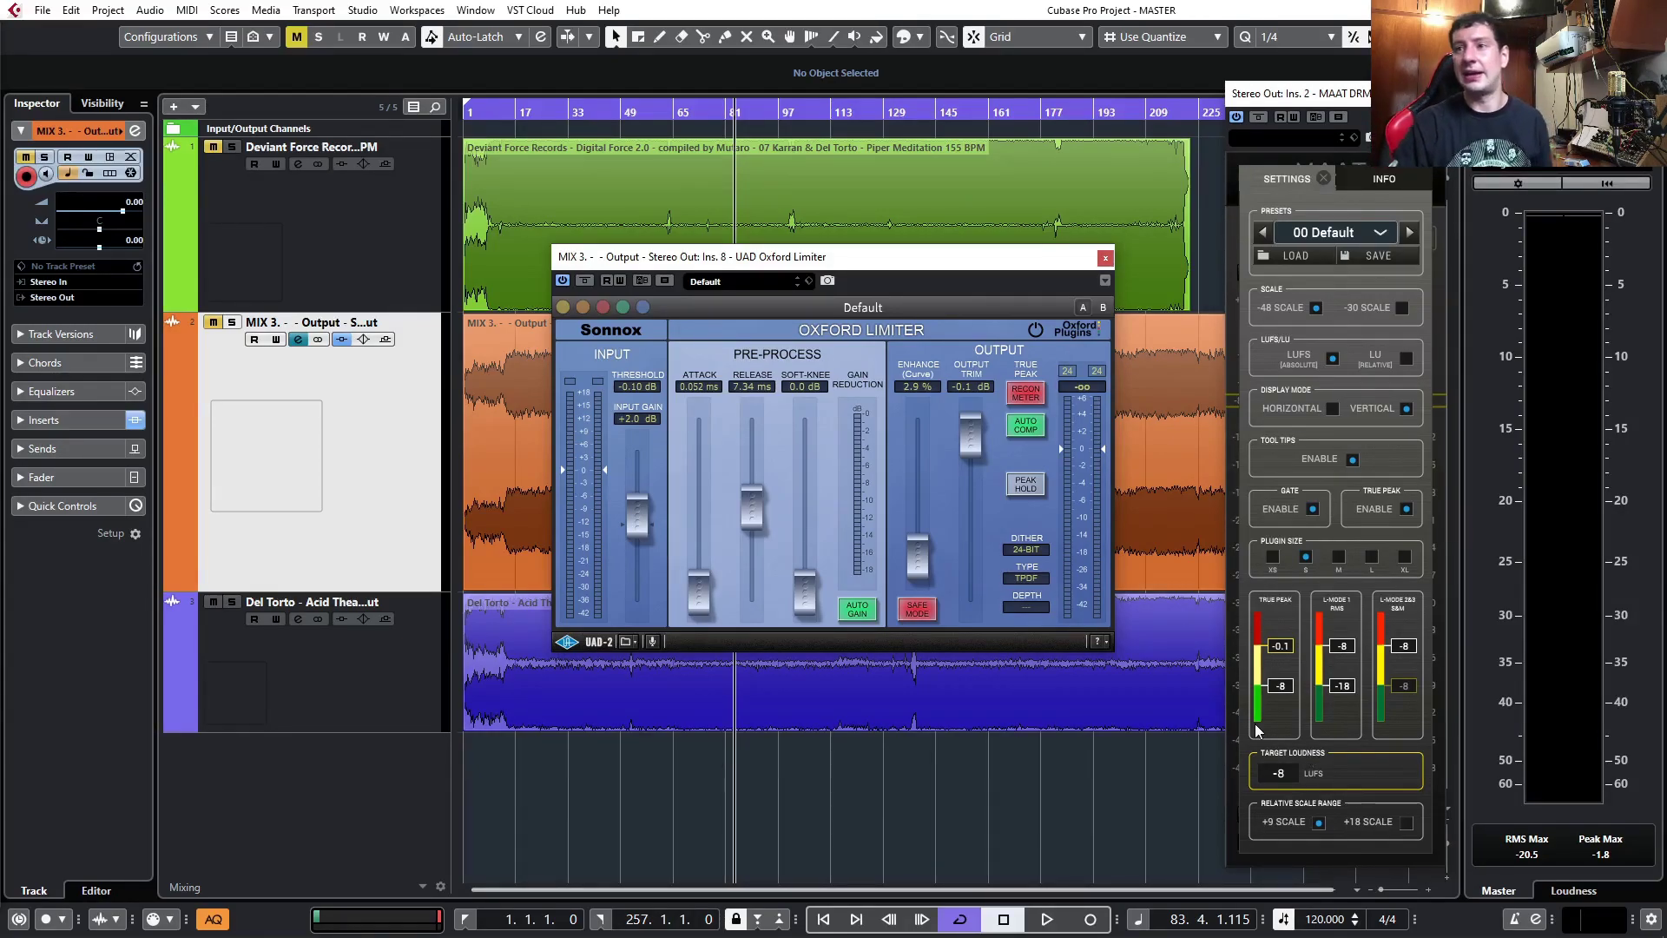
pyautogui.click(1135, 747)
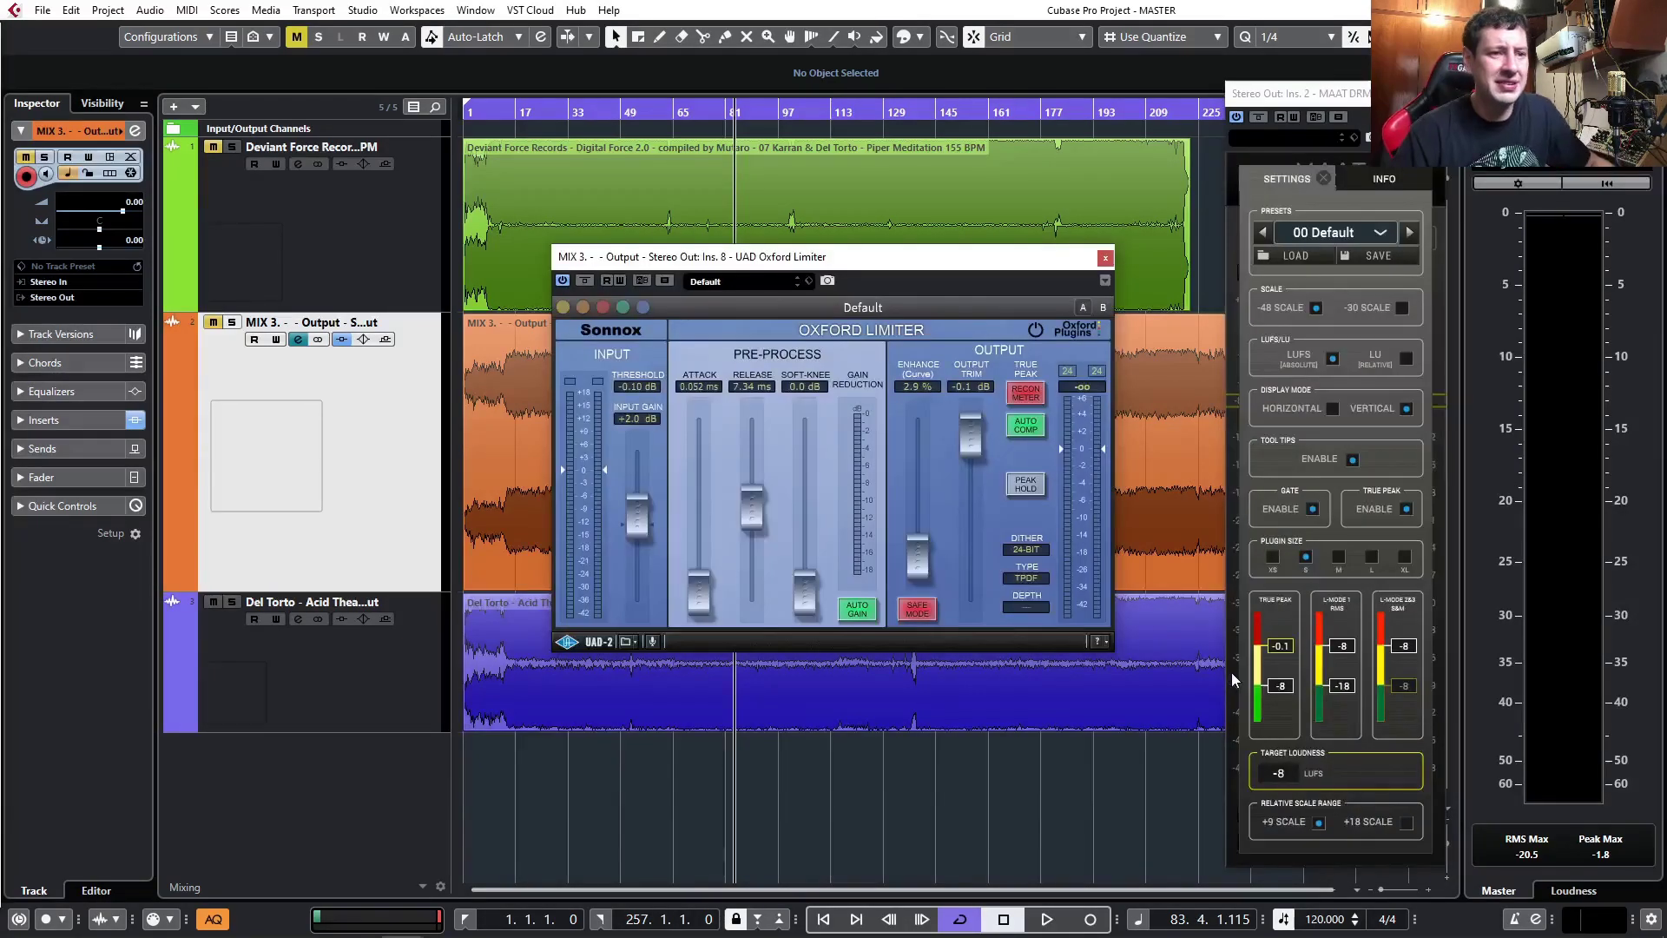
pyautogui.click(1180, 798)
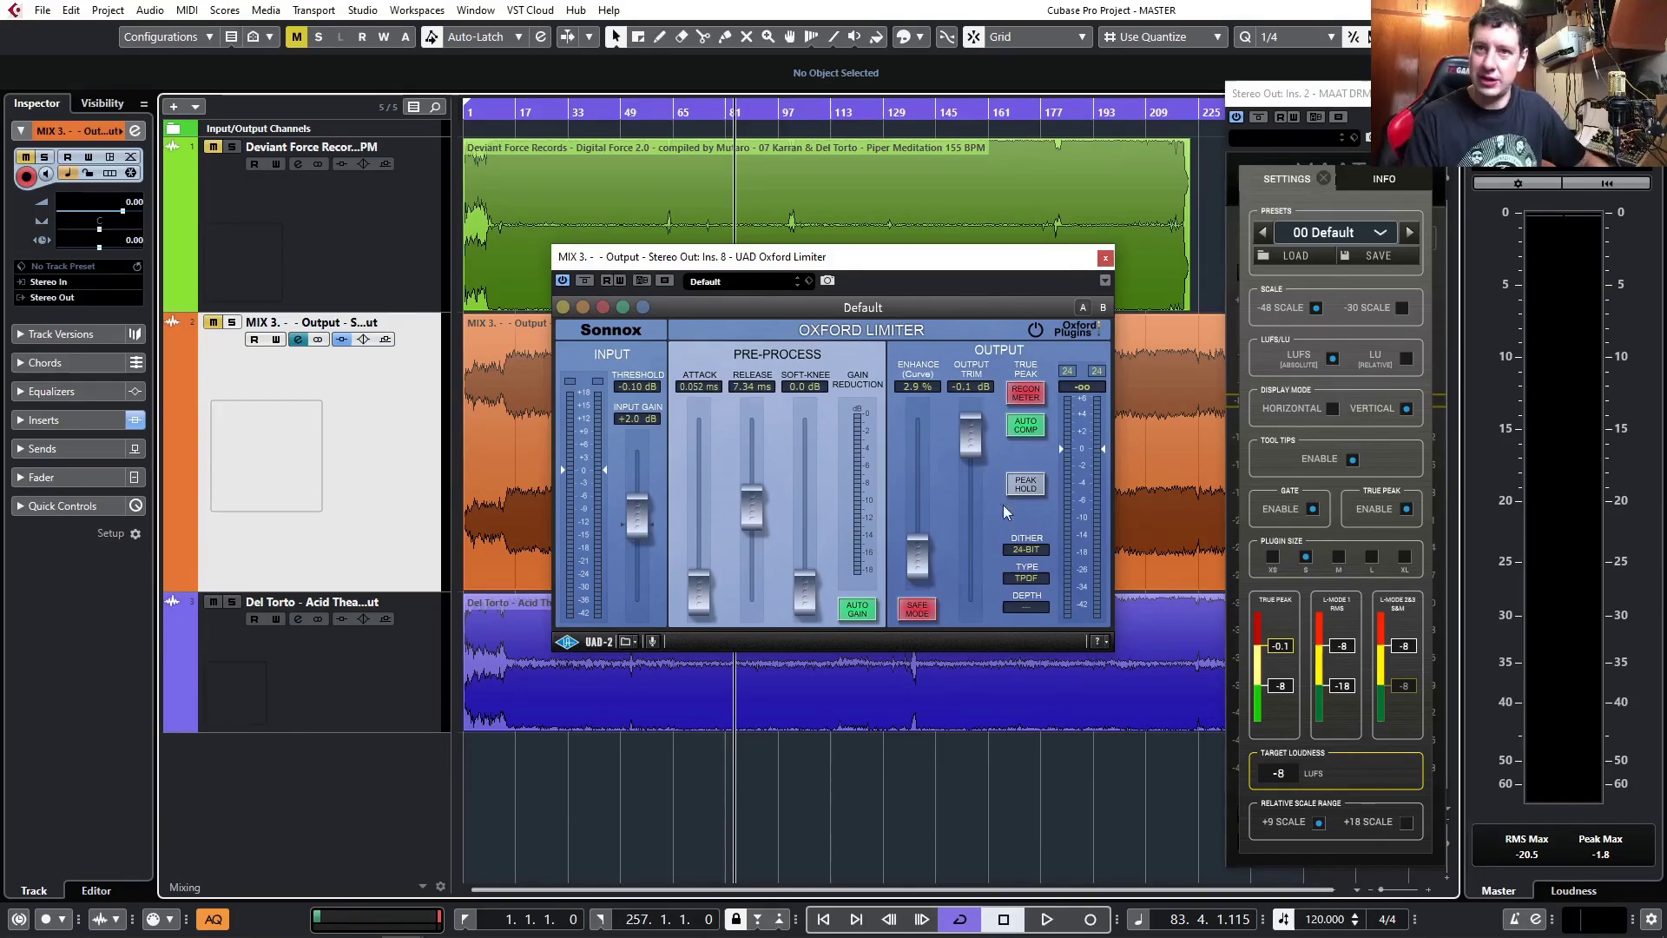
# - Solo the MIX 3 track and replace the open limiter with its UAD Ampex ATR-102 insert
pyautogui.click(1105, 258)
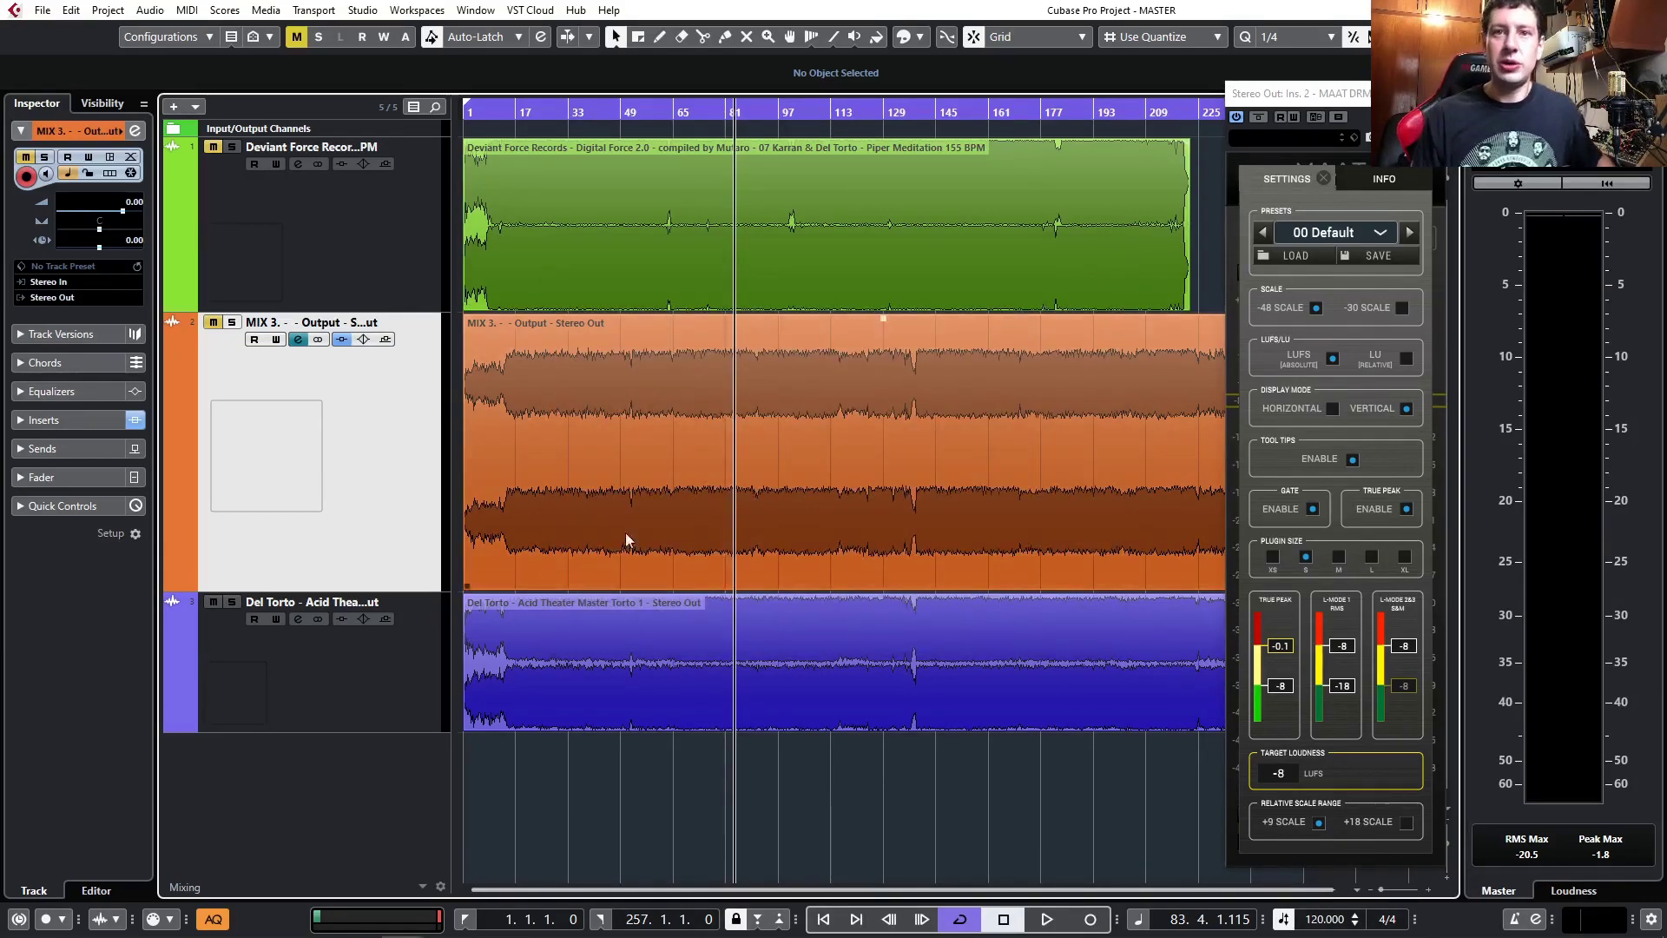
pyautogui.click(231, 322)
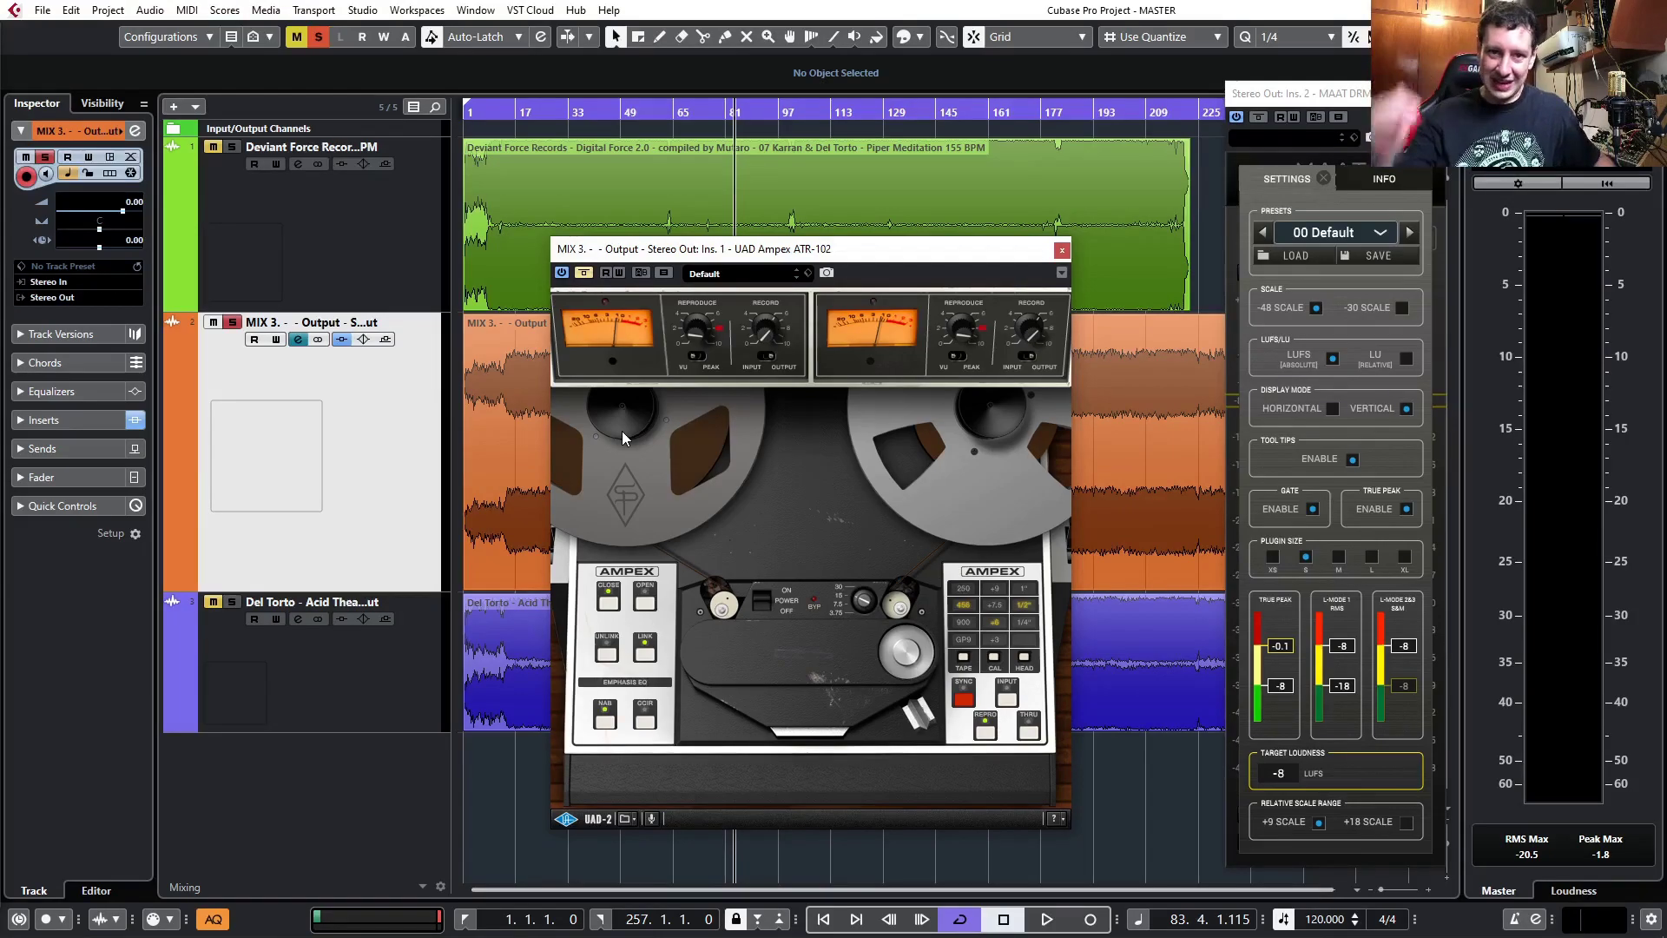
pyautogui.moveTo(0, 87); pyautogui.dragTo(387, 37)
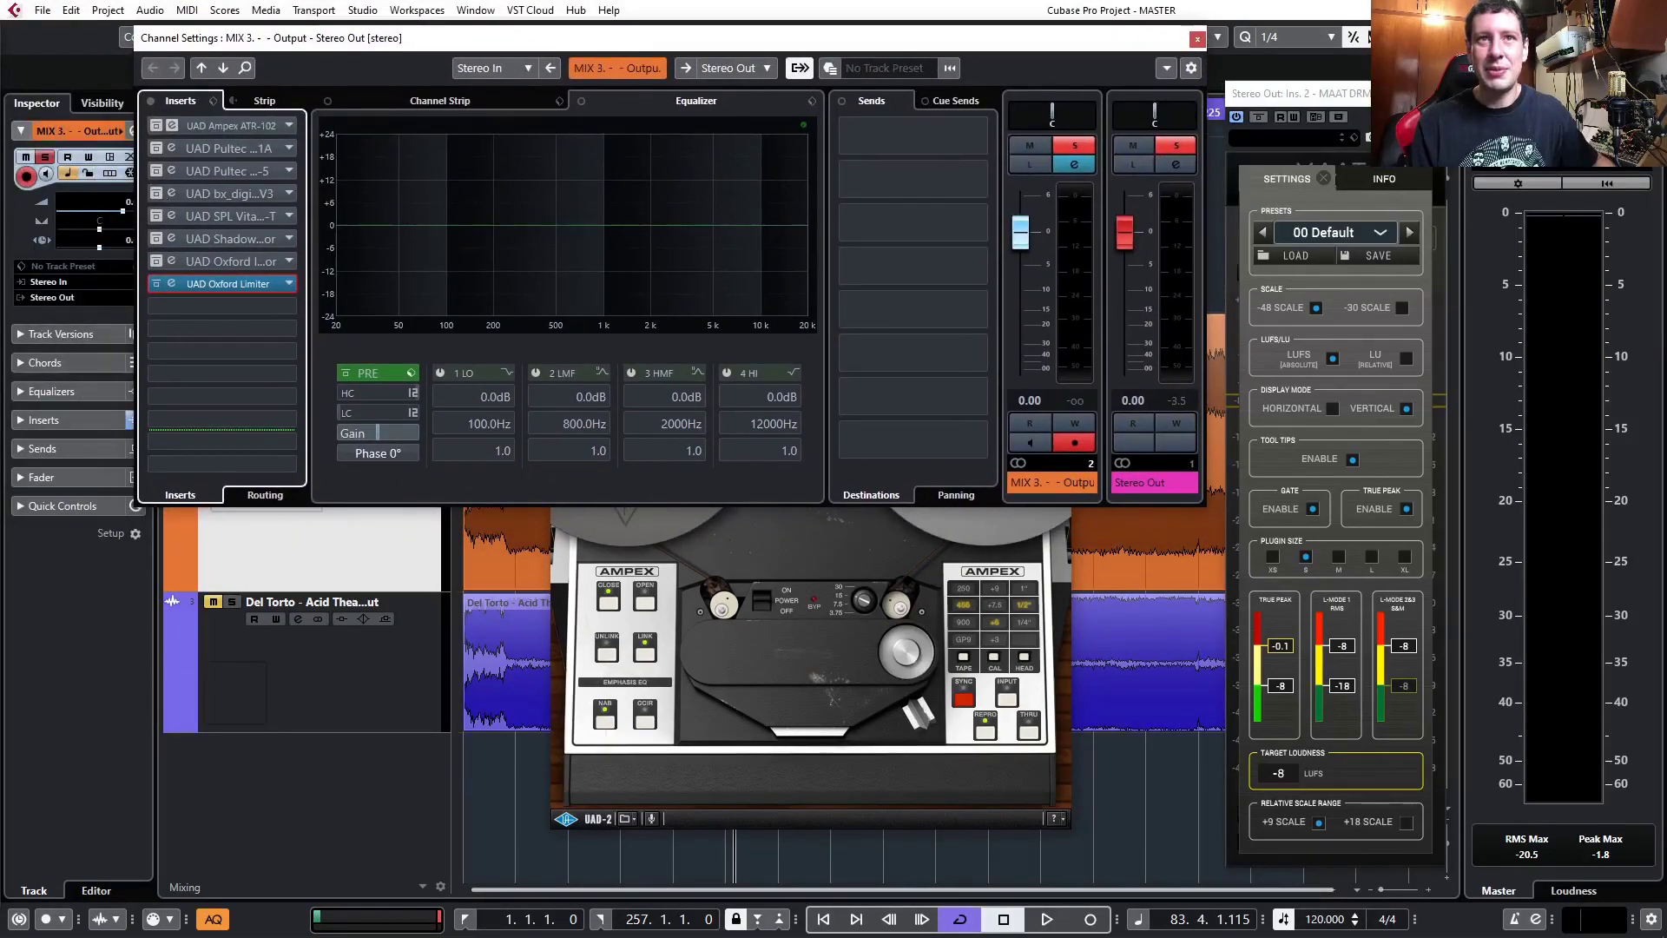
pyautogui.doubleClick(231, 128)
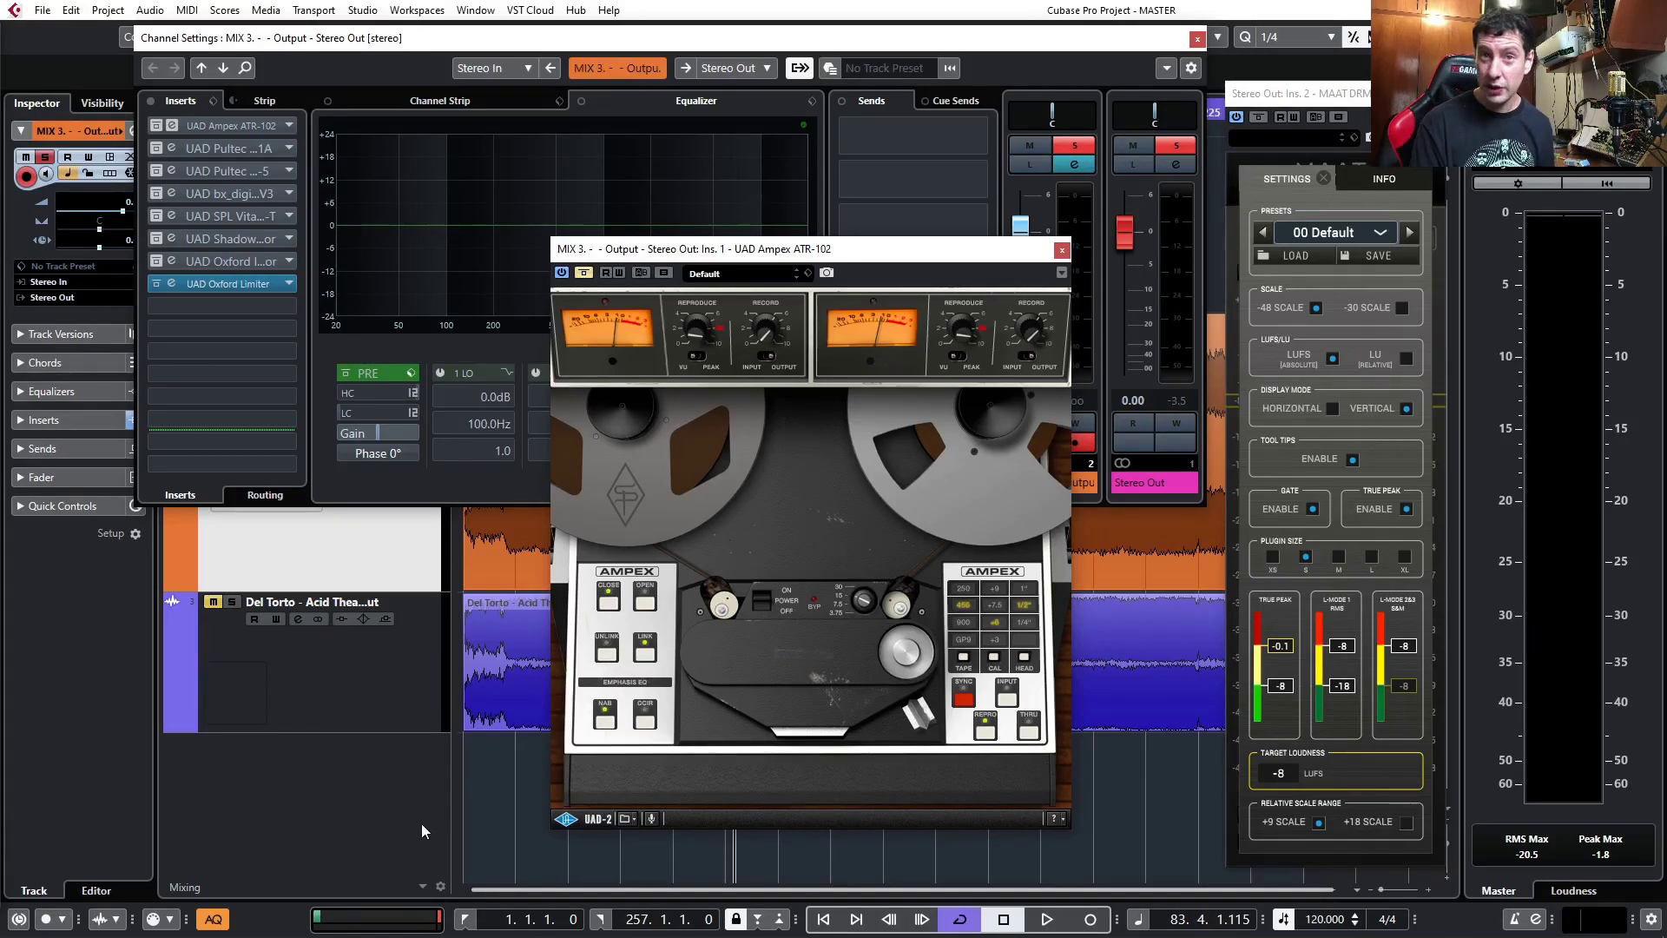
pyautogui.click(1198, 39)
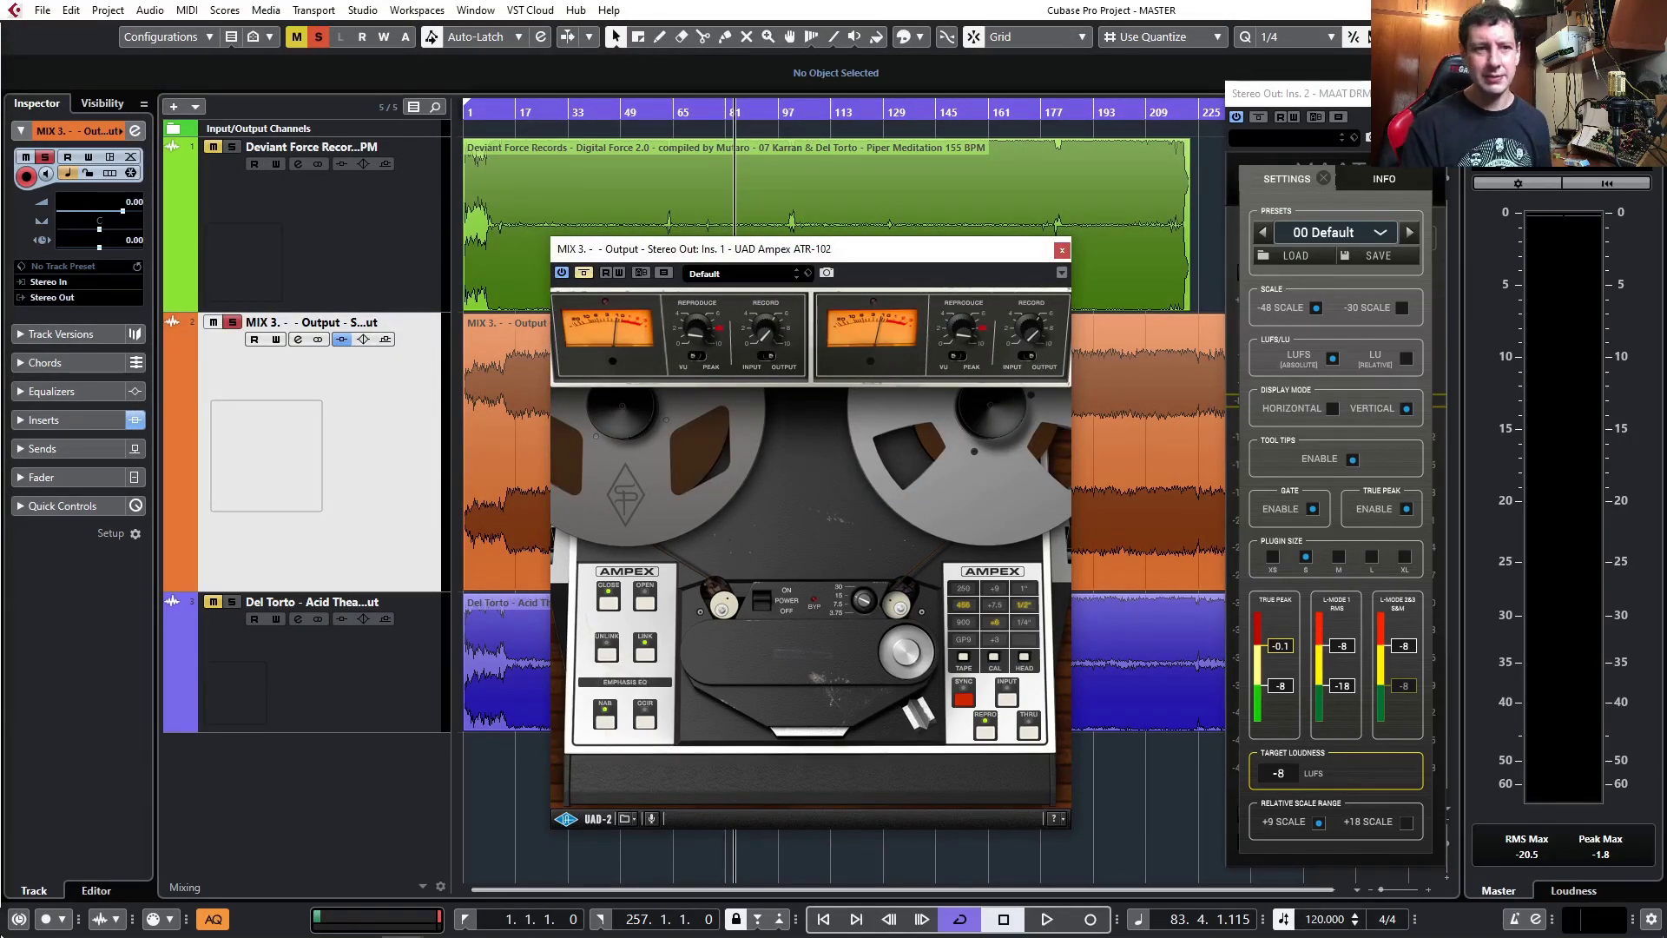
# - Switch to DIGICheck Totalyser, place its spectrum window over the arrangement and return to Cubase
pyautogui.hotkey('alt', 'Tab')
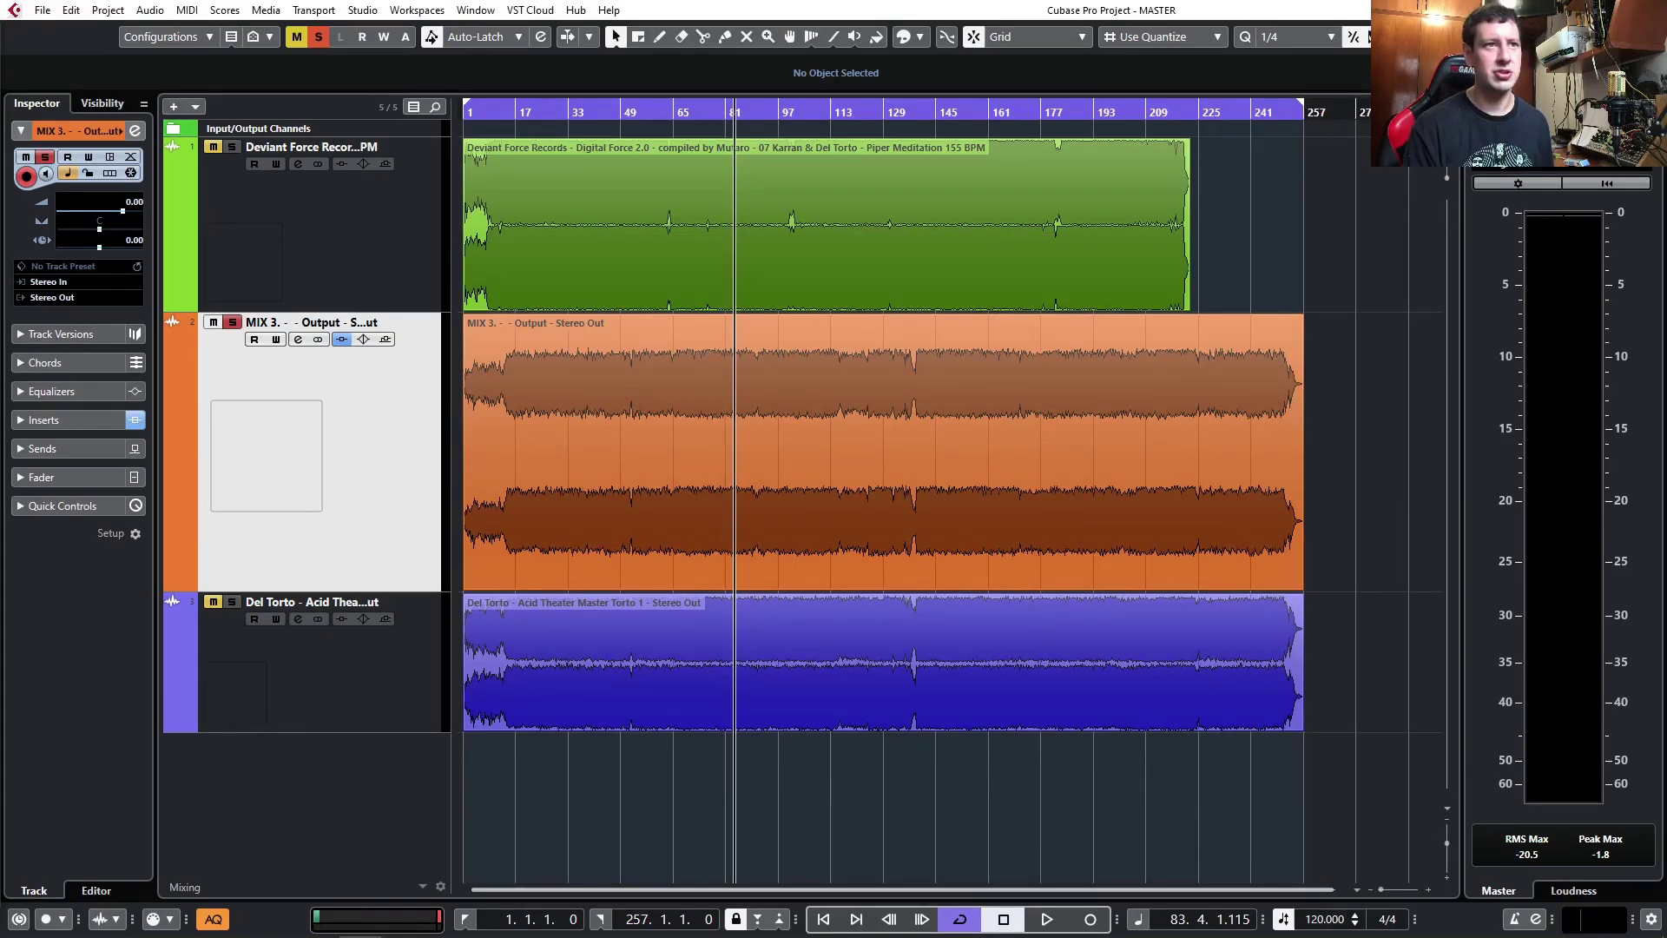
pyautogui.hotkey('alt', 'Tab')
pyautogui.moveTo(730, 246); pyautogui.dragTo(1041, 195)
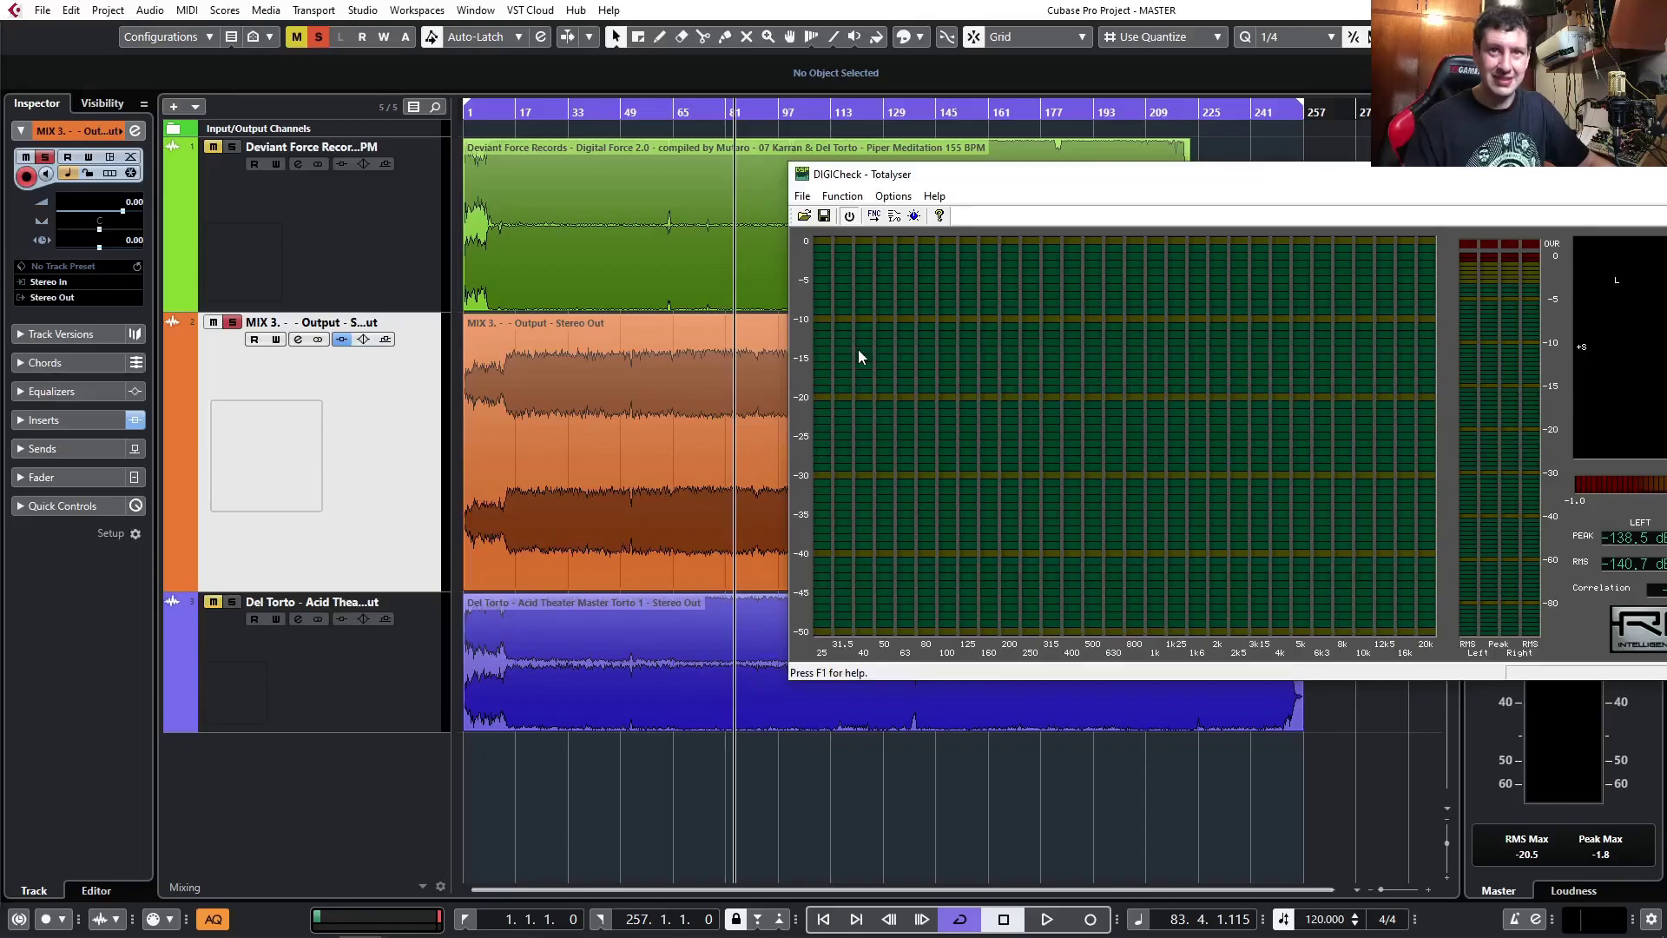
pyautogui.hotkey('alt', 'Tab')
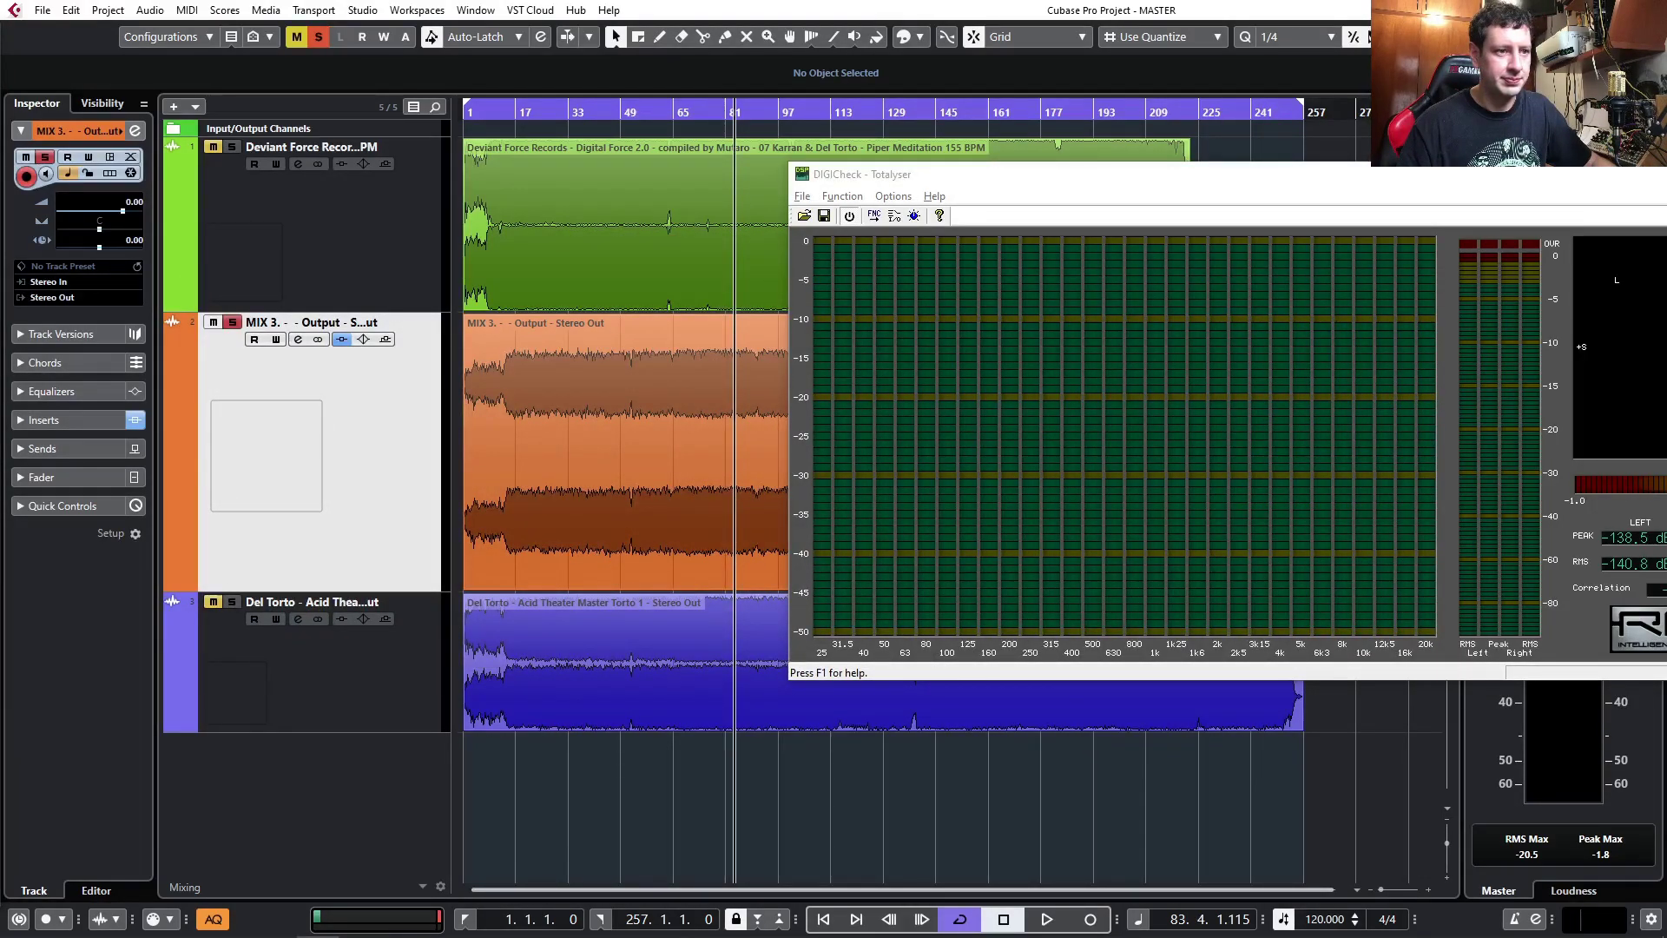
# - Play the soloed MIX 3 track and take the Ampex ATR-102 out of bypass
pyautogui.click(719, 476)
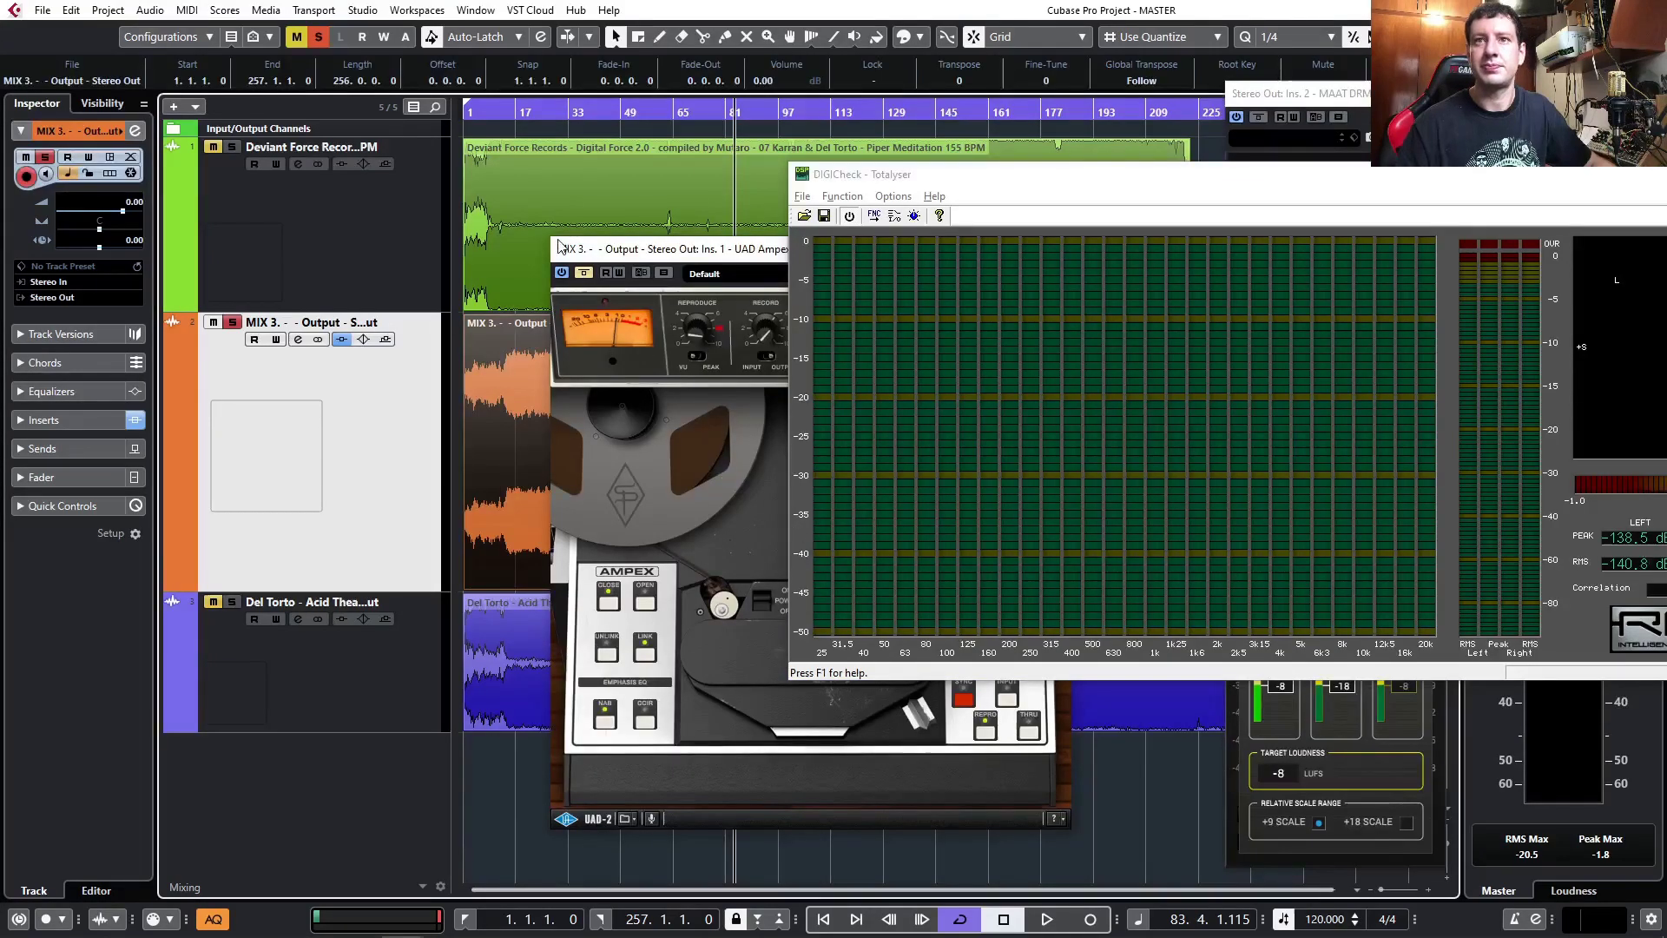
pyautogui.press('space')
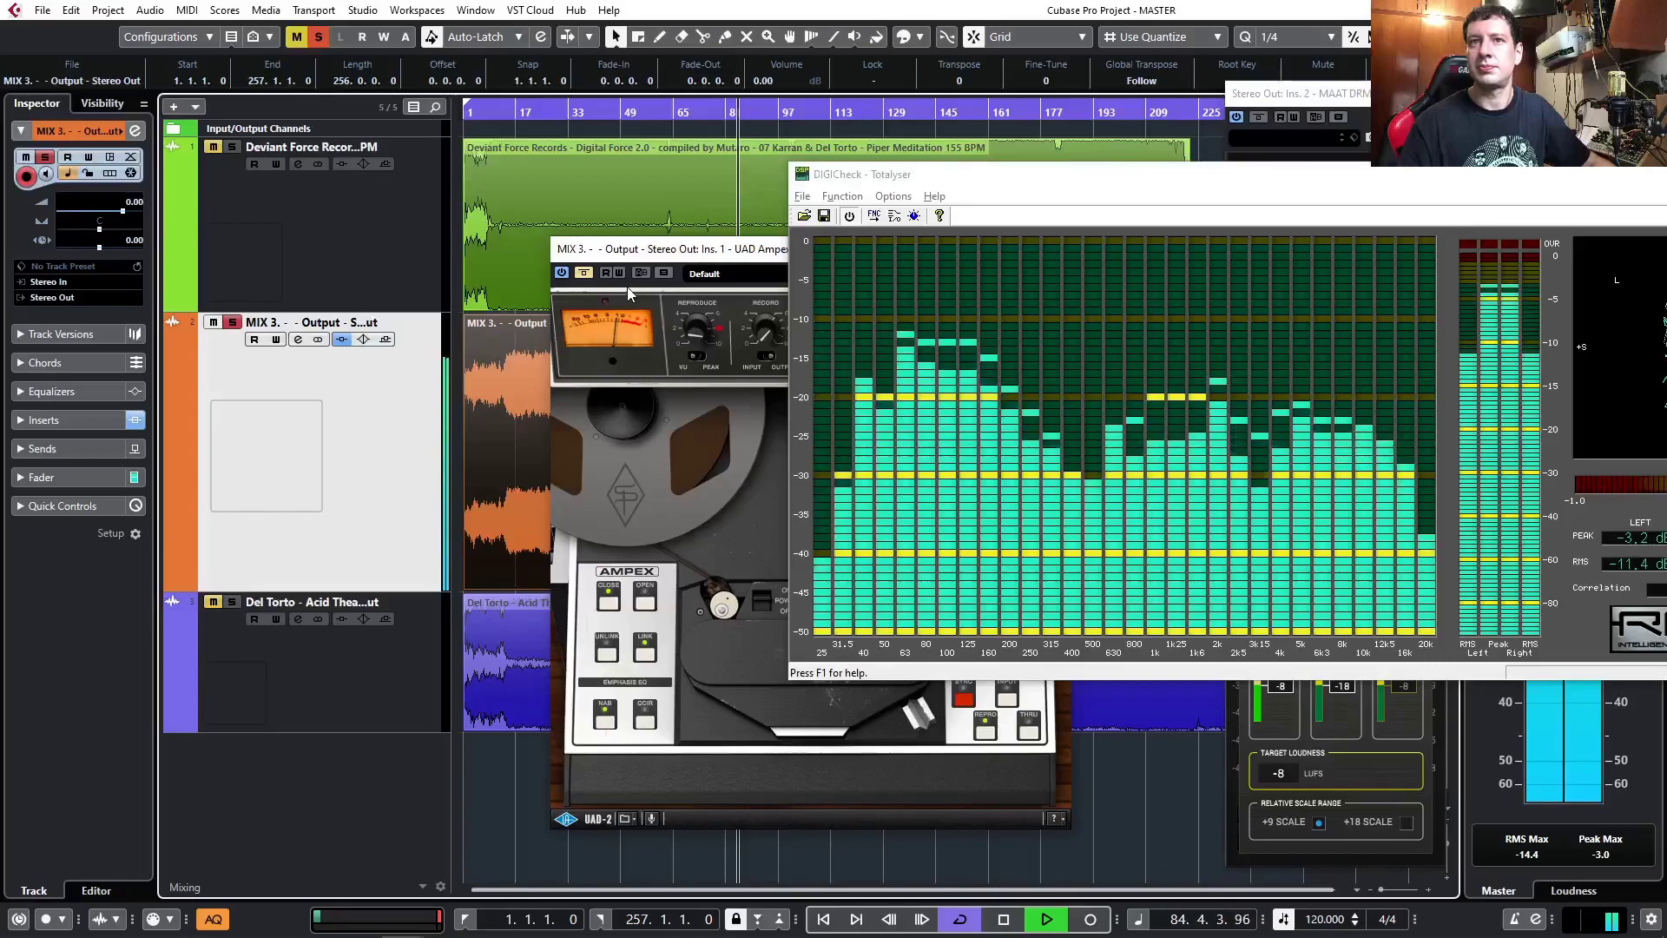
pyautogui.click(585, 274)
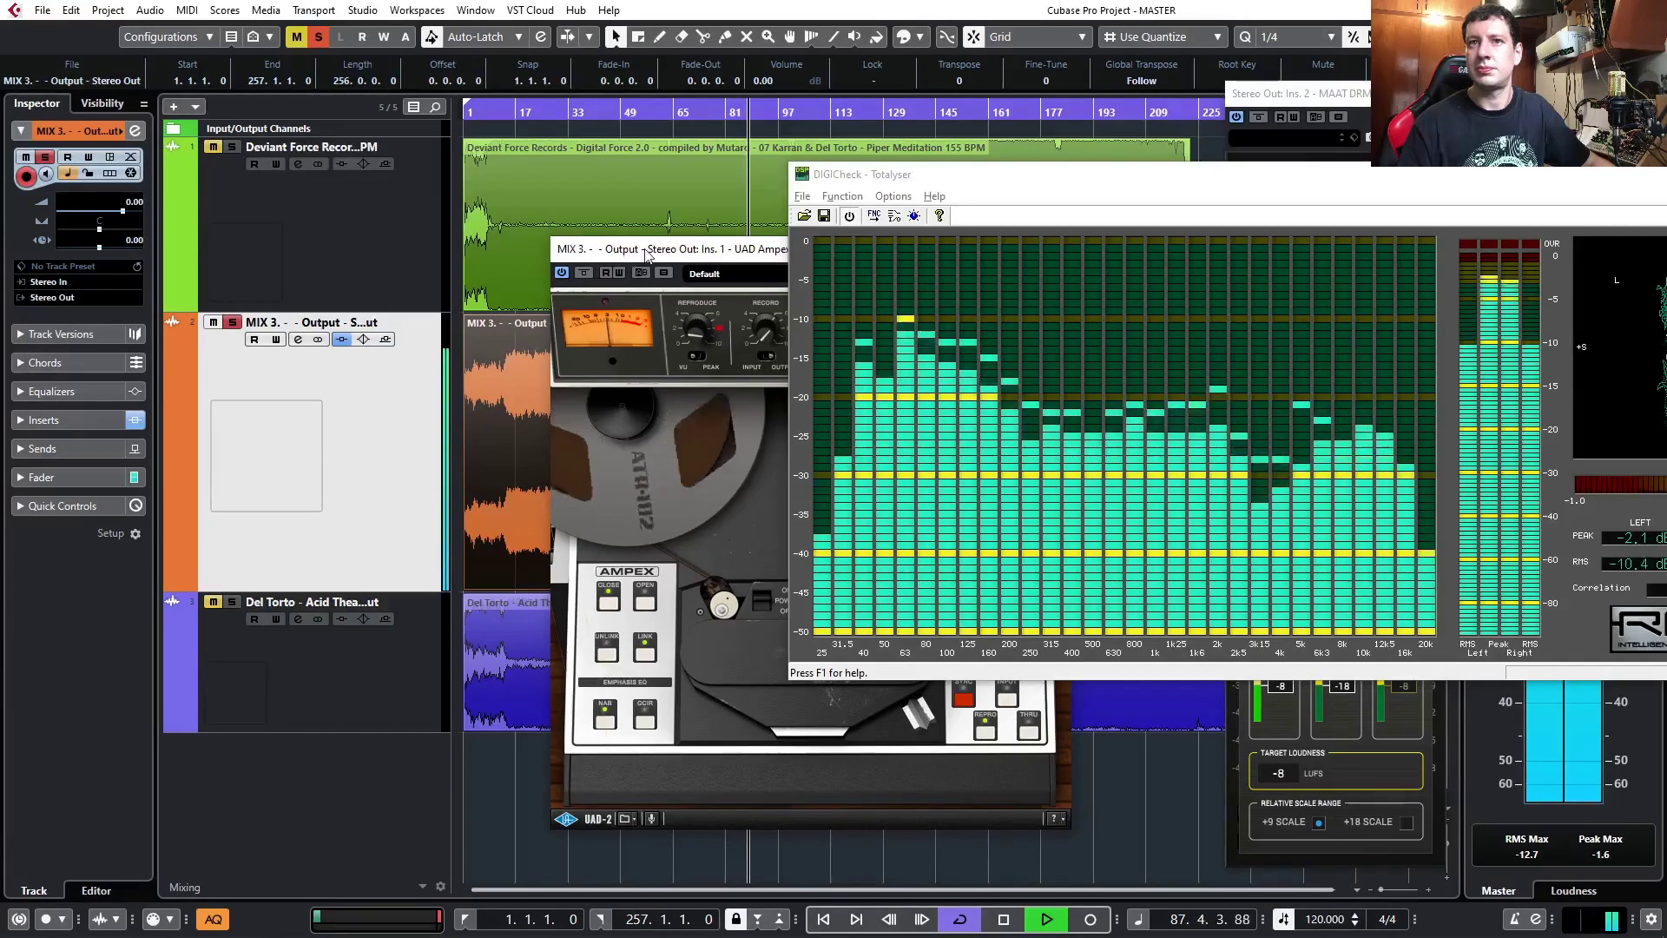
# - Arrange the Ampex ATR-102 window and the Totalyser analyser side by side so both can be watched during playback
pyautogui.moveTo(651, 255); pyautogui.dragTo(373, 171)
pyautogui.click(783, 165)
pyautogui.moveTo(916, 184); pyautogui.dragTo(846, 166)
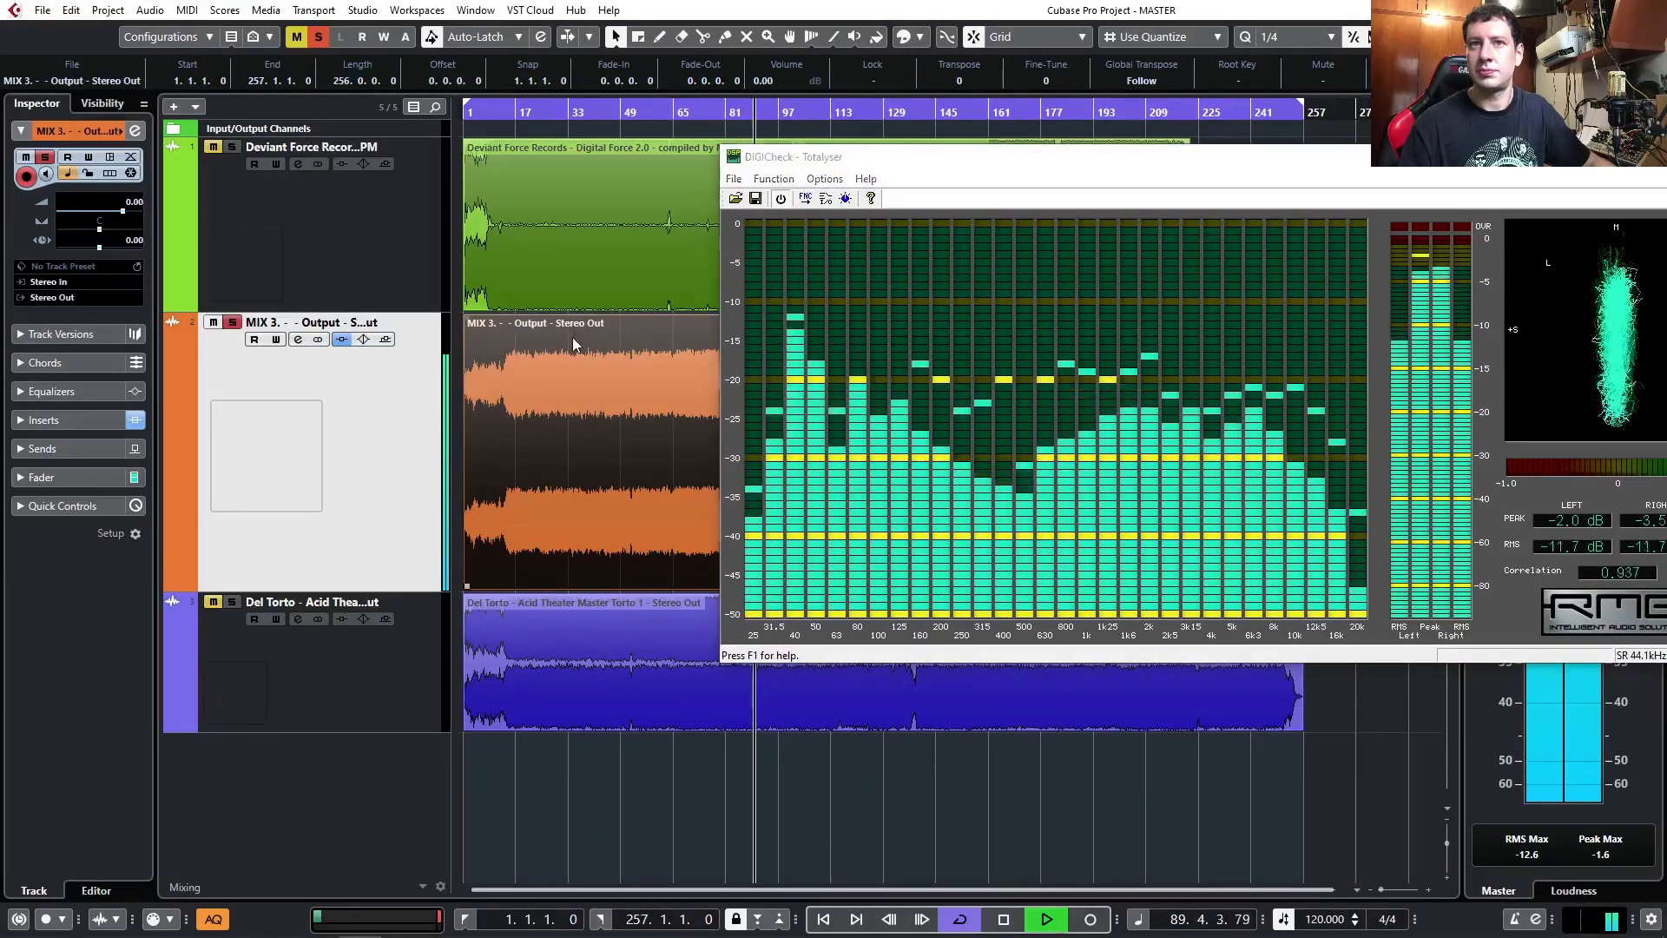
pyautogui.click(571, 336)
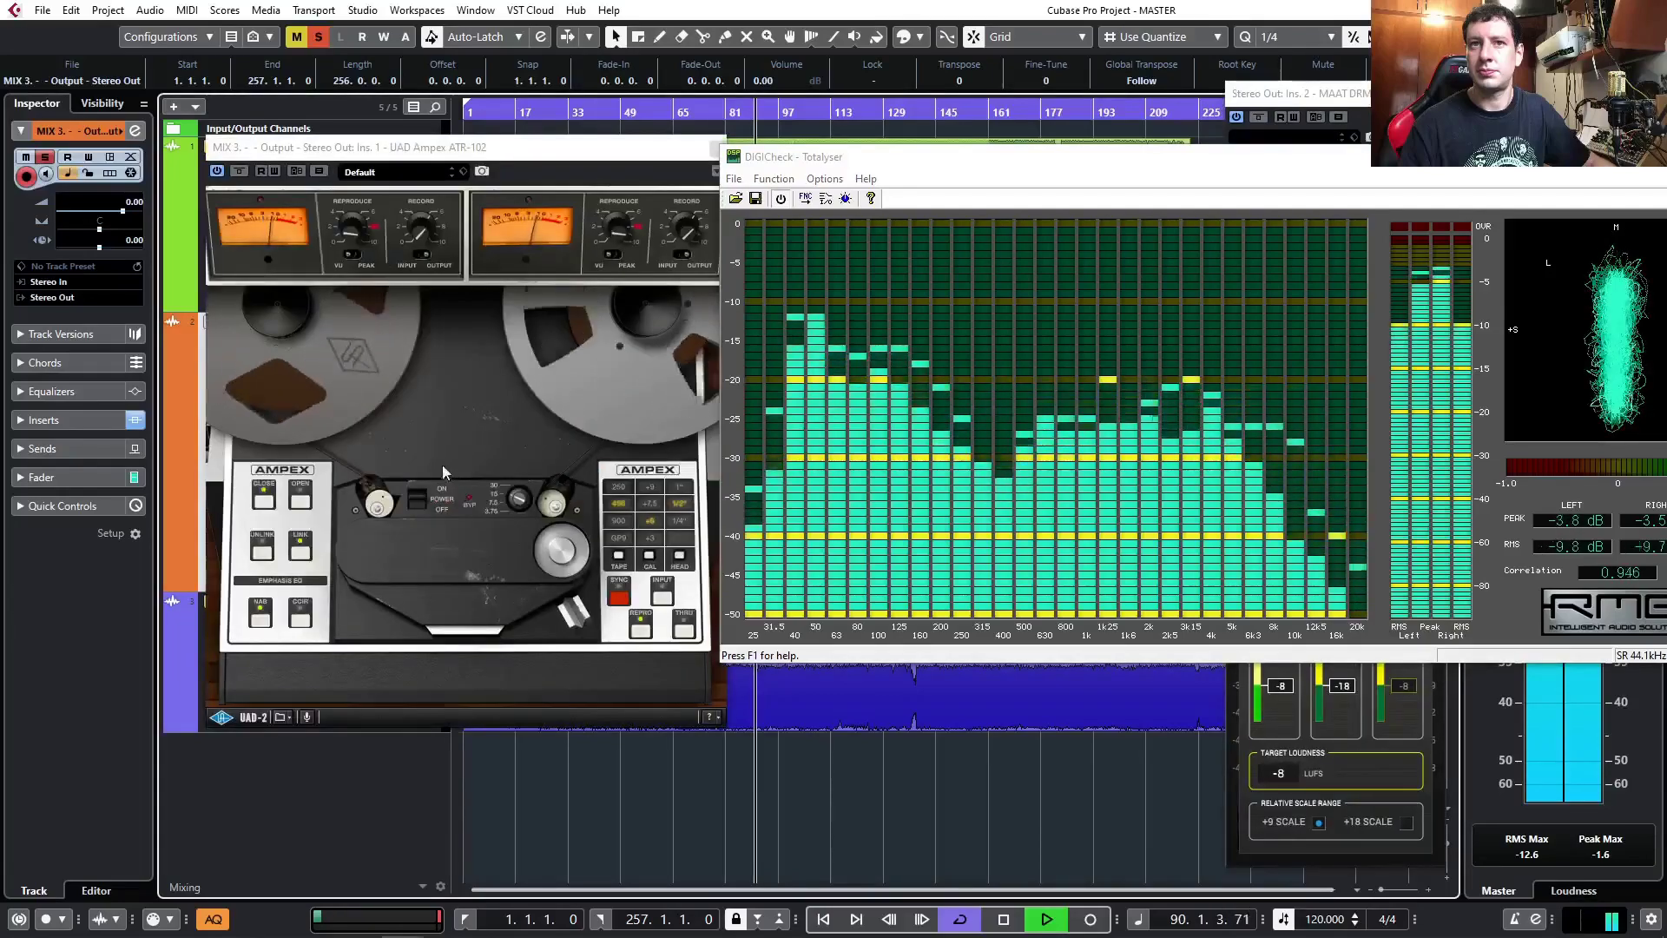
# - Compare the mix with the Ampex ATR-102 bypassed and active on the analyser, leave it active and stop playback
pyautogui.click(241, 173)
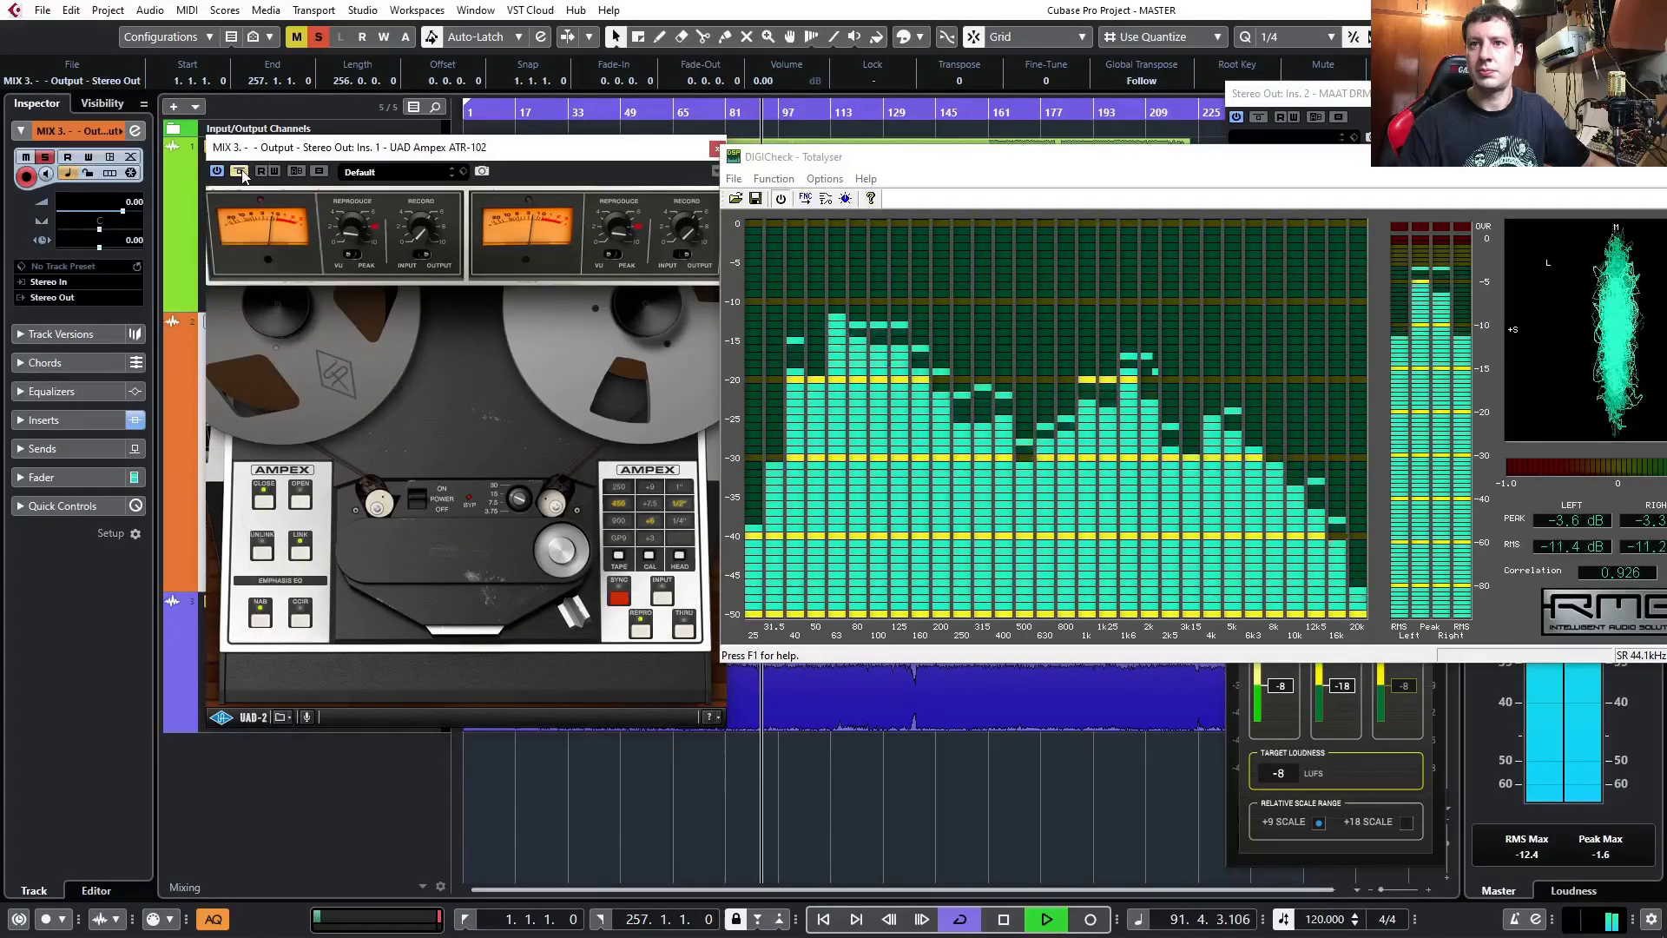
pyautogui.click(242, 174)
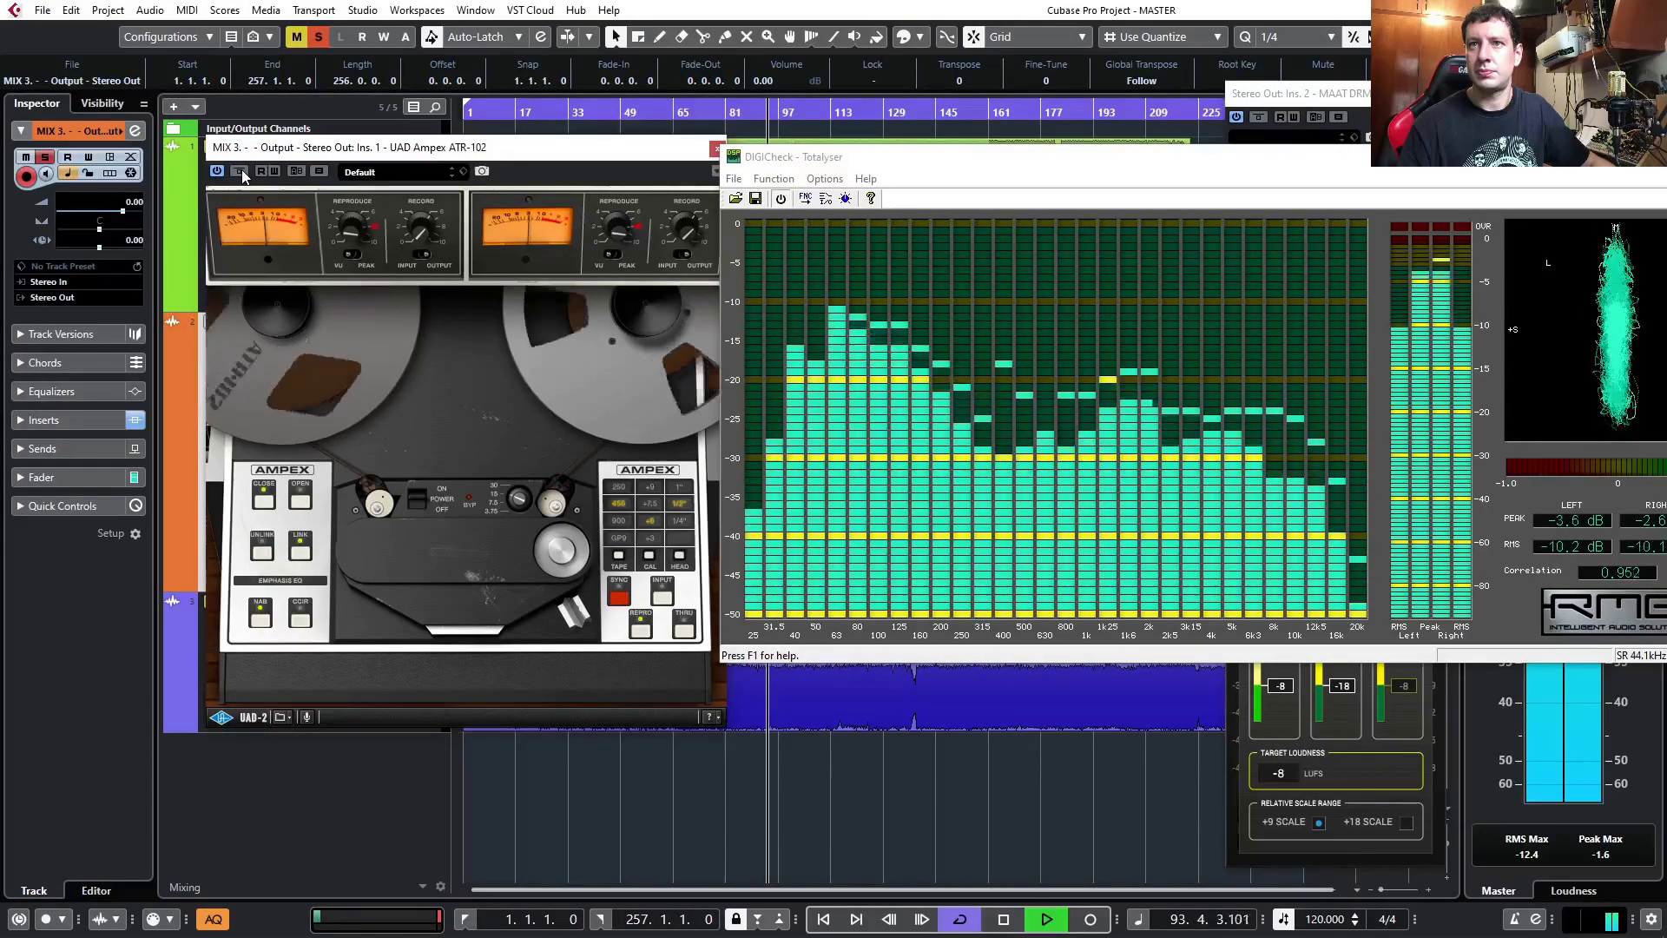
pyautogui.click(241, 172)
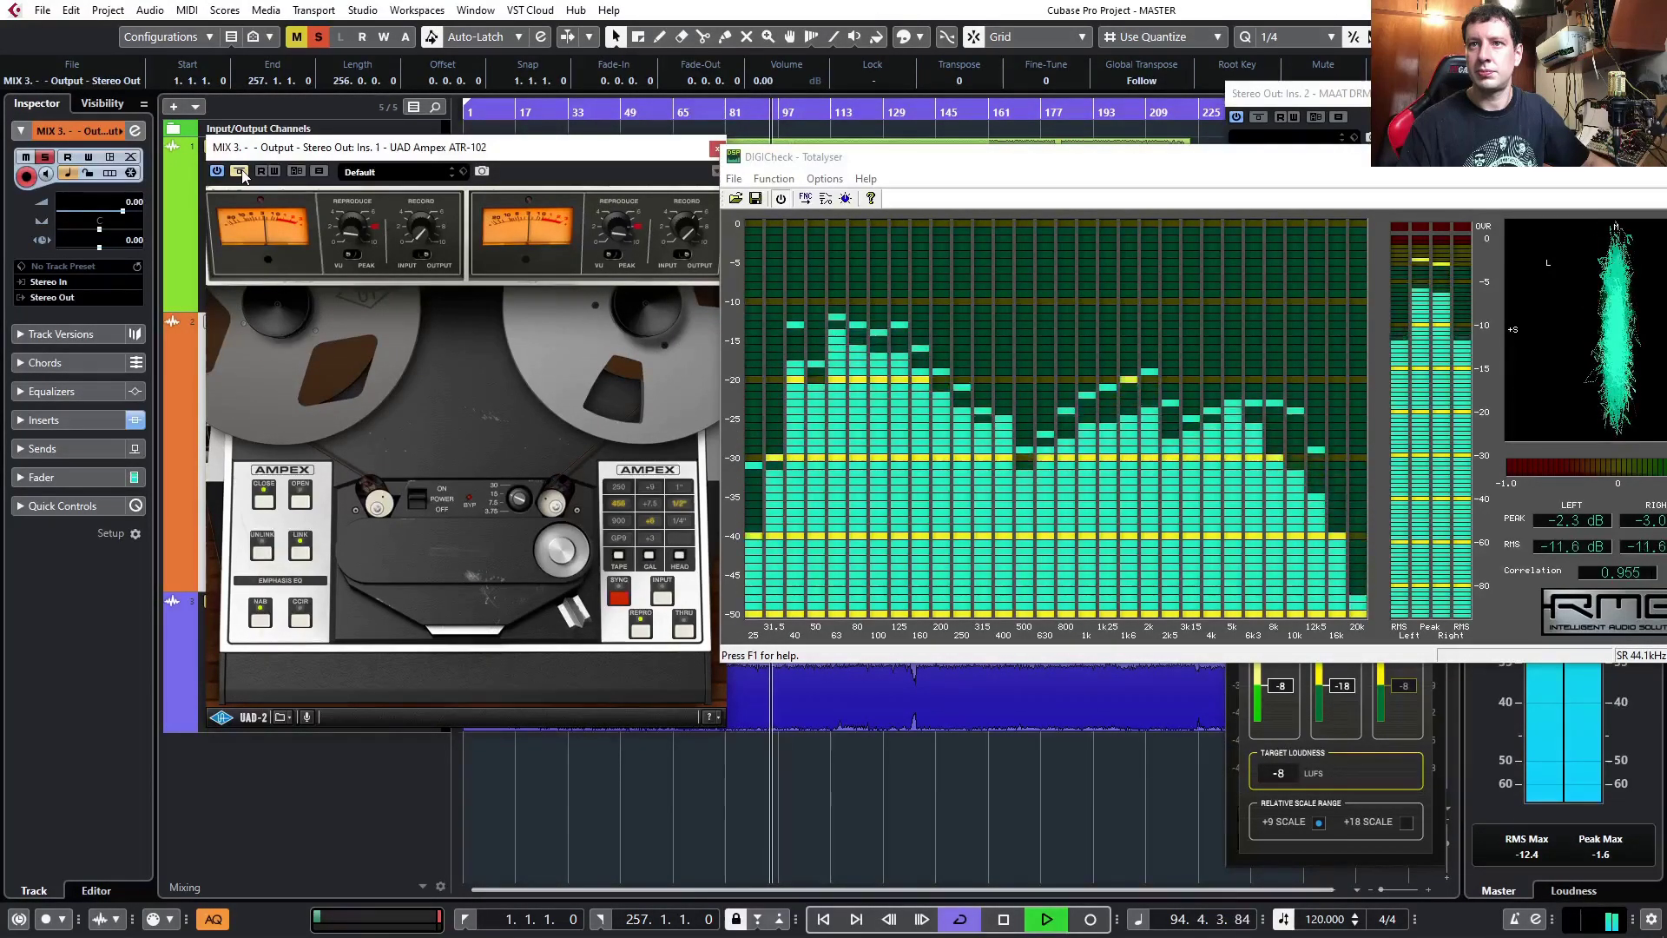
pyautogui.click(241, 173)
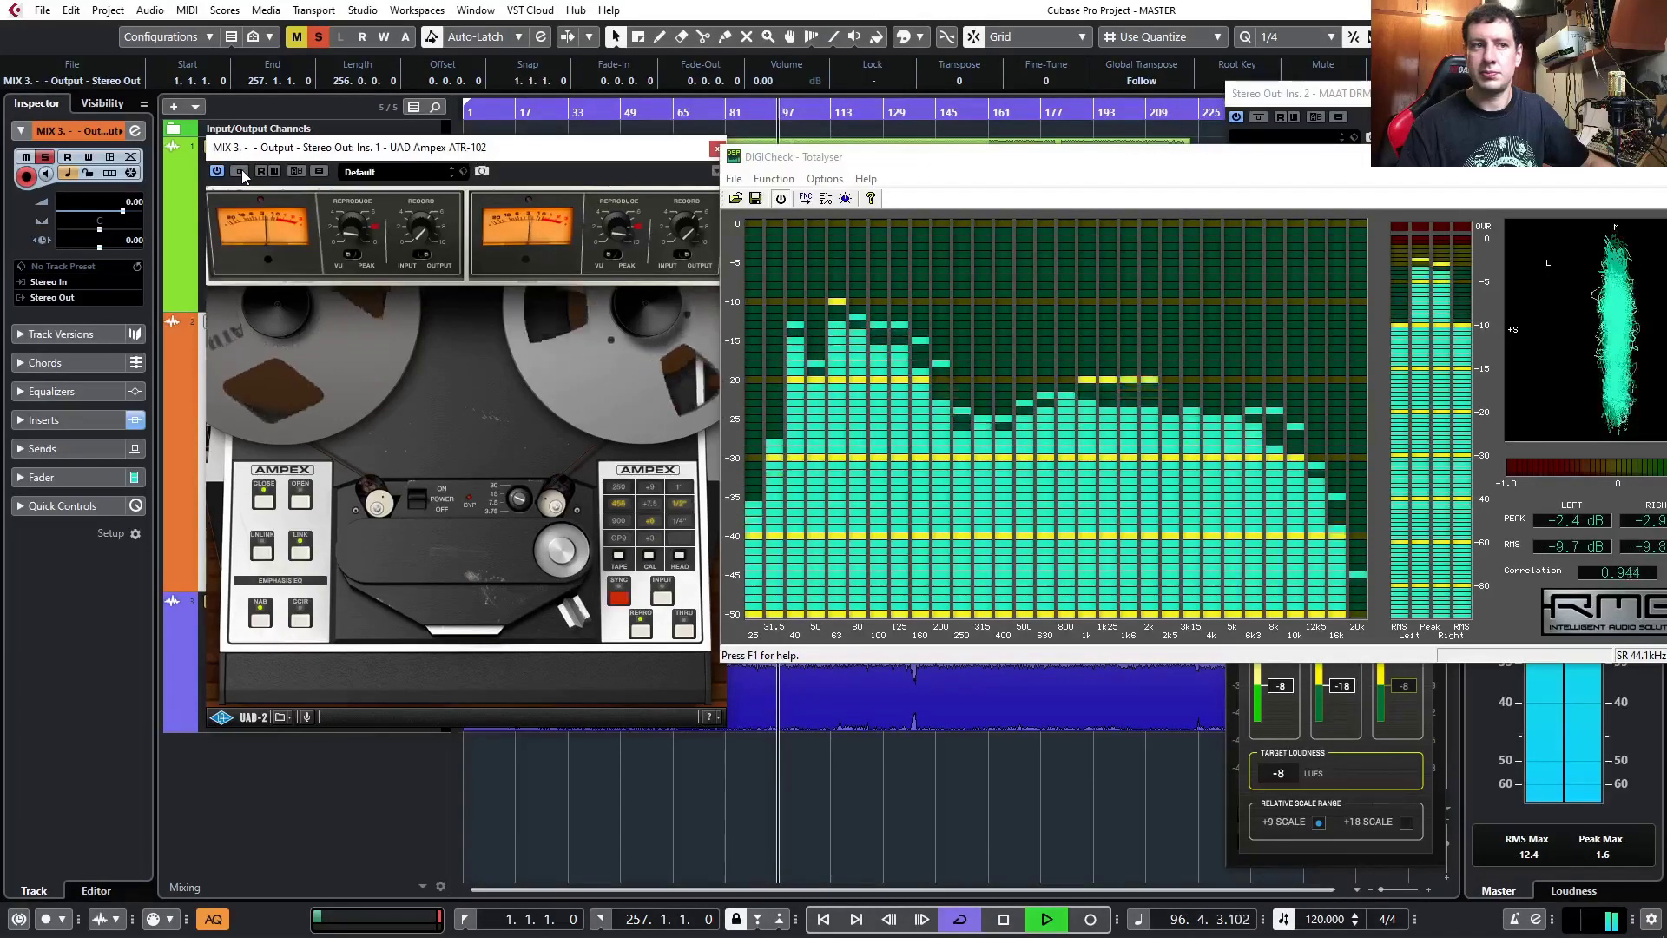
pyautogui.press('space')
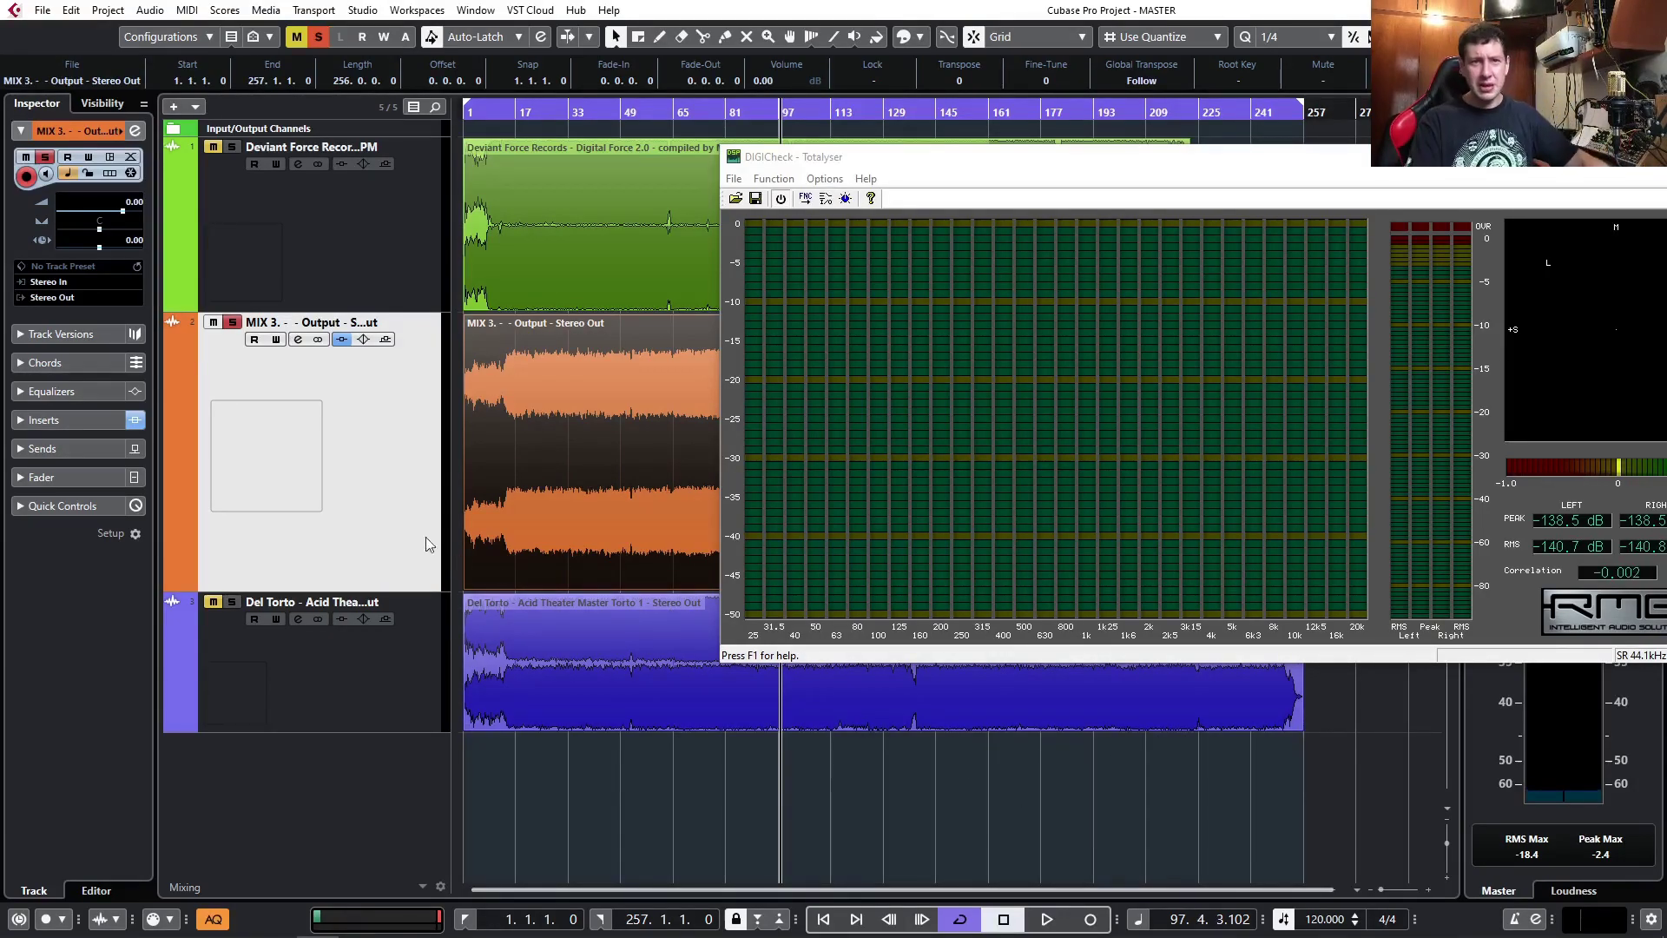
# - Open the UAD Pultec EQP-1A, the second insert on the MIX 3 track
pyautogui.click(386, 492)
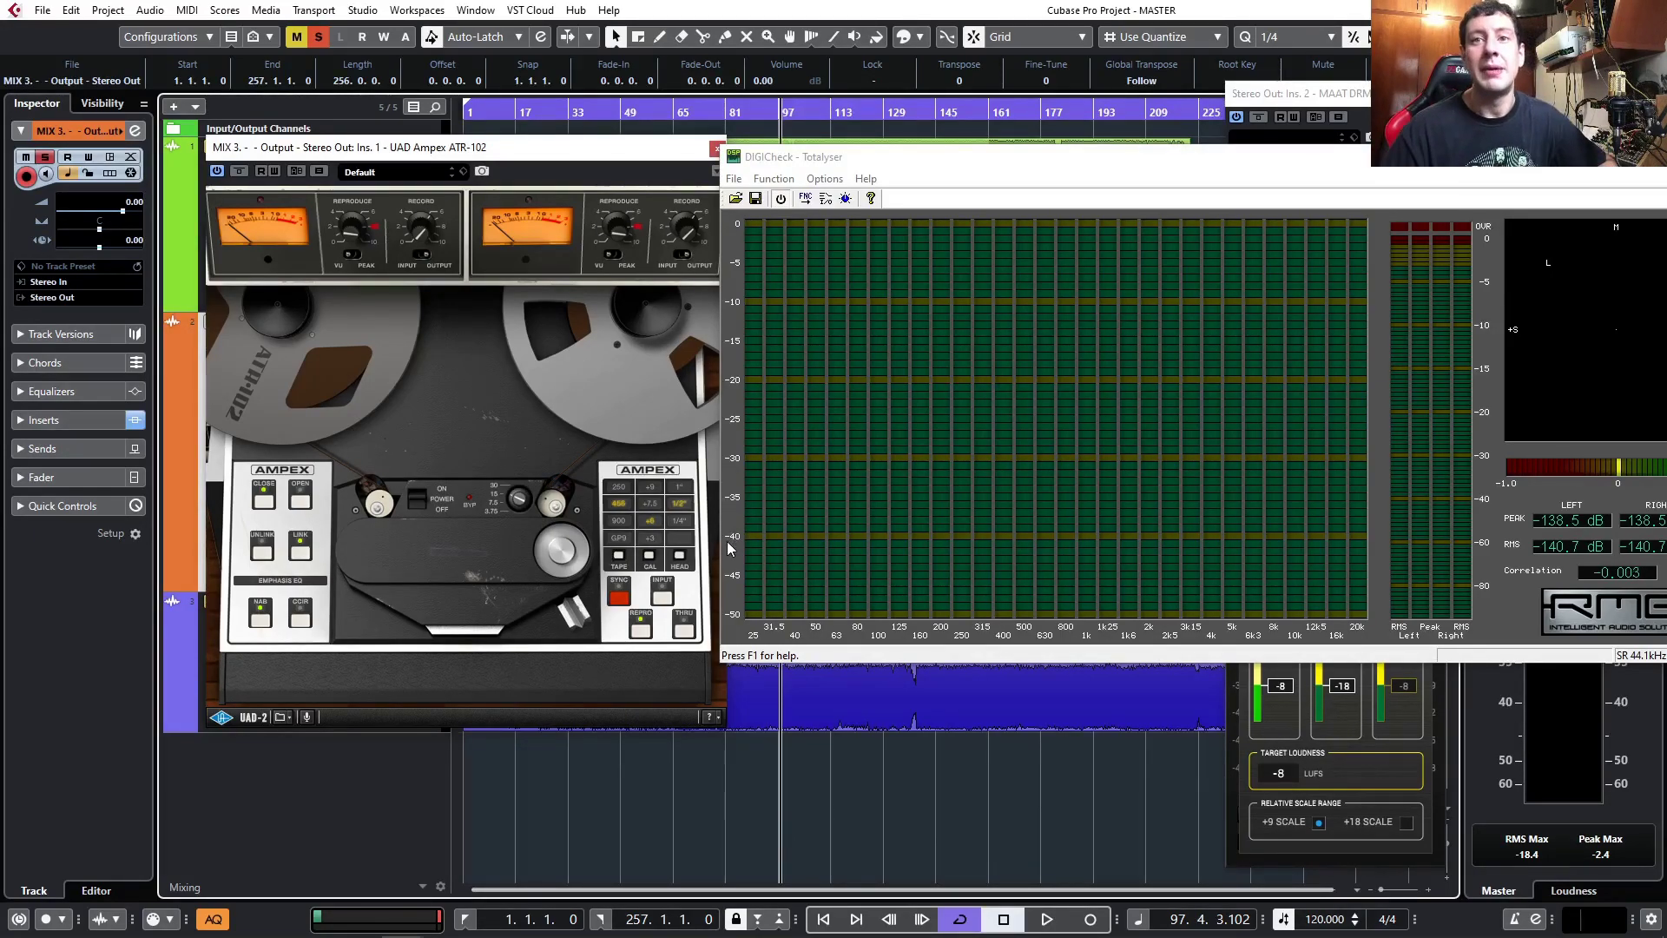
pyautogui.click(717, 148)
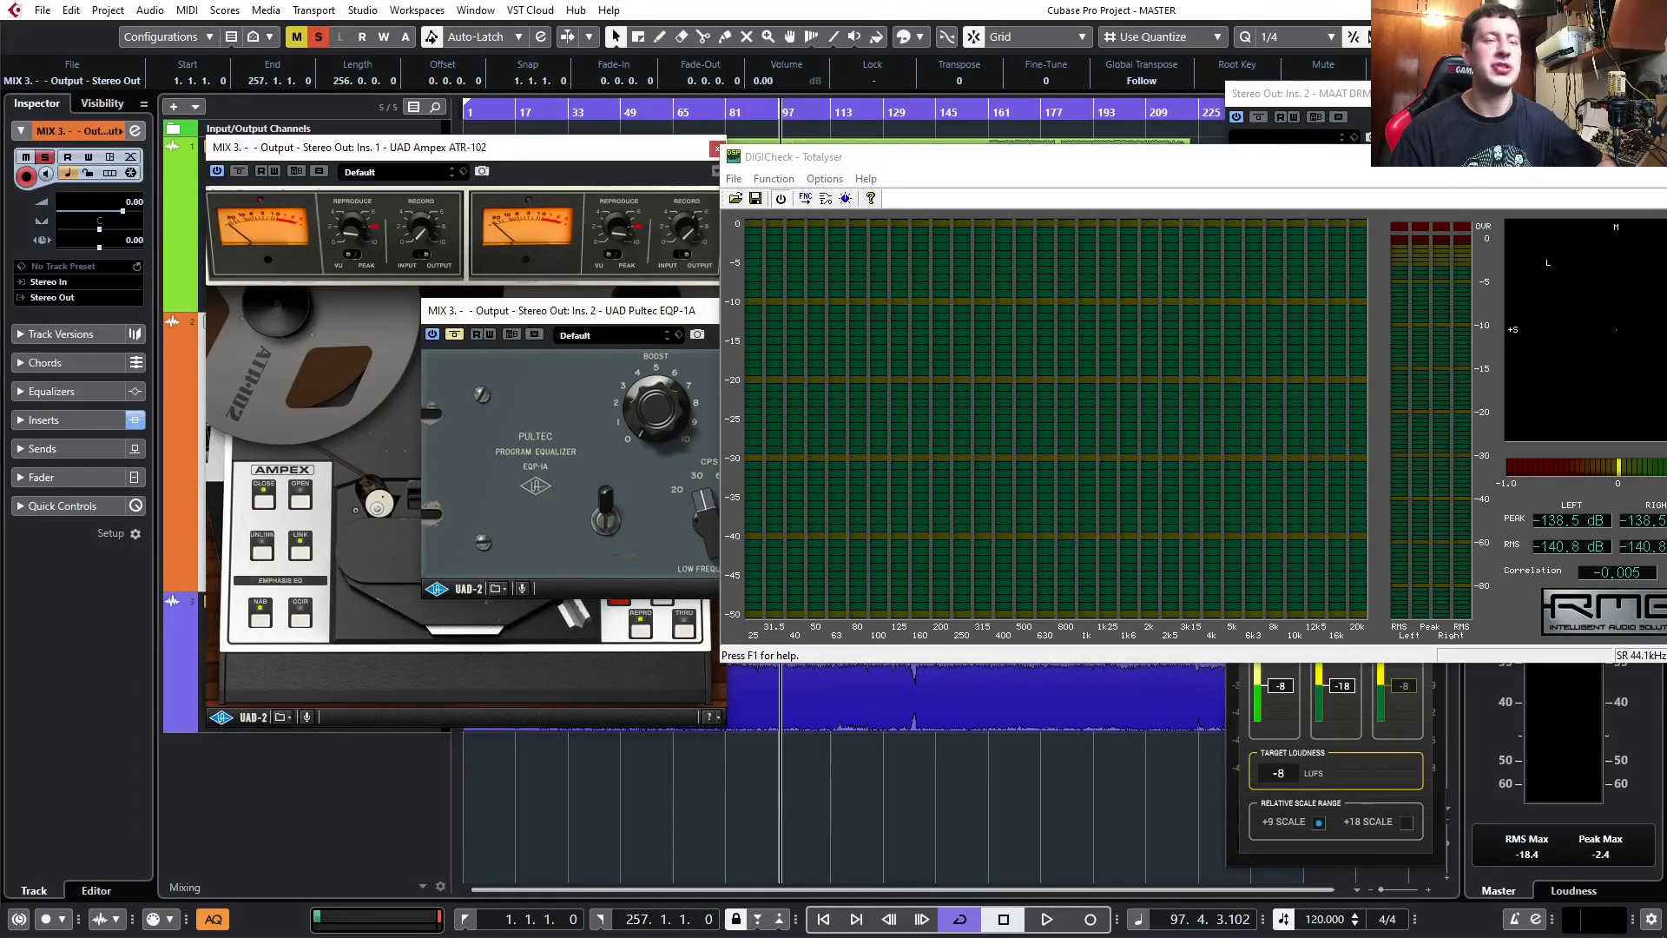
# - Close the Totalyser analyser and the Ampex ATR-102 window, leaving the two Pultec equalizers open
pyautogui.click(1640, 163)
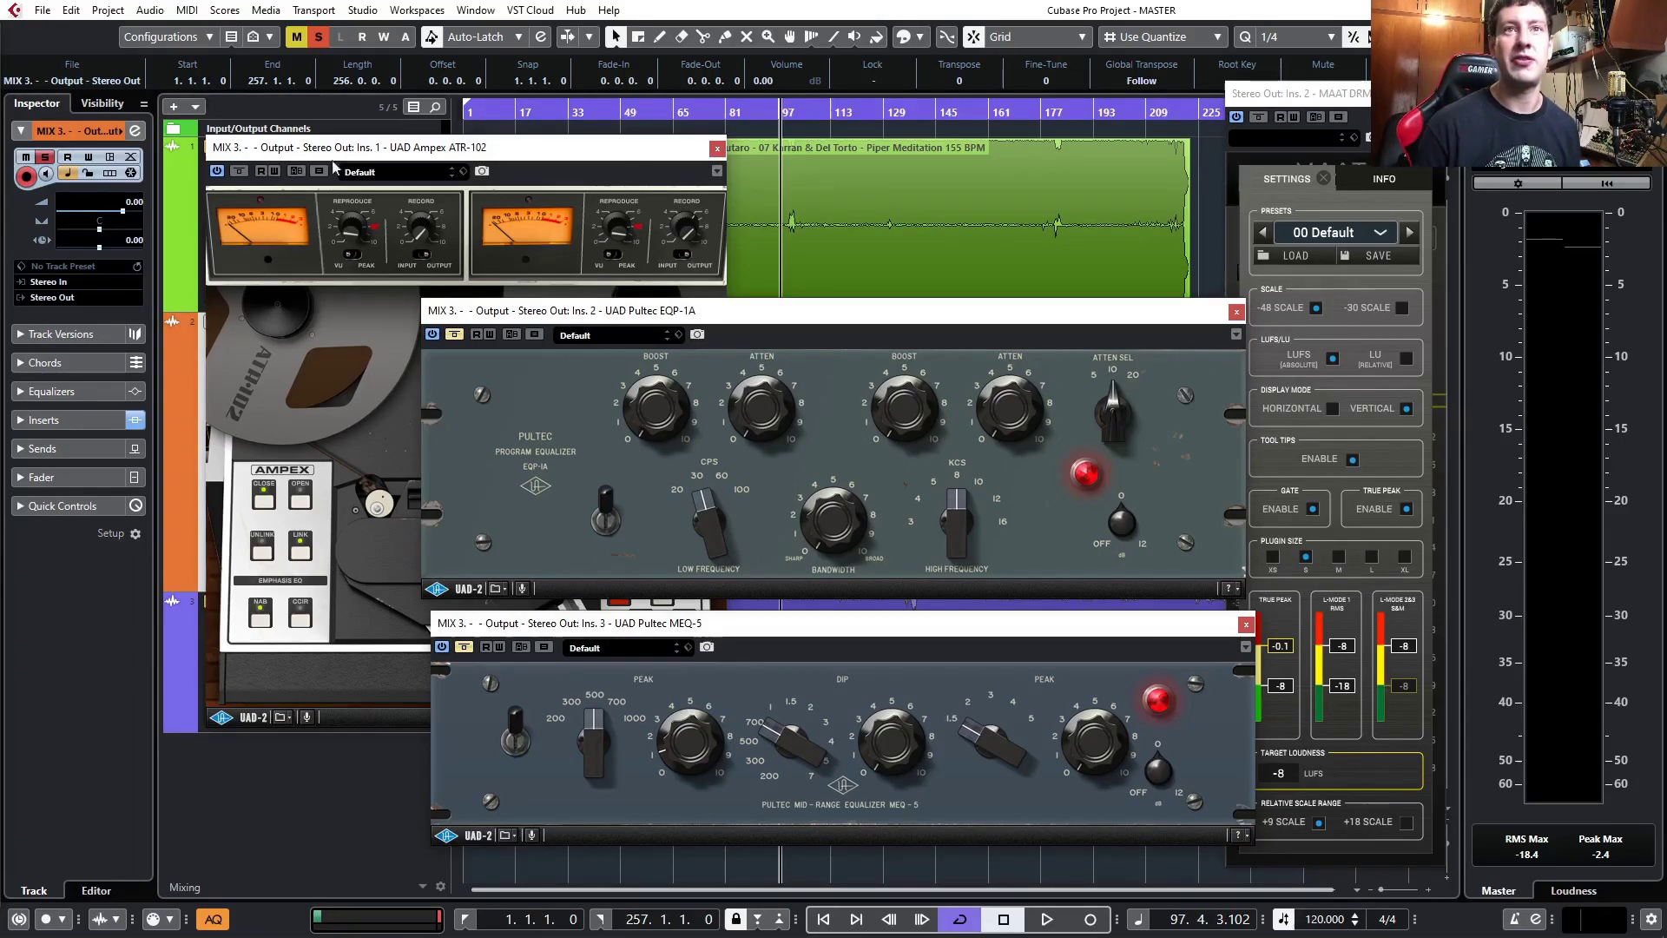
pyautogui.click(717, 149)
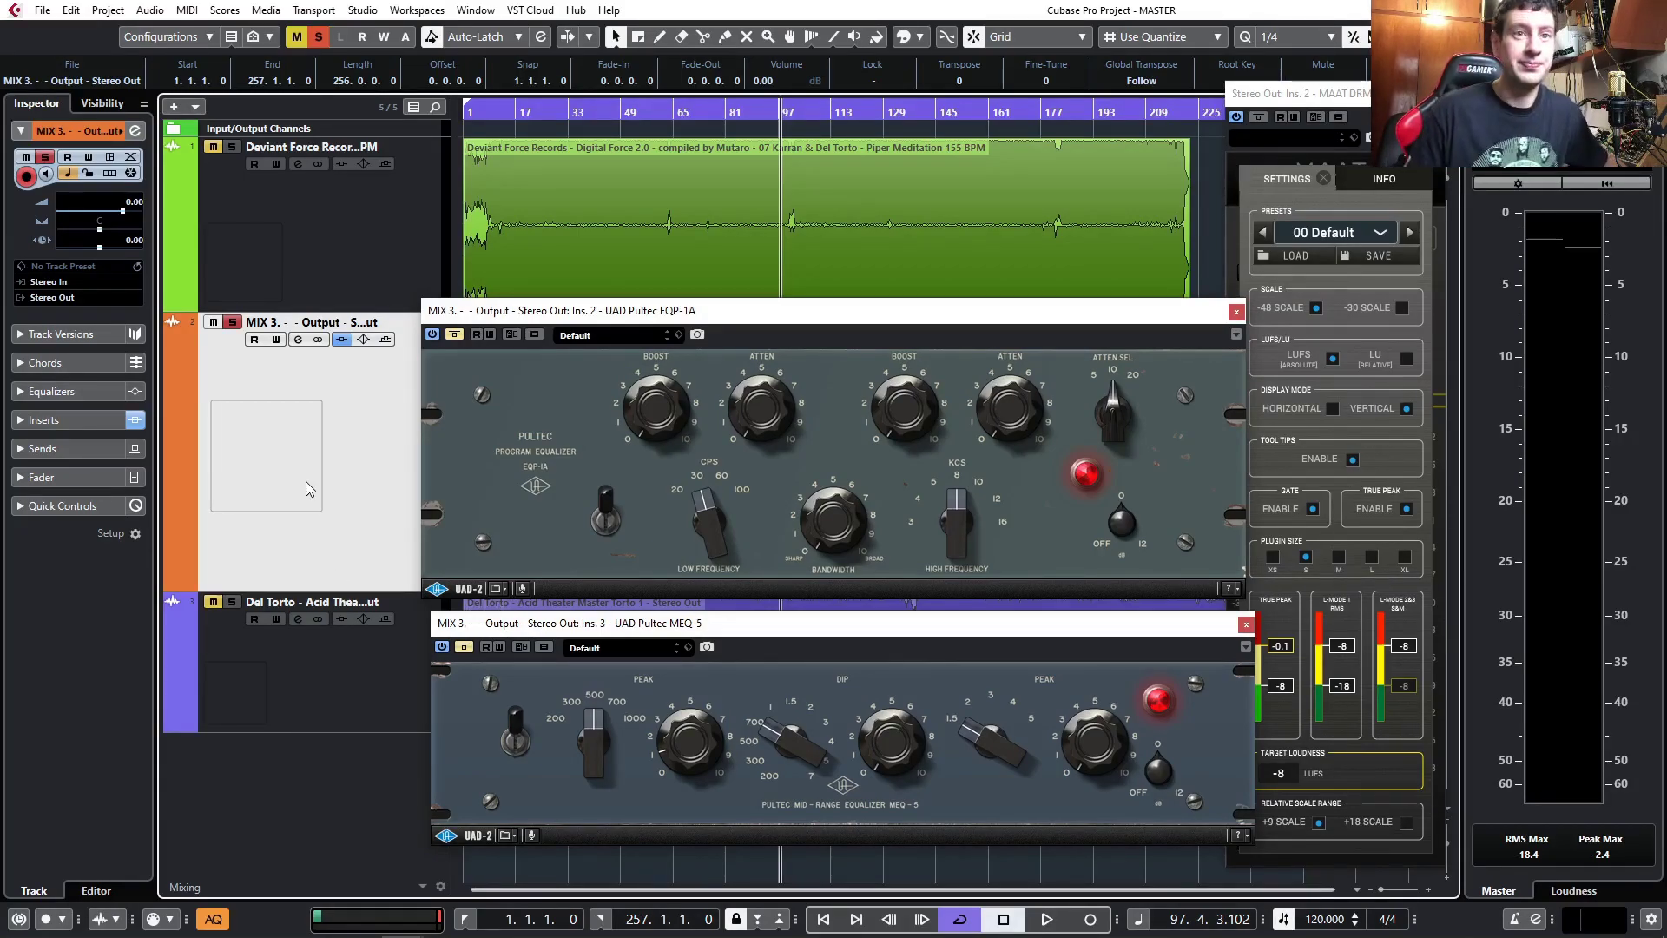
# - Play the soloed MIX 3 track from around bar 54 and take the Pultec EQP-1A and MEQ-5 out of bypass
pyautogui.hotkey('alt', 'Tab')
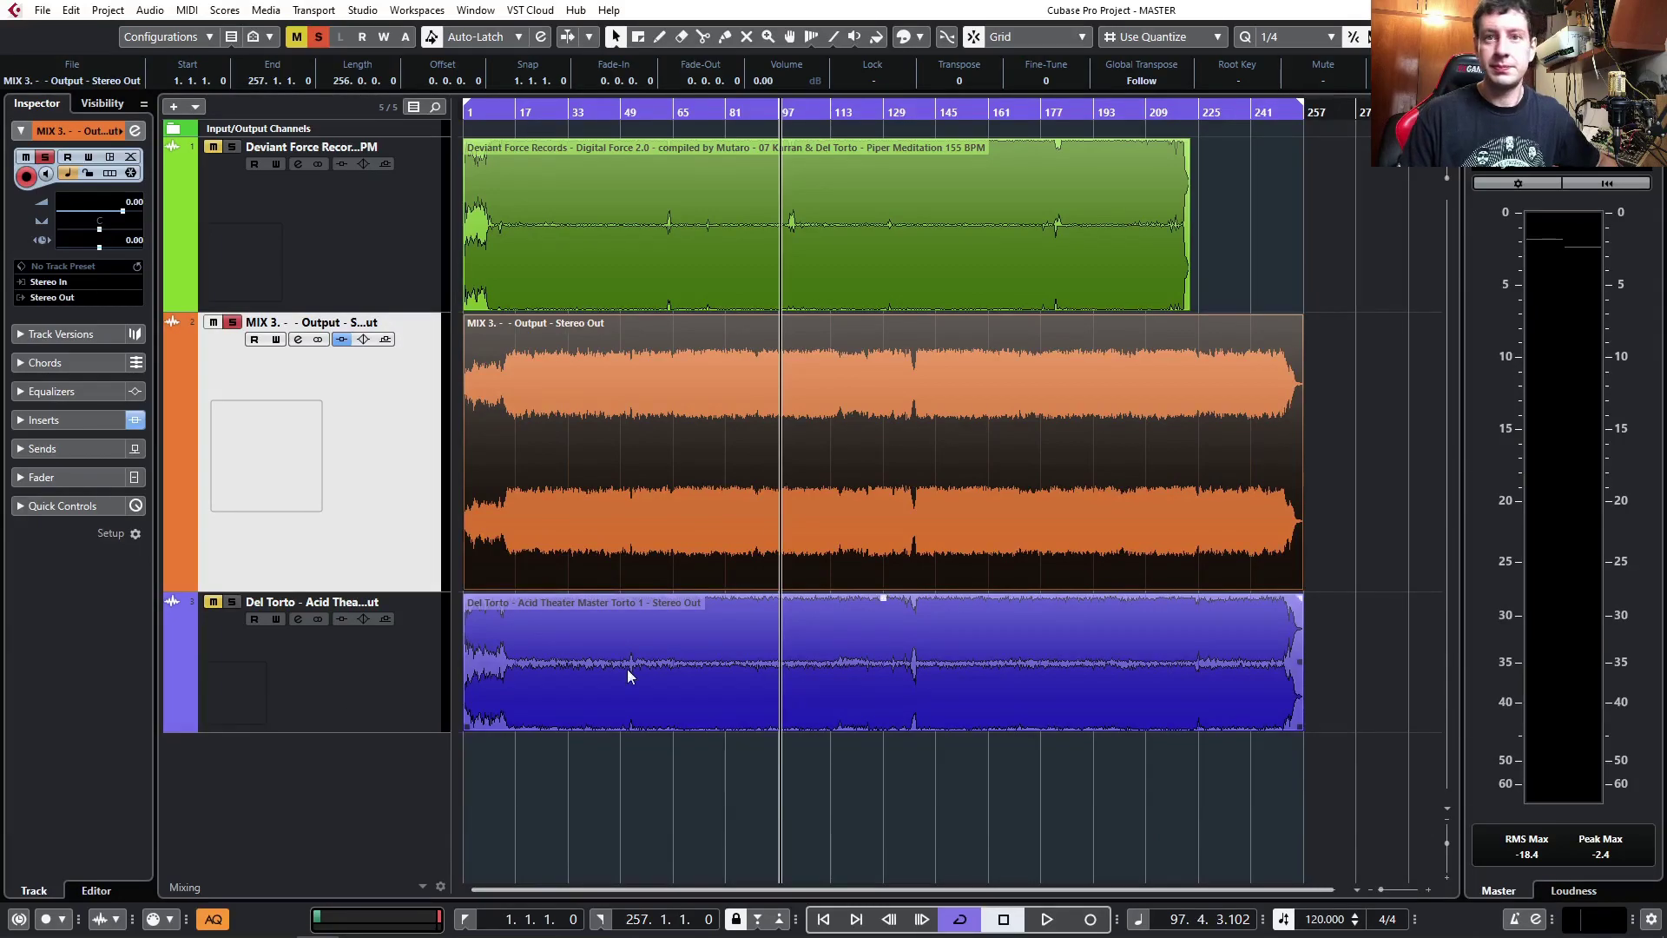
pyautogui.click(613, 693)
pyautogui.click(639, 111)
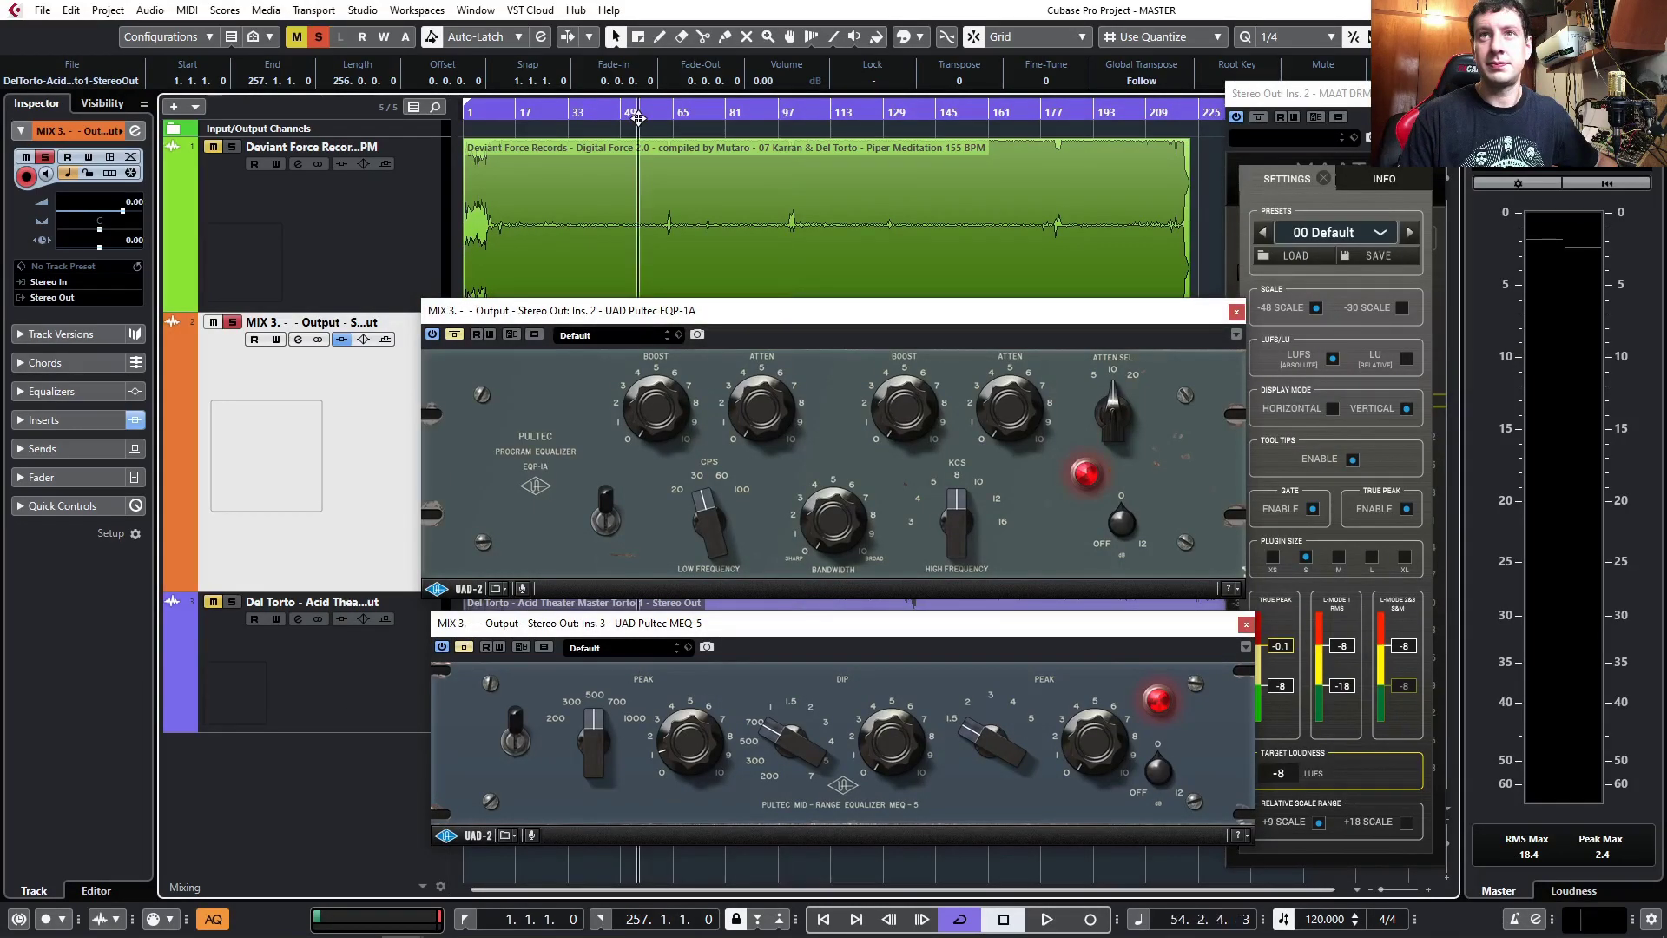
pyautogui.press('space')
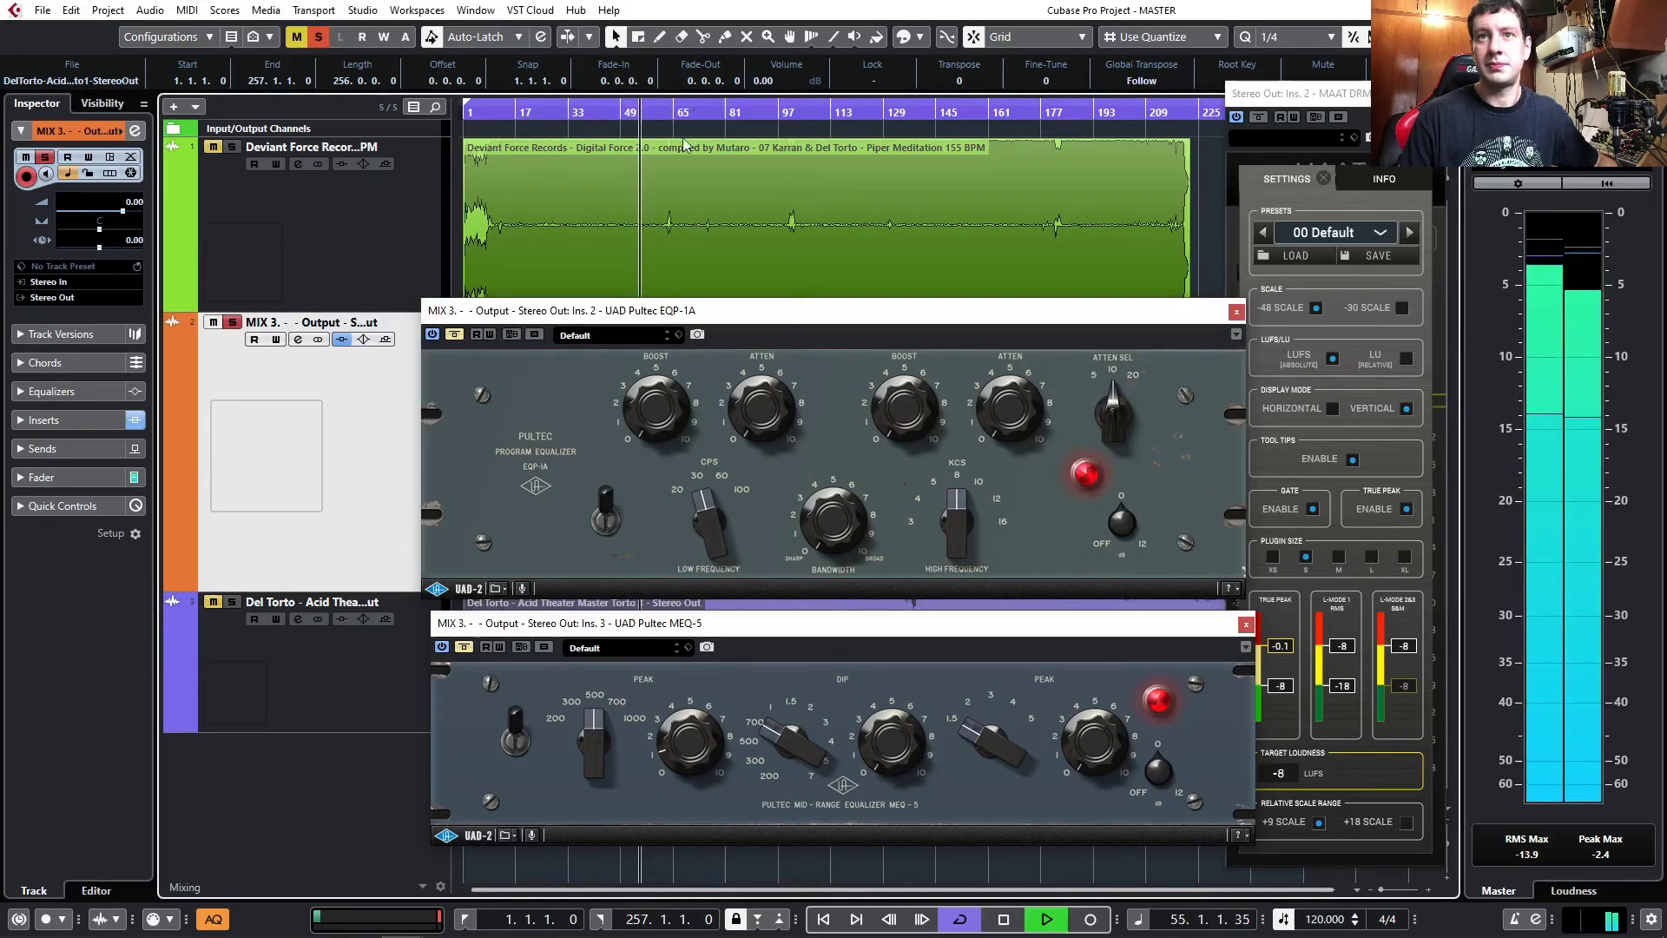
pyautogui.click(455, 336)
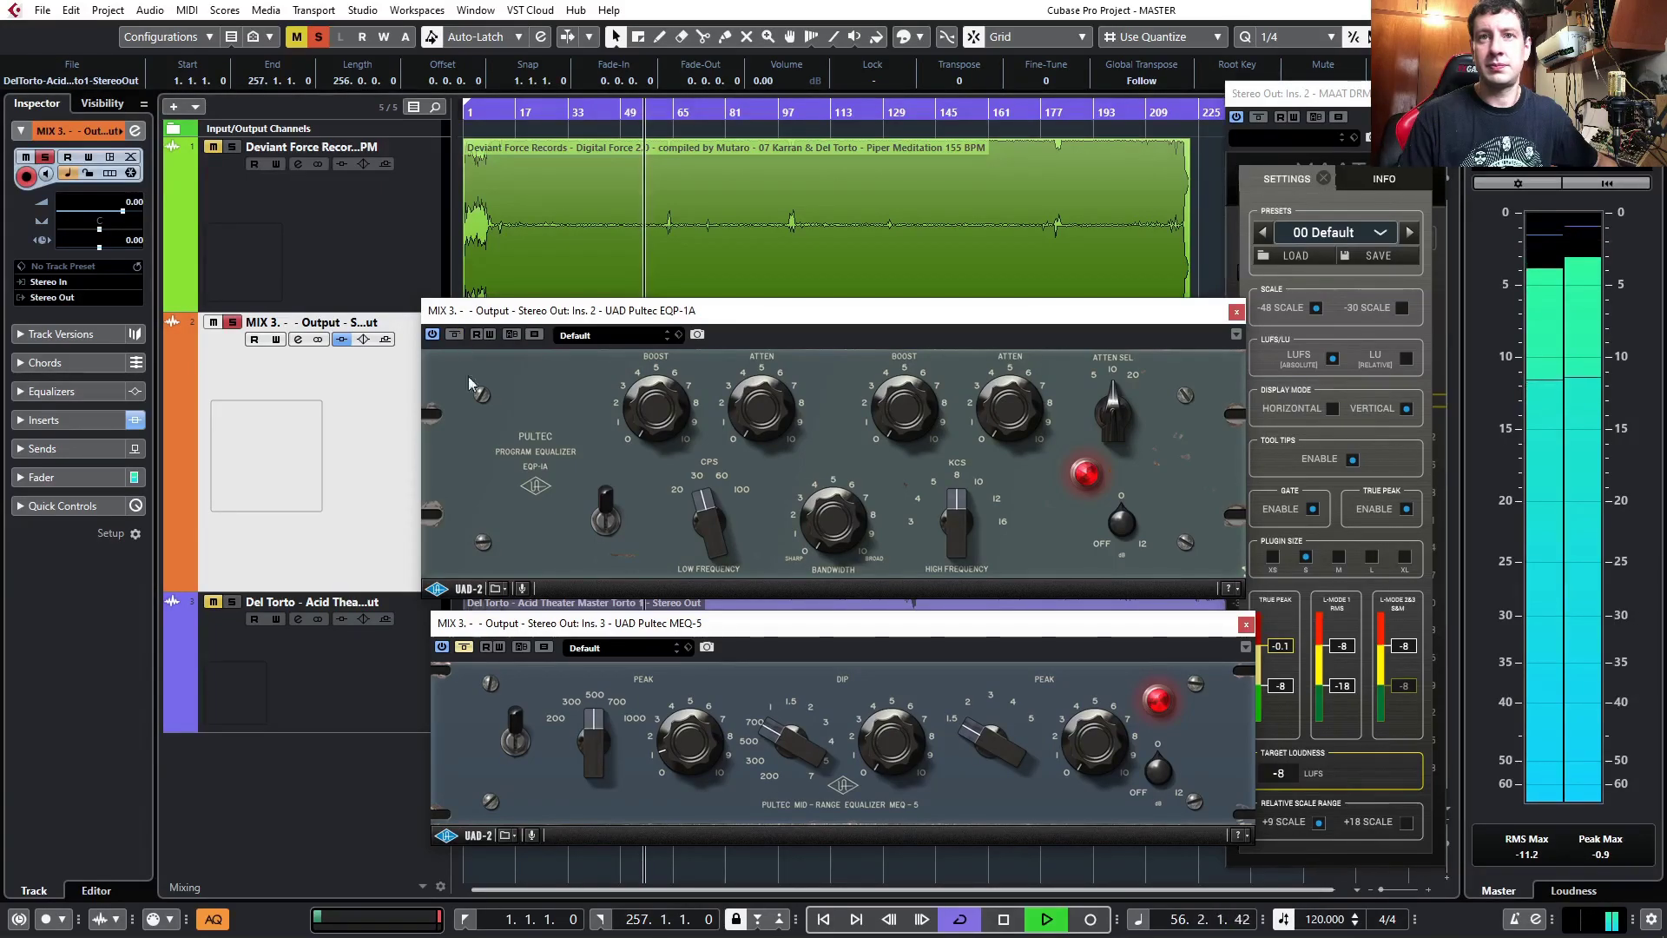
pyautogui.click(465, 650)
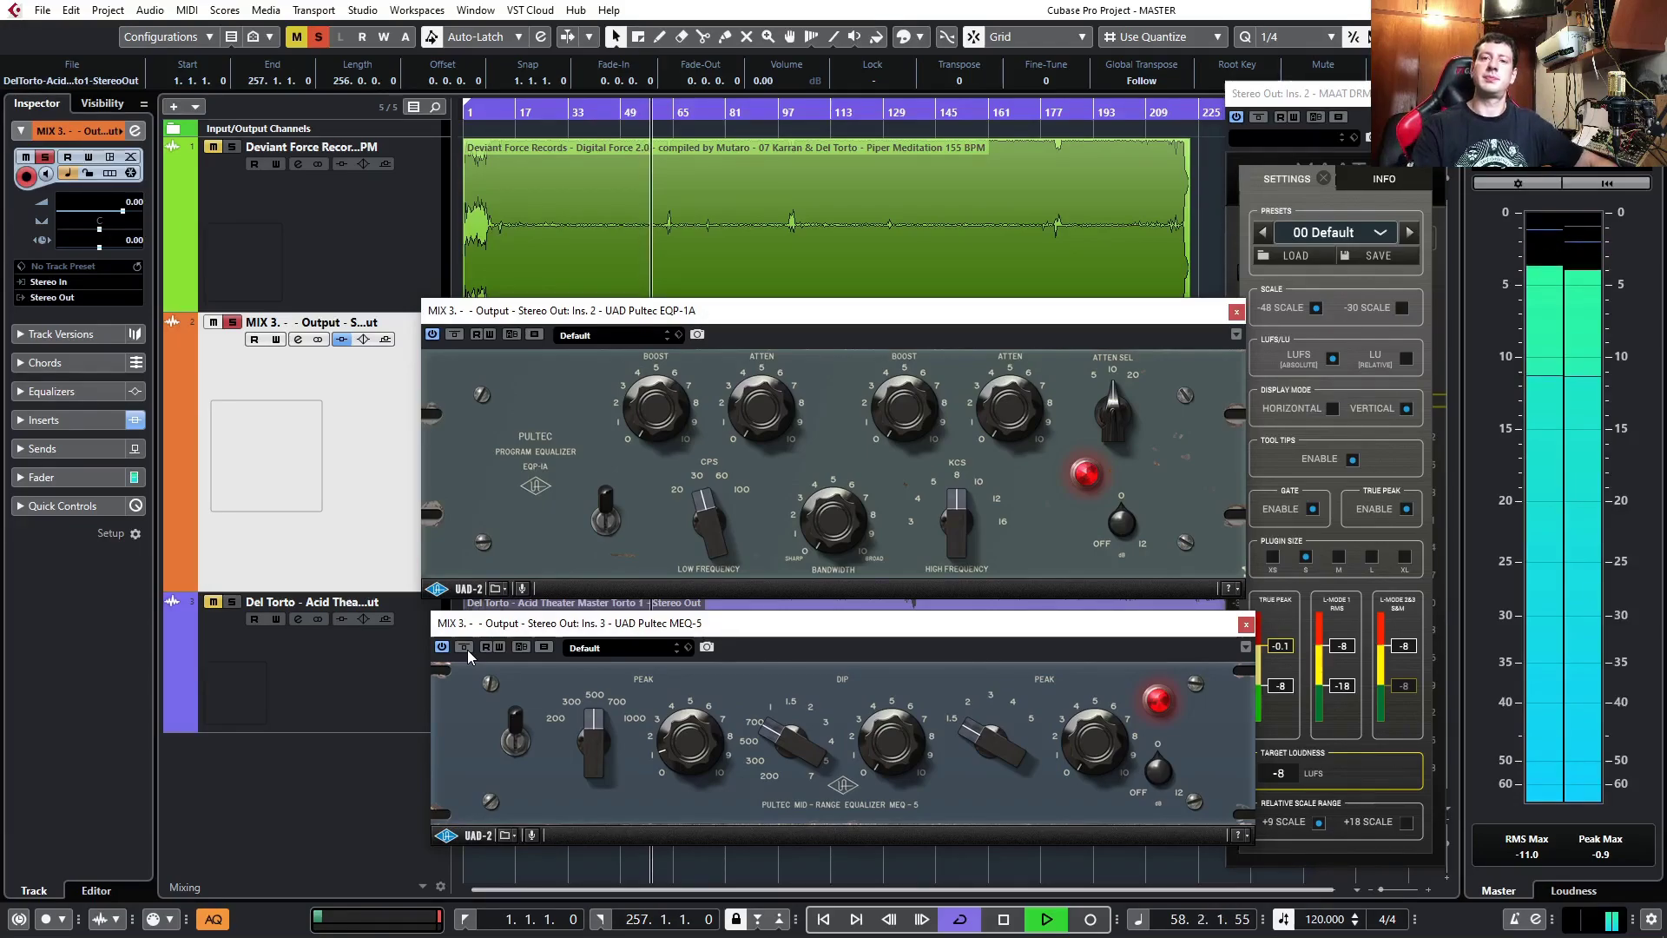
# - Compare the mix with the Pultec EQP-1A and MEQ-5 bypassed and active, leave both active and stop playback
pyautogui.click(458, 337)
pyautogui.click(465, 648)
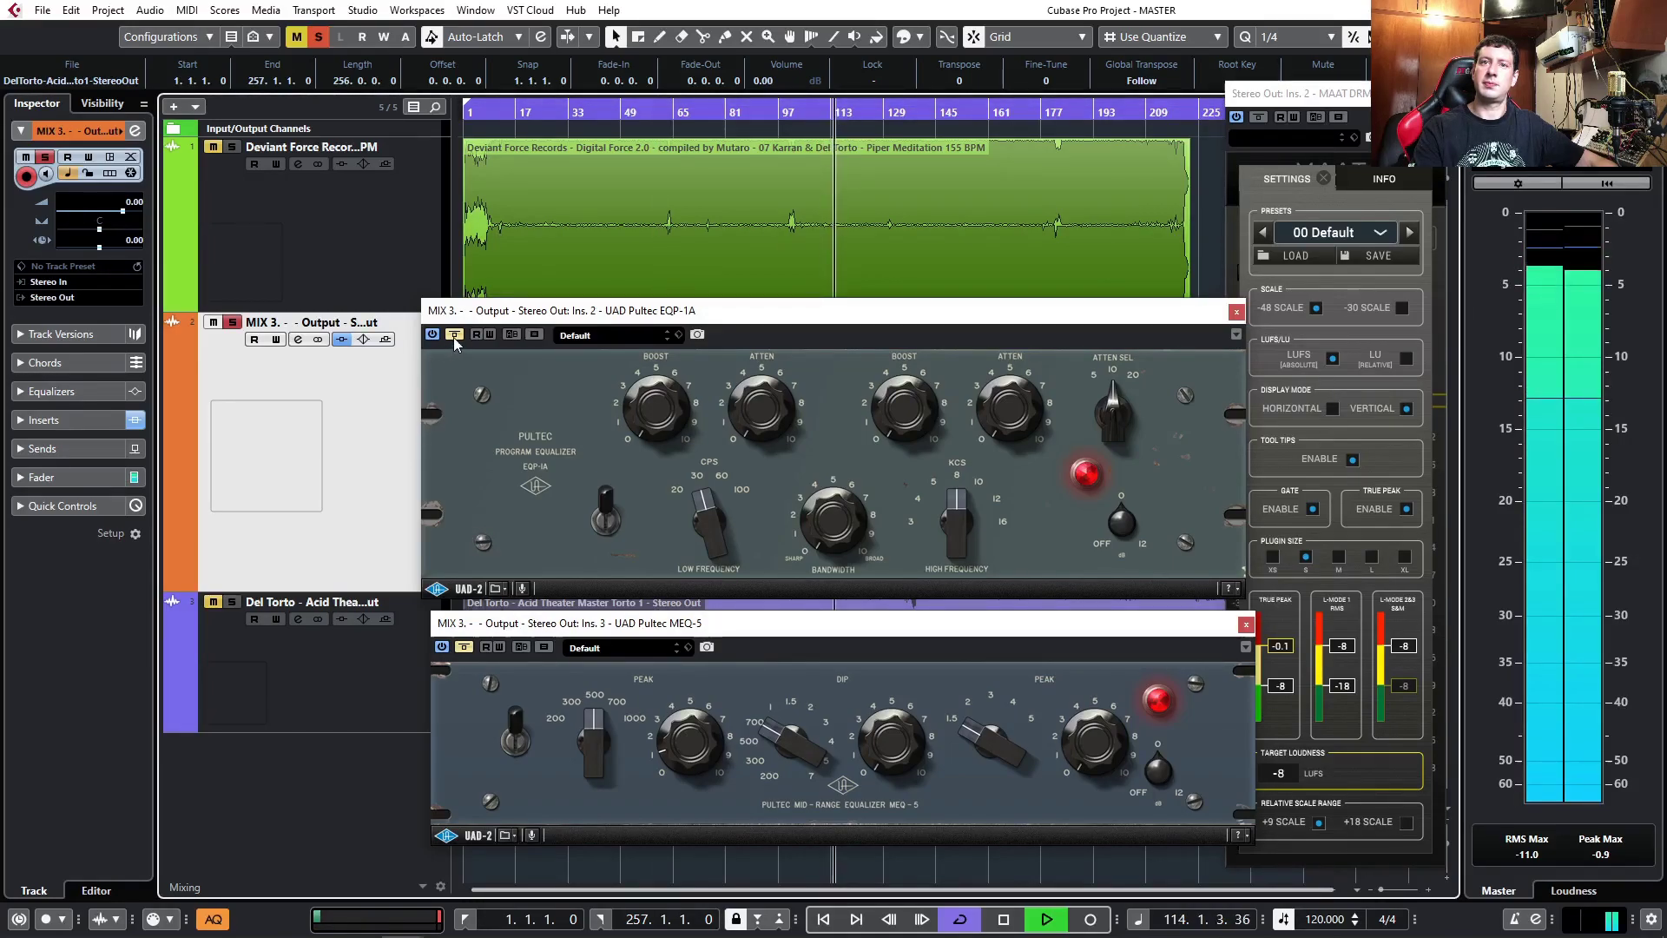
pyautogui.click(465, 647)
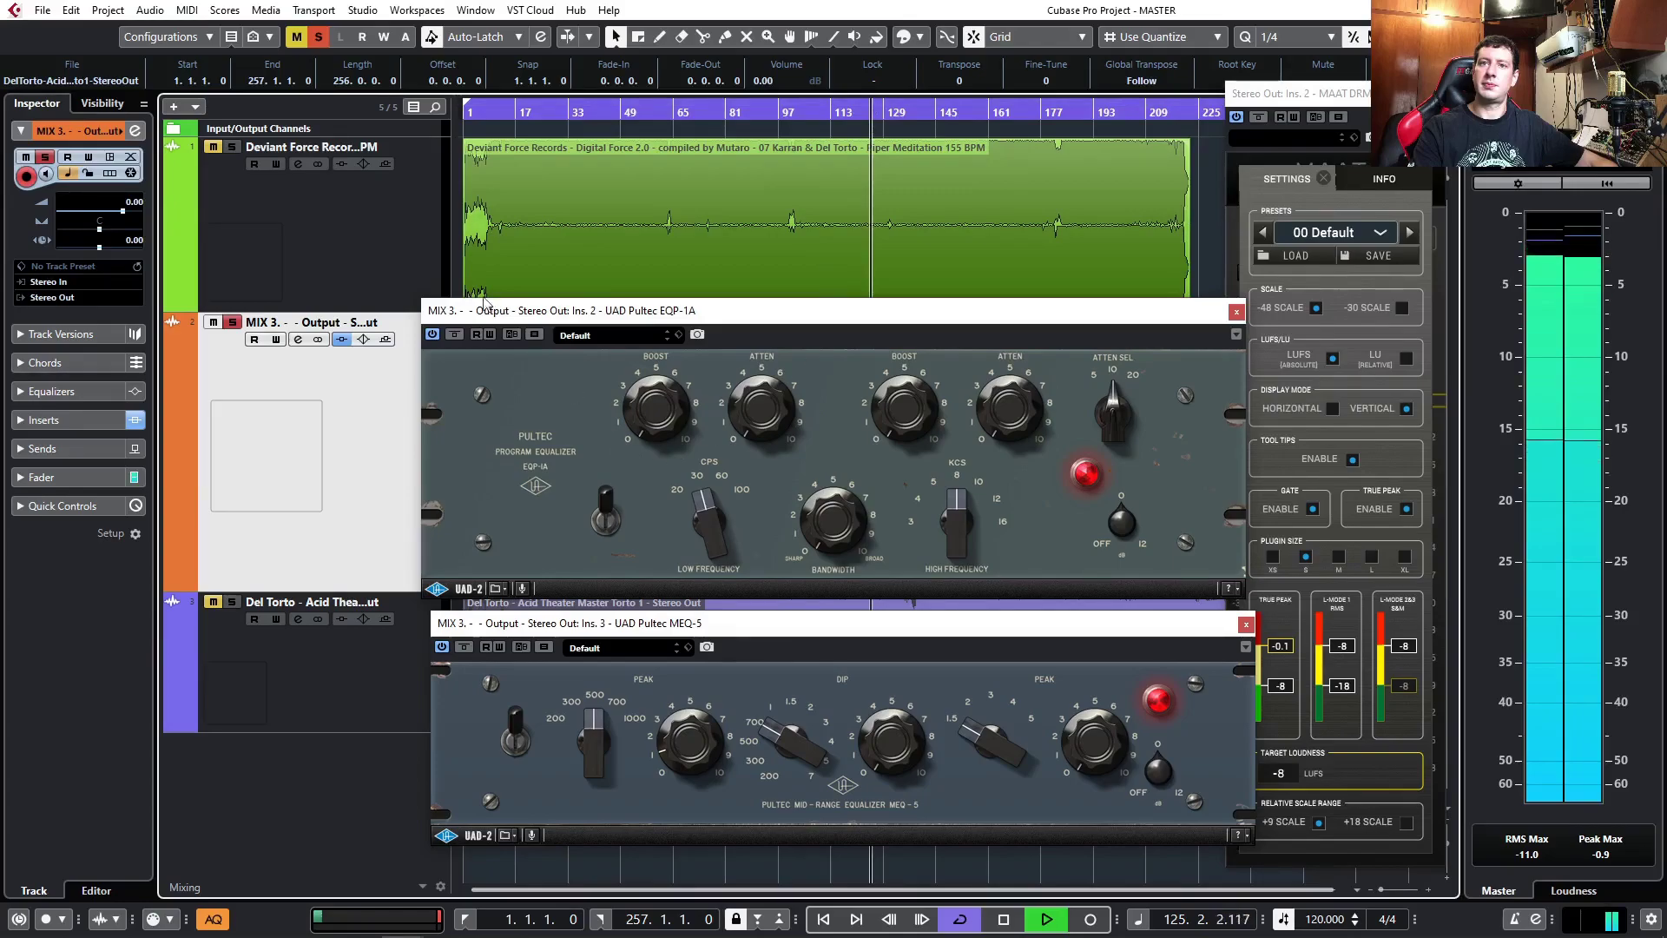
pyautogui.click(454, 335)
pyautogui.click(465, 648)
pyautogui.click(465, 648)
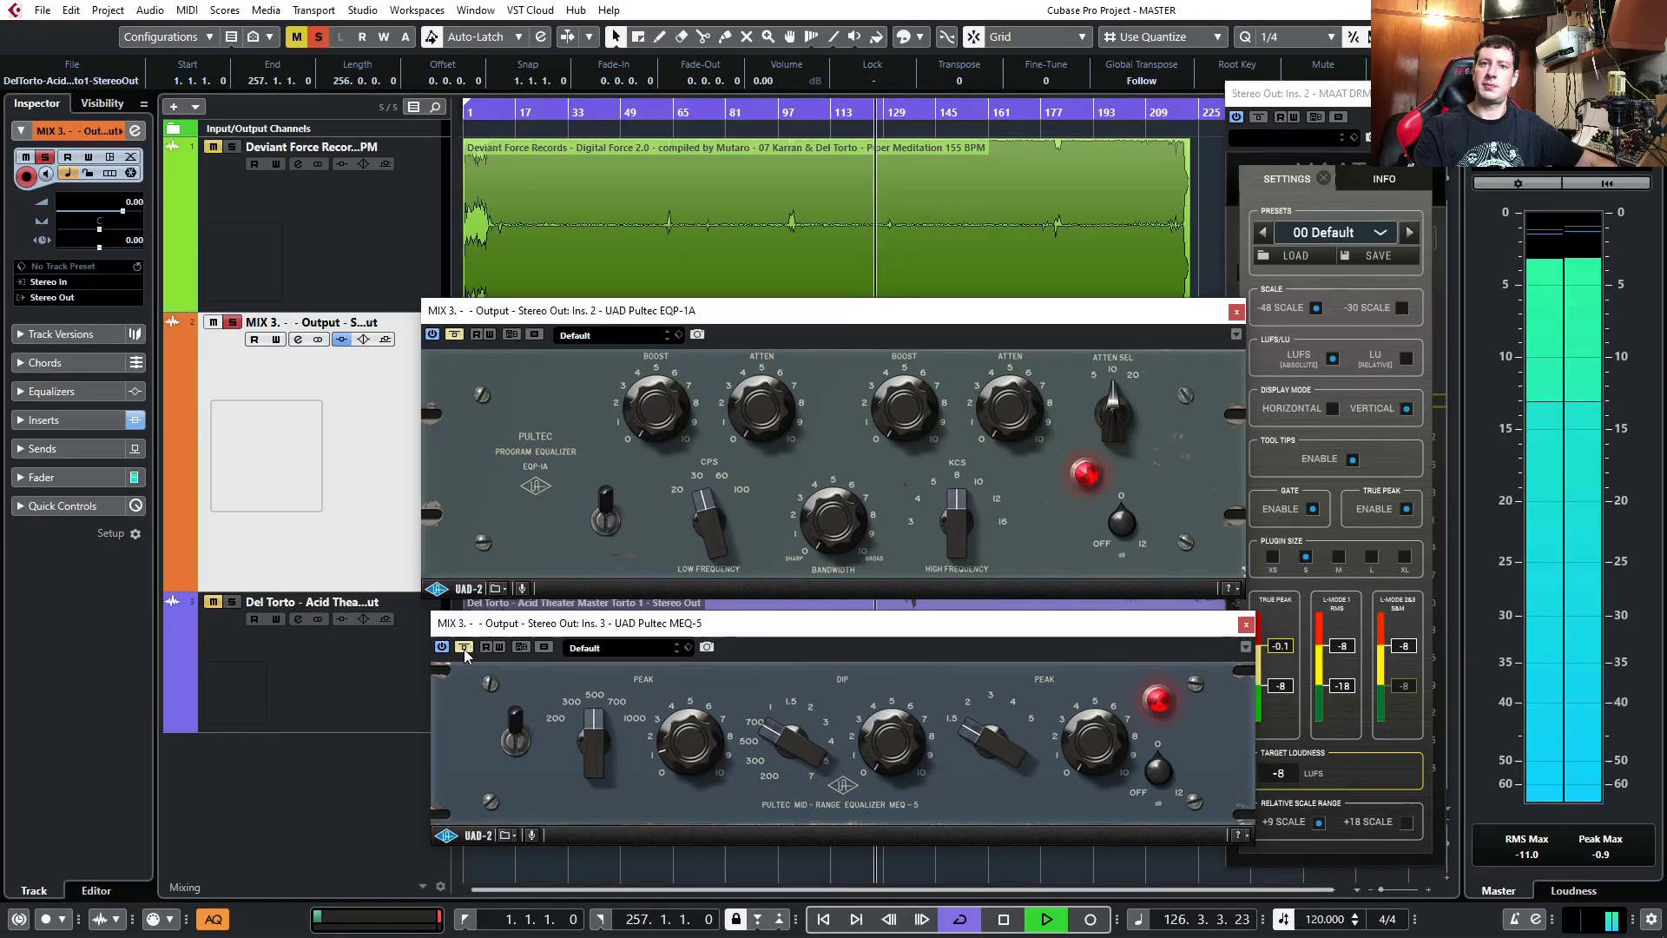
pyautogui.click(454, 335)
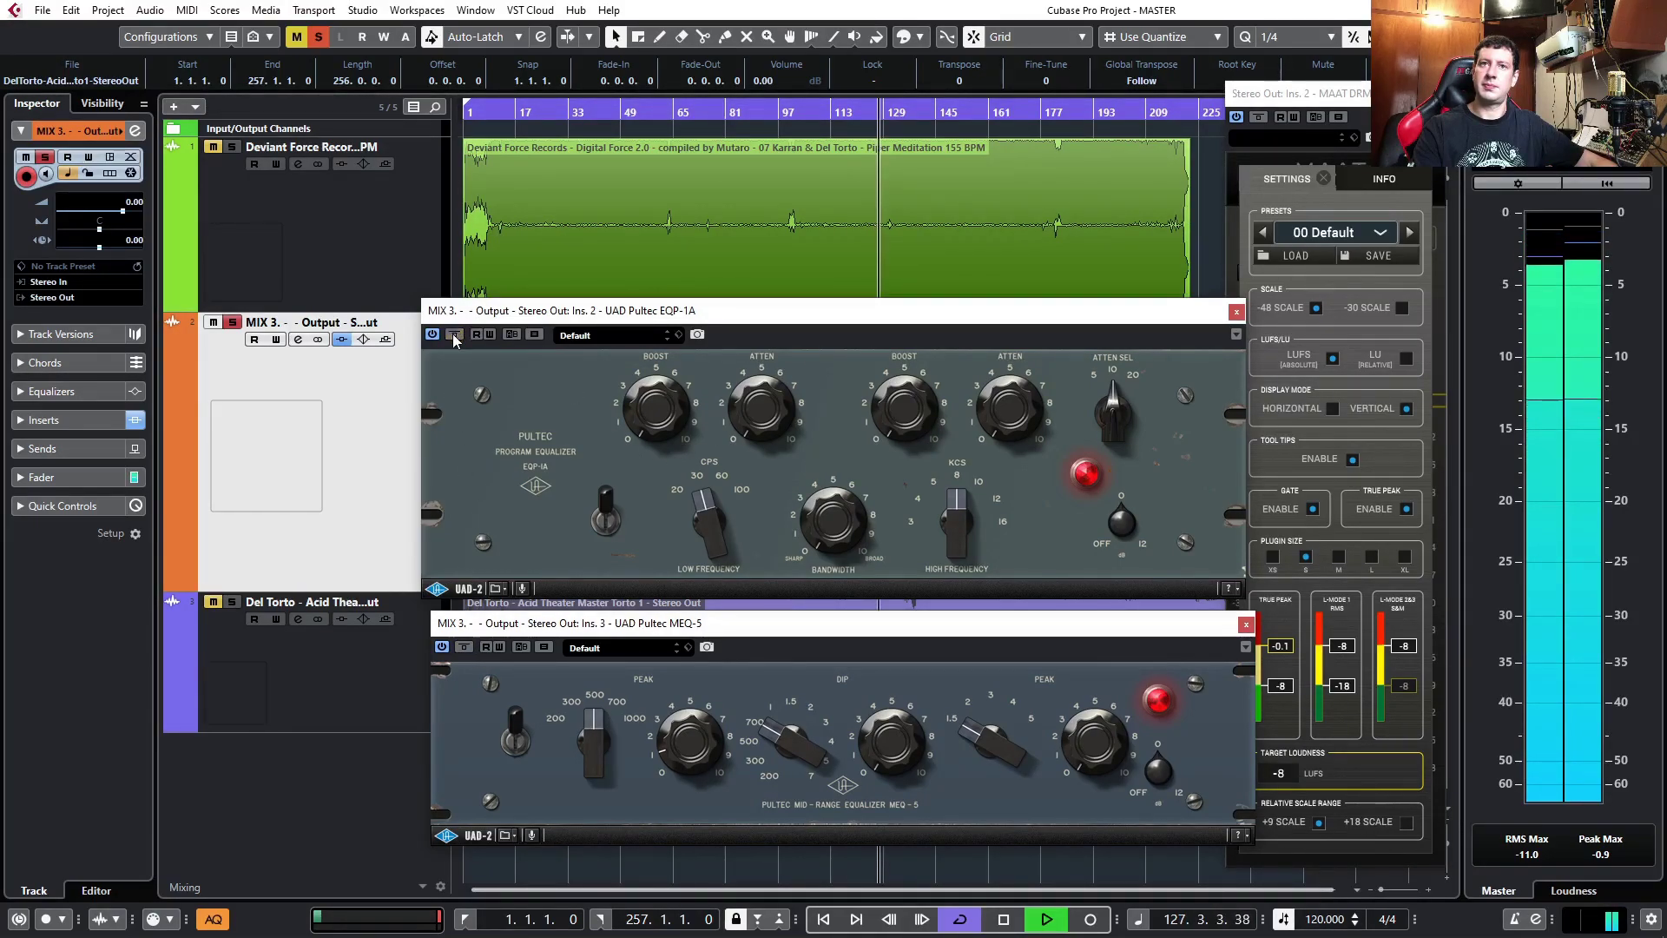
pyautogui.click(454, 335)
pyautogui.click(464, 648)
pyautogui.click(464, 648)
pyautogui.click(454, 335)
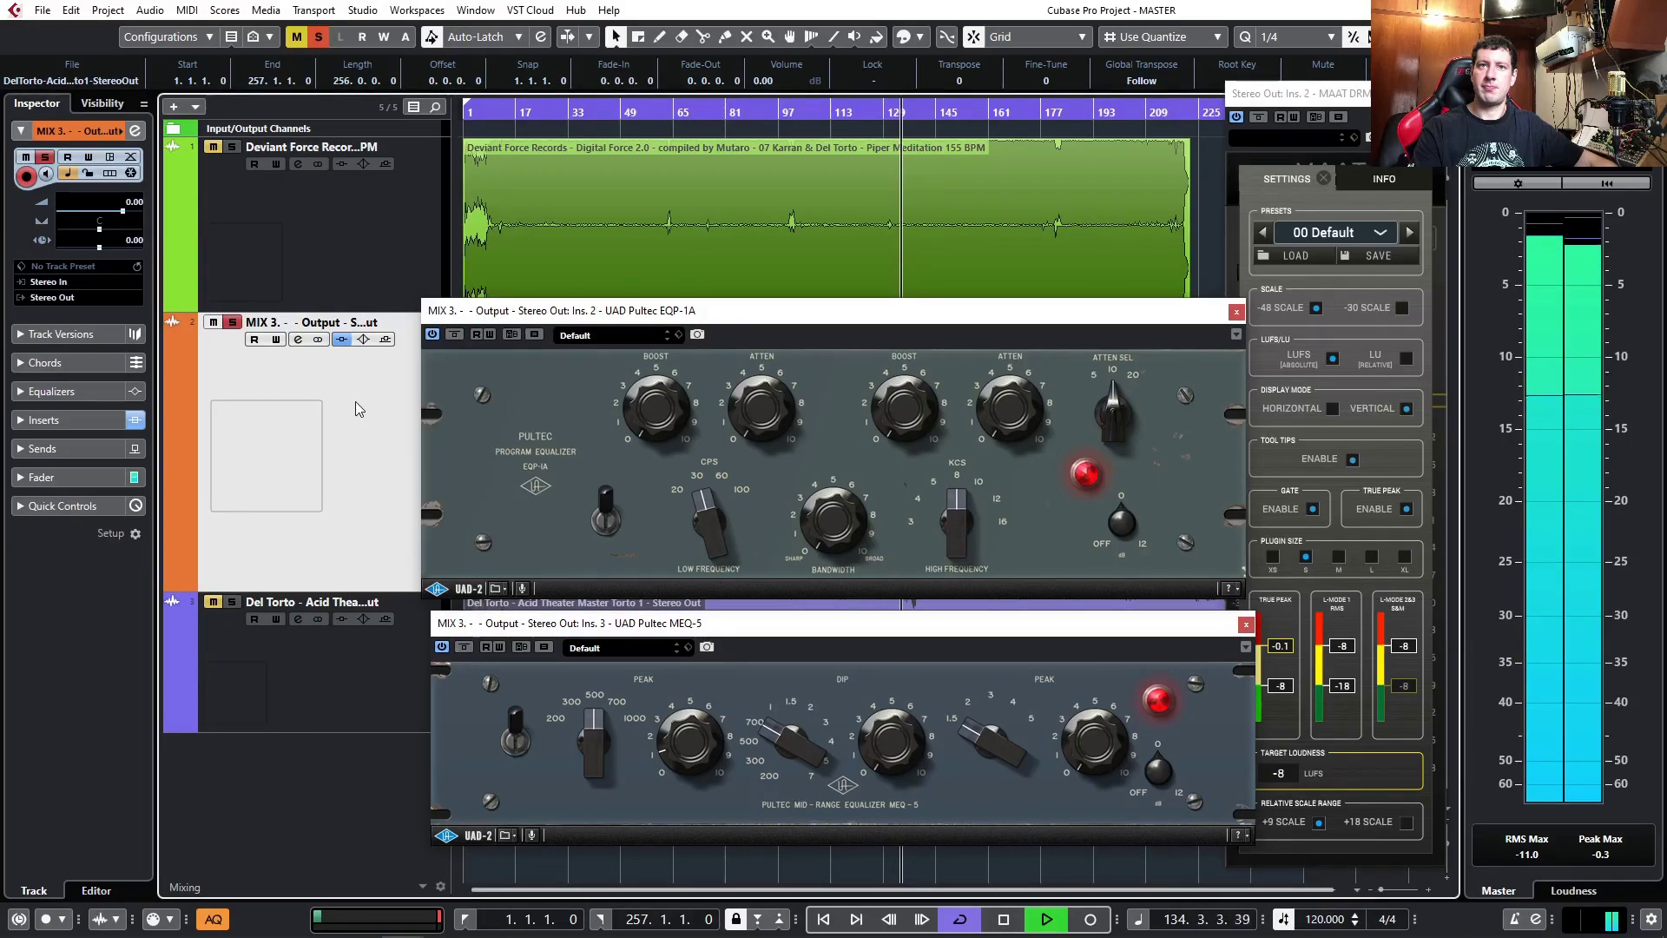
pyautogui.press('space')
# - Close both Pultec windows and move the UAD bx_digital V3 window higher over the arrangement
pyautogui.hotkey('alt', 'Tab')
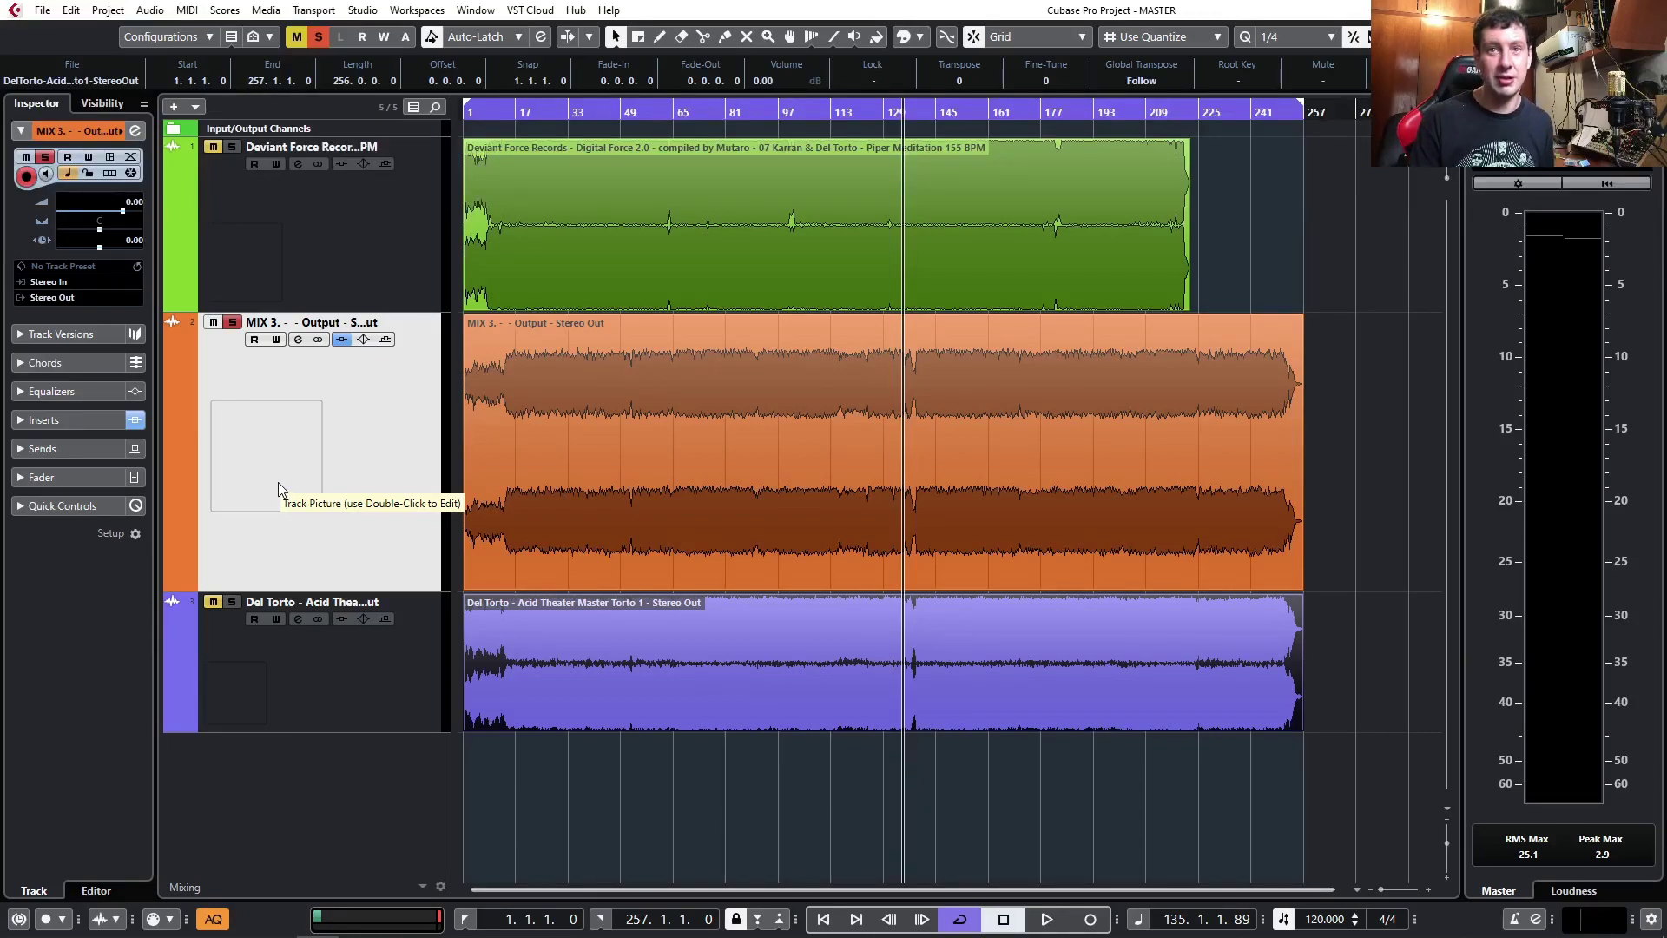
pyautogui.hotkey('ctrl', 'alt', 'shift', 'w')
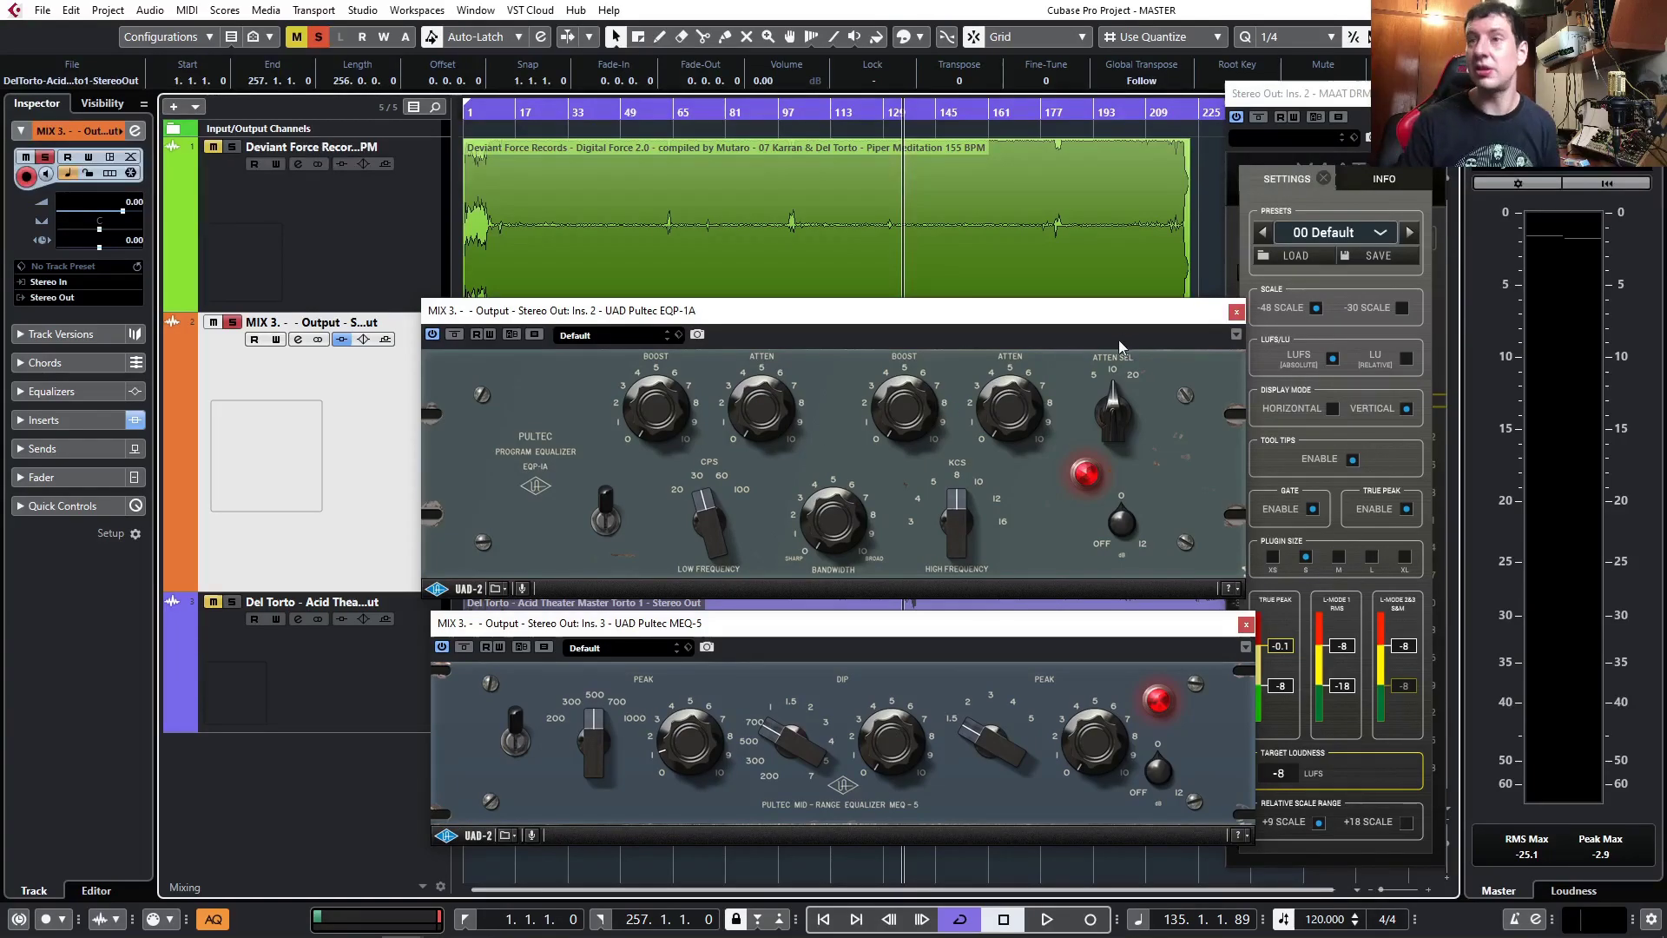
pyautogui.click(1235, 313)
pyautogui.click(1246, 623)
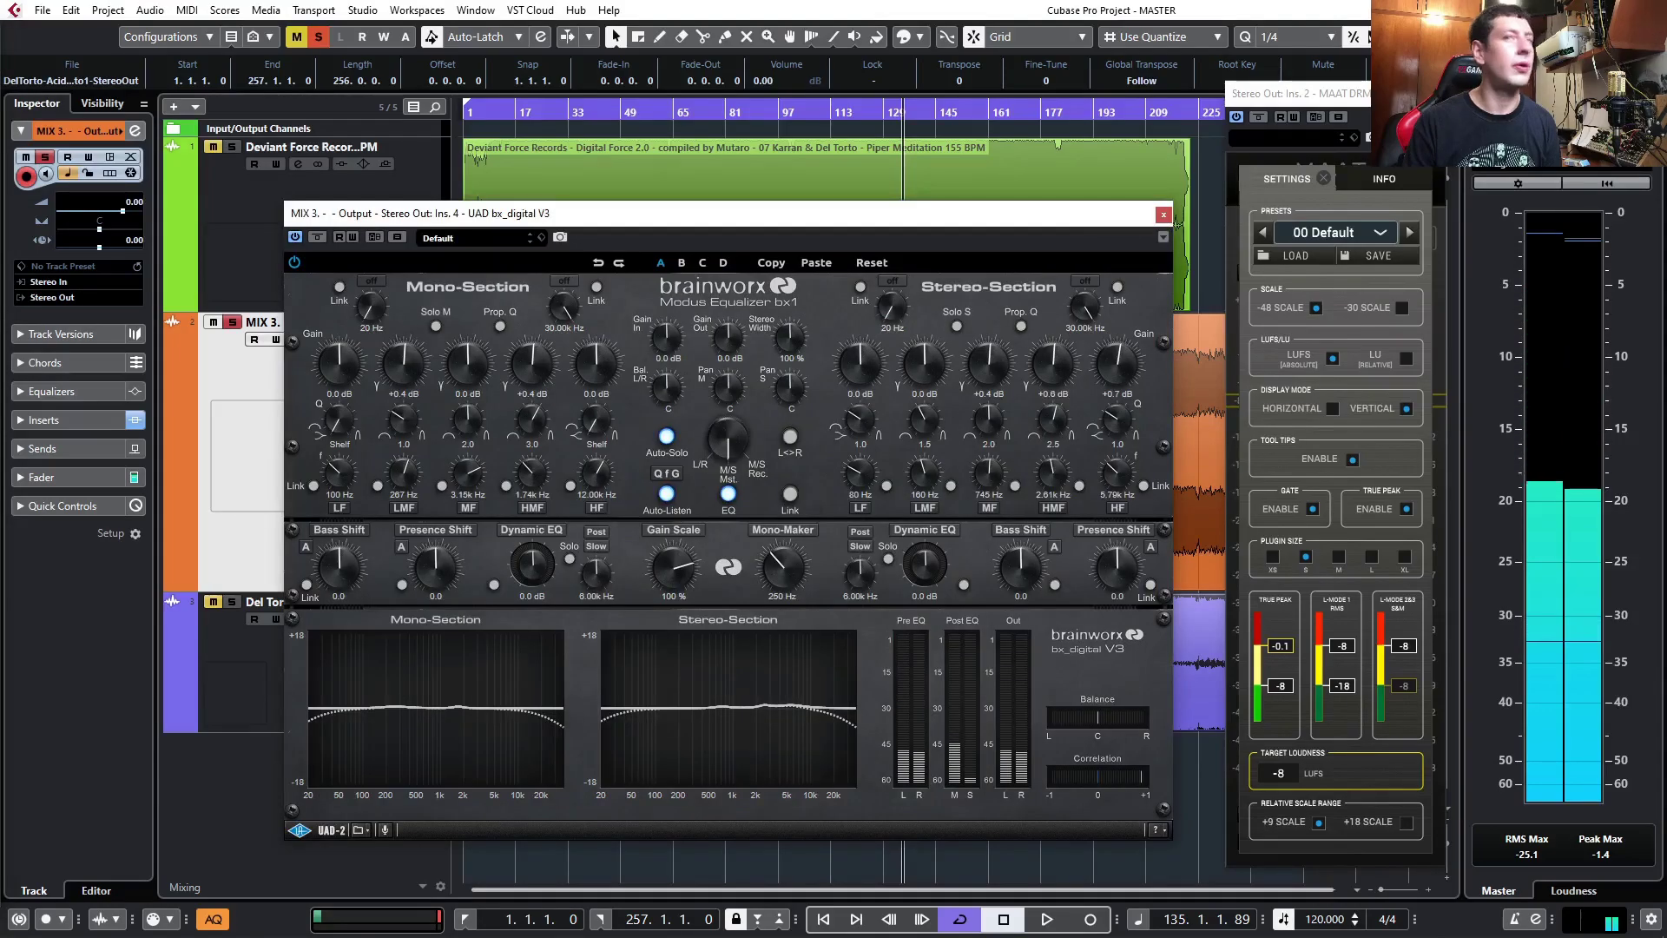
pyautogui.moveTo(689, 213); pyautogui.dragTo(730, 137)
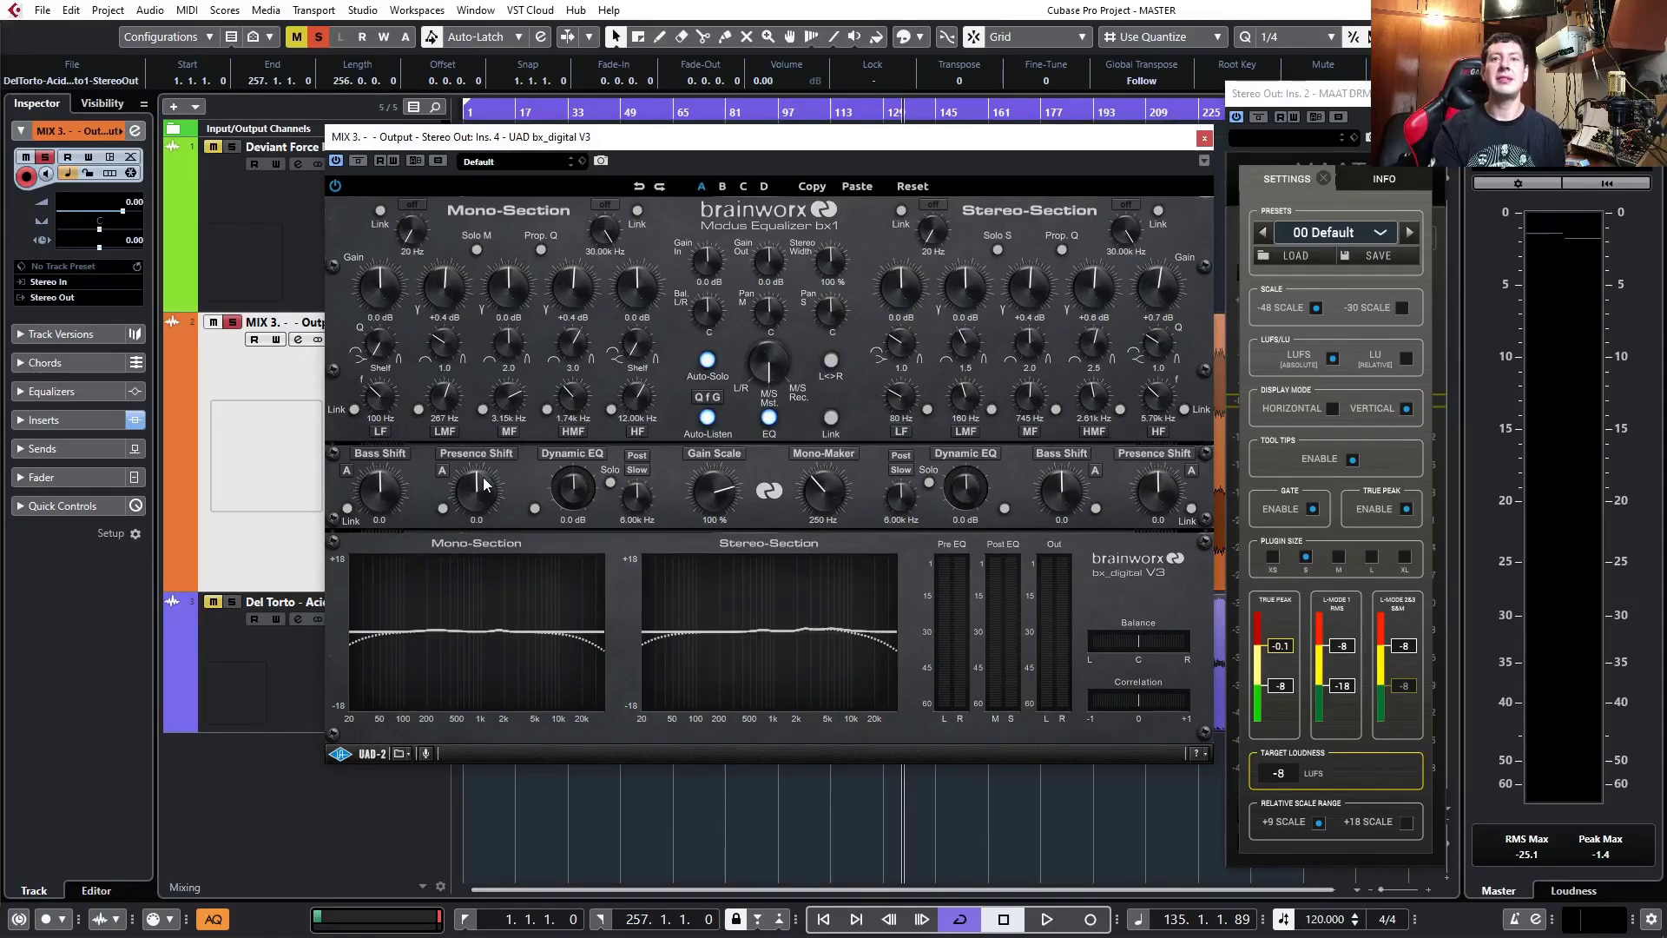
# - Bypass the bx_digital V3, play the mix from around bar 109 and switch the equalizer back in
pyautogui.moveTo(436, 419); pyautogui.dragTo(448, 415)
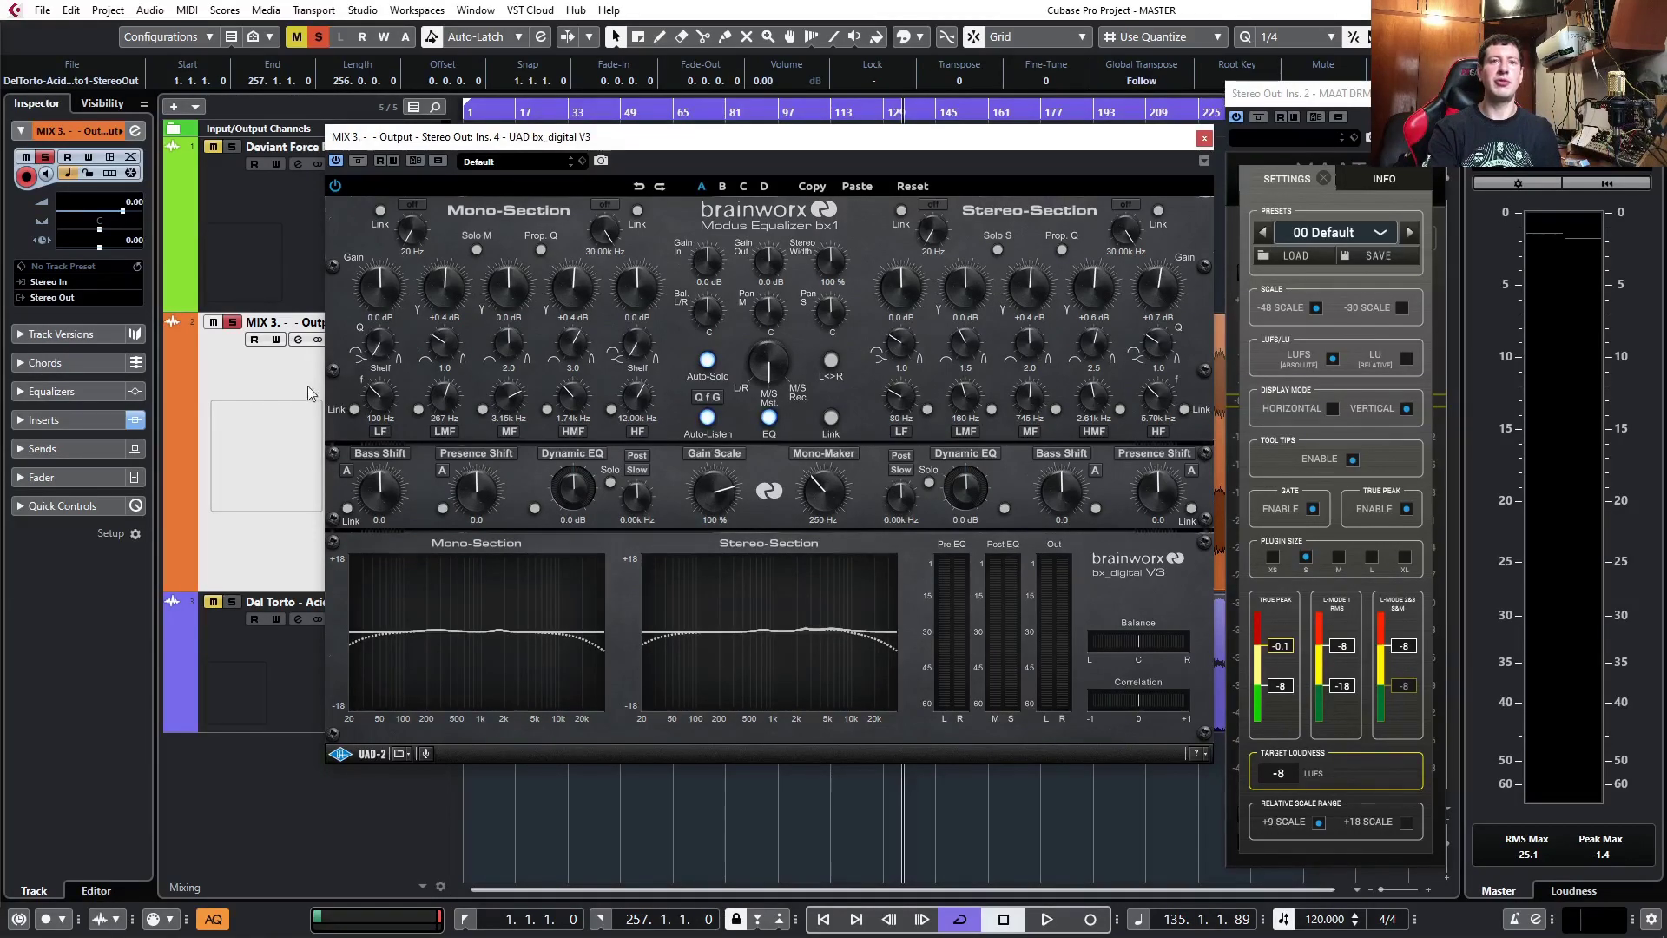
pyautogui.click(359, 163)
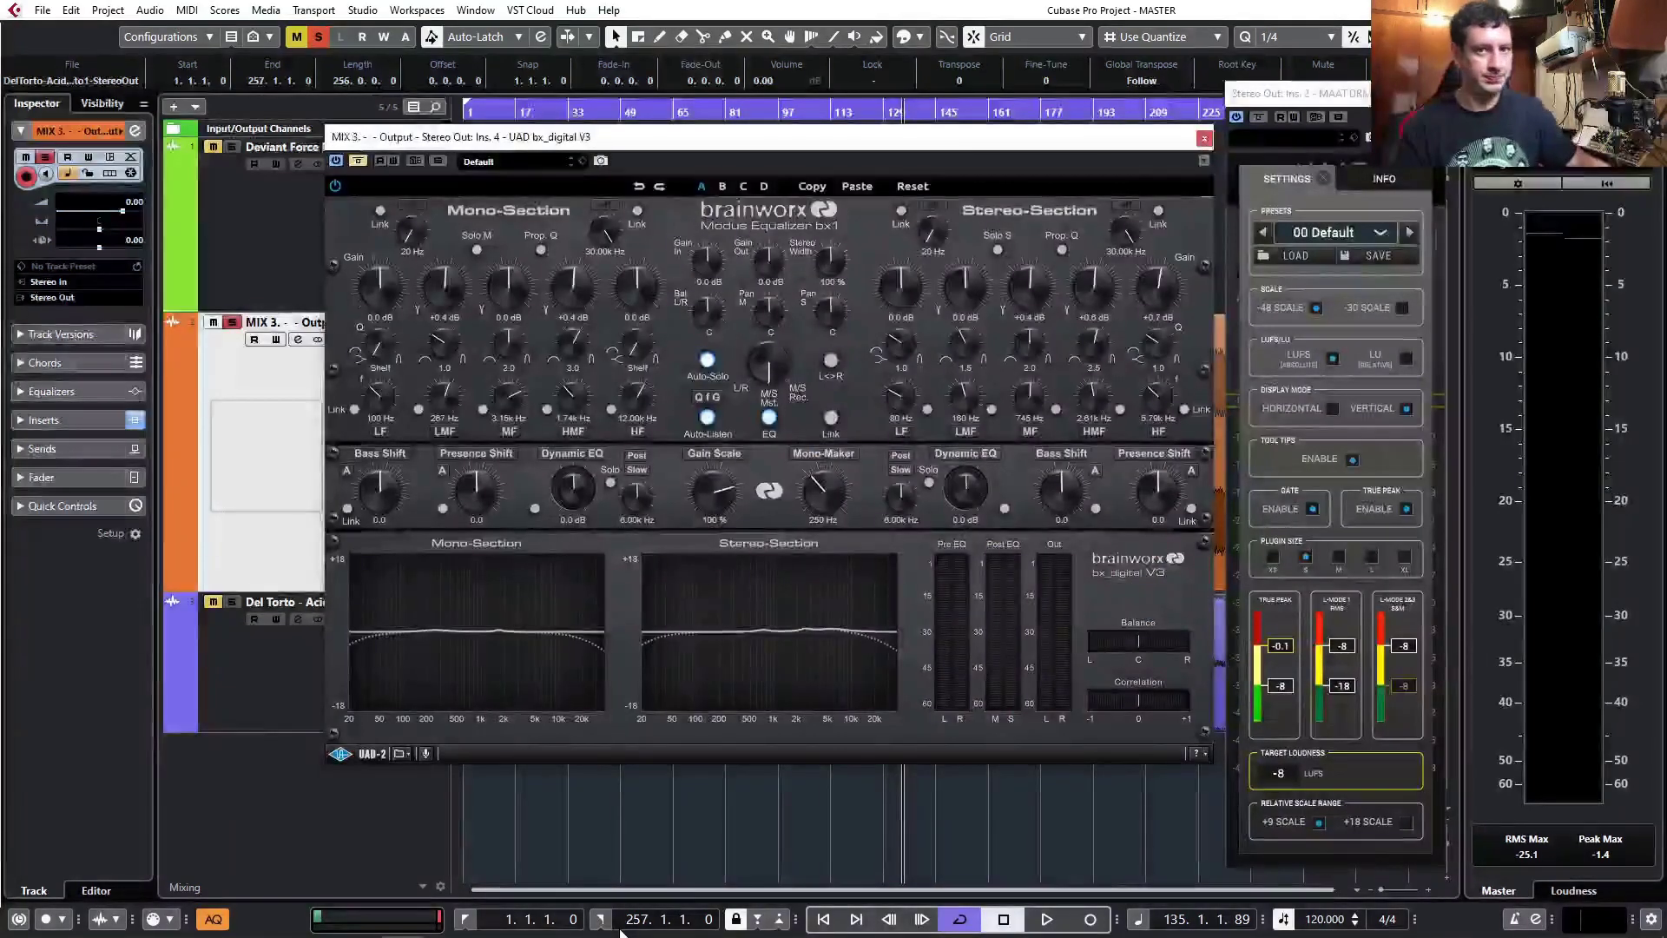
pyautogui.hotkey('alt', 'Tab')
pyautogui.hotkey('alt', 'Tab')
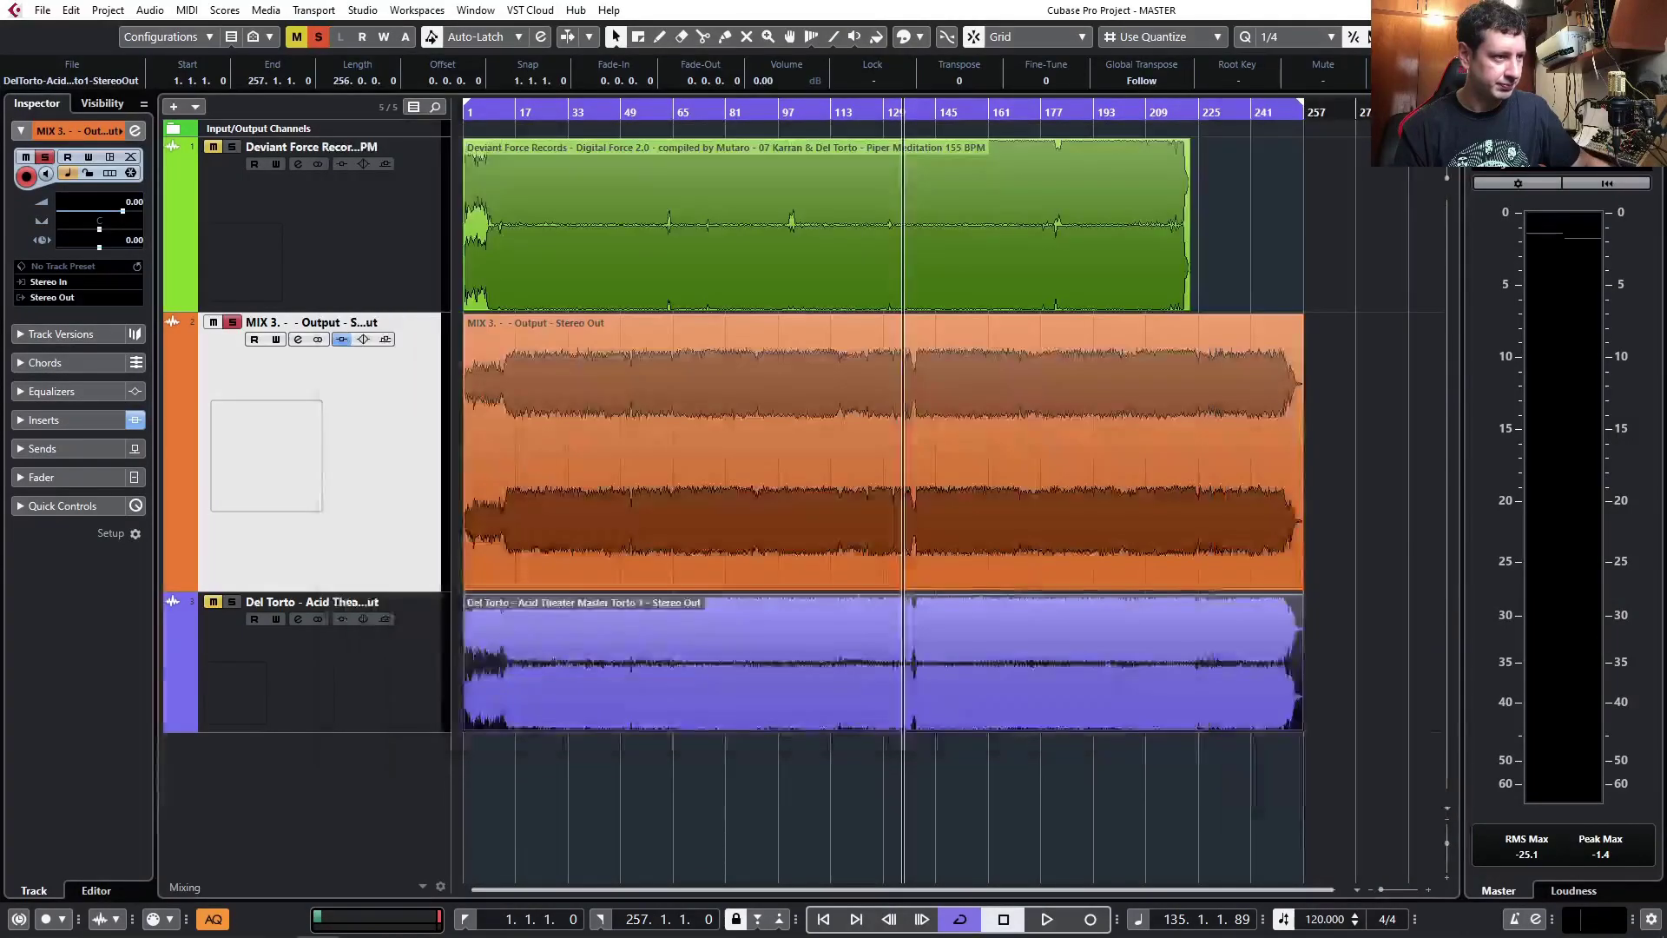
pyautogui.click(558, 885)
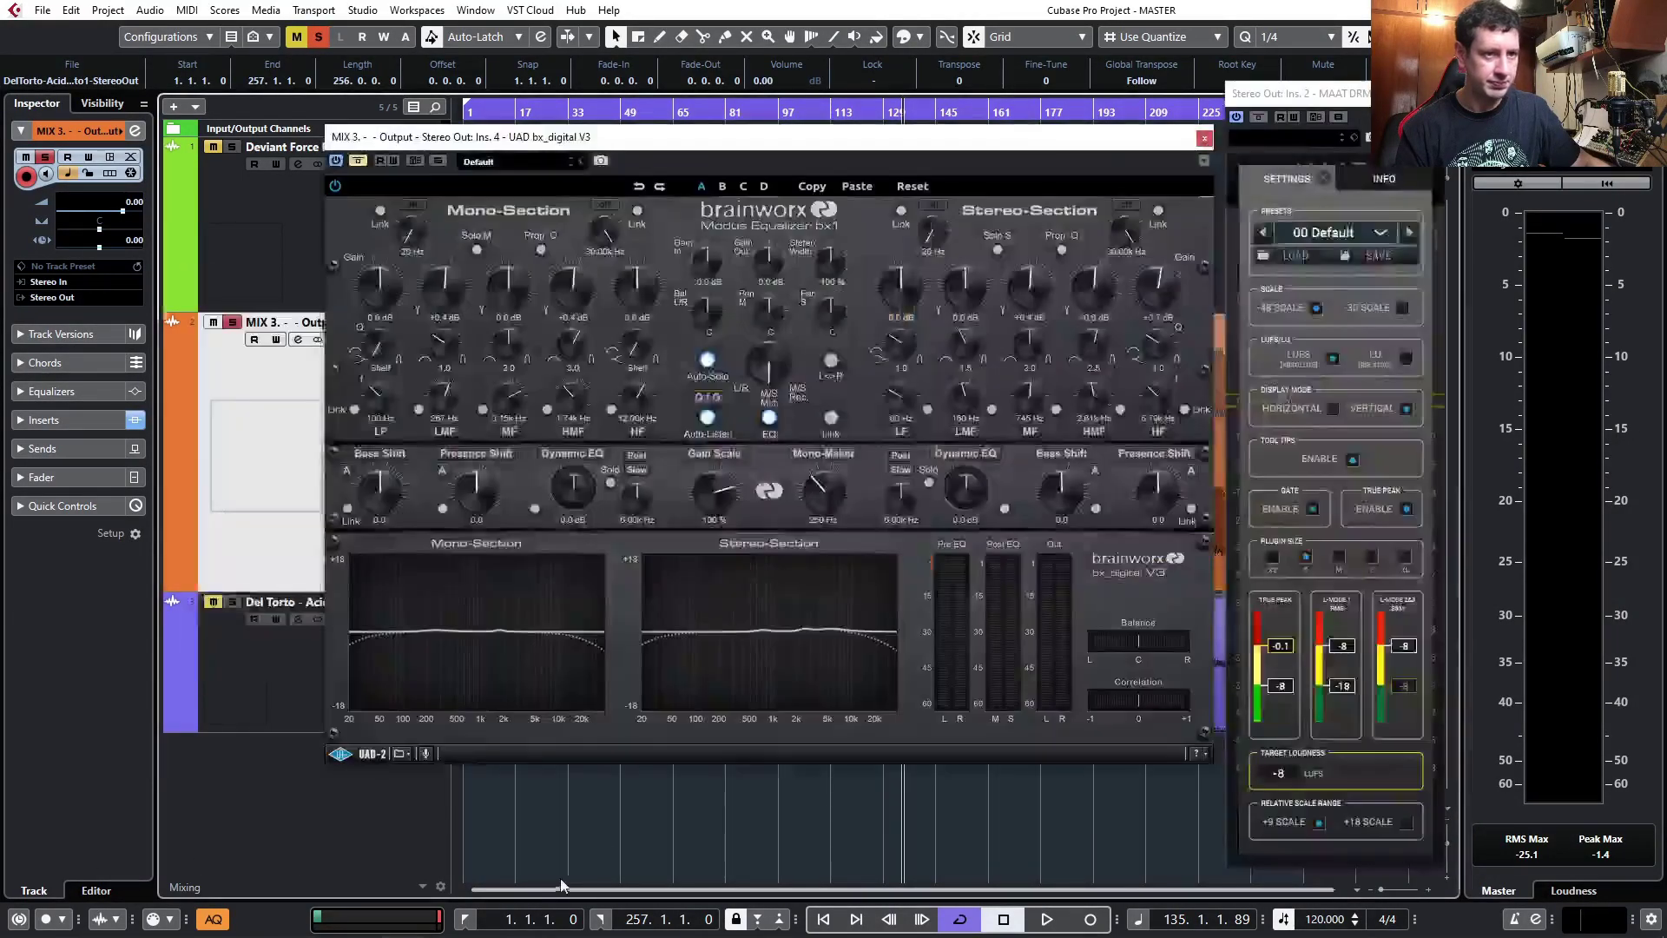
pyautogui.click(818, 116)
pyautogui.press('space')
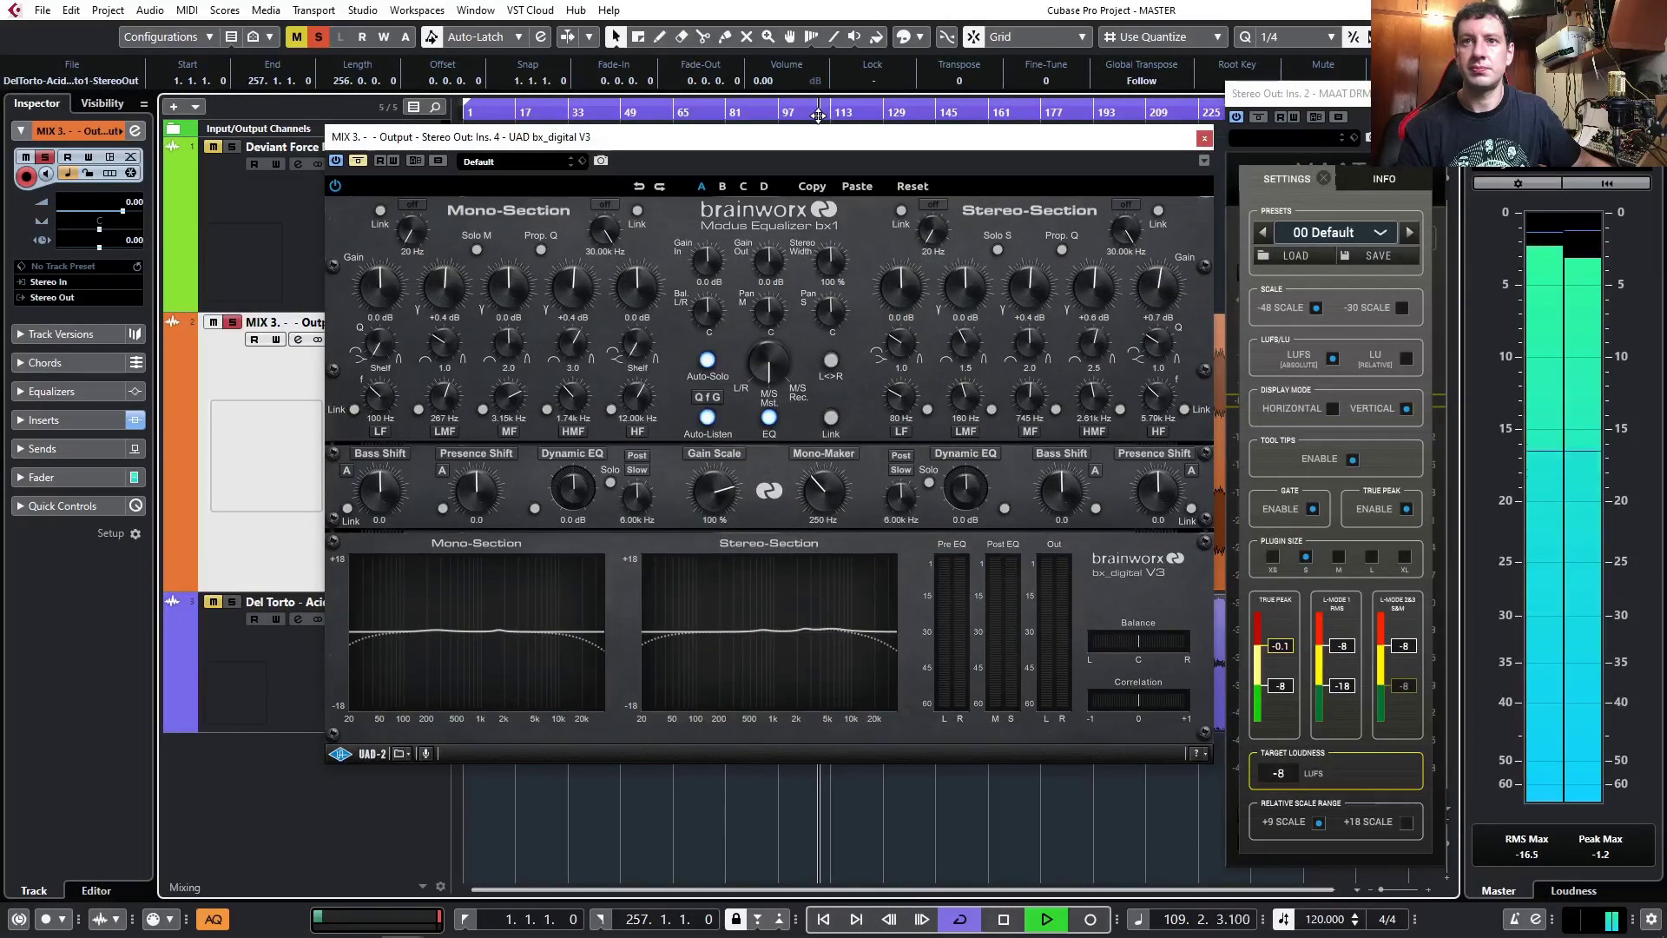
pyautogui.click(358, 162)
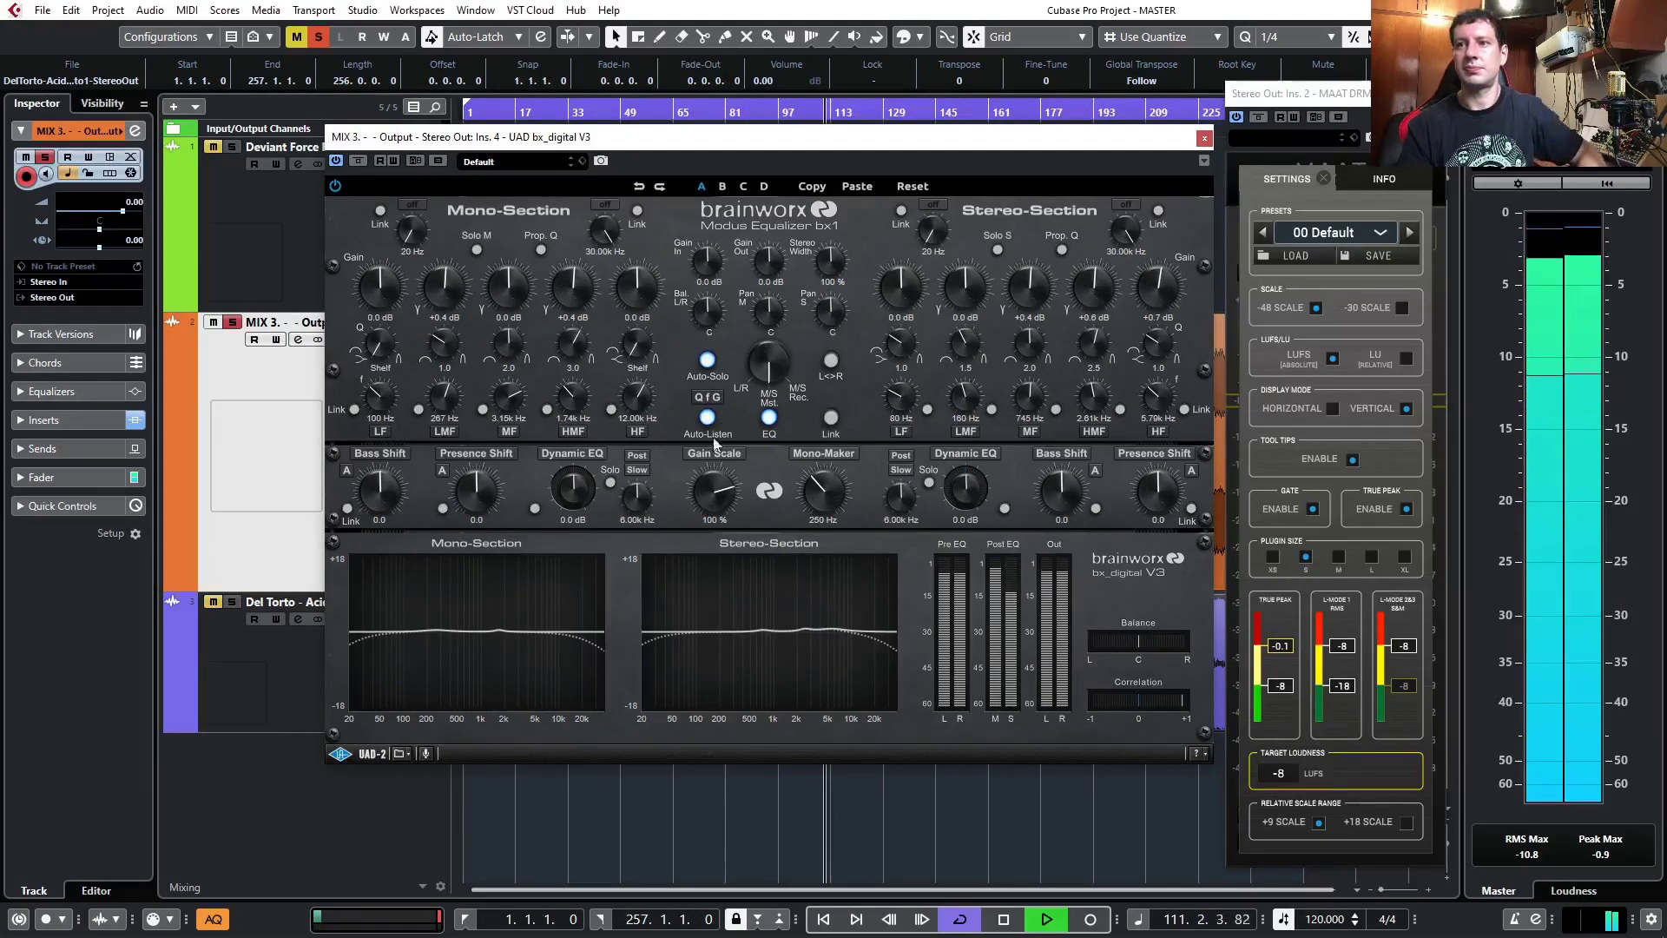
# - Audition the bx_digital V3 bands in solo: mono LMF and HMF, followed by stereo MF, HMF and HF
pyautogui.click(450, 403)
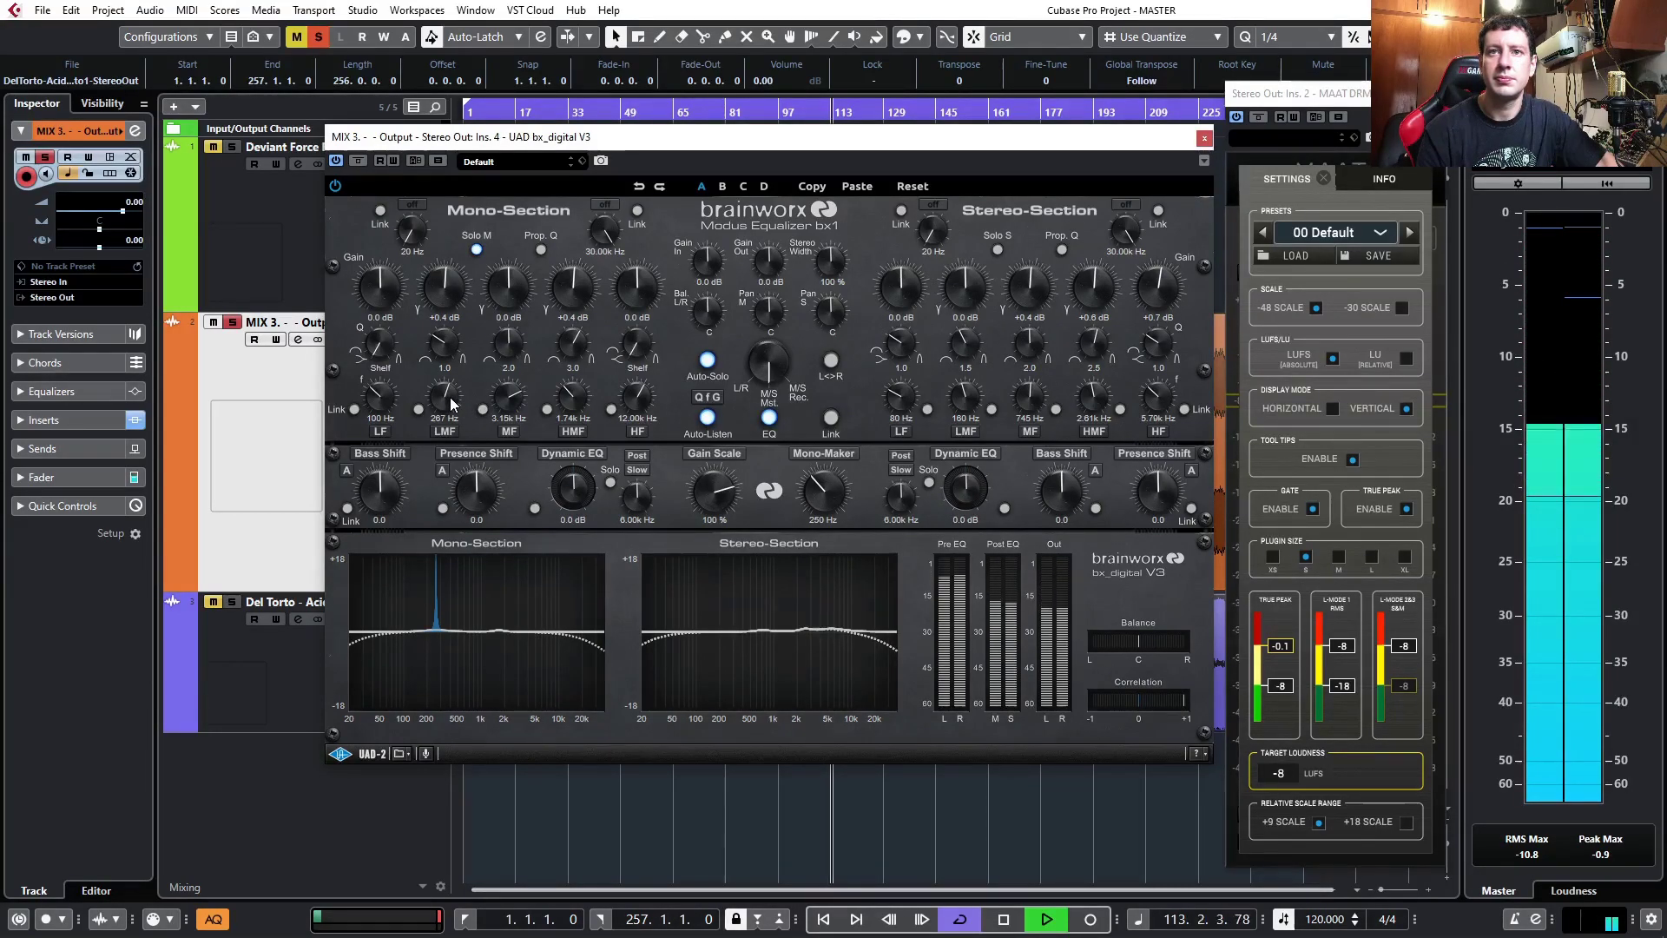
pyautogui.click(576, 408)
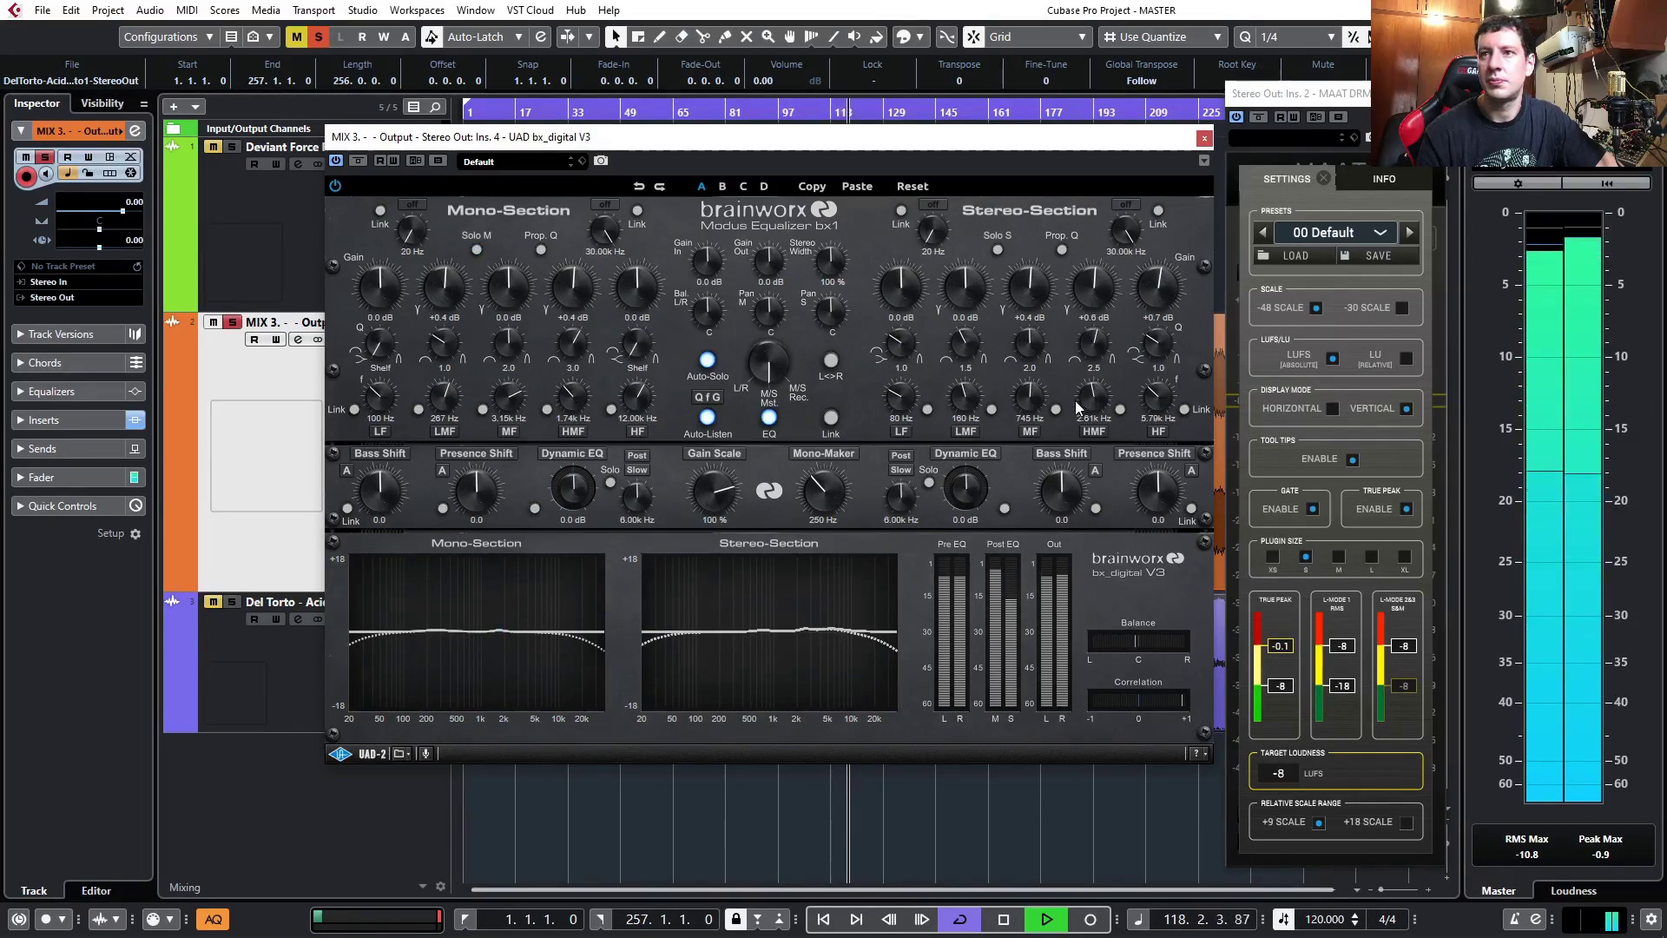
pyautogui.click(1029, 396)
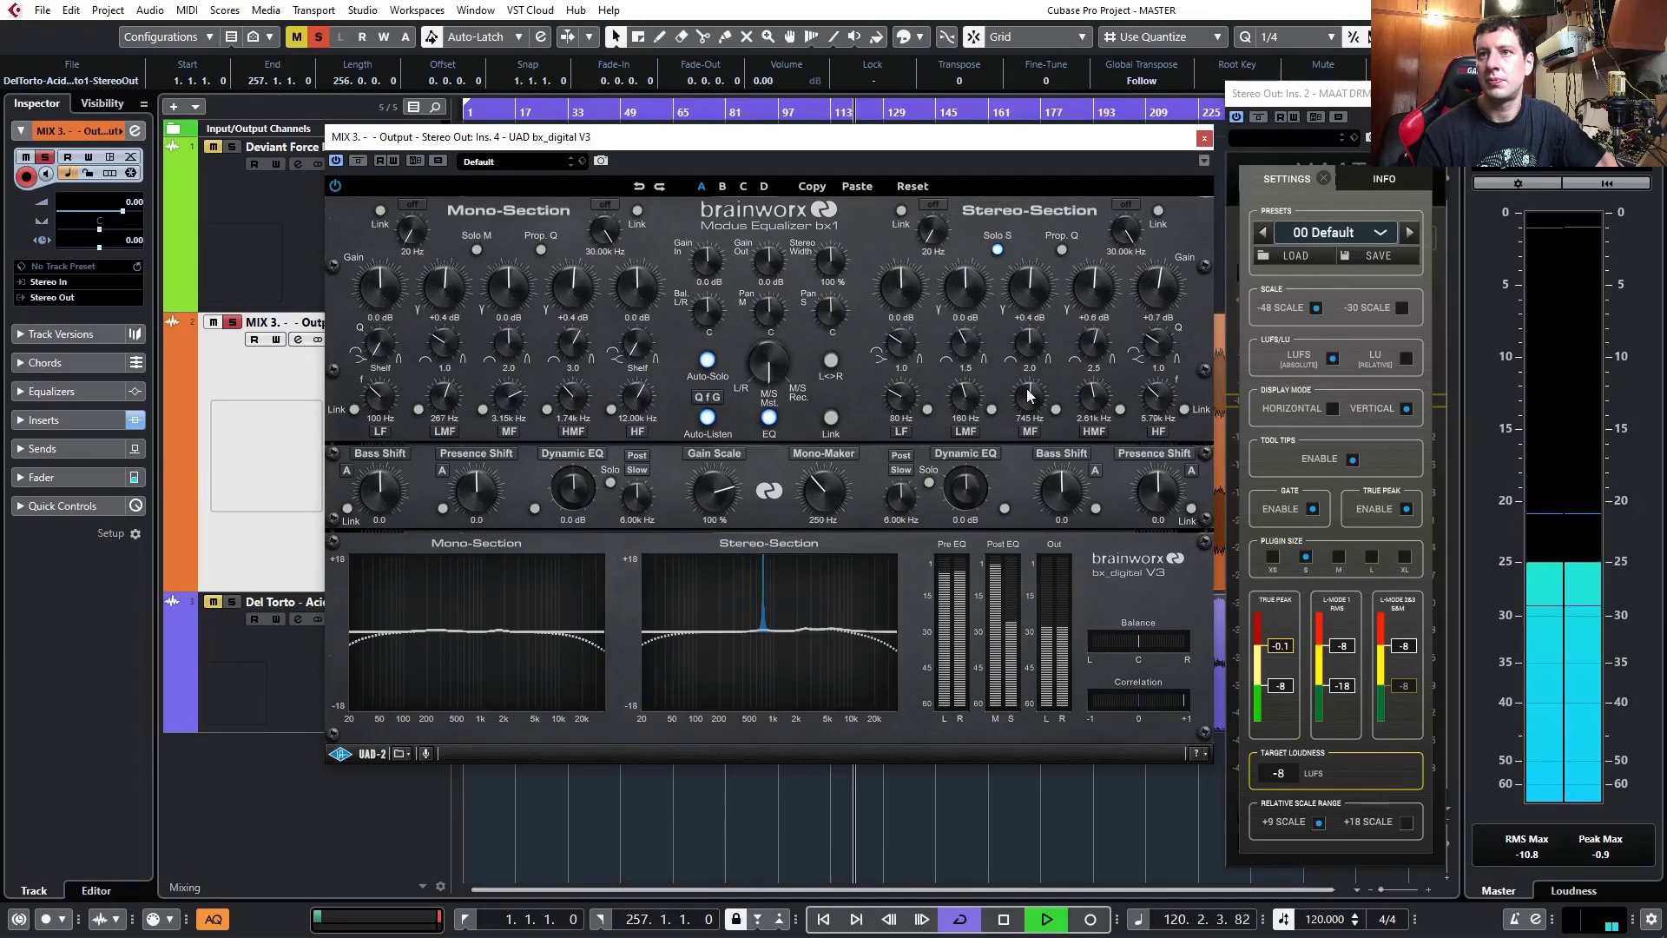
pyautogui.click(1093, 398)
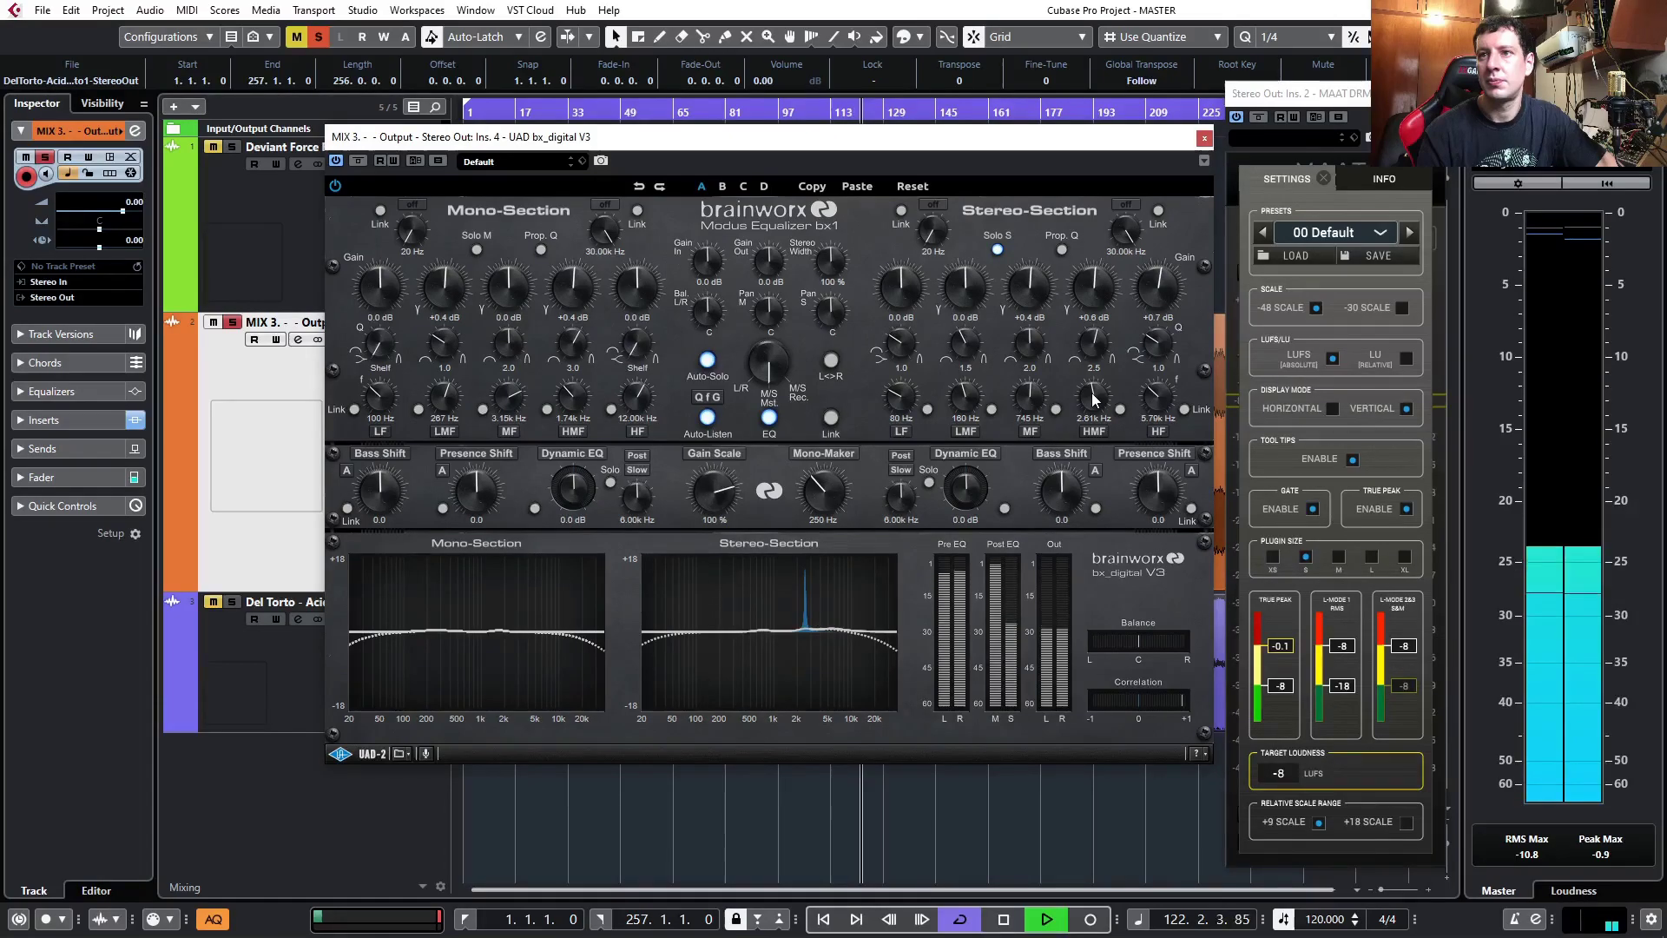
pyautogui.click(1150, 405)
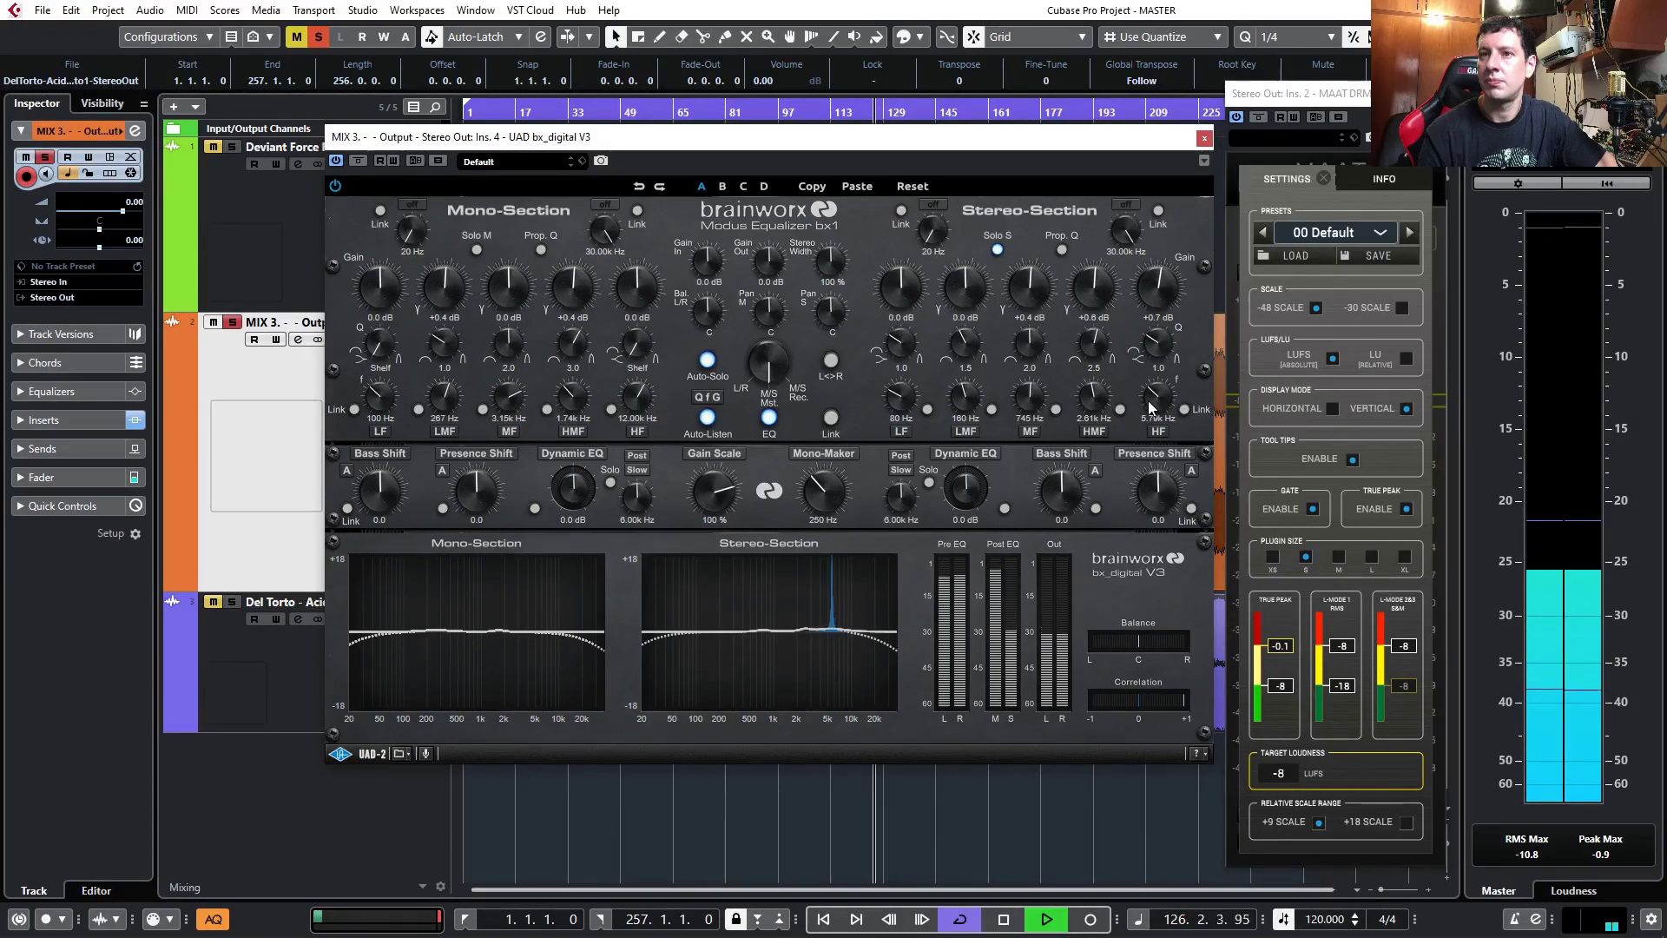
# - Compare the mix with the bx_digital V3 bypassed and active, leave it active and stop playback
pyautogui.click(357, 161)
pyautogui.click(357, 162)
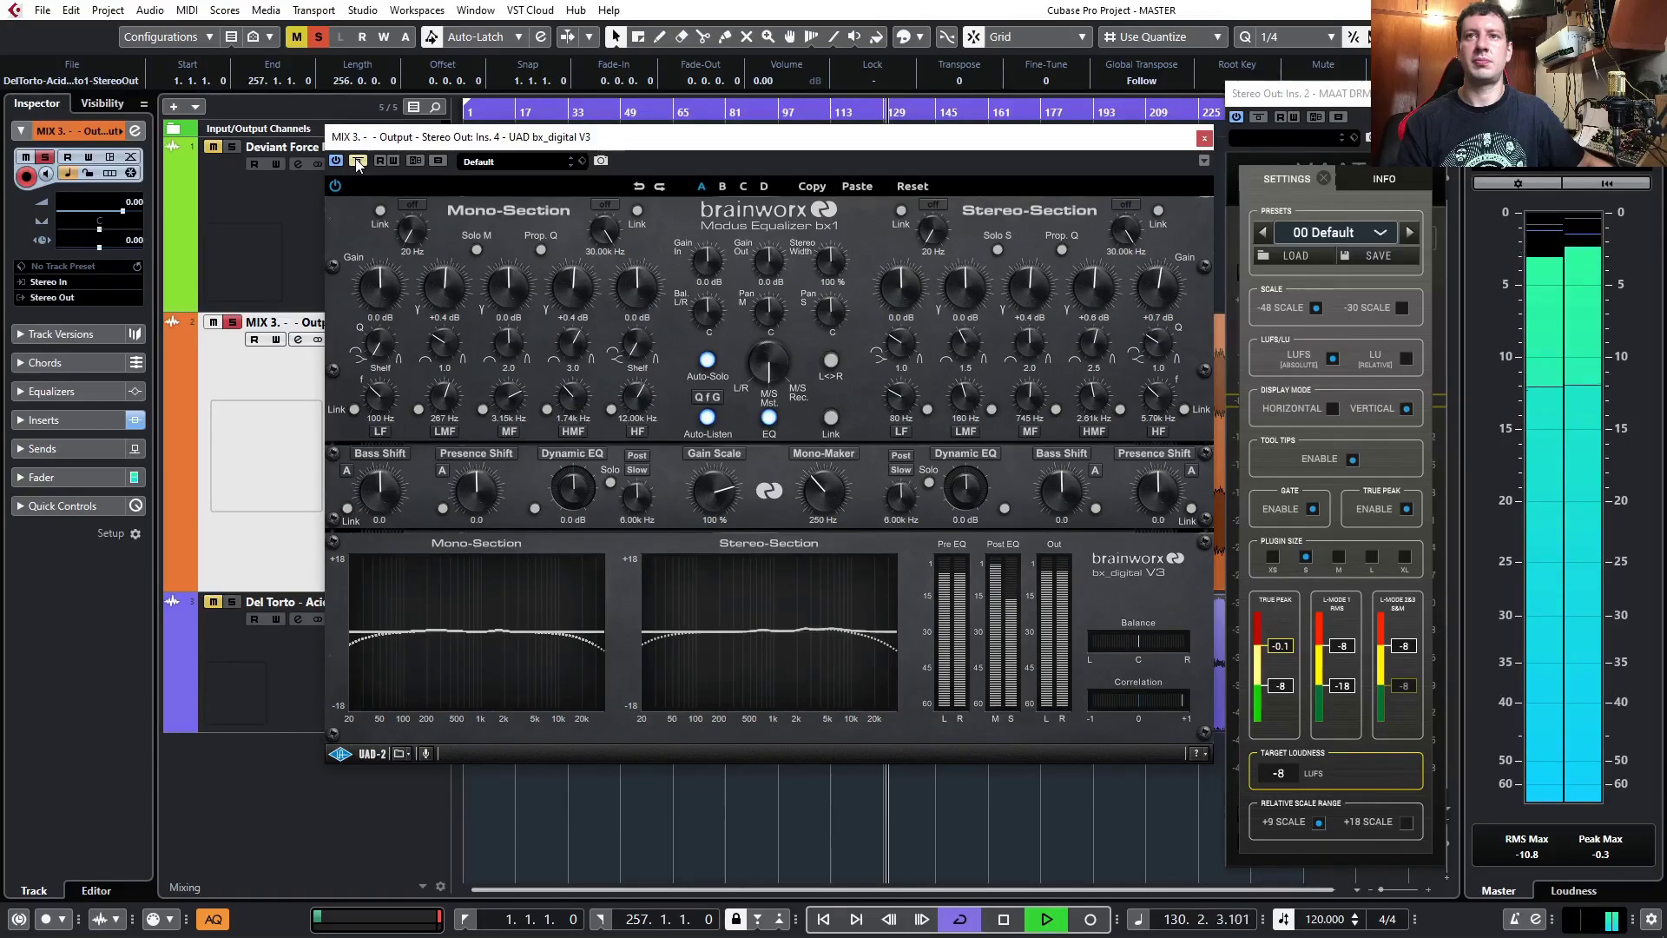
pyautogui.press('space')
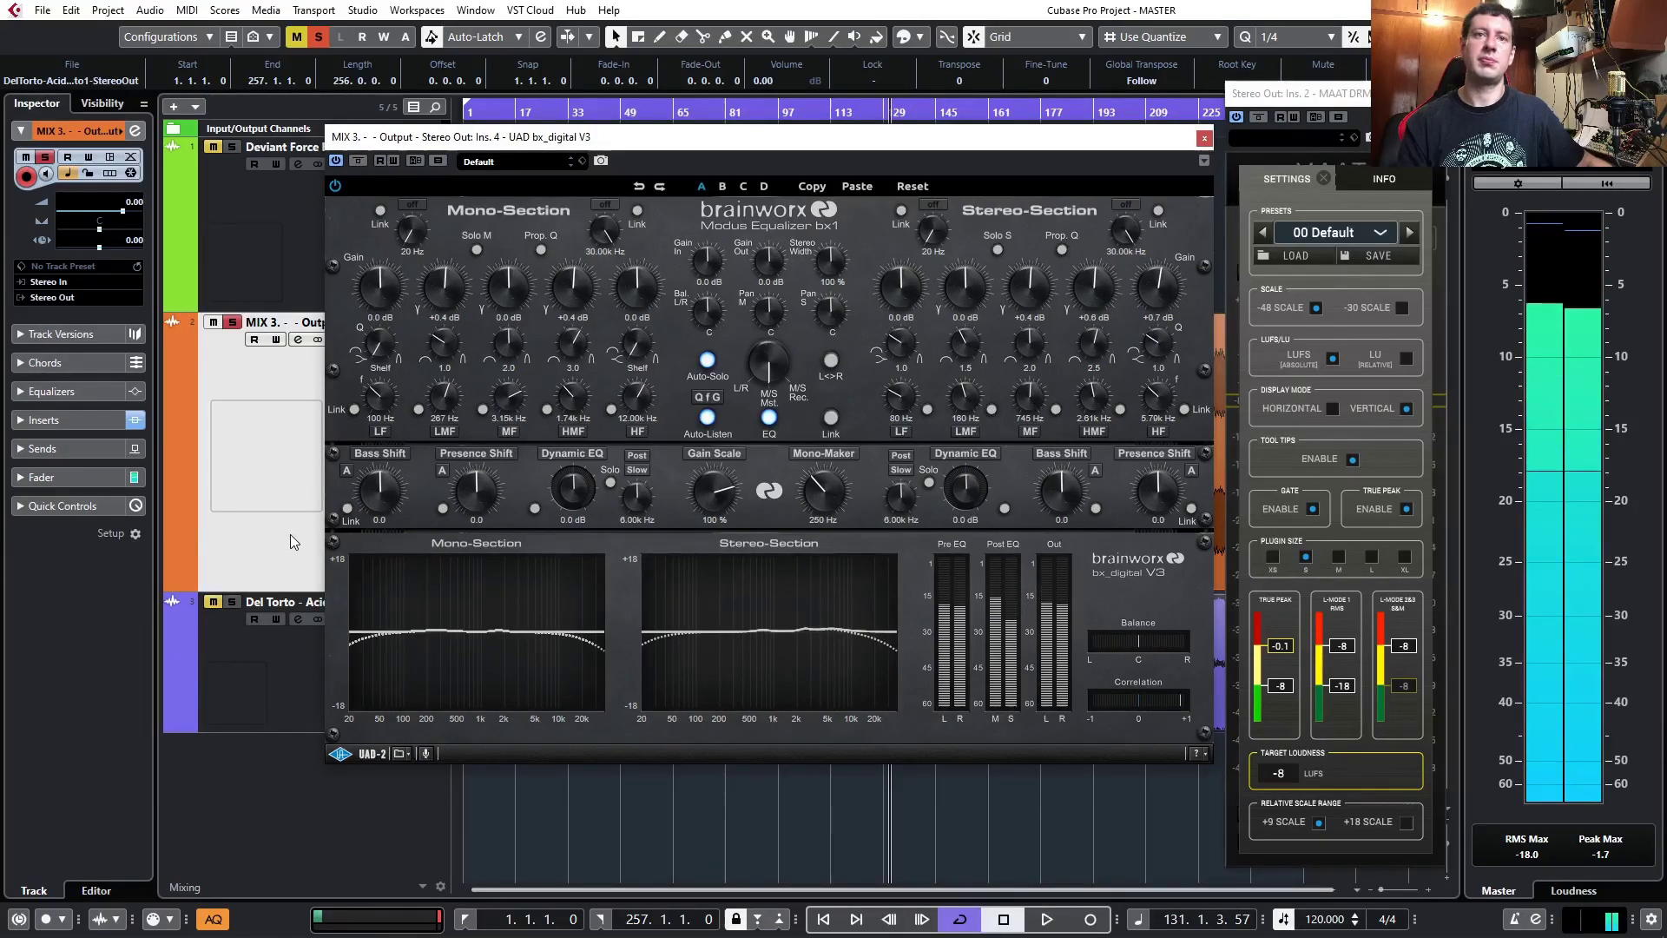
# - Close the bx_digital V3 equalizer window
pyautogui.hotkey('alt', 'Tab')
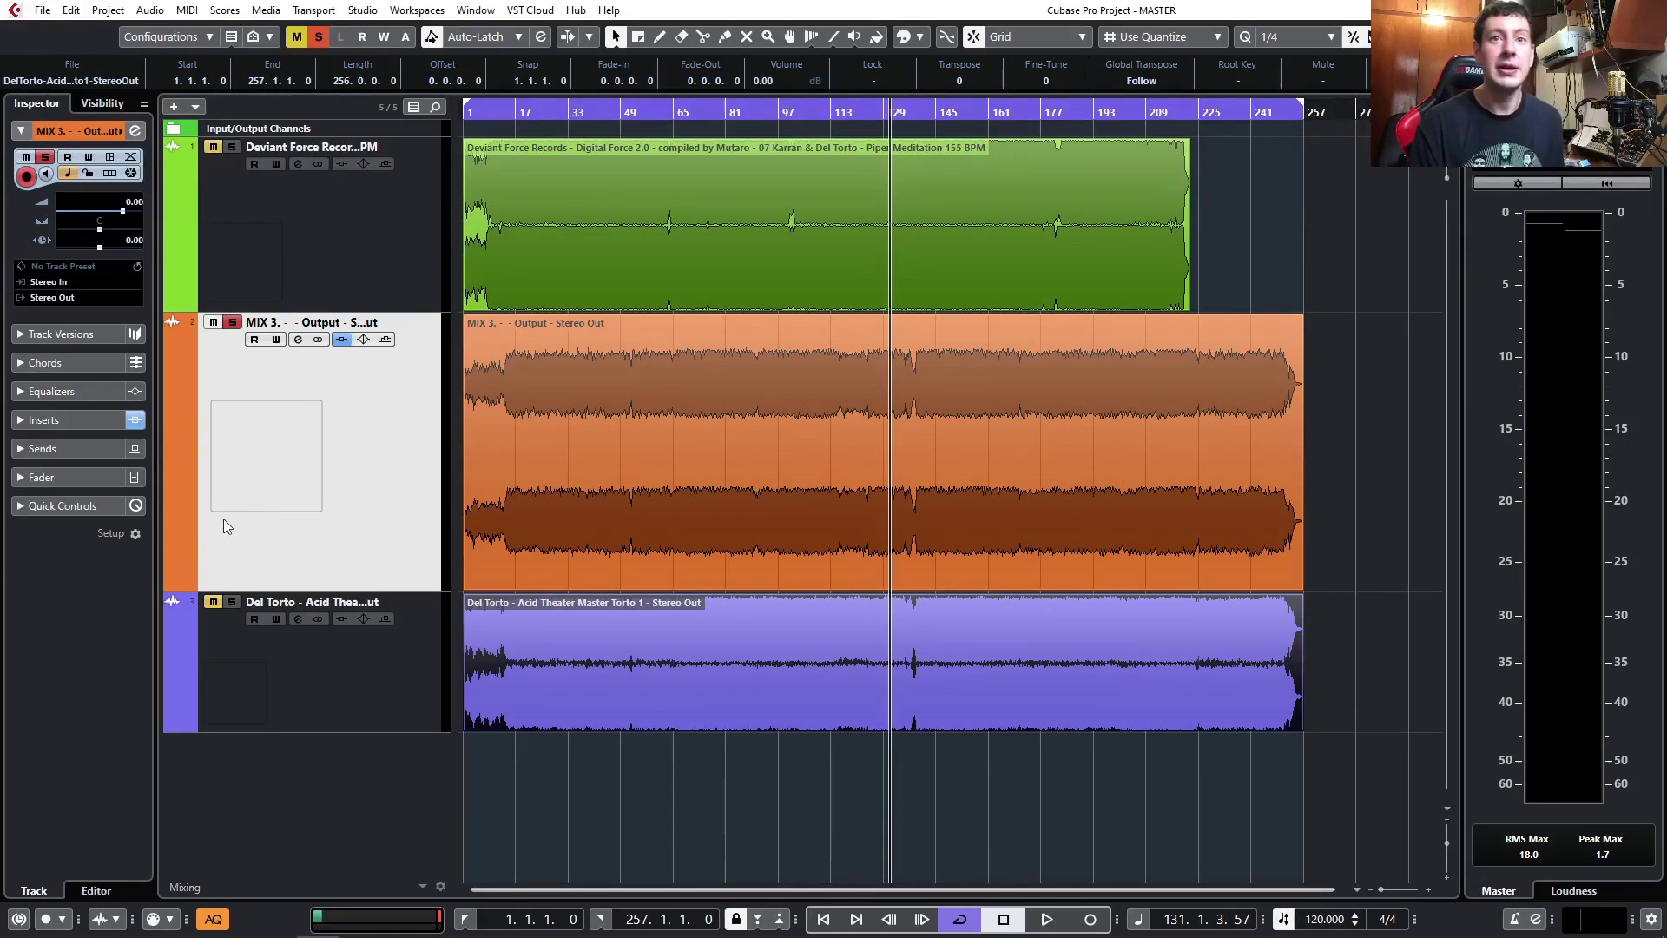
pyautogui.click(248, 509)
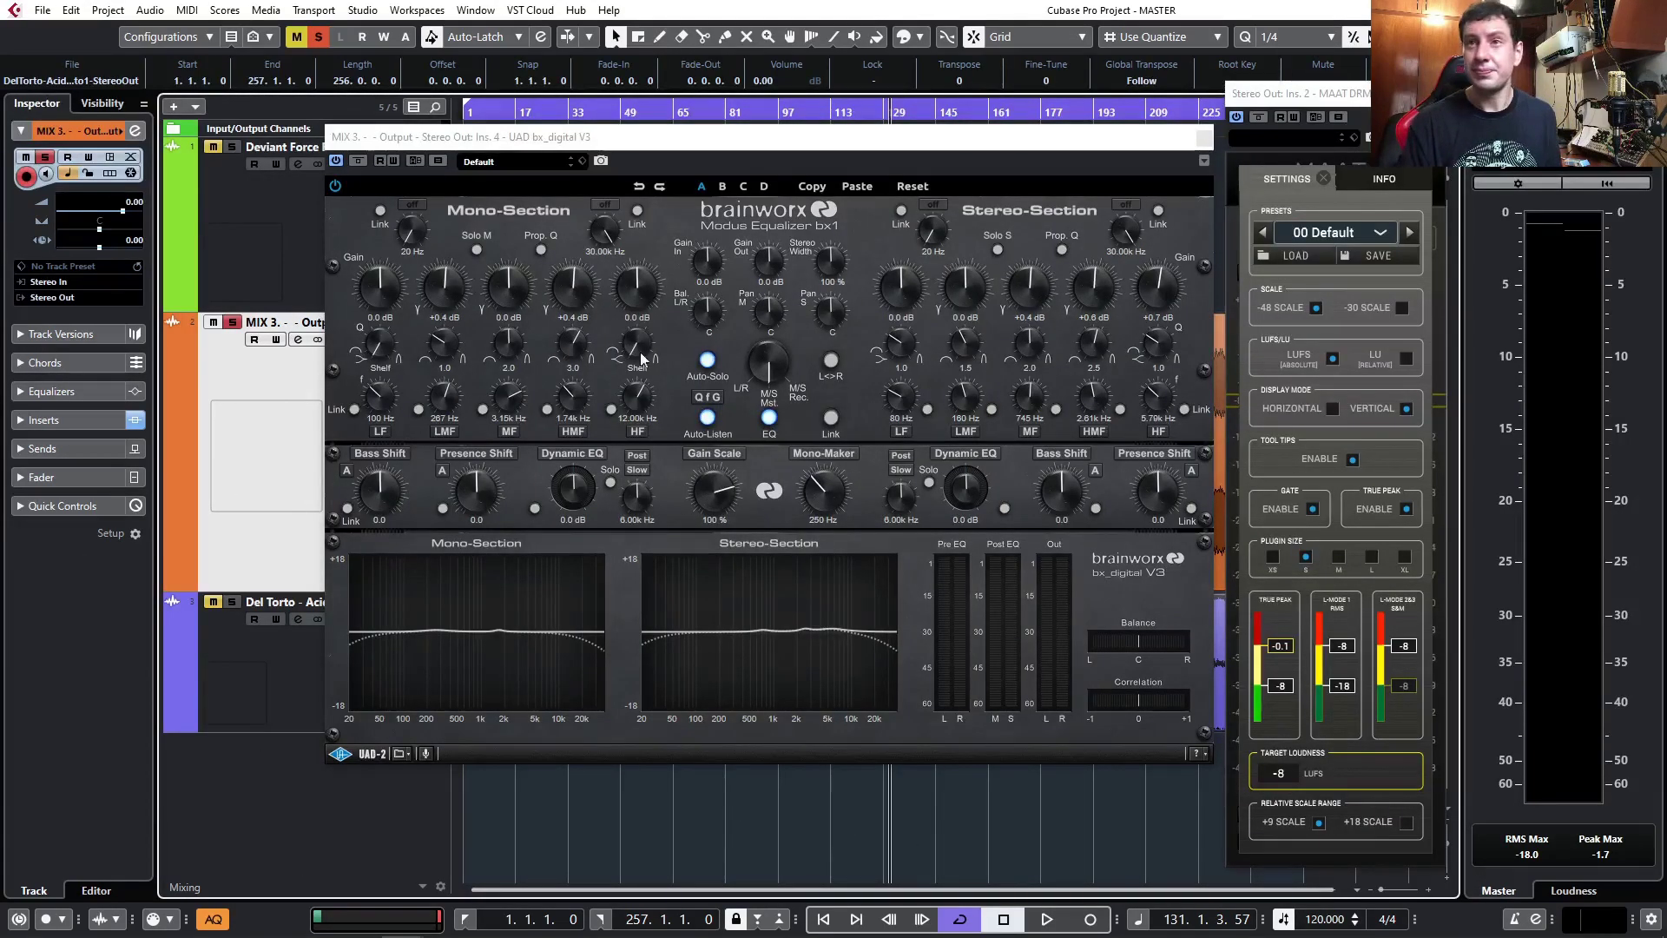
pyautogui.click(1204, 137)
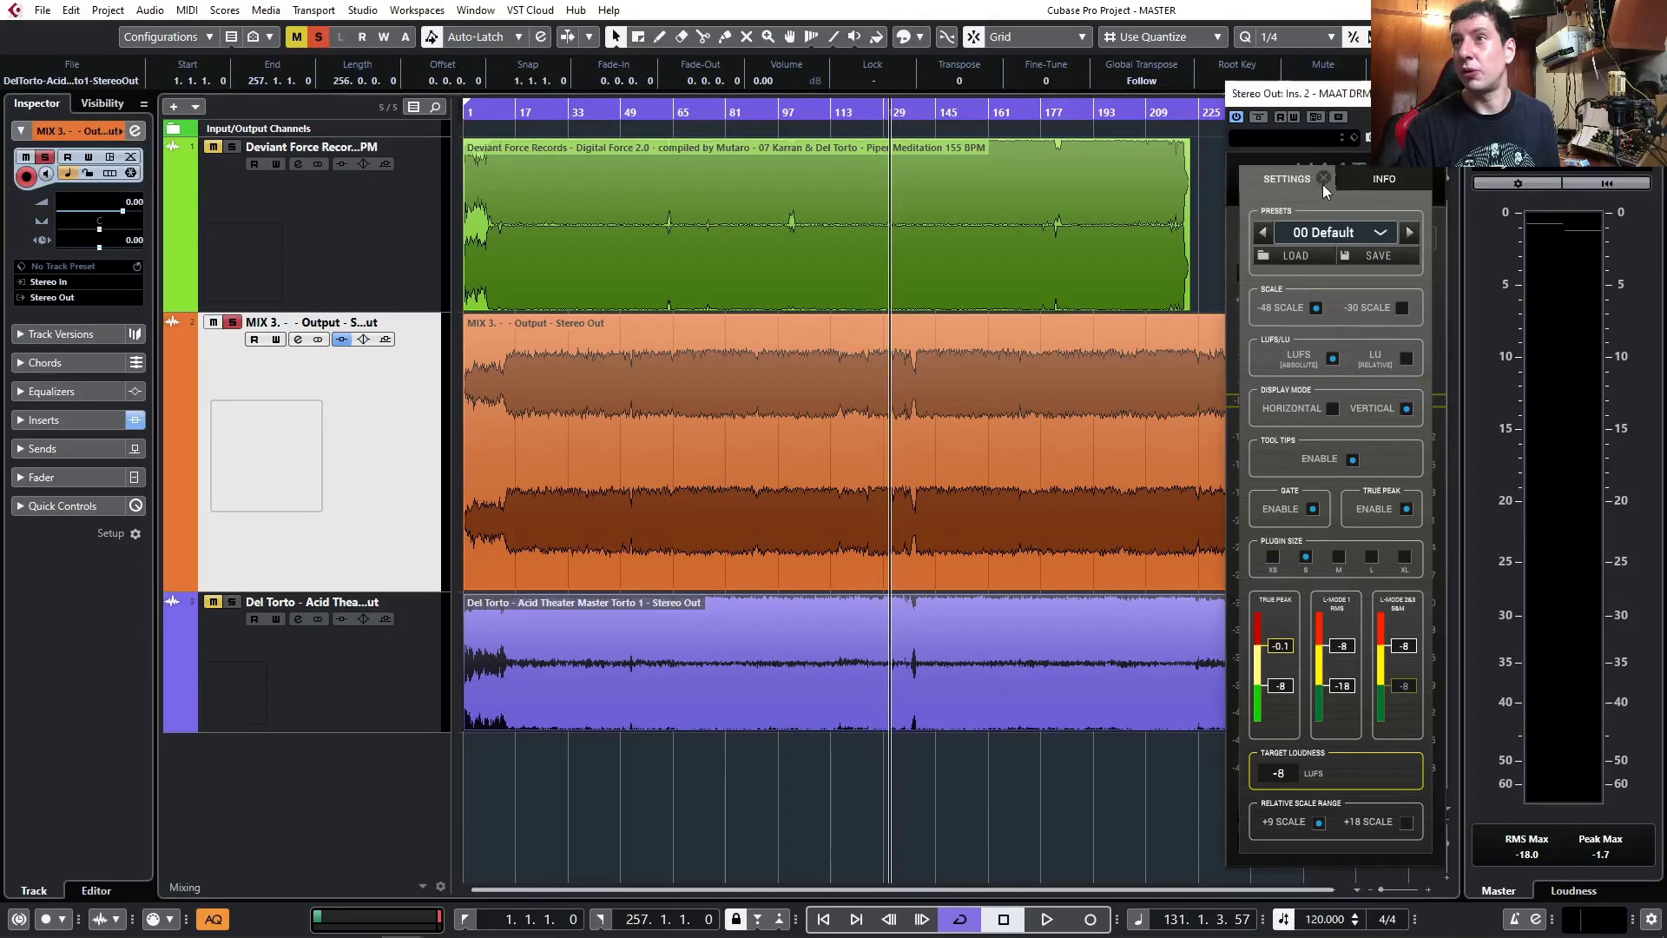
# - Check the target loudness setting of the MAAT Dynamic Range Meter and return the plug-in to its meter view
pyautogui.click(1323, 179)
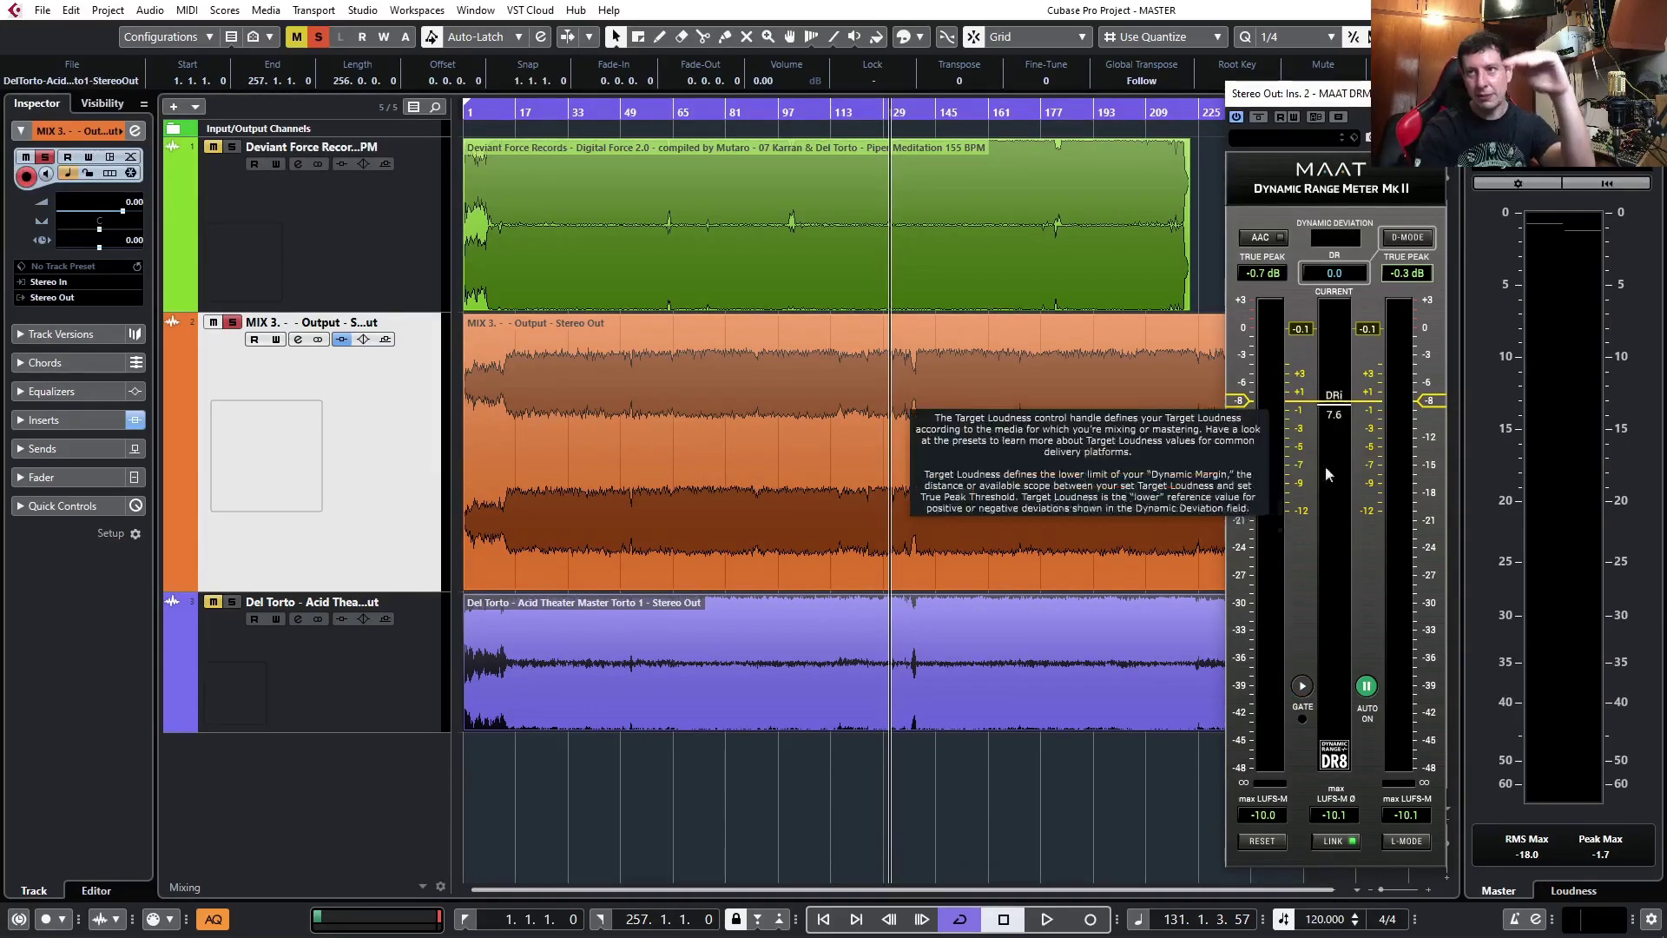
pyautogui.click(1331, 170)
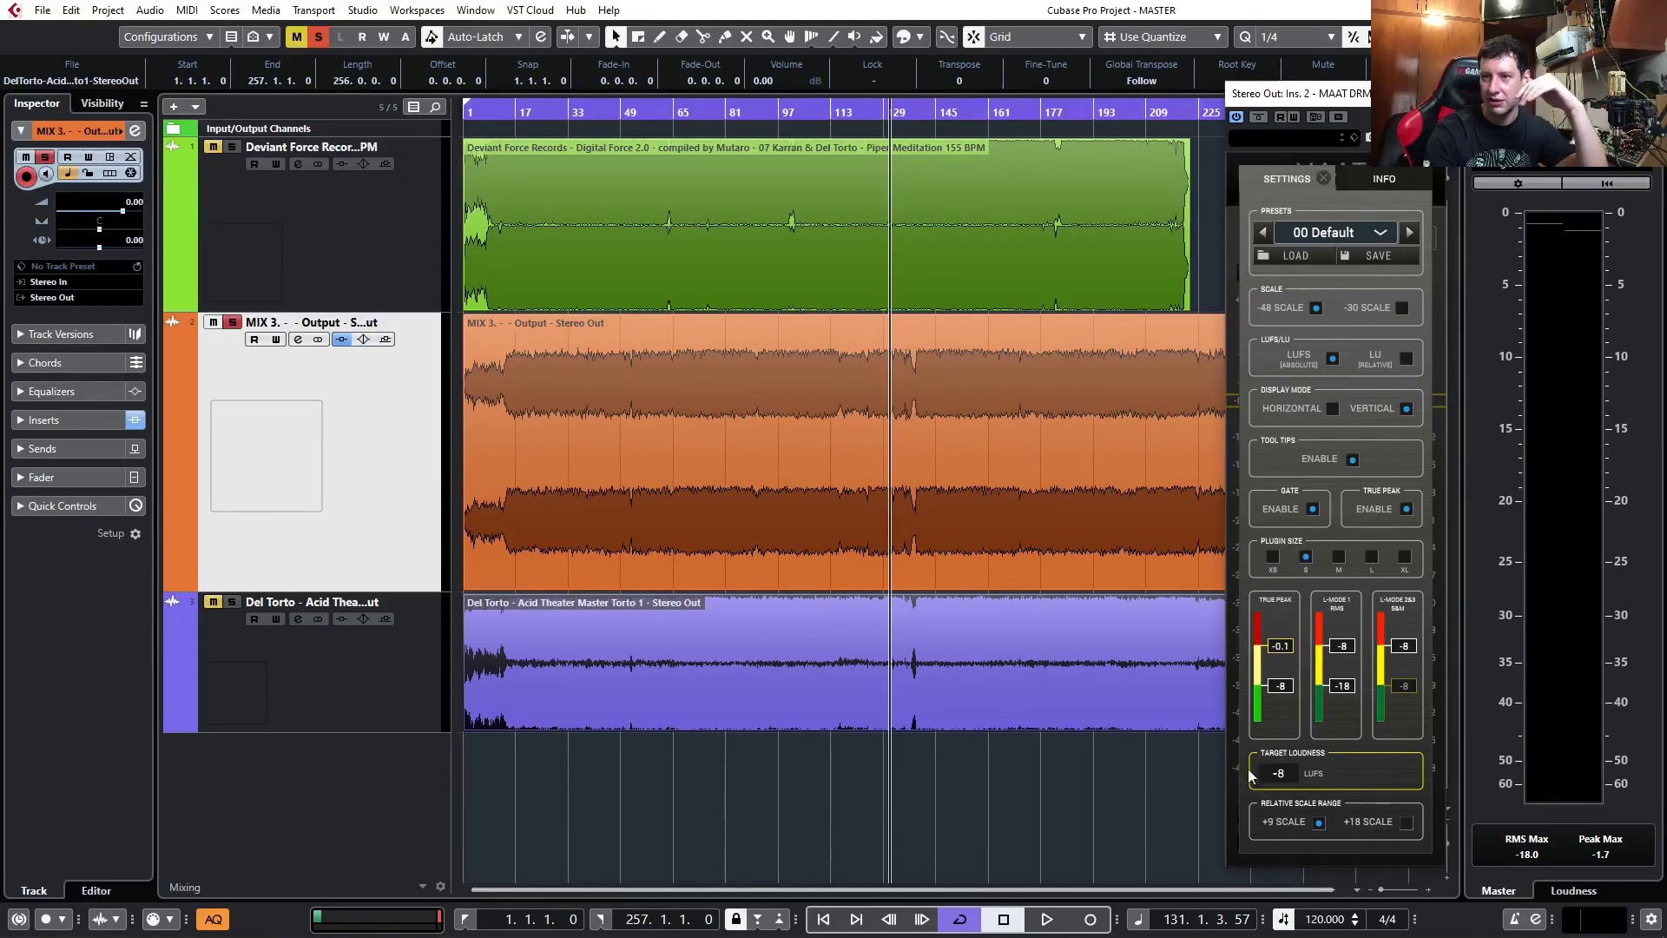
pyautogui.click(1323, 178)
pyautogui.moveTo(1335, 276)
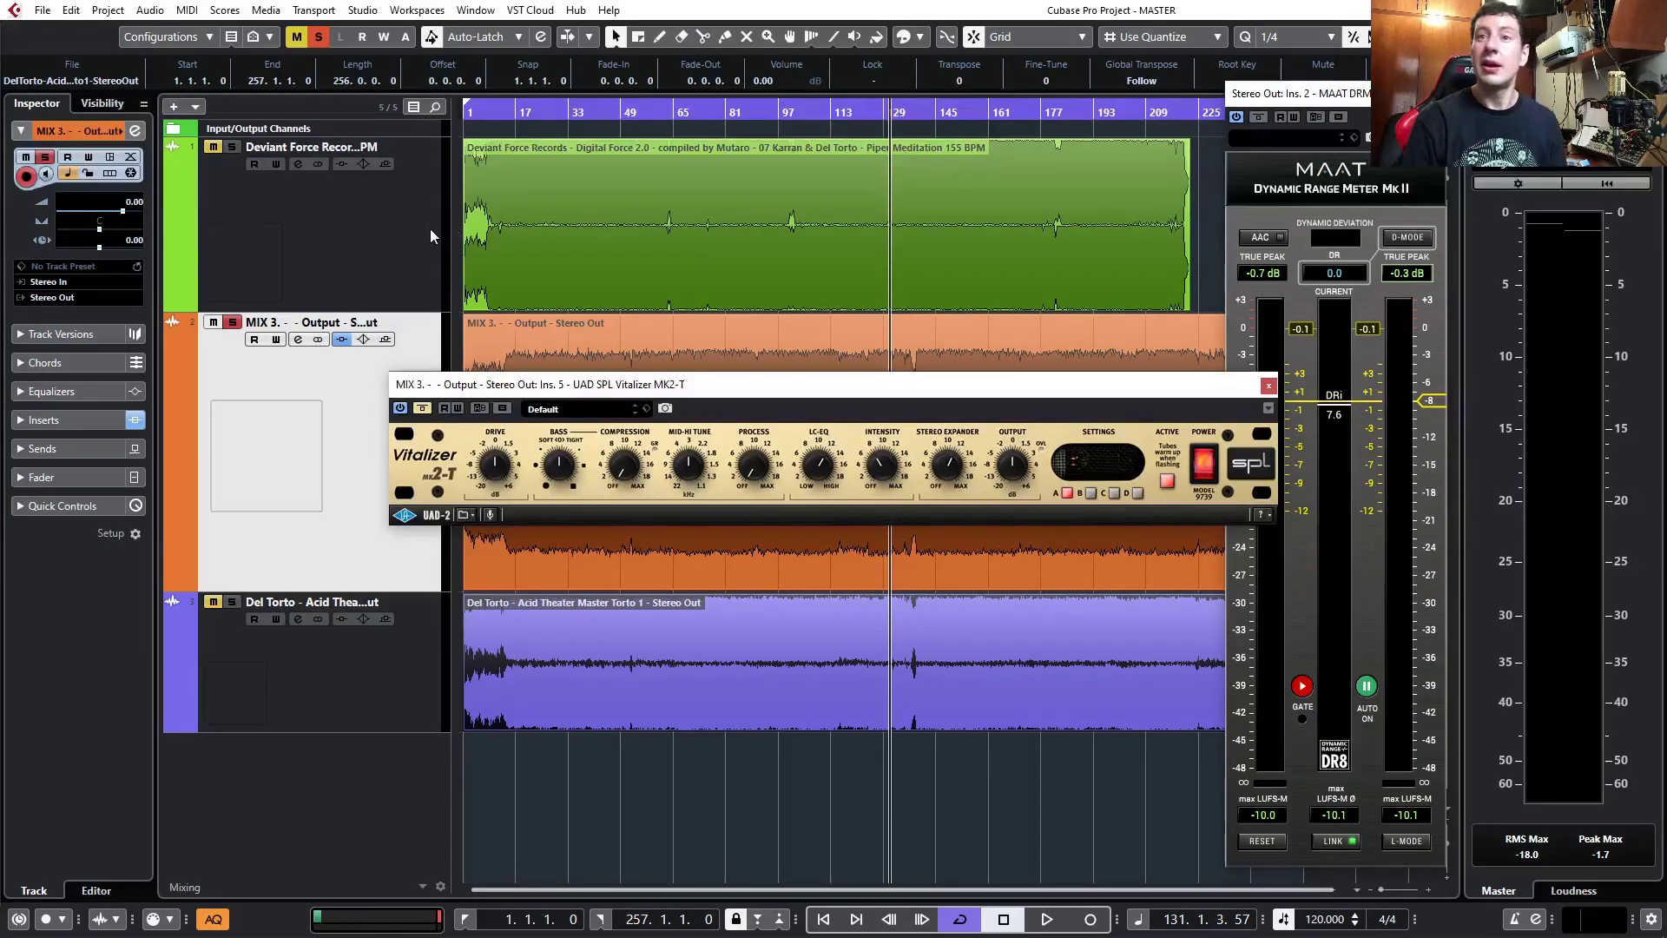
# - Move the SPL Vitalizer MK2-T window clear of the meter and review the plug-in both active and bypassed, leaving it bypassed
pyautogui.moveTo(613, 392); pyautogui.dragTo(562, 347)
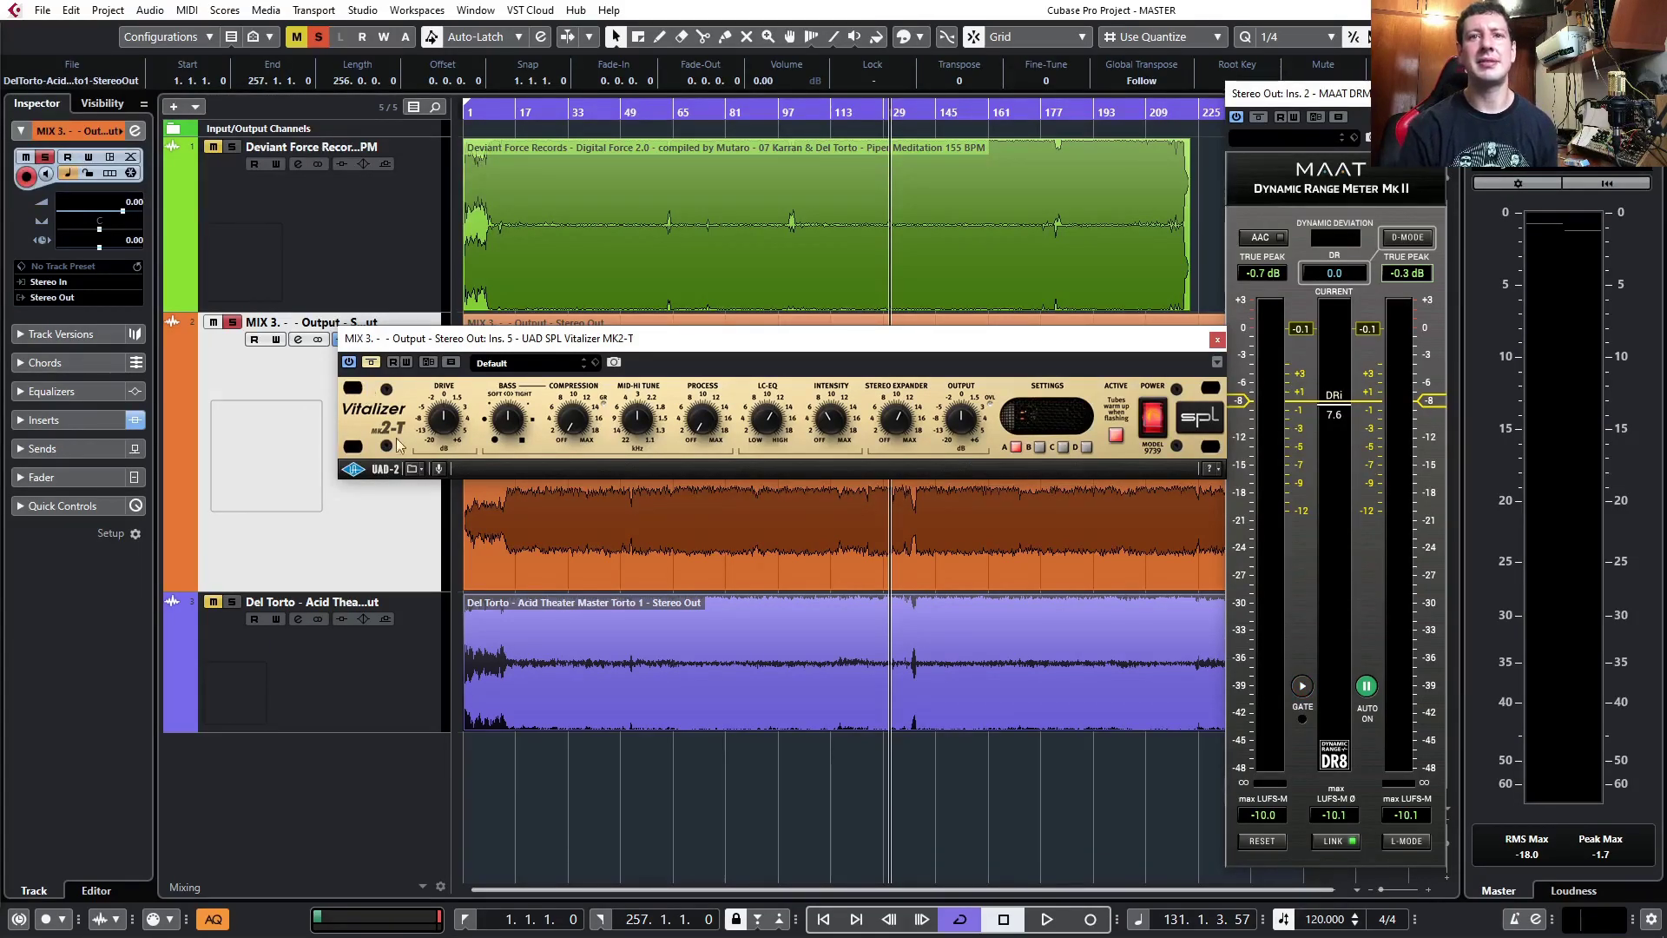
pyautogui.click(371, 363)
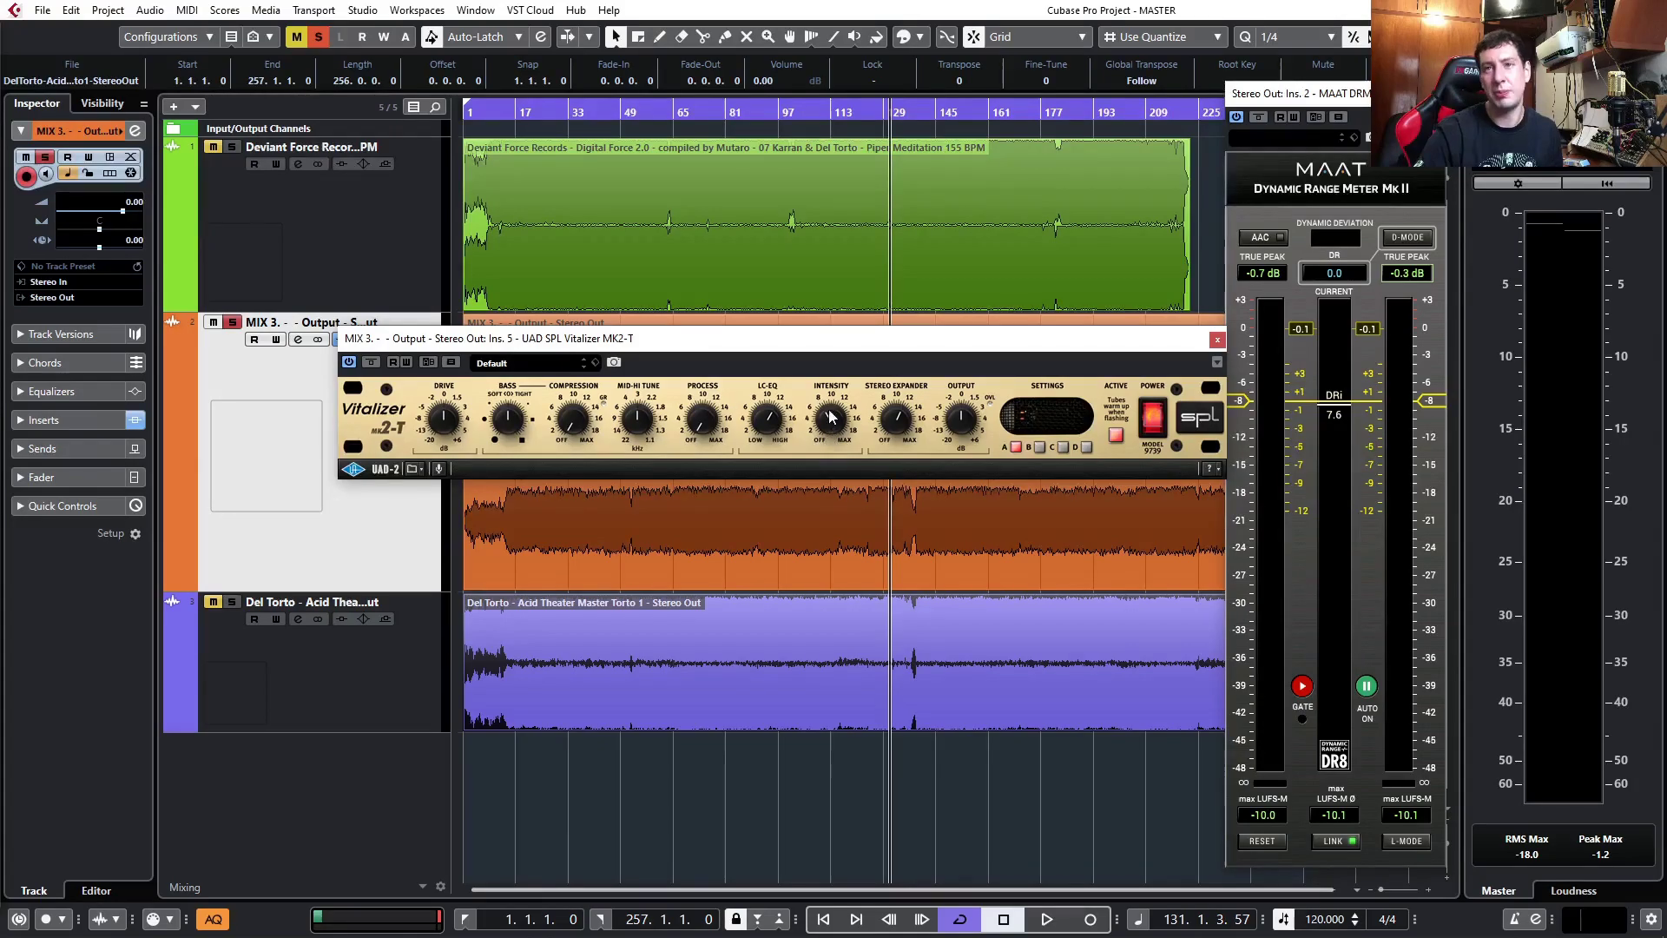
pyautogui.click(773, 531)
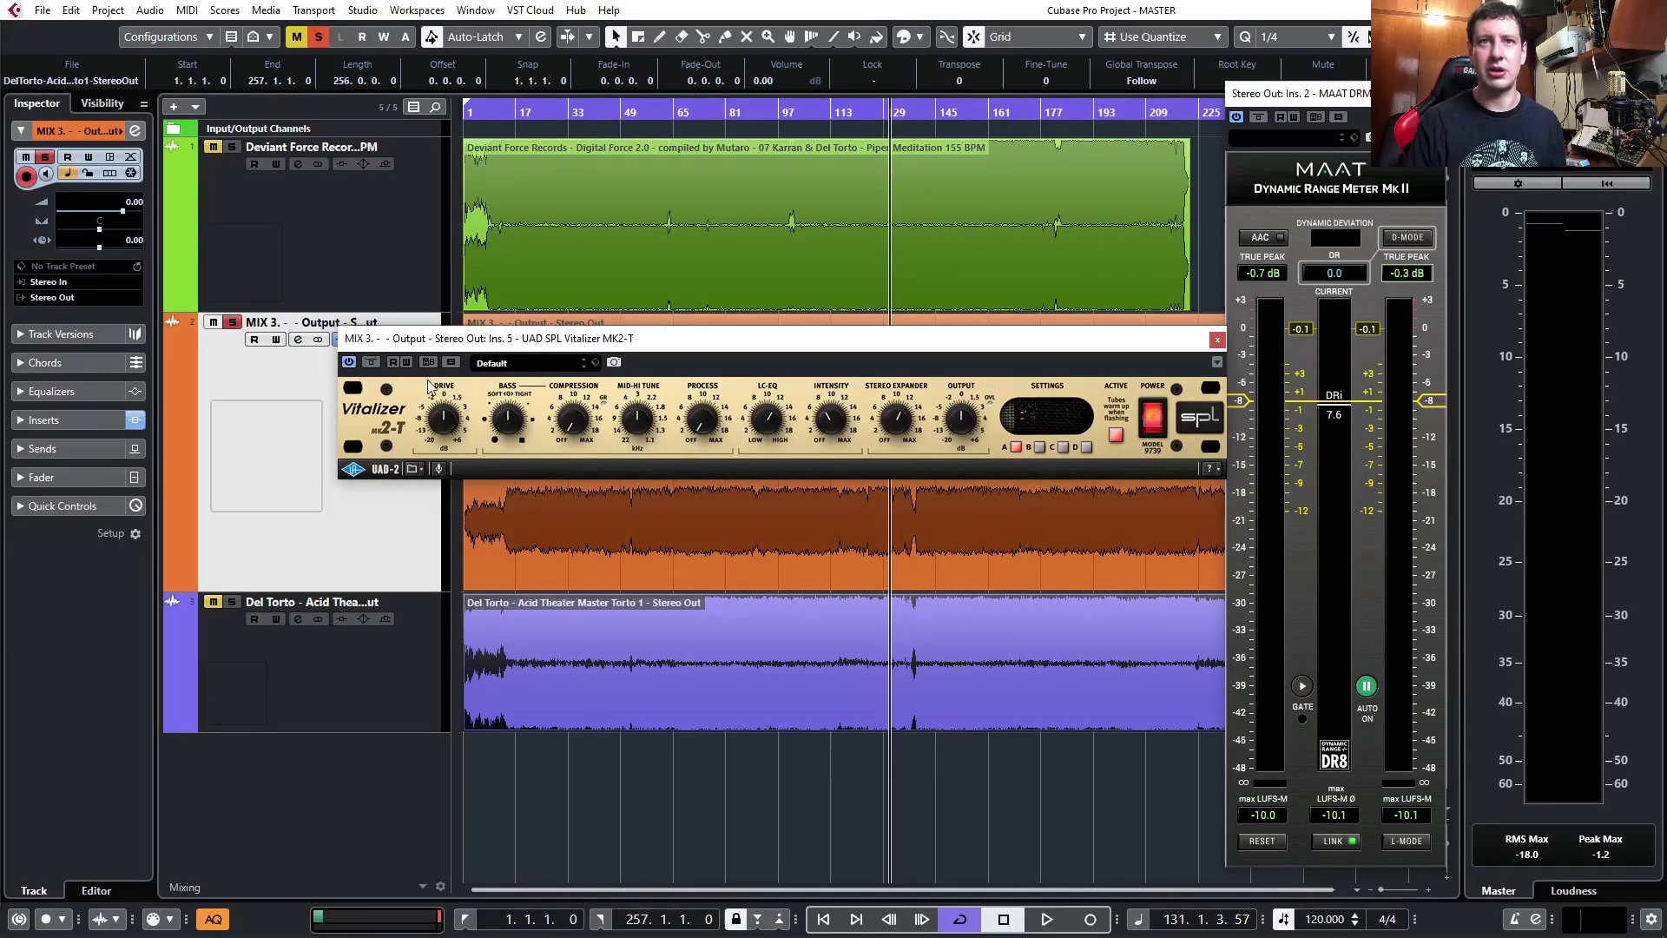
pyautogui.click(370, 363)
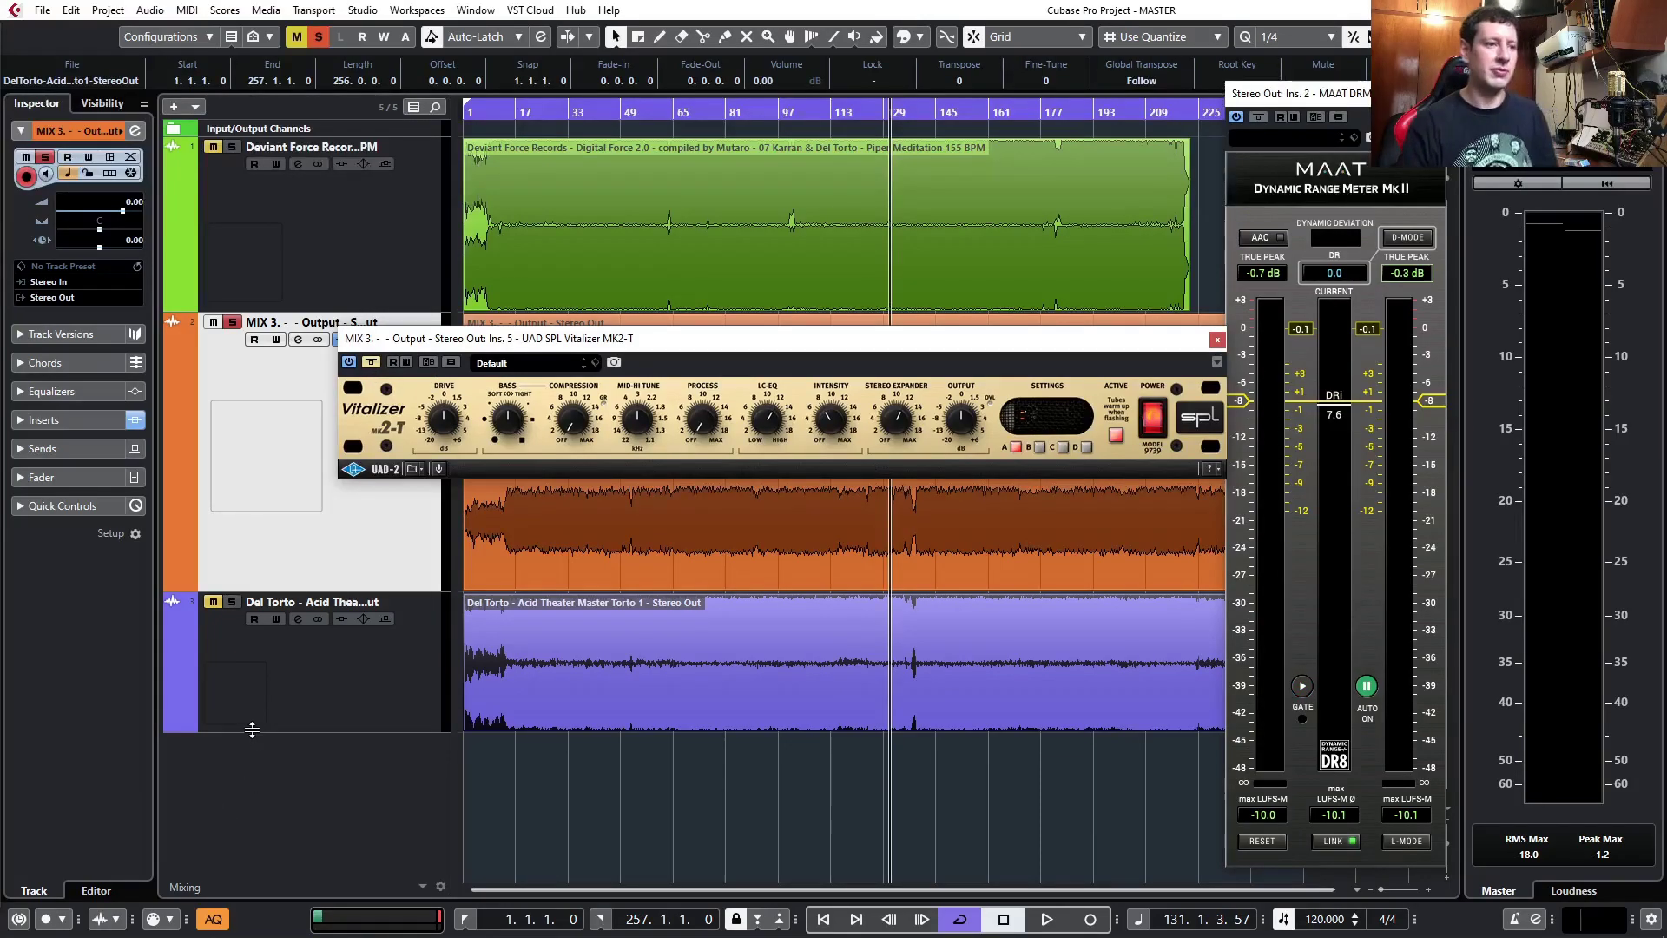
# - Play the mix from about bar 82, take the SPL Vitalizer MK2-T out of bypass and stop playback
pyautogui.hotkey('alt', 'Tab')
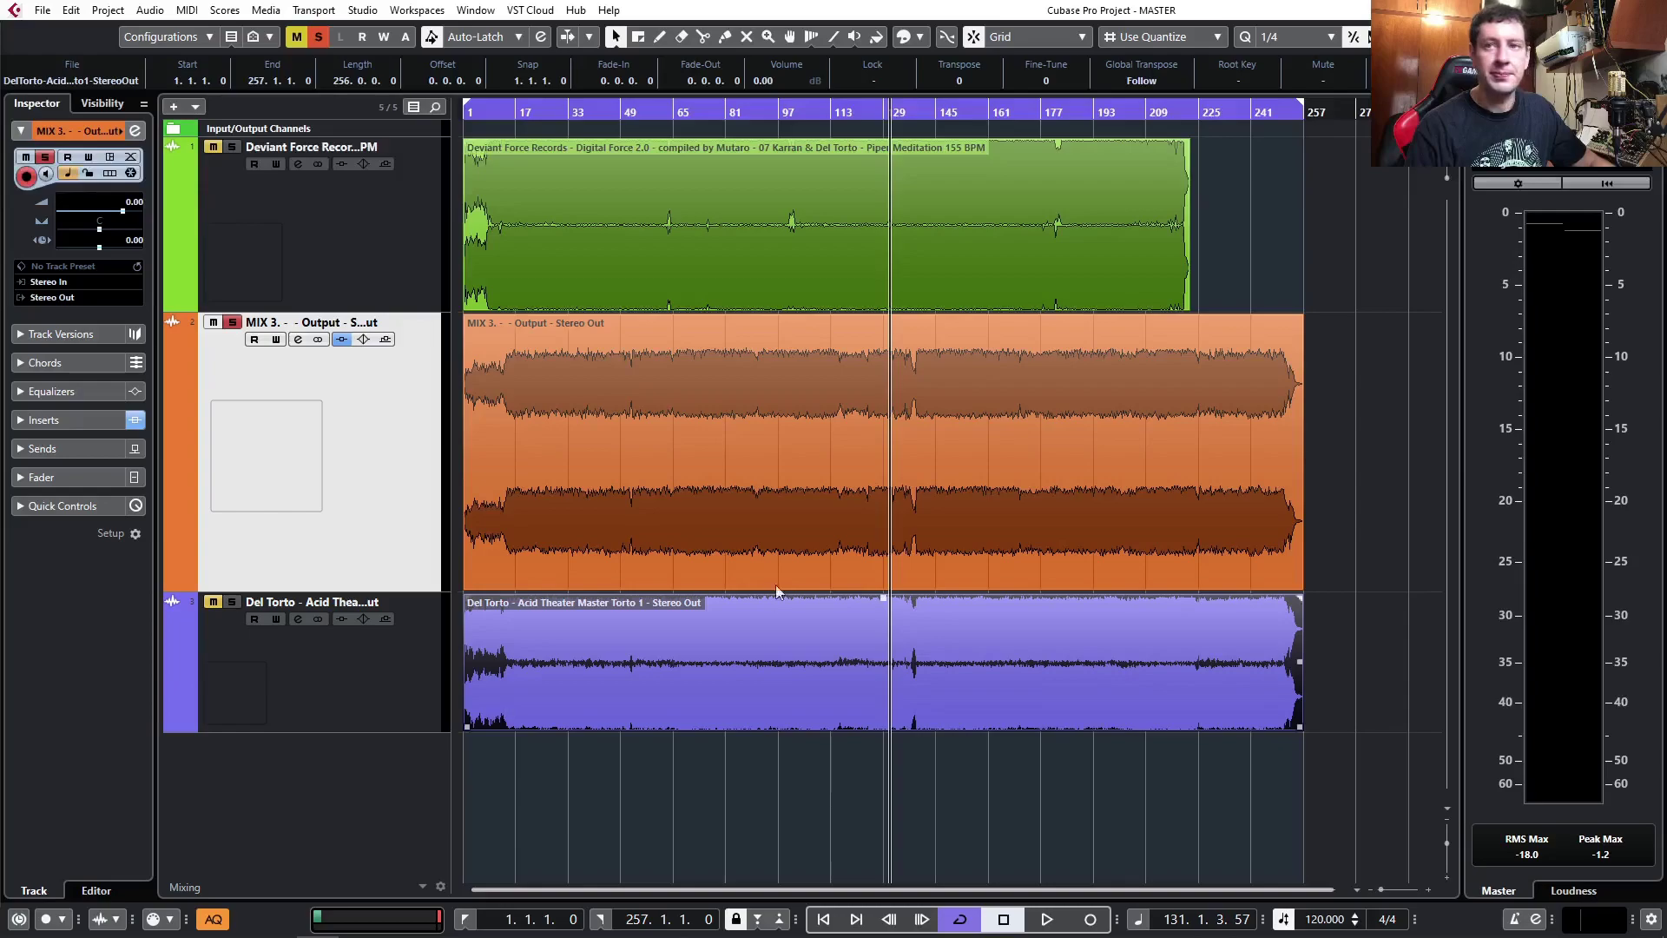
pyautogui.click(730, 512)
pyautogui.click(729, 117)
pyautogui.press('space')
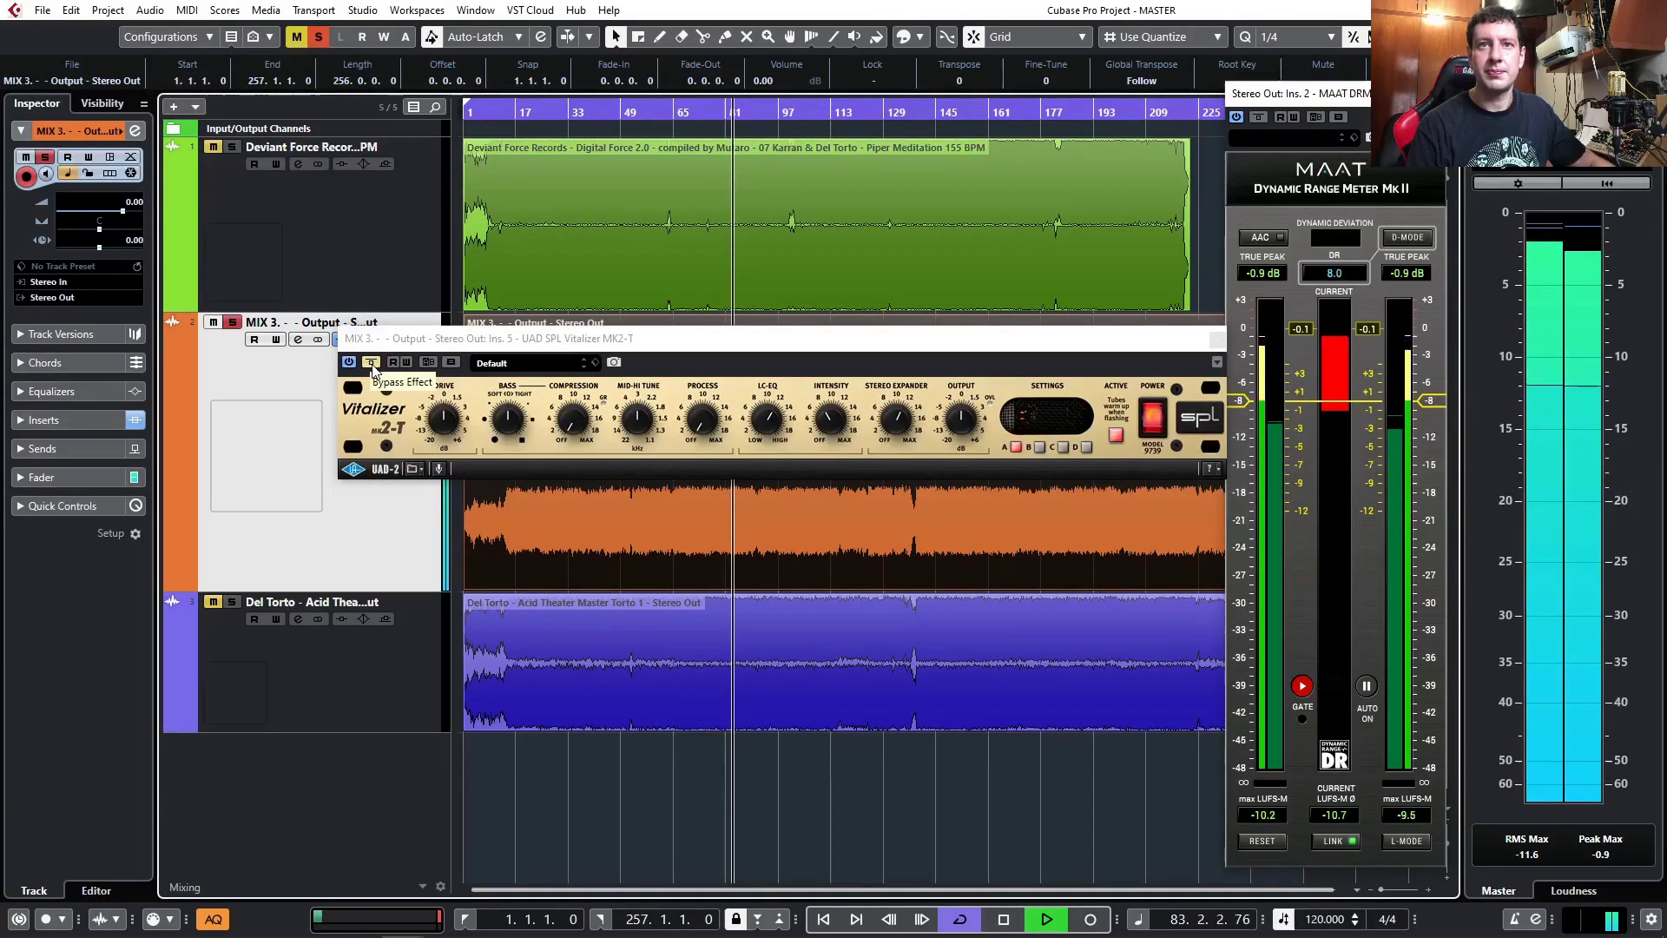
pyautogui.click(372, 363)
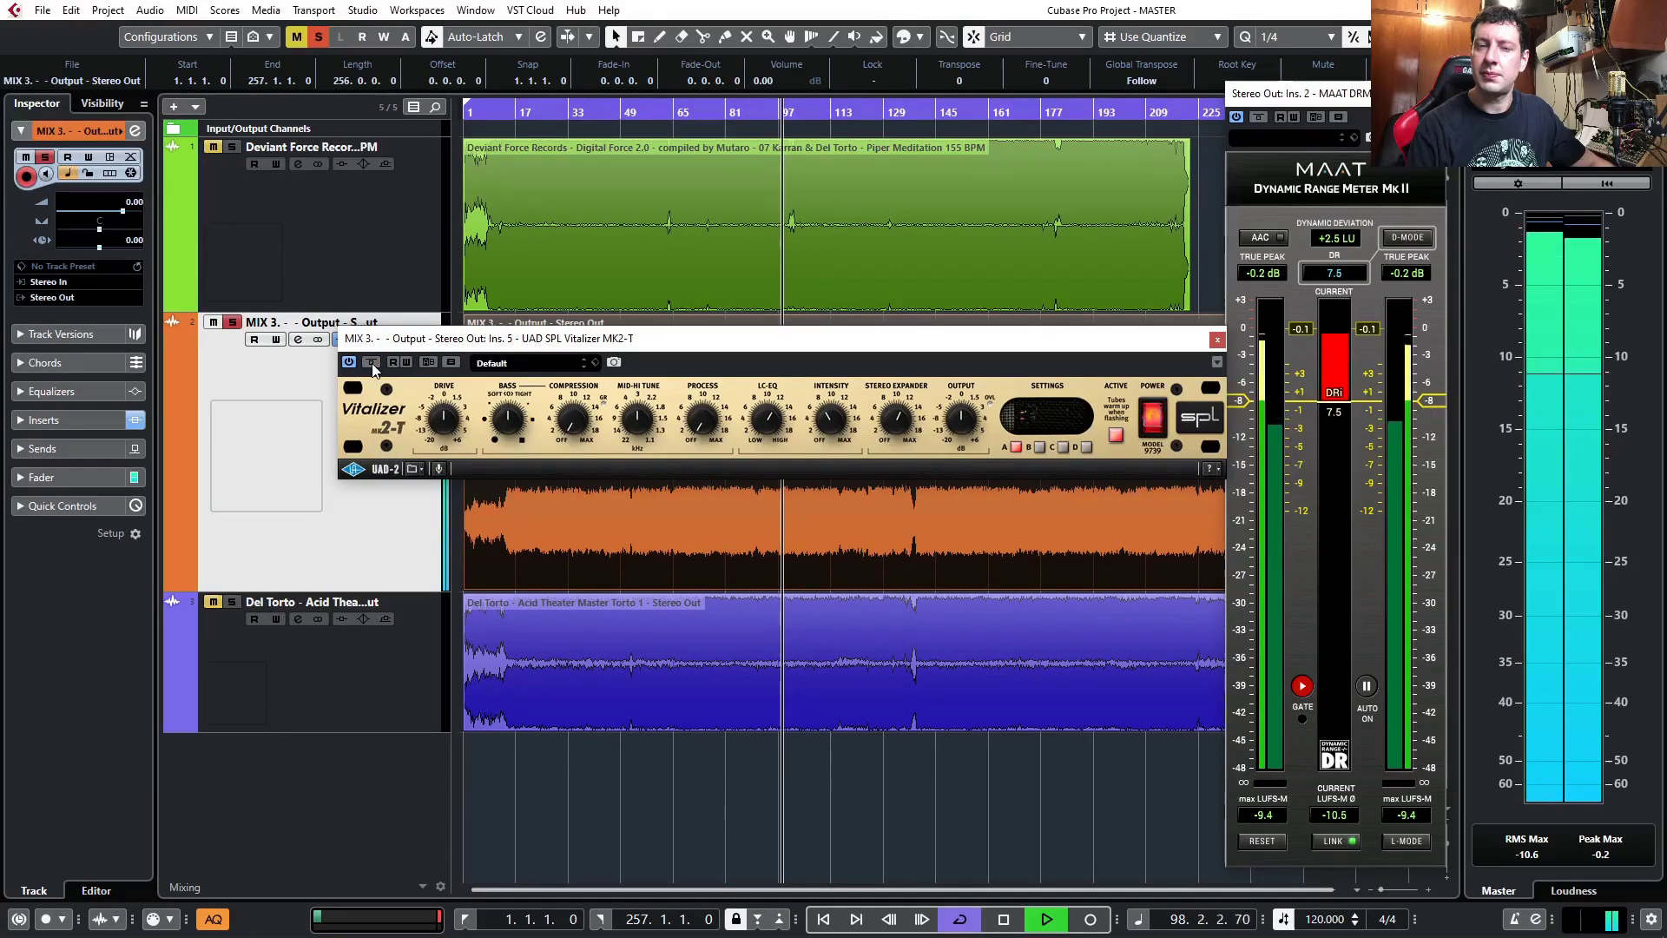
pyautogui.press('space')
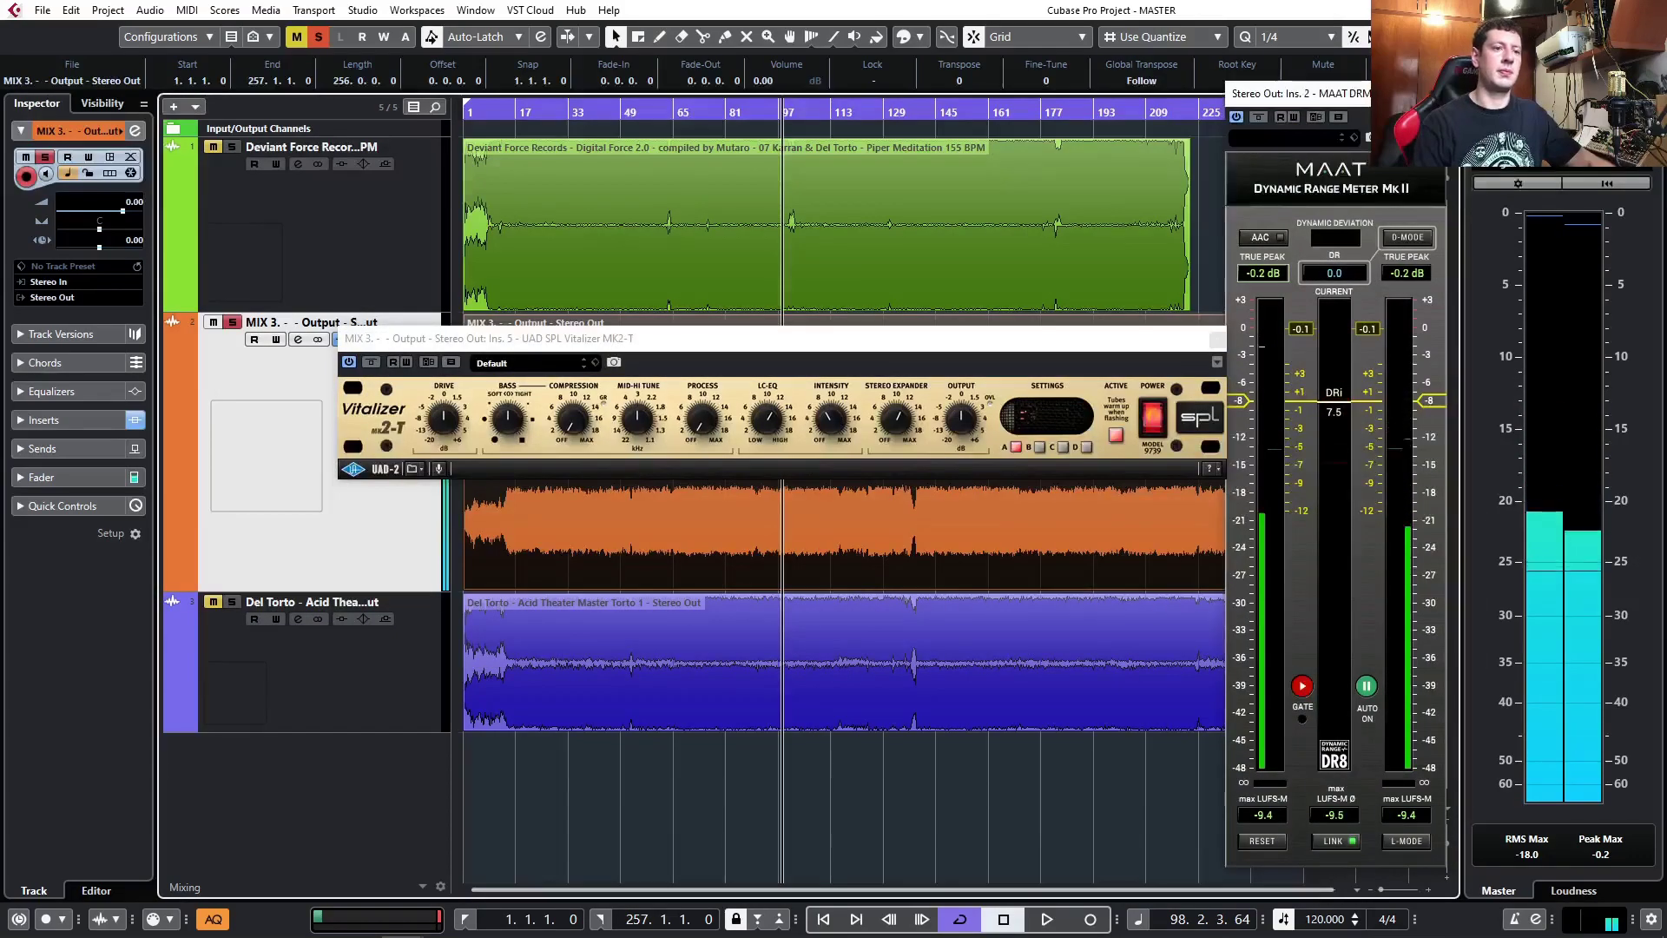
pyautogui.hotkey('alt', 'Tab')
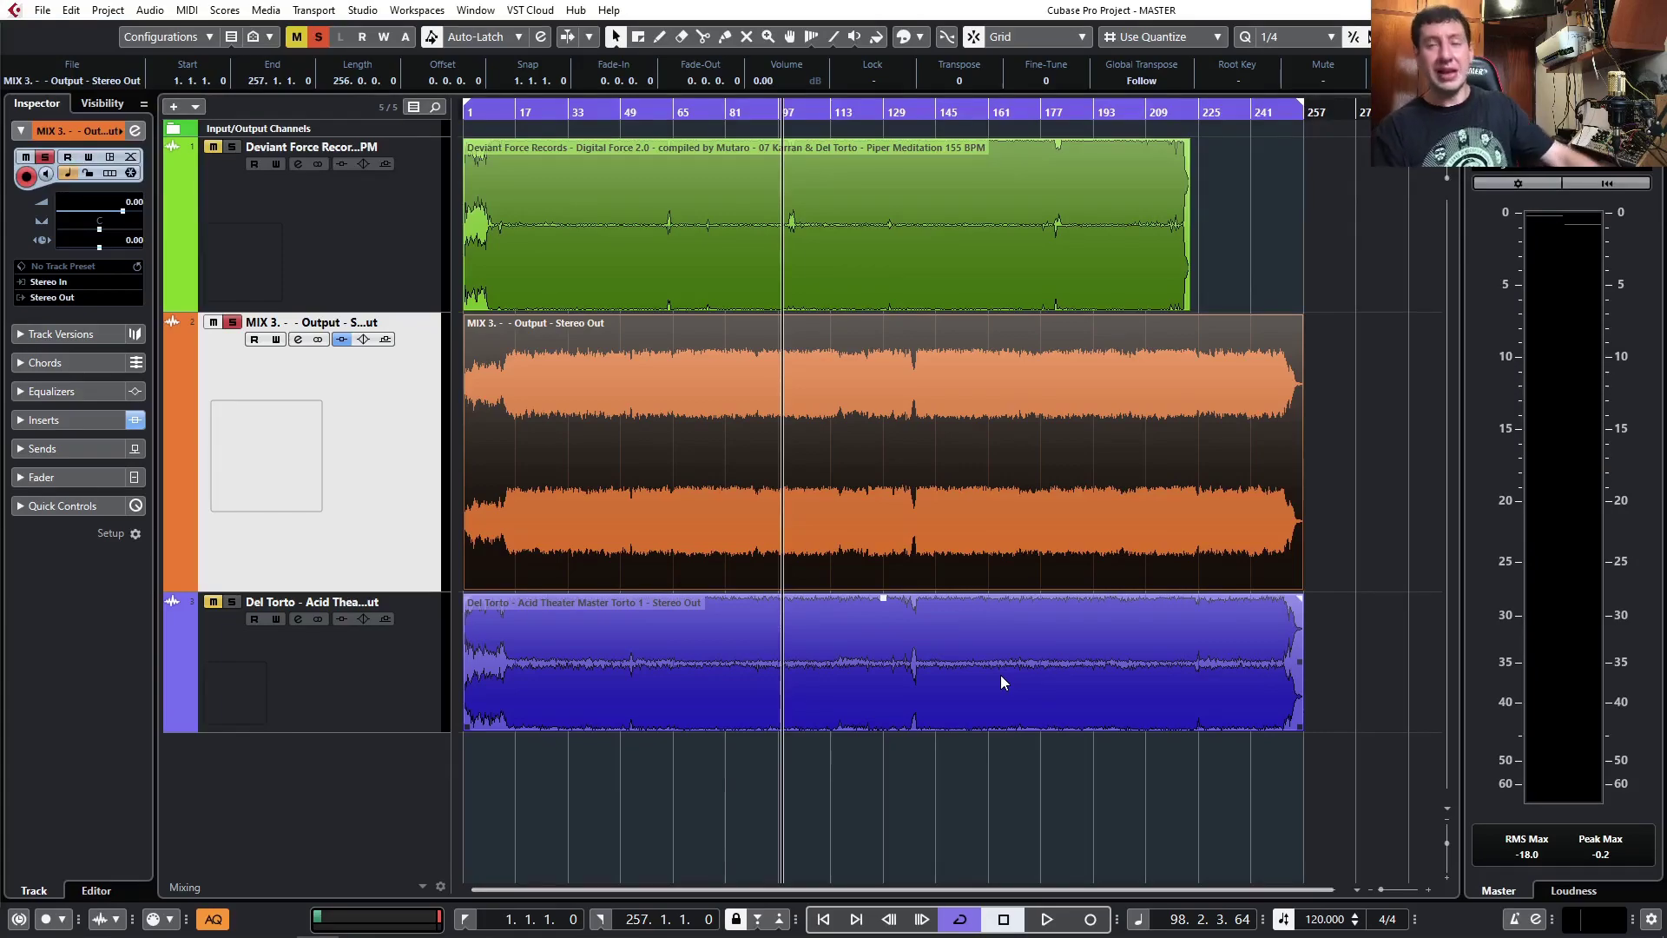
pyautogui.click(715, 499)
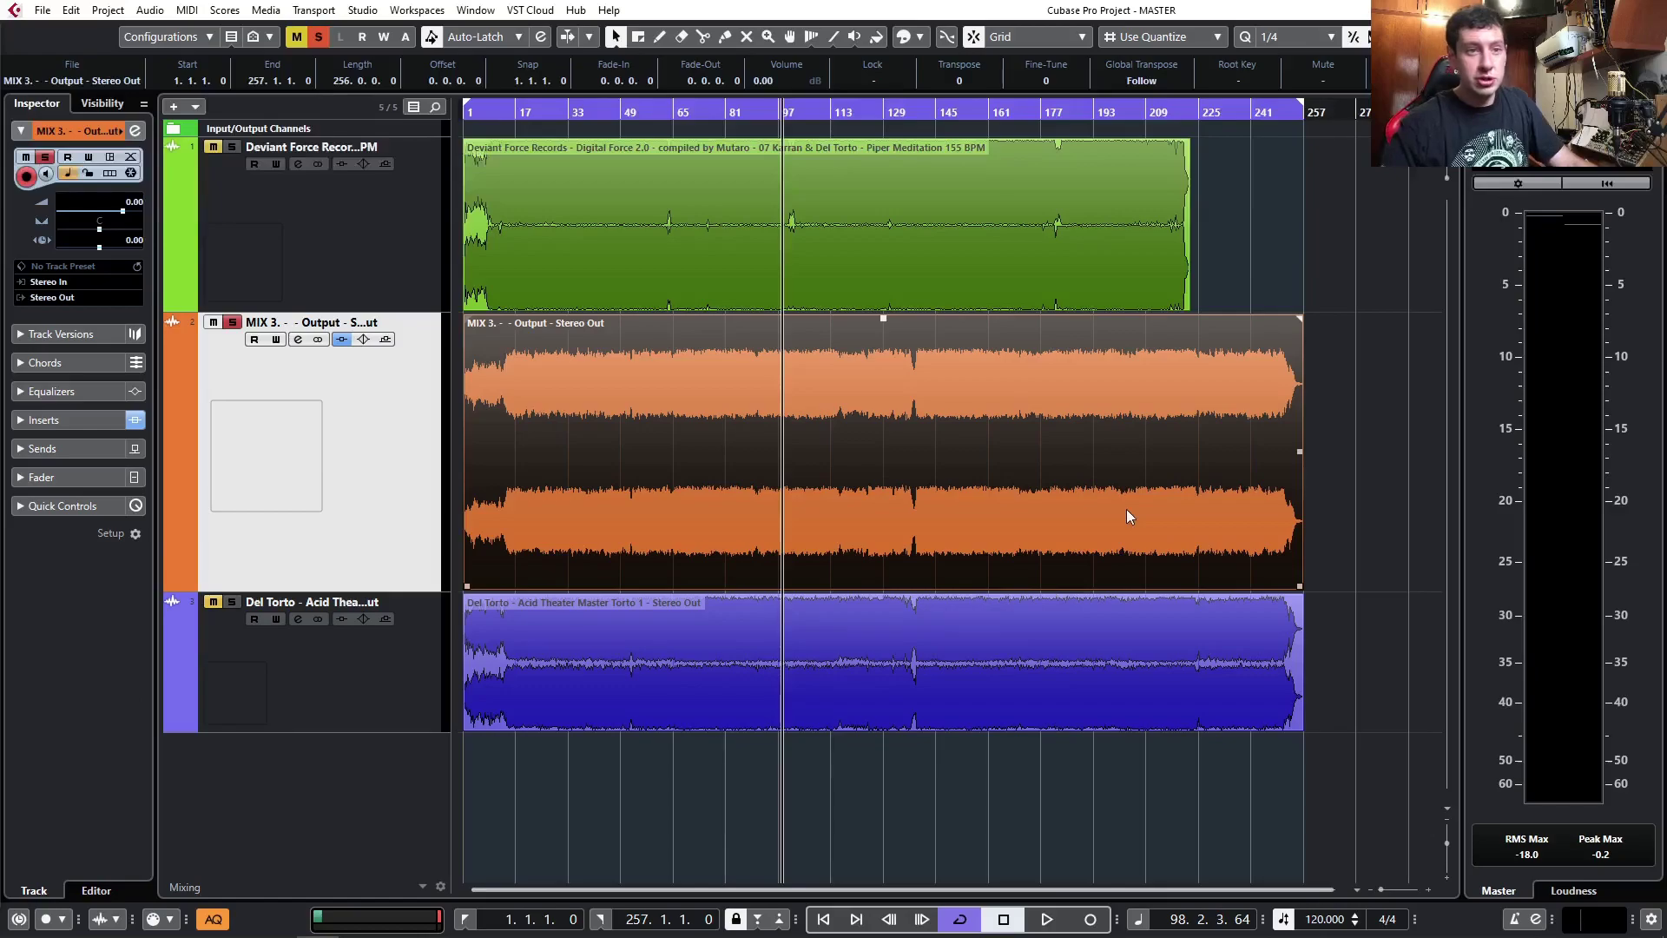
pyautogui.click(818, 479)
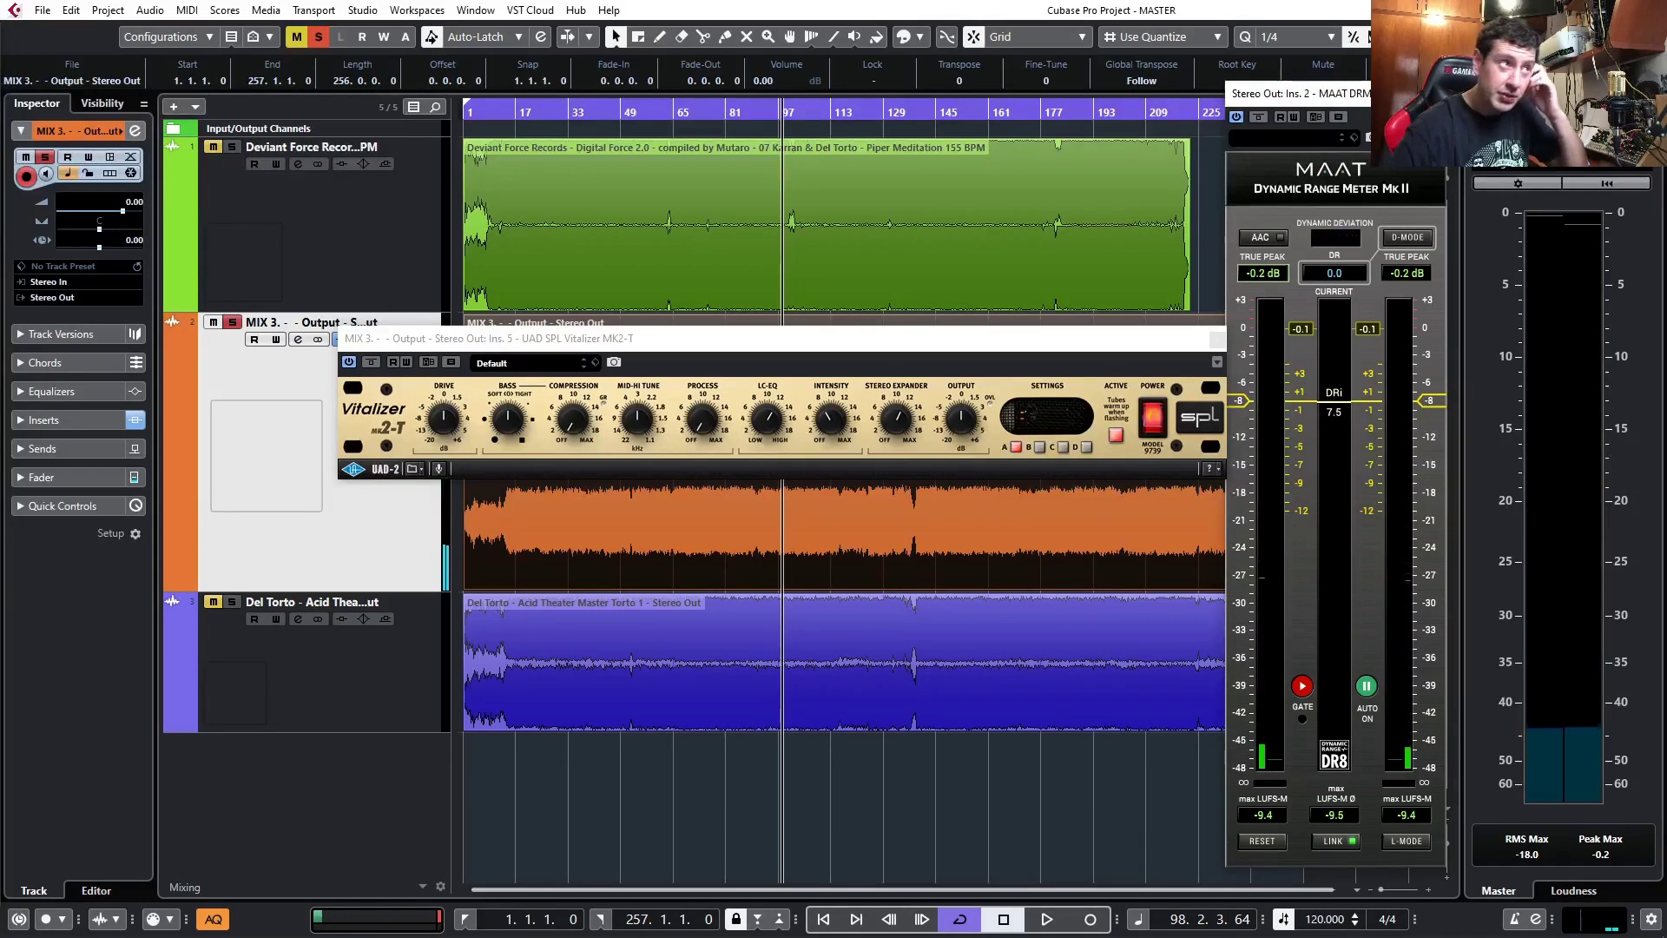
# - Reposition the Shadow Hills Mastering Compressor window and play the mix, comparing the compressor bypassed and active
pyautogui.moveTo(1013, 264); pyautogui.dragTo(795, 182)
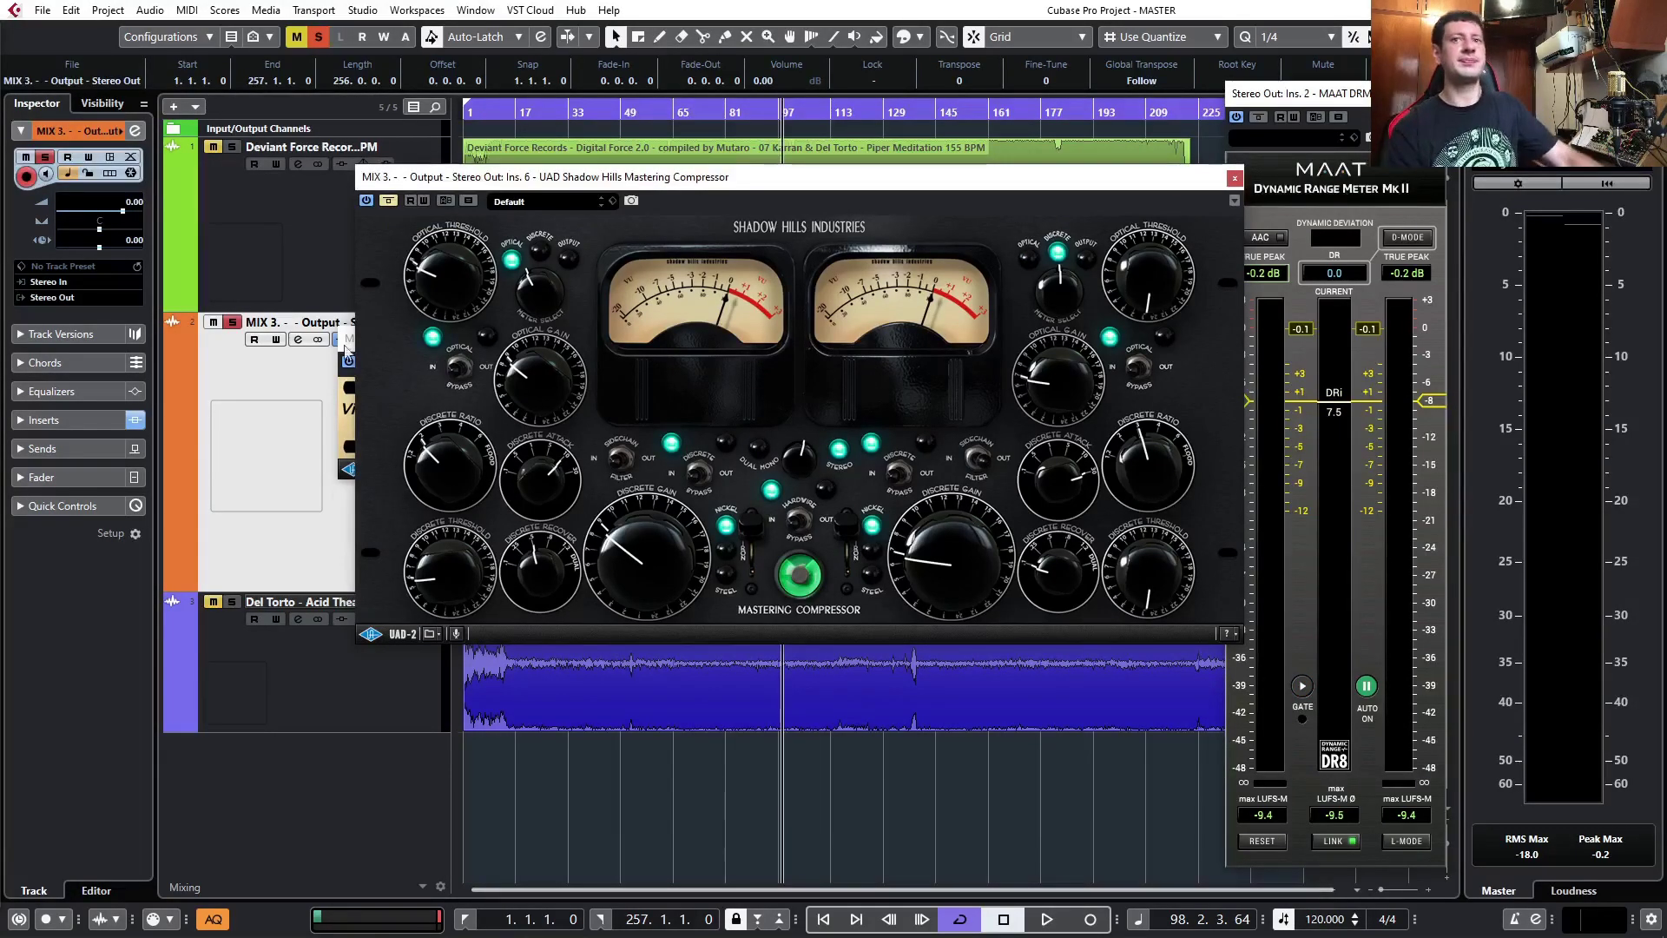
pyautogui.press('space')
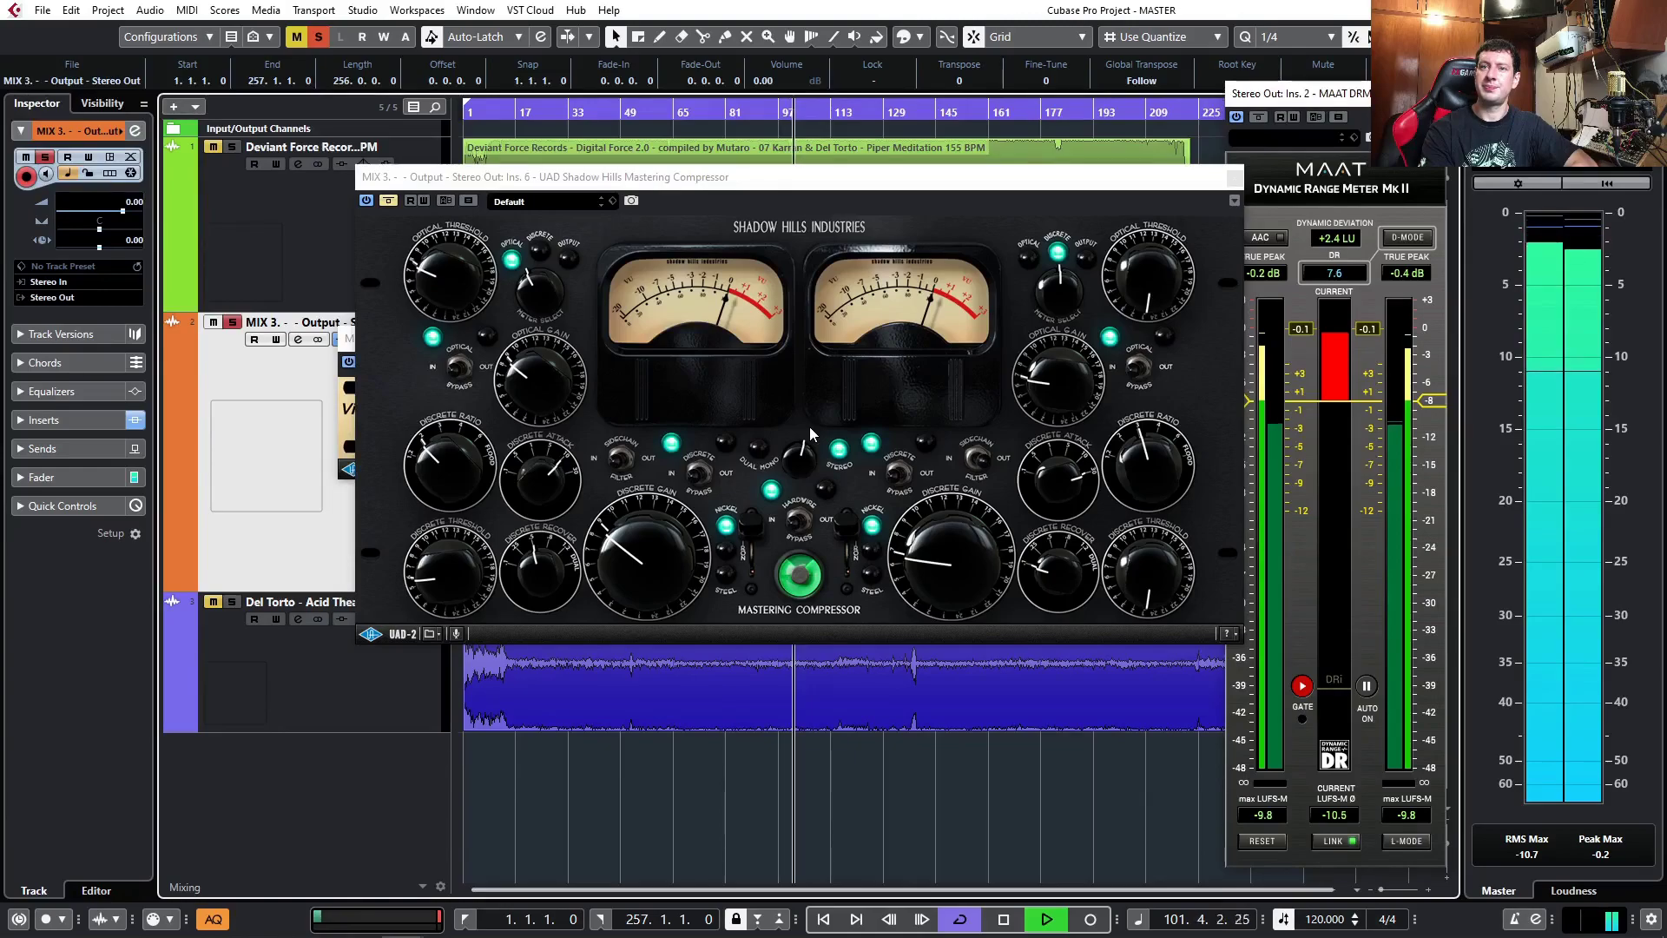
pyautogui.click(389, 199)
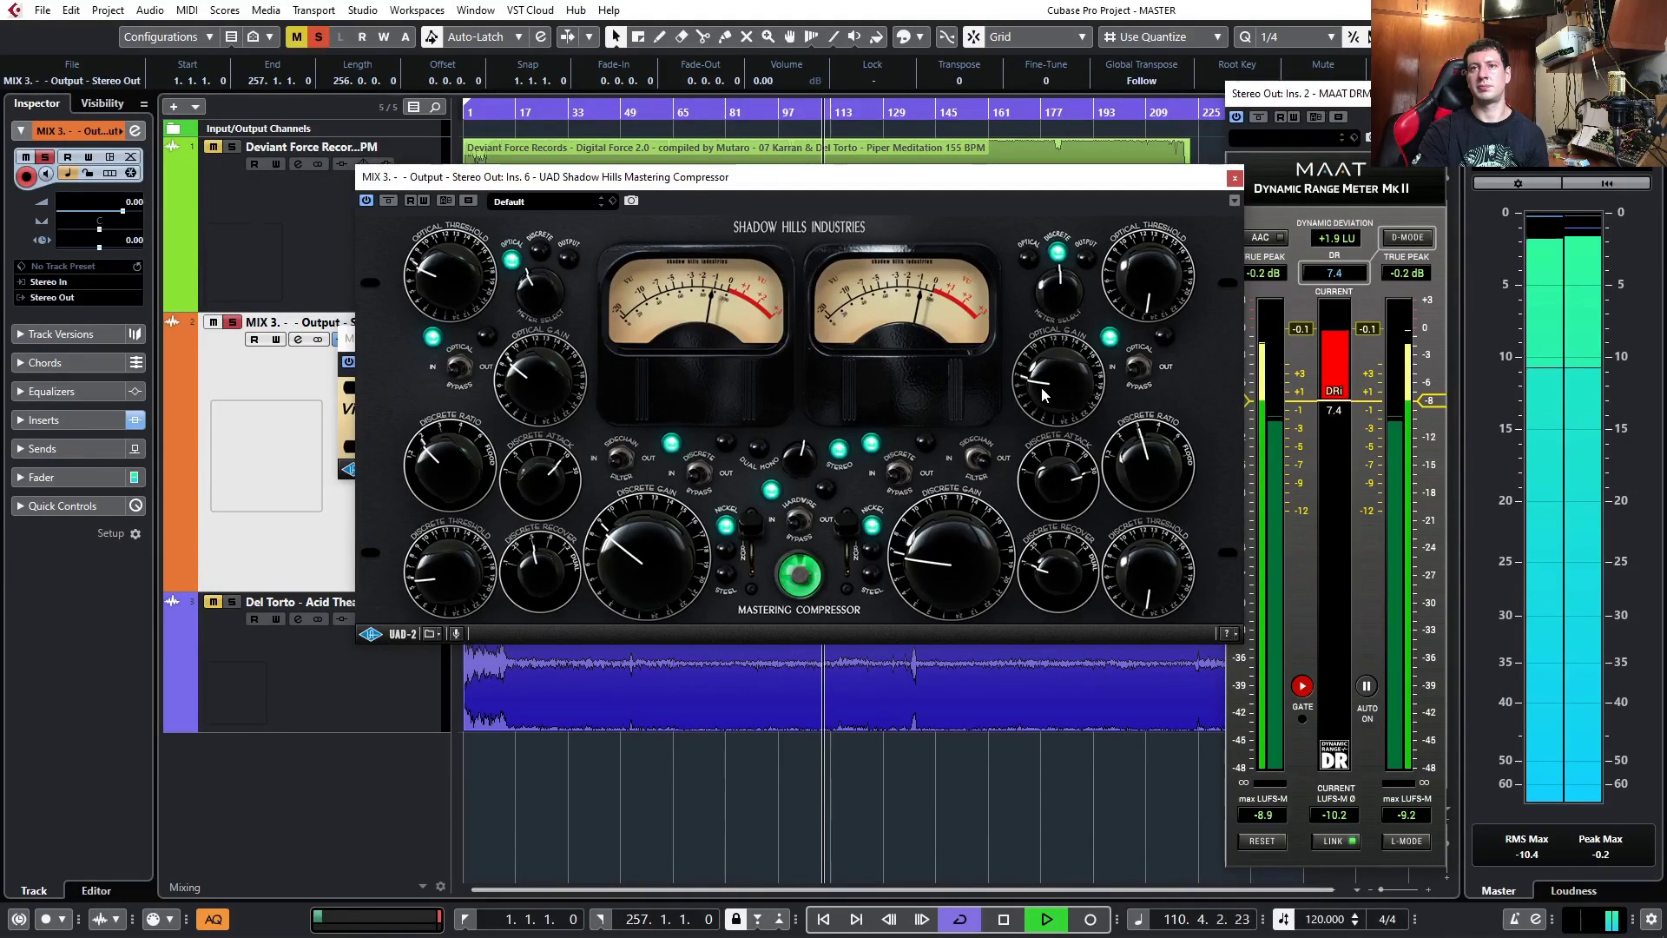
pyautogui.click(388, 200)
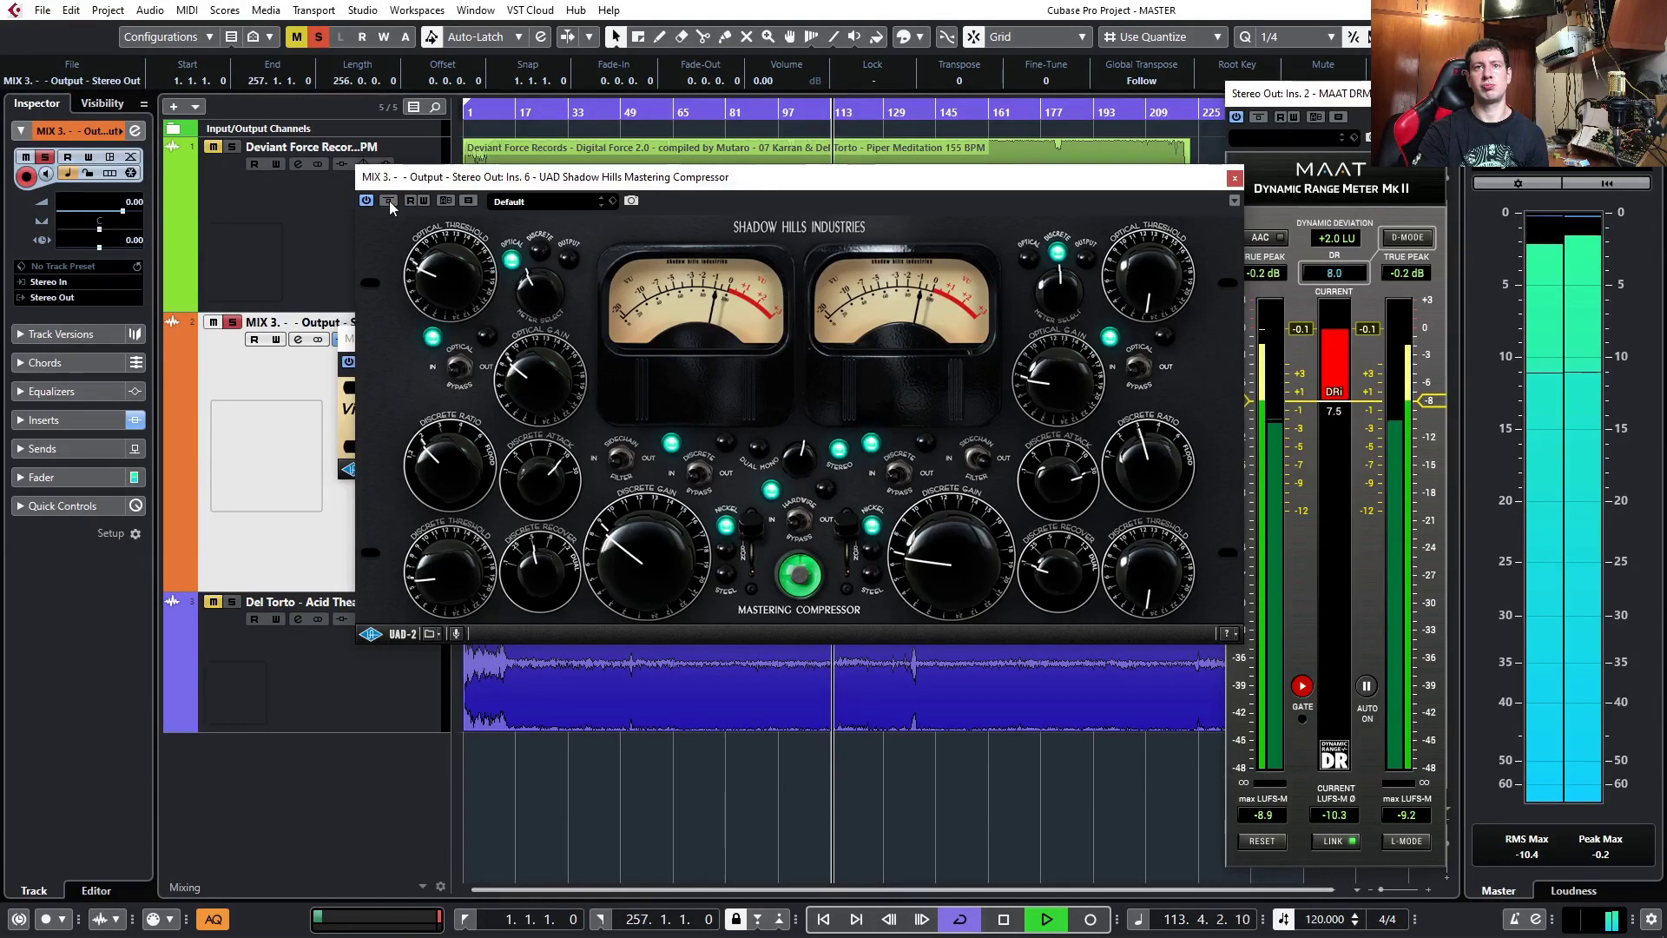
pyautogui.click(389, 200)
pyautogui.click(389, 200)
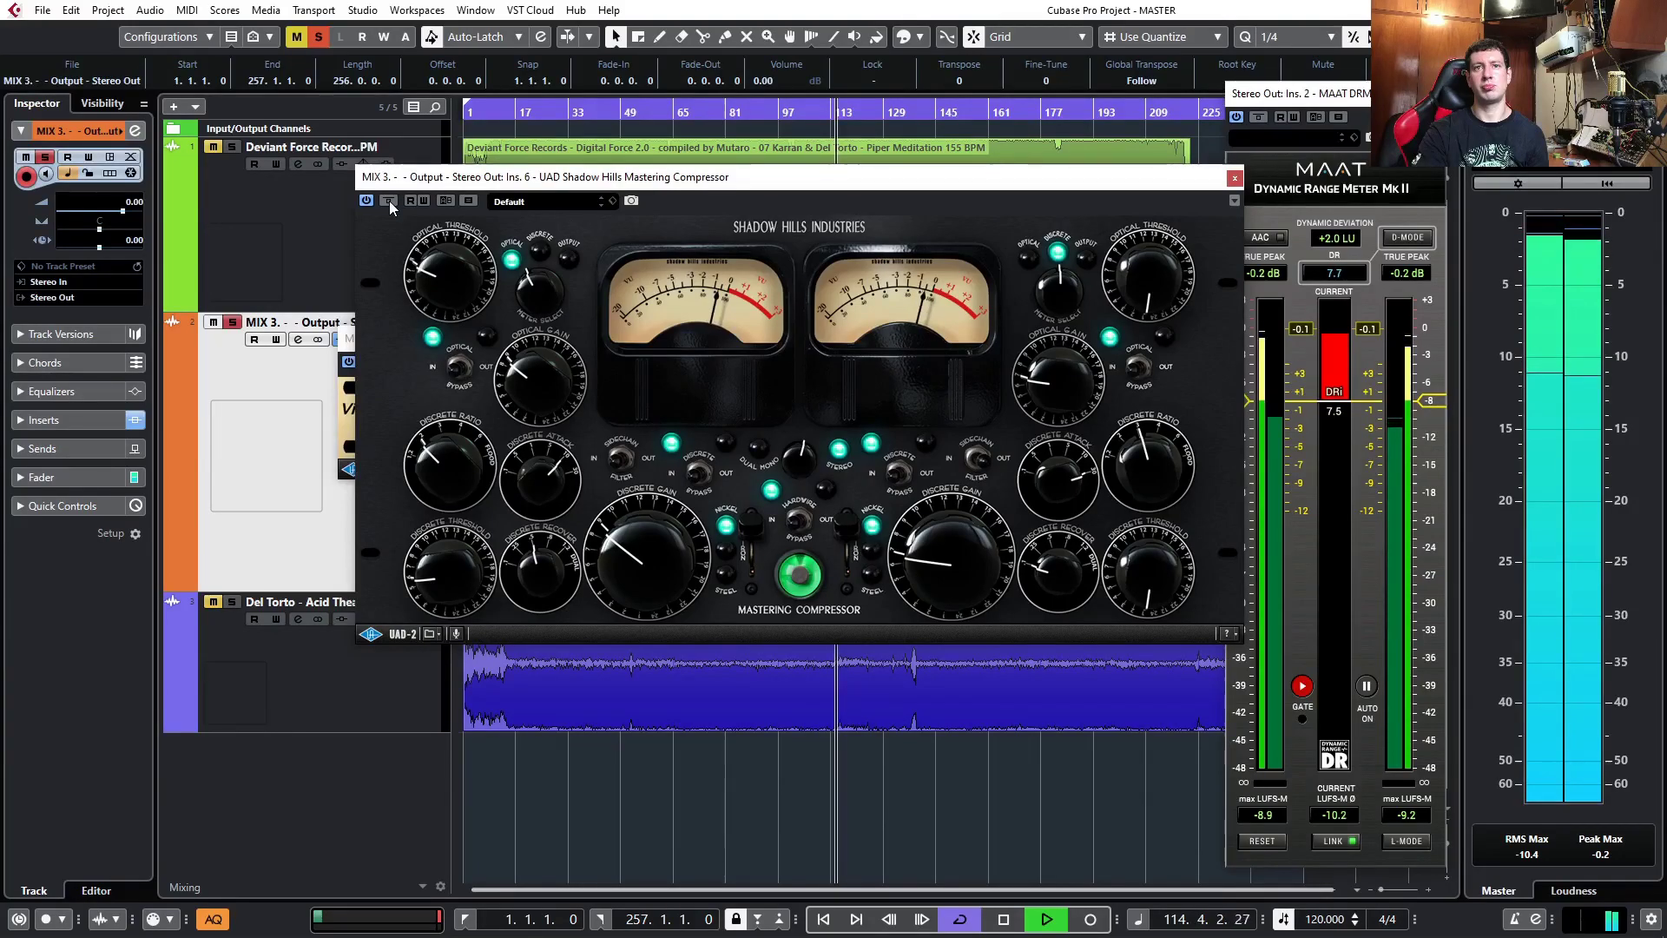
# - Continue the Shadow Hills bypass comparison from about bar 137, leave the compressor active and stop playback
pyautogui.click(911, 111)
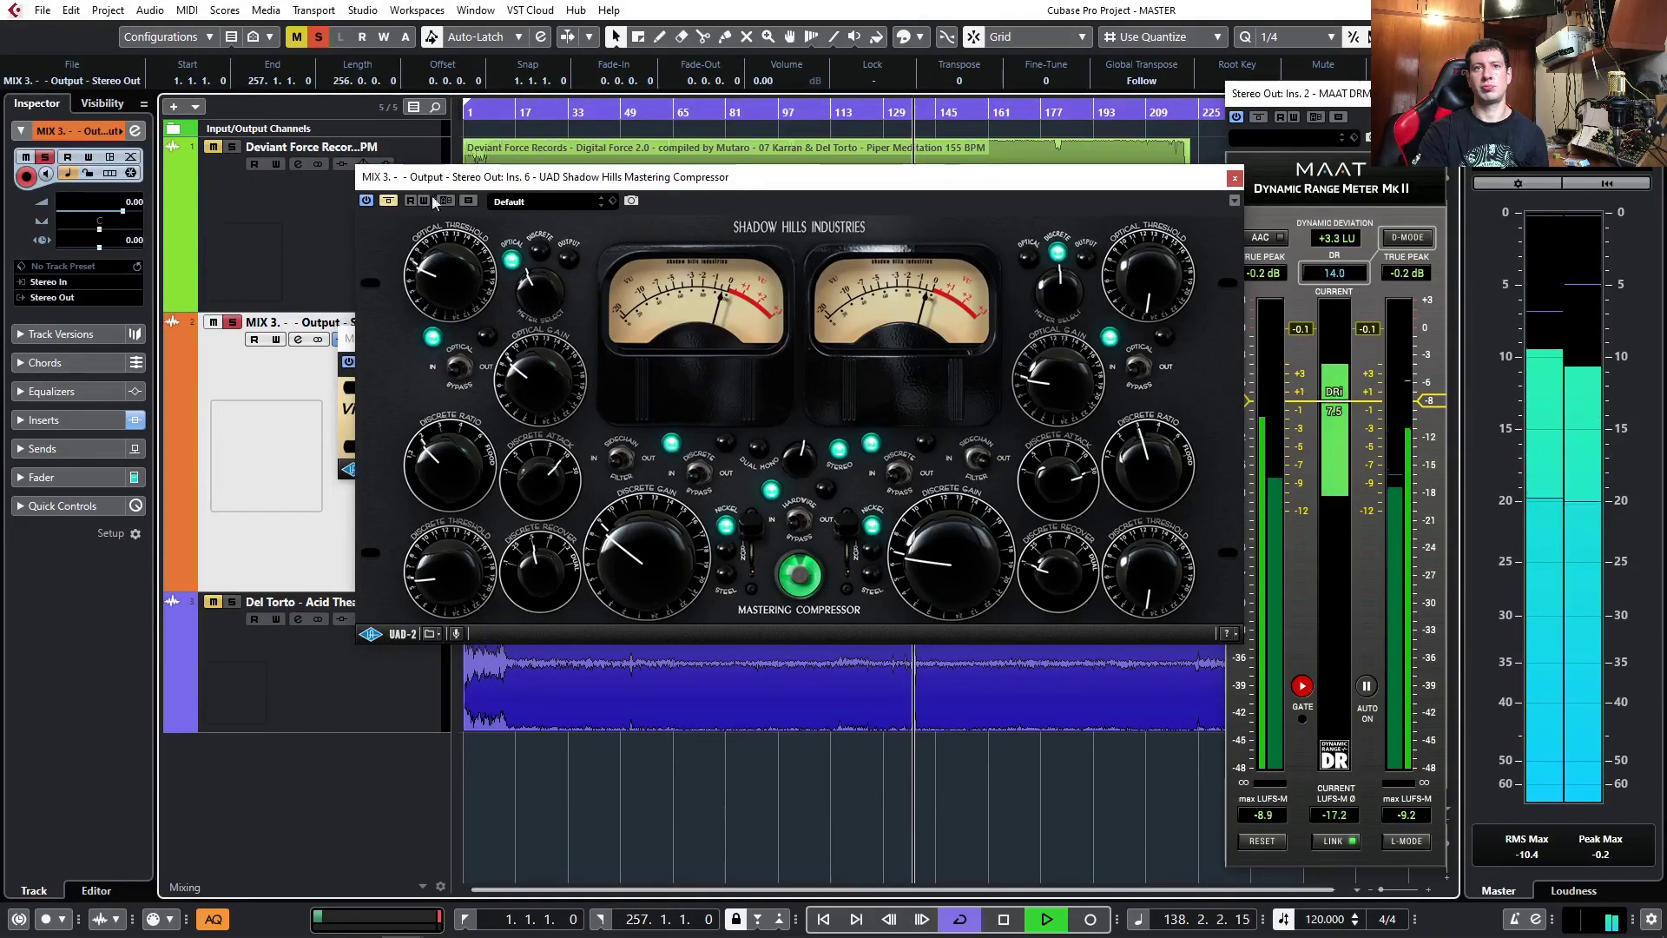
pyautogui.click(388, 201)
pyautogui.click(388, 201)
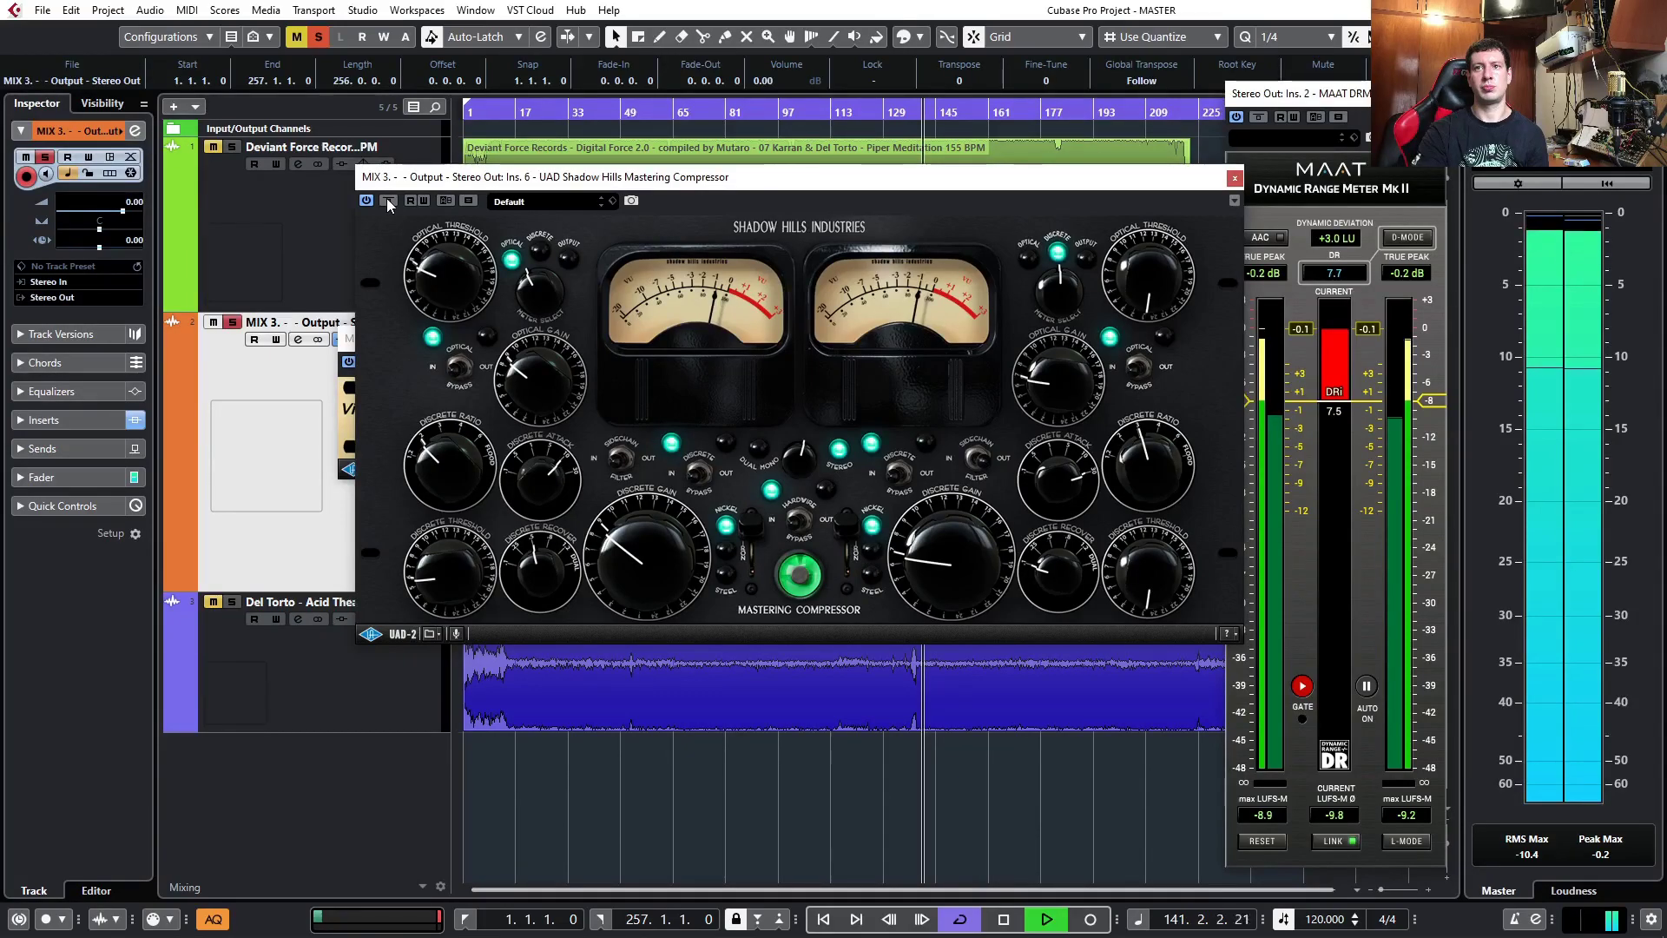
pyautogui.click(387, 201)
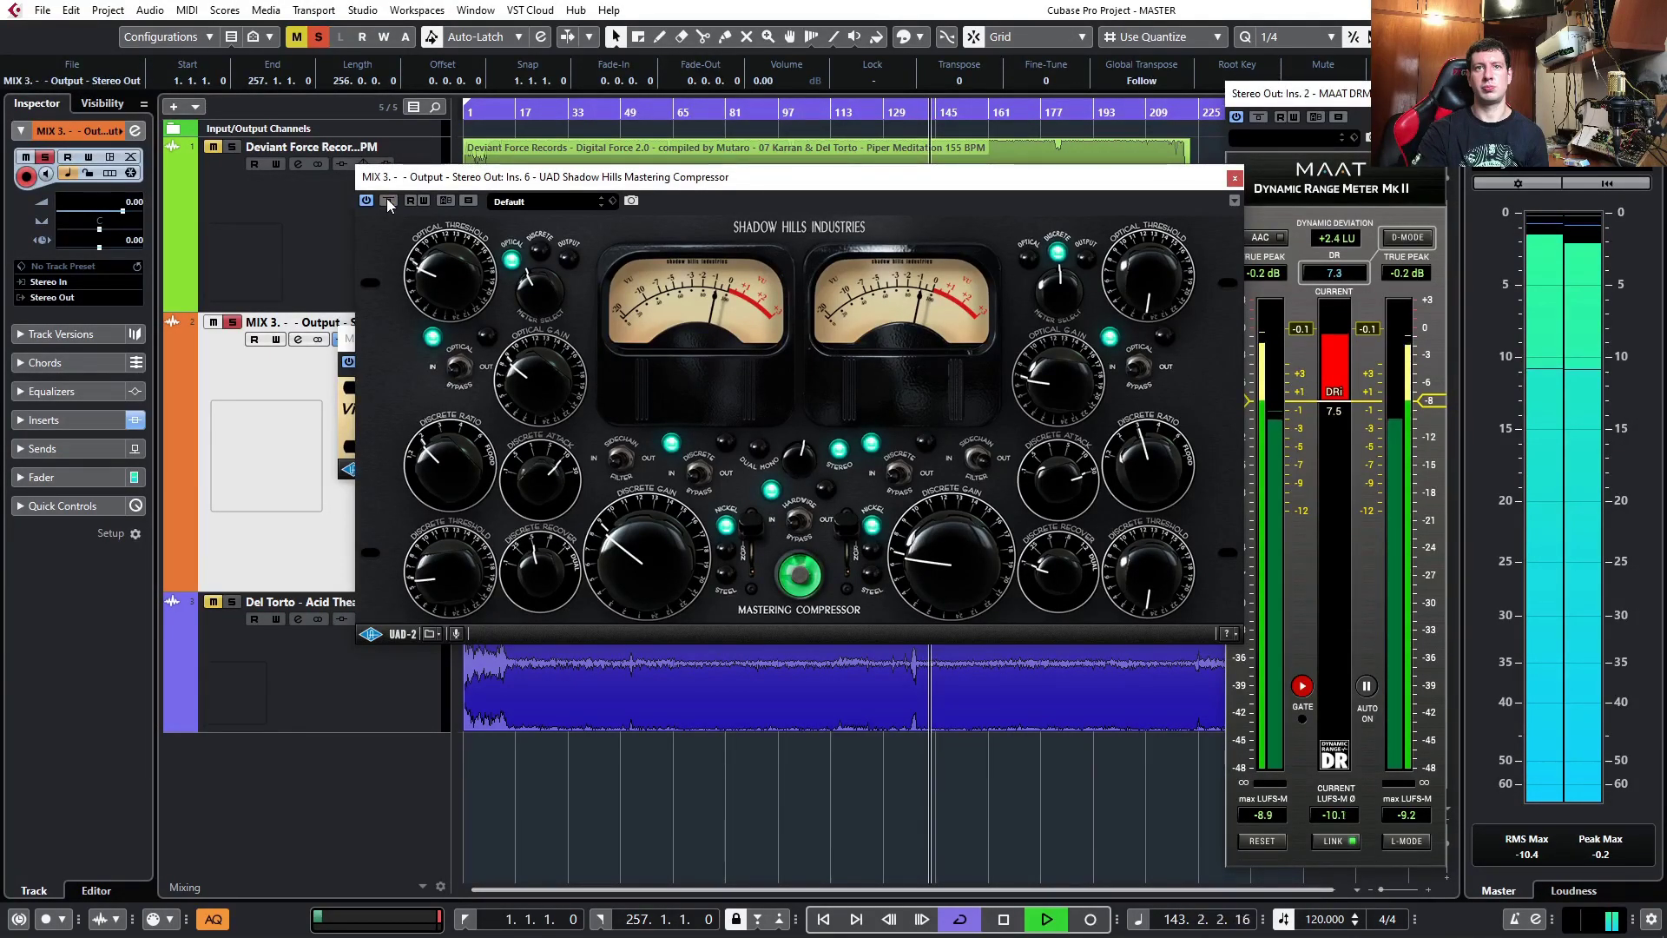
pyautogui.click(387, 200)
pyautogui.press('space')
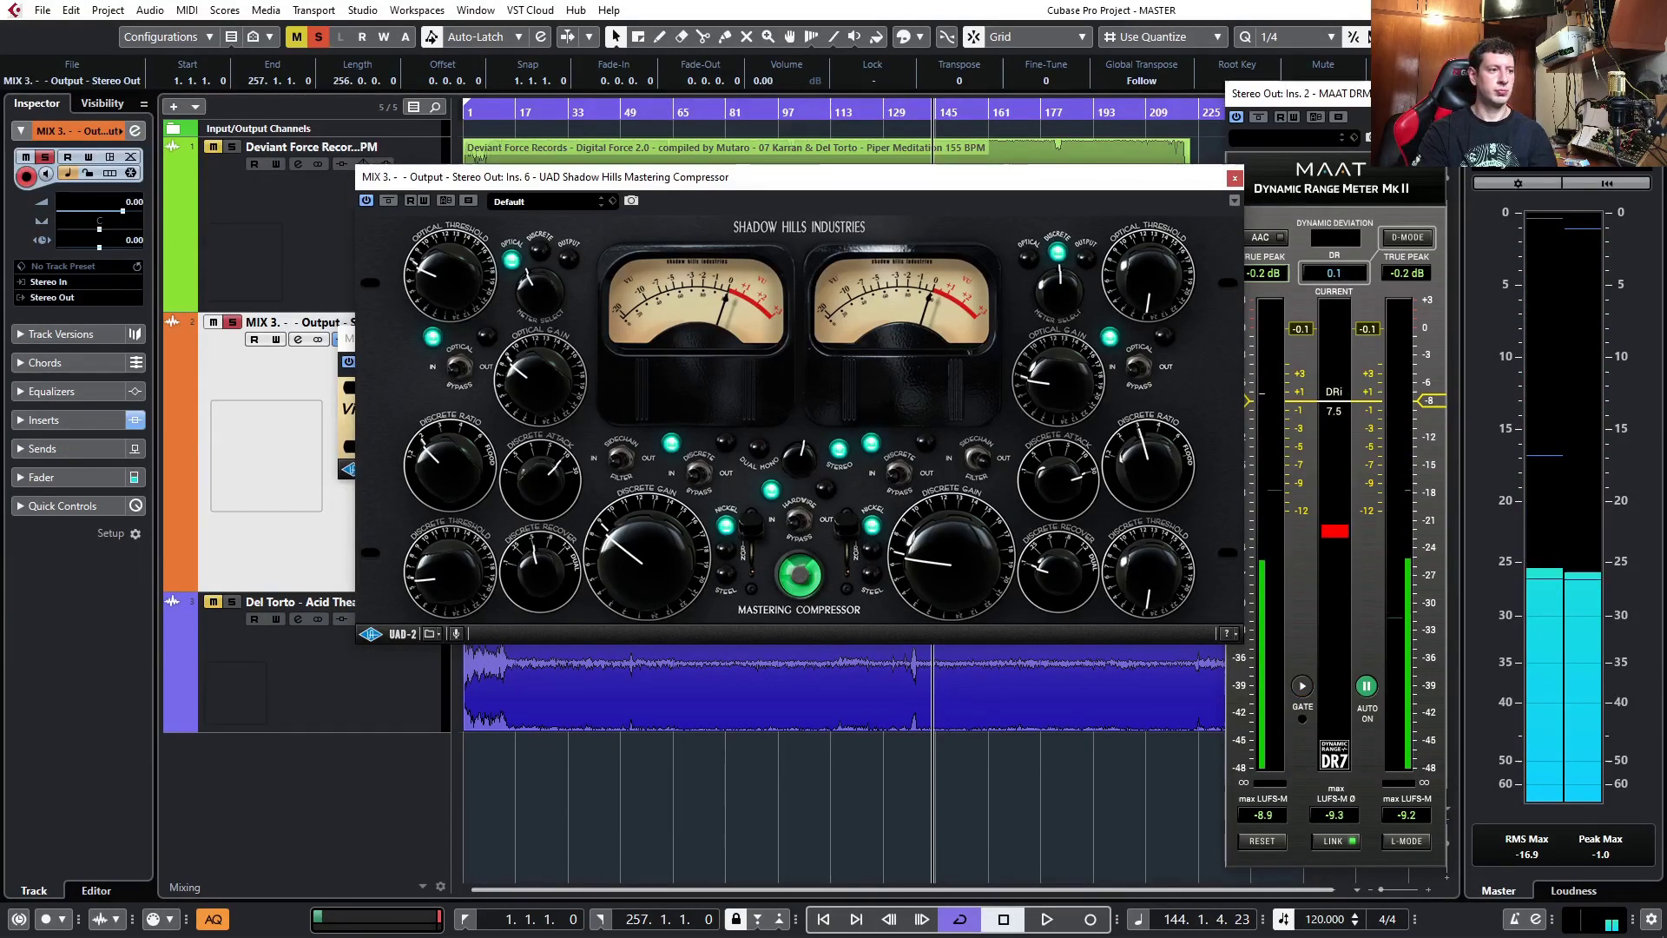
# - Close the Shadow Hills Mastering Compressor window
pyautogui.hotkey('ctrl', 'w')
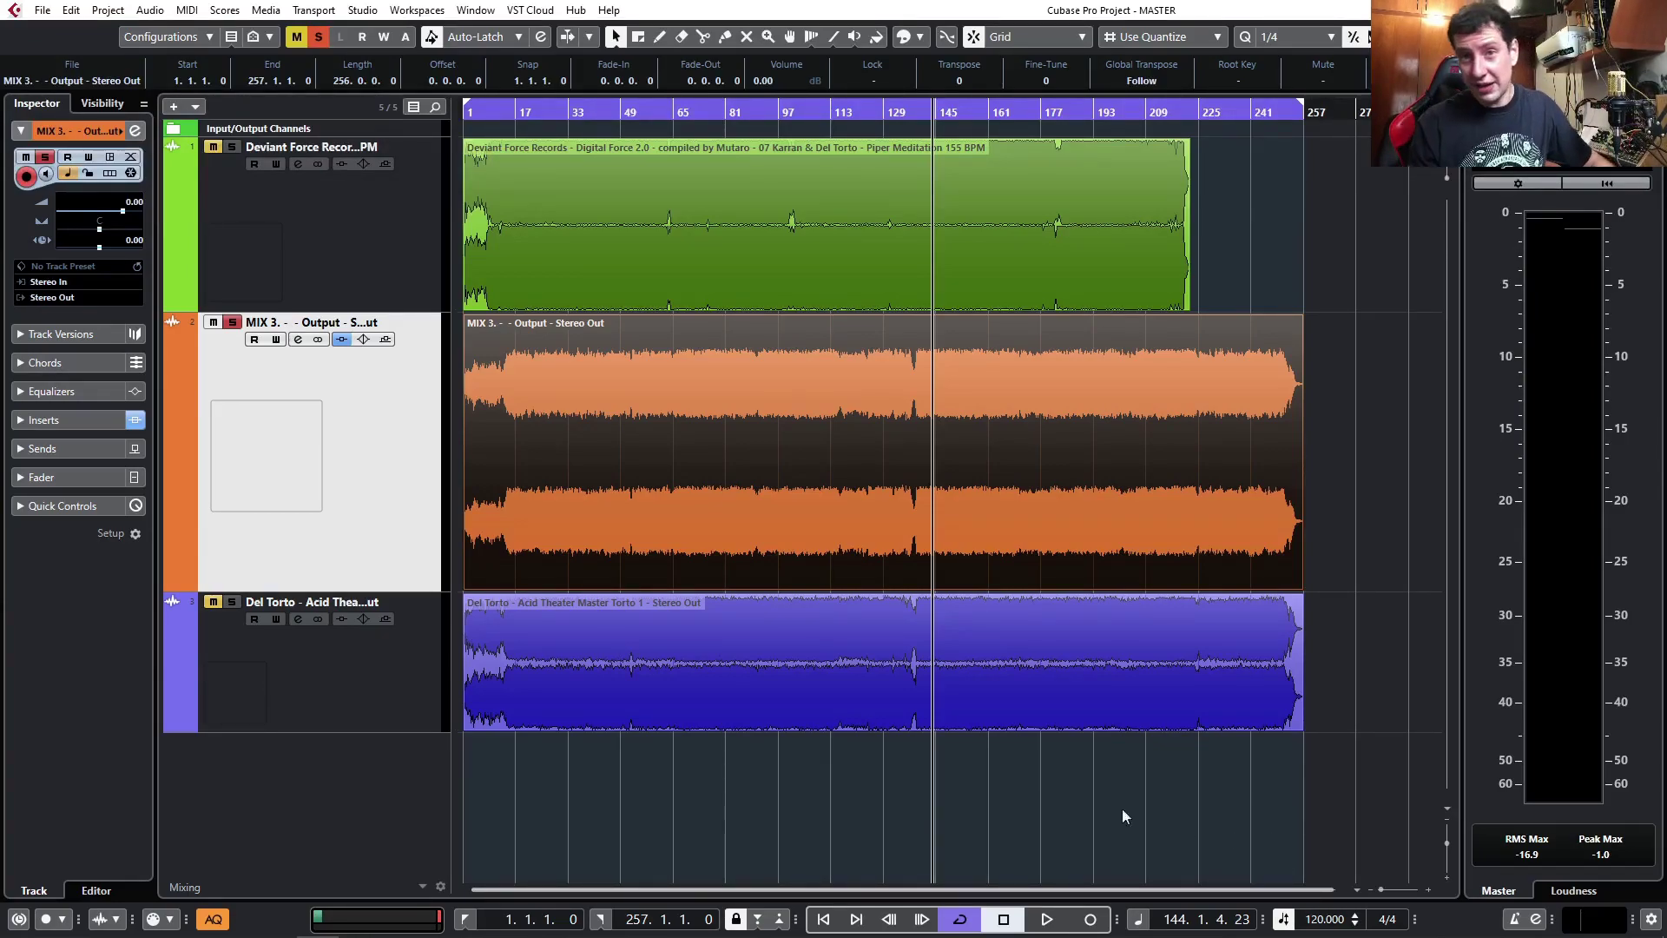
pyautogui.click(334, 493)
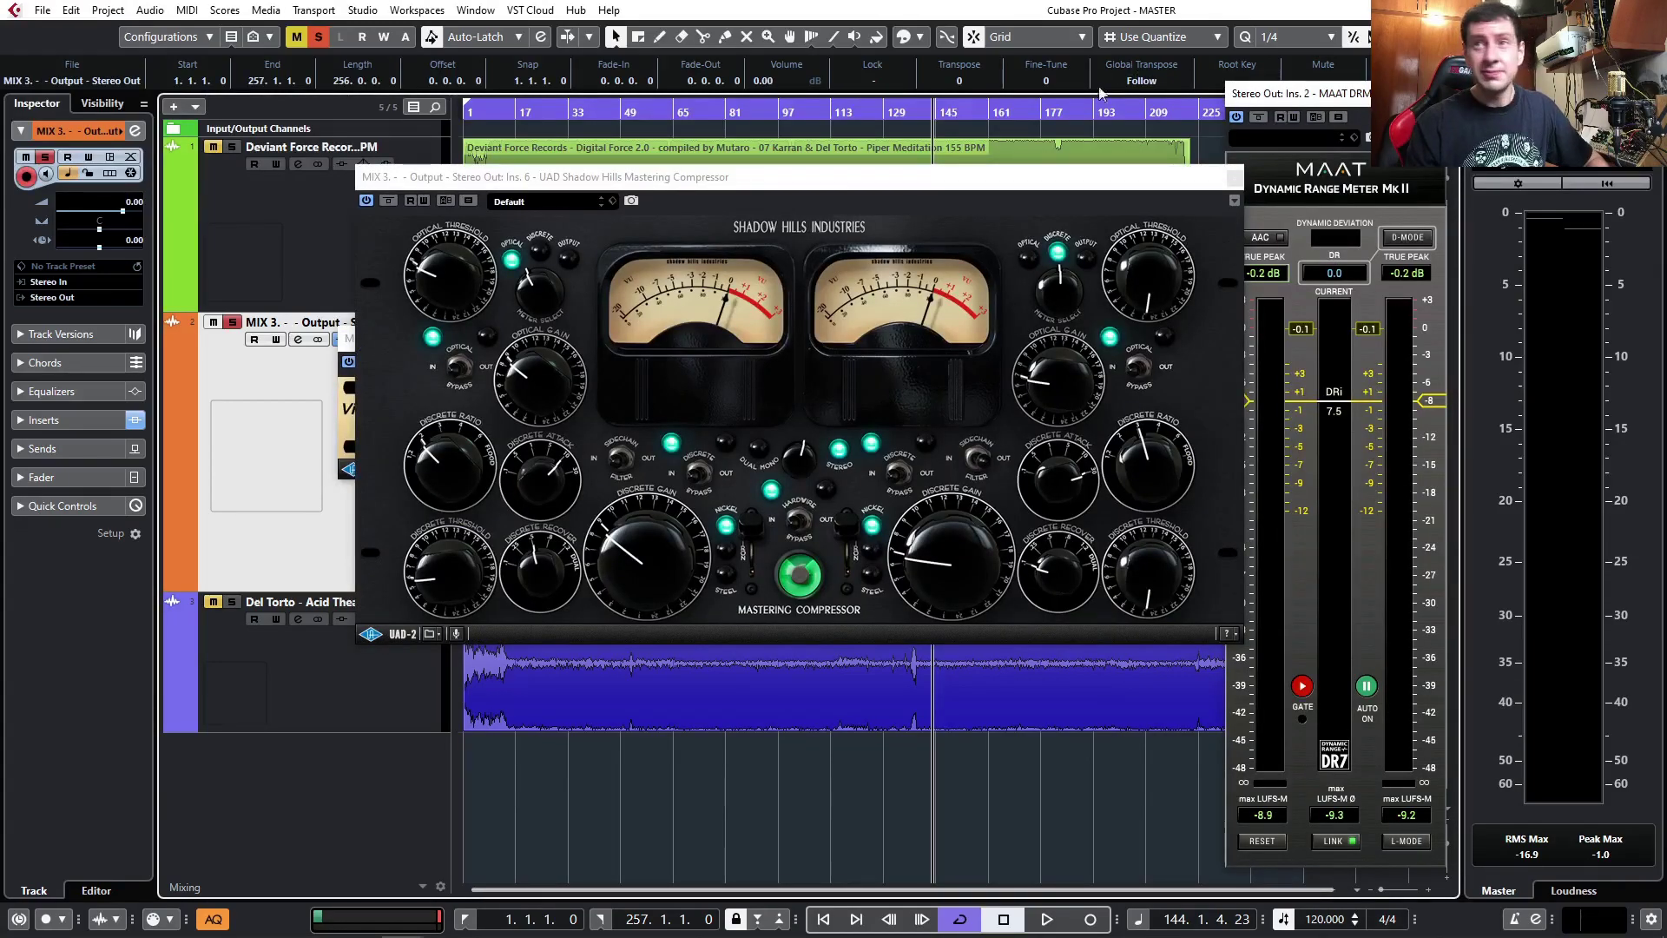
pyautogui.click(1234, 177)
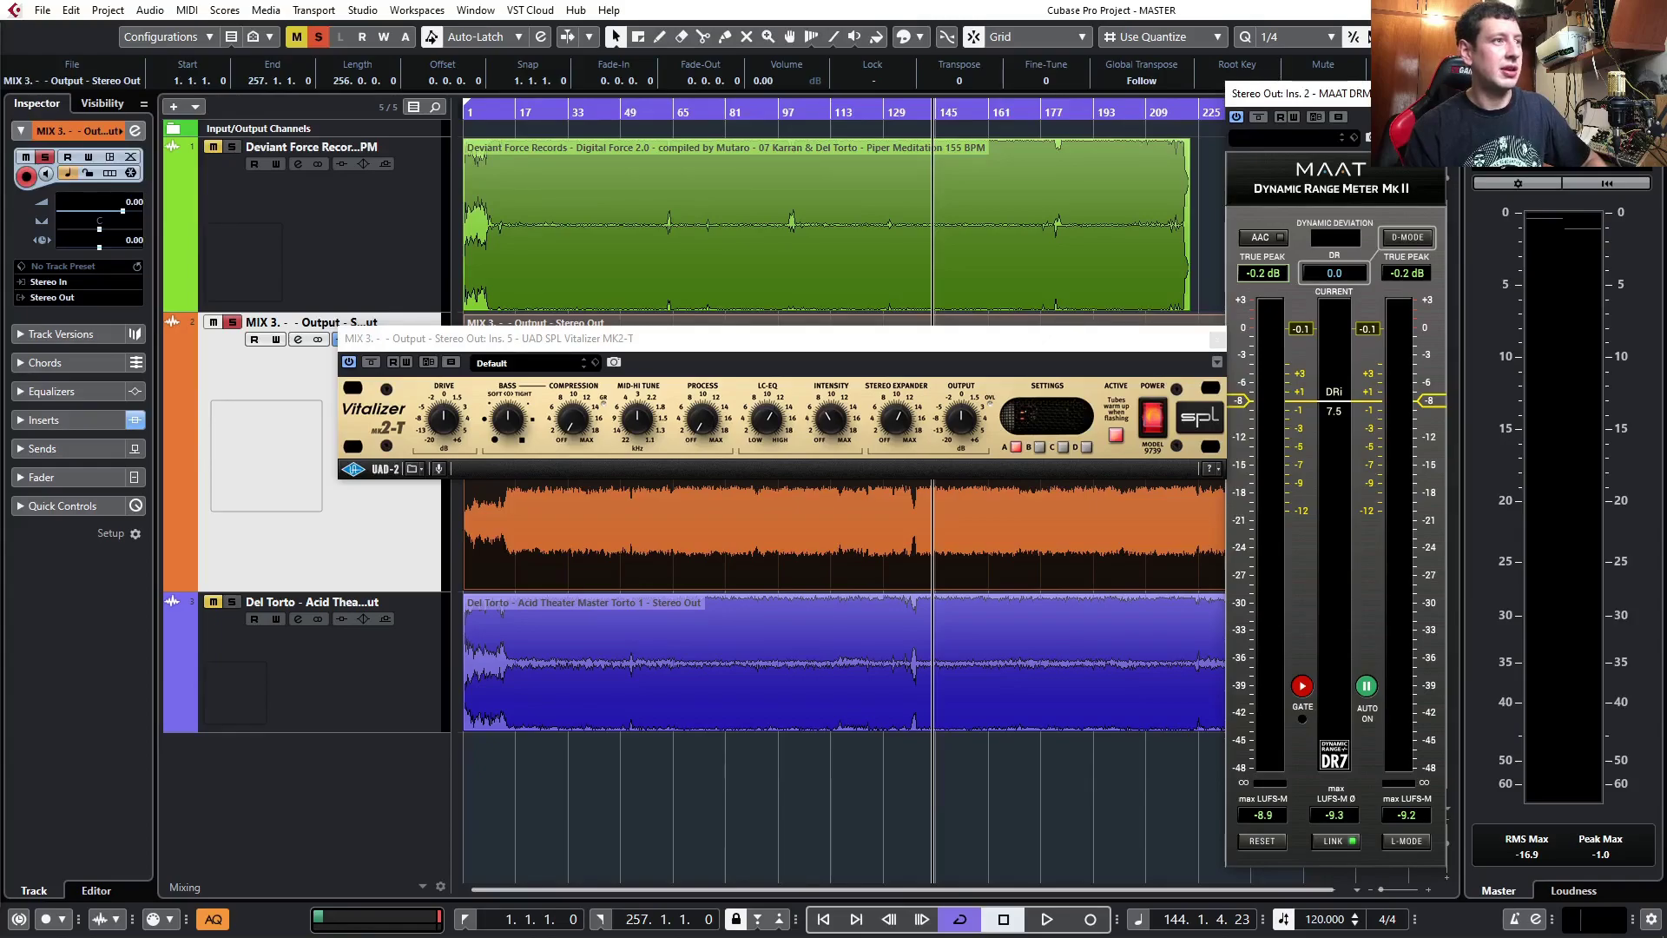
# - Bring the Oxford Inflator window beside the meter and play the mix from about bar 86 with the plug-in still bypassed
pyautogui.moveTo(2, 172); pyautogui.dragTo(779, 212)
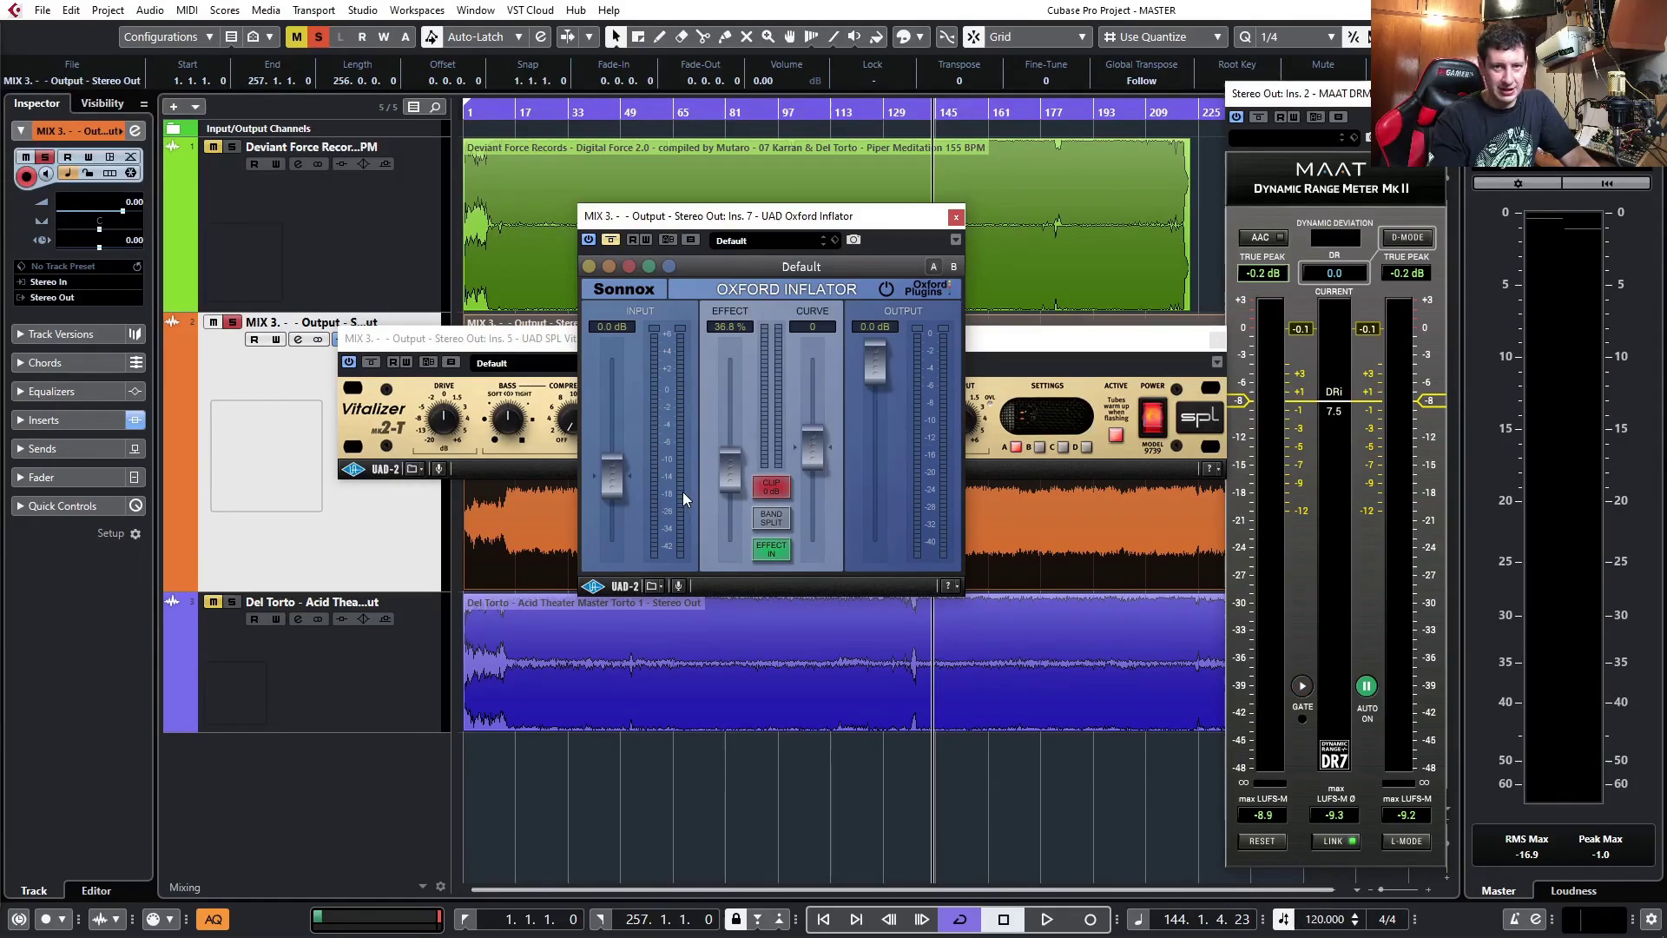
pyautogui.click(743, 112)
pyautogui.click(722, 628)
pyautogui.press('space')
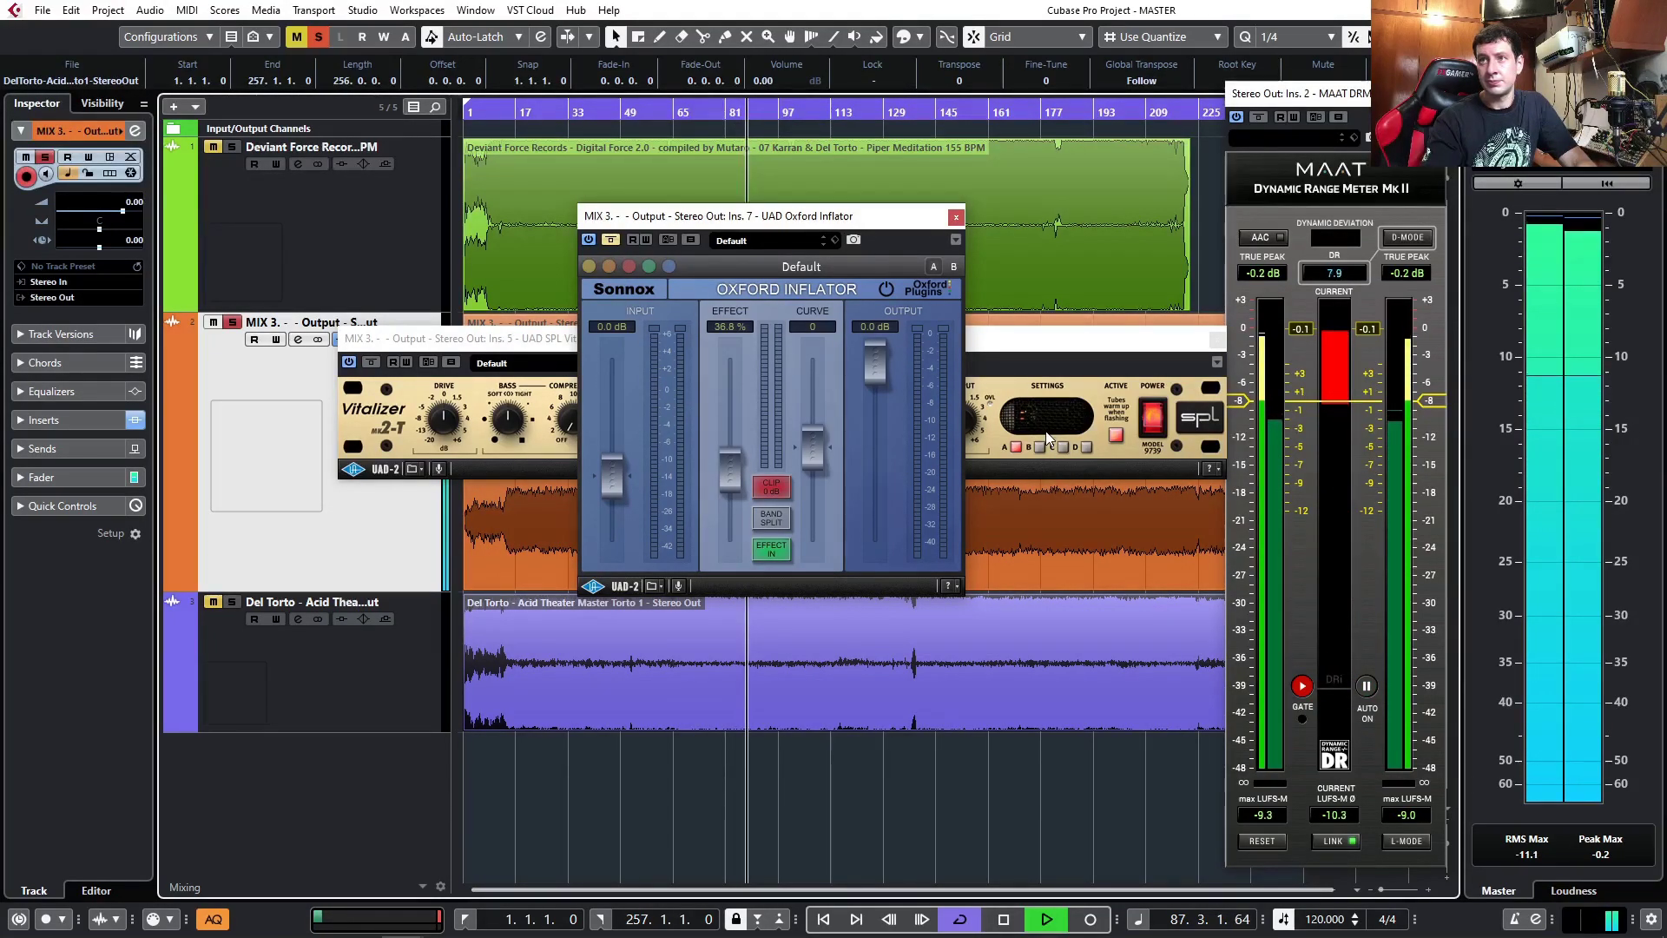
# - Compare the mix with the Oxford Inflator active and bypassed several times, leave it active and stop playback
pyautogui.click(612, 240)
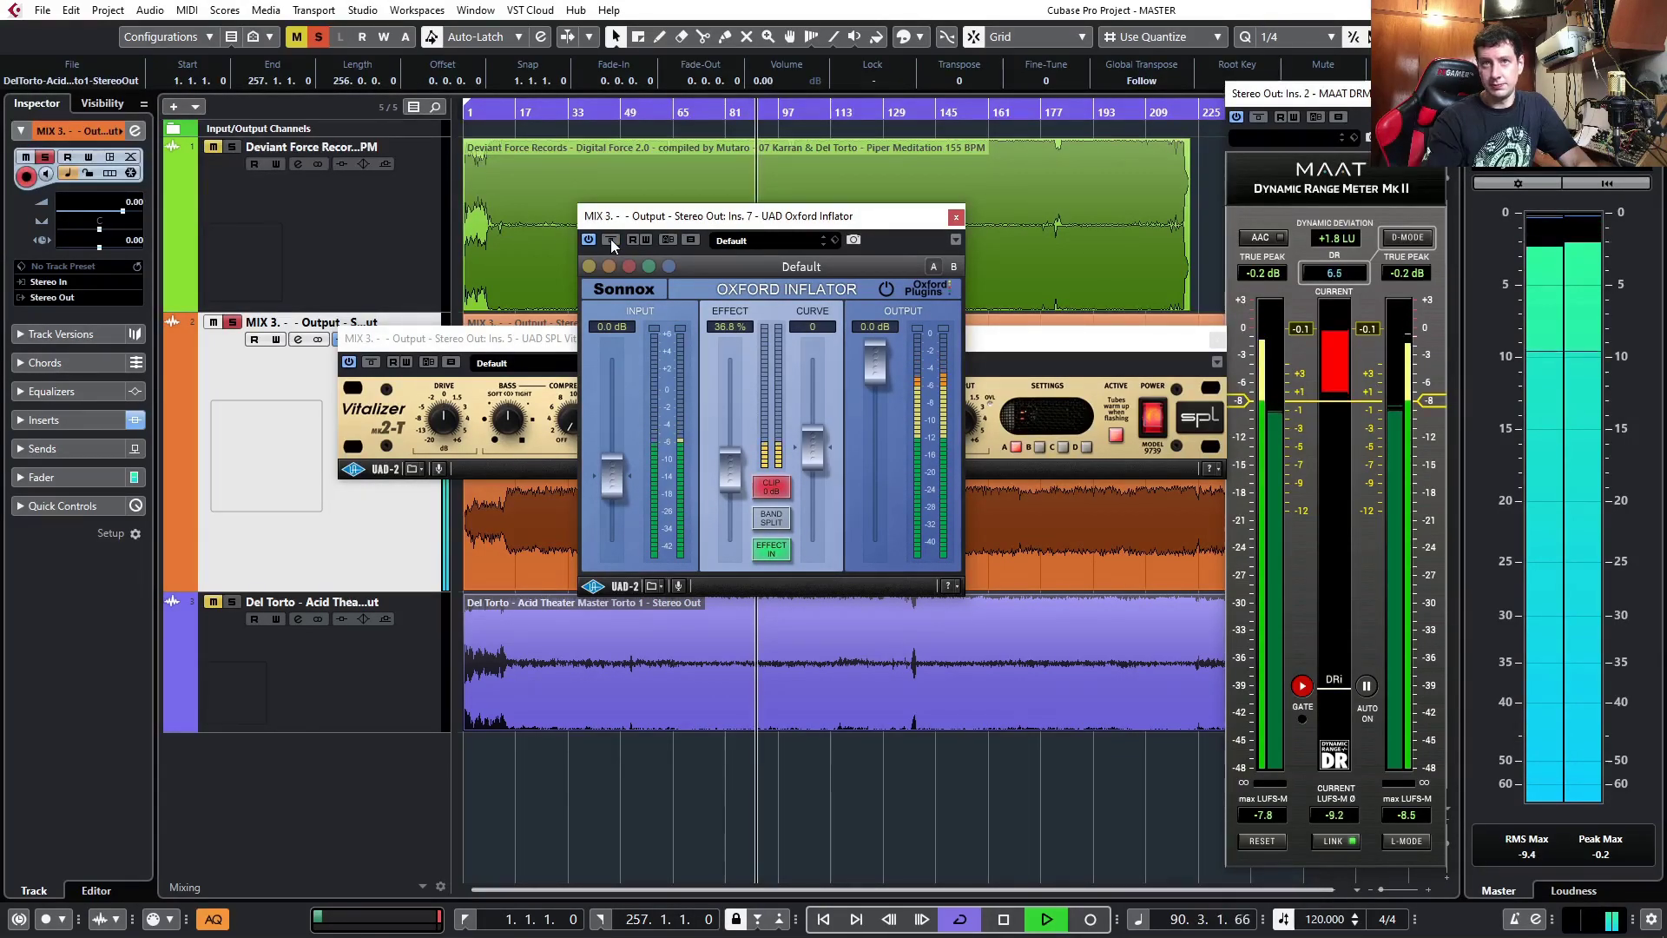
pyautogui.click(611, 240)
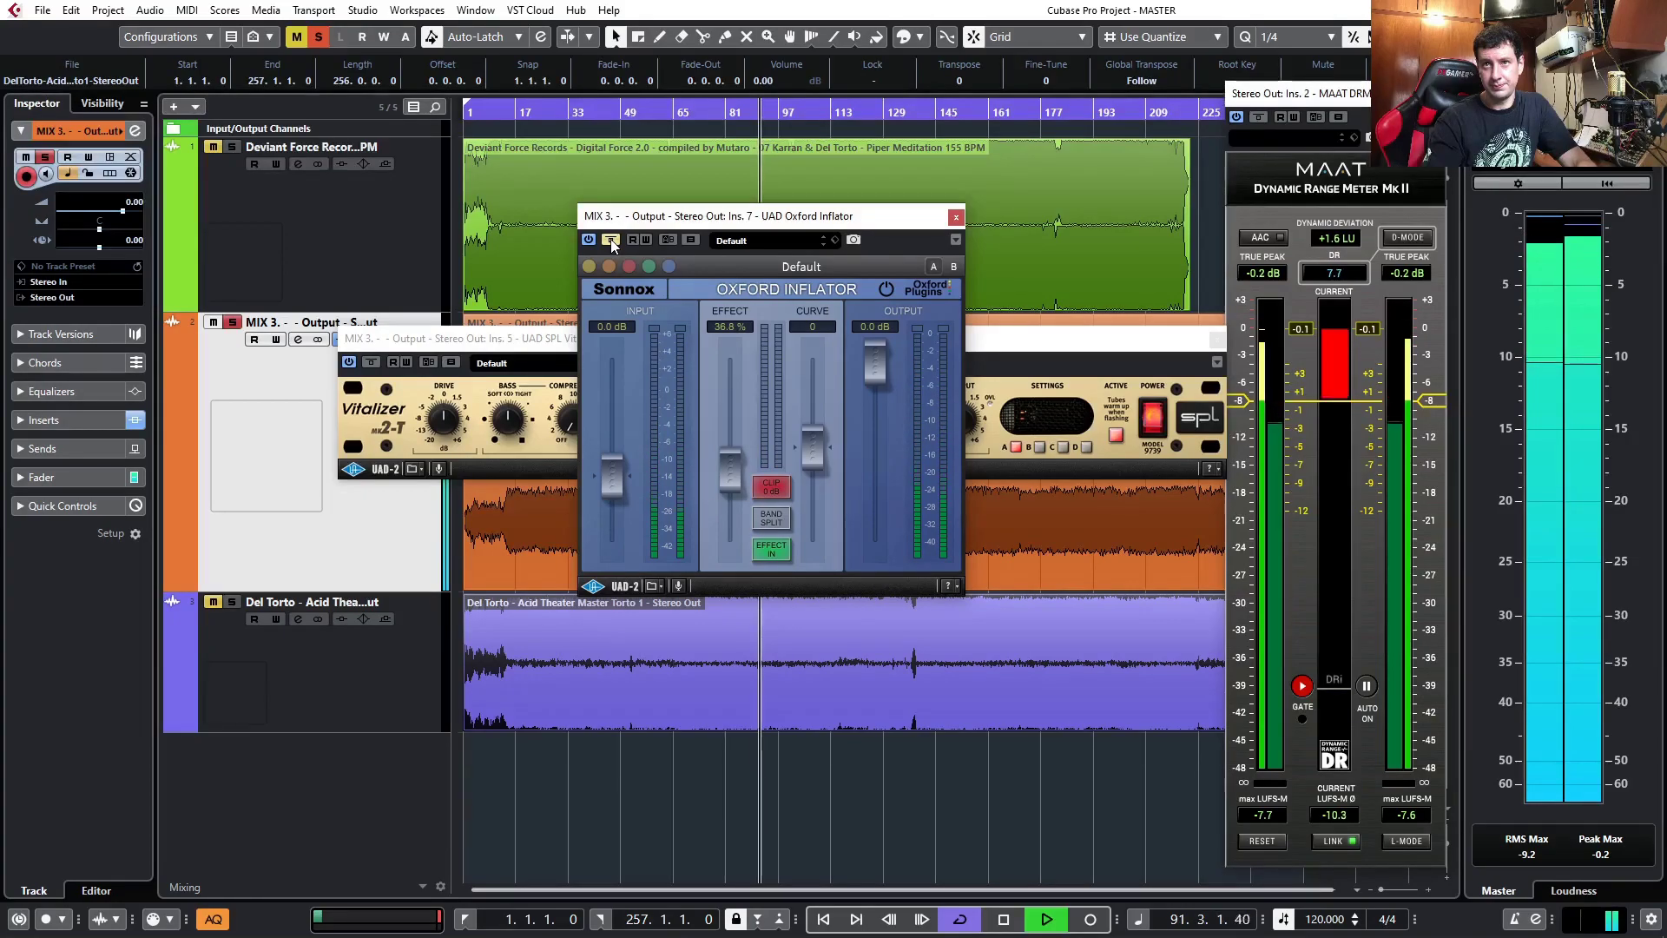
pyautogui.click(612, 240)
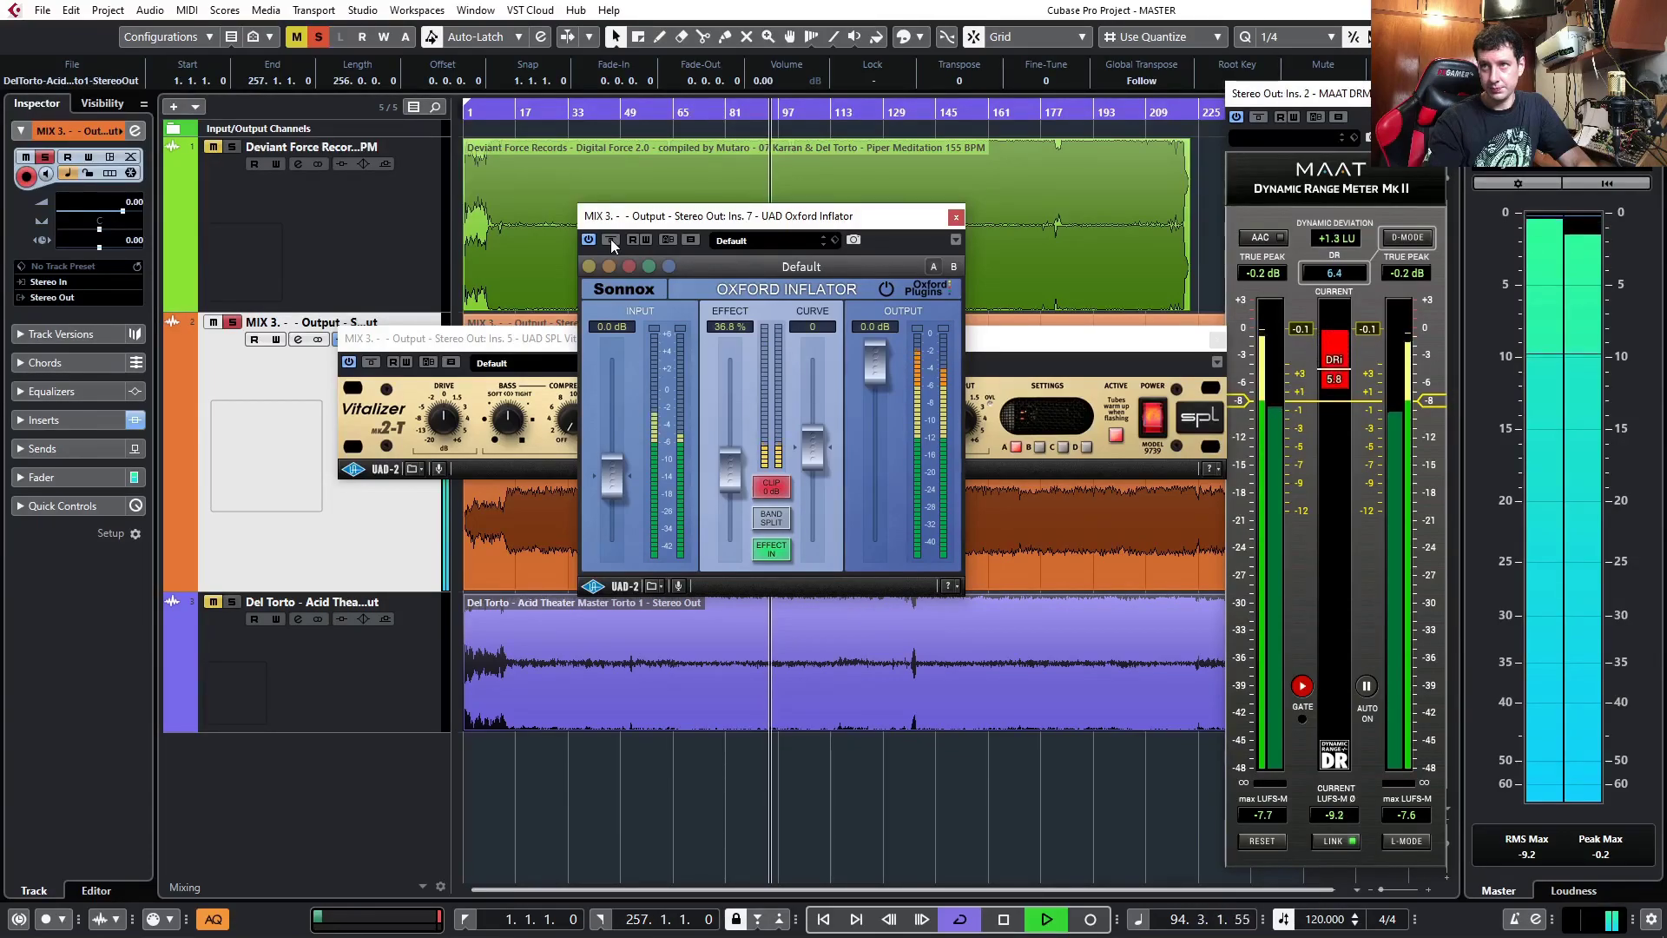
pyautogui.click(611, 240)
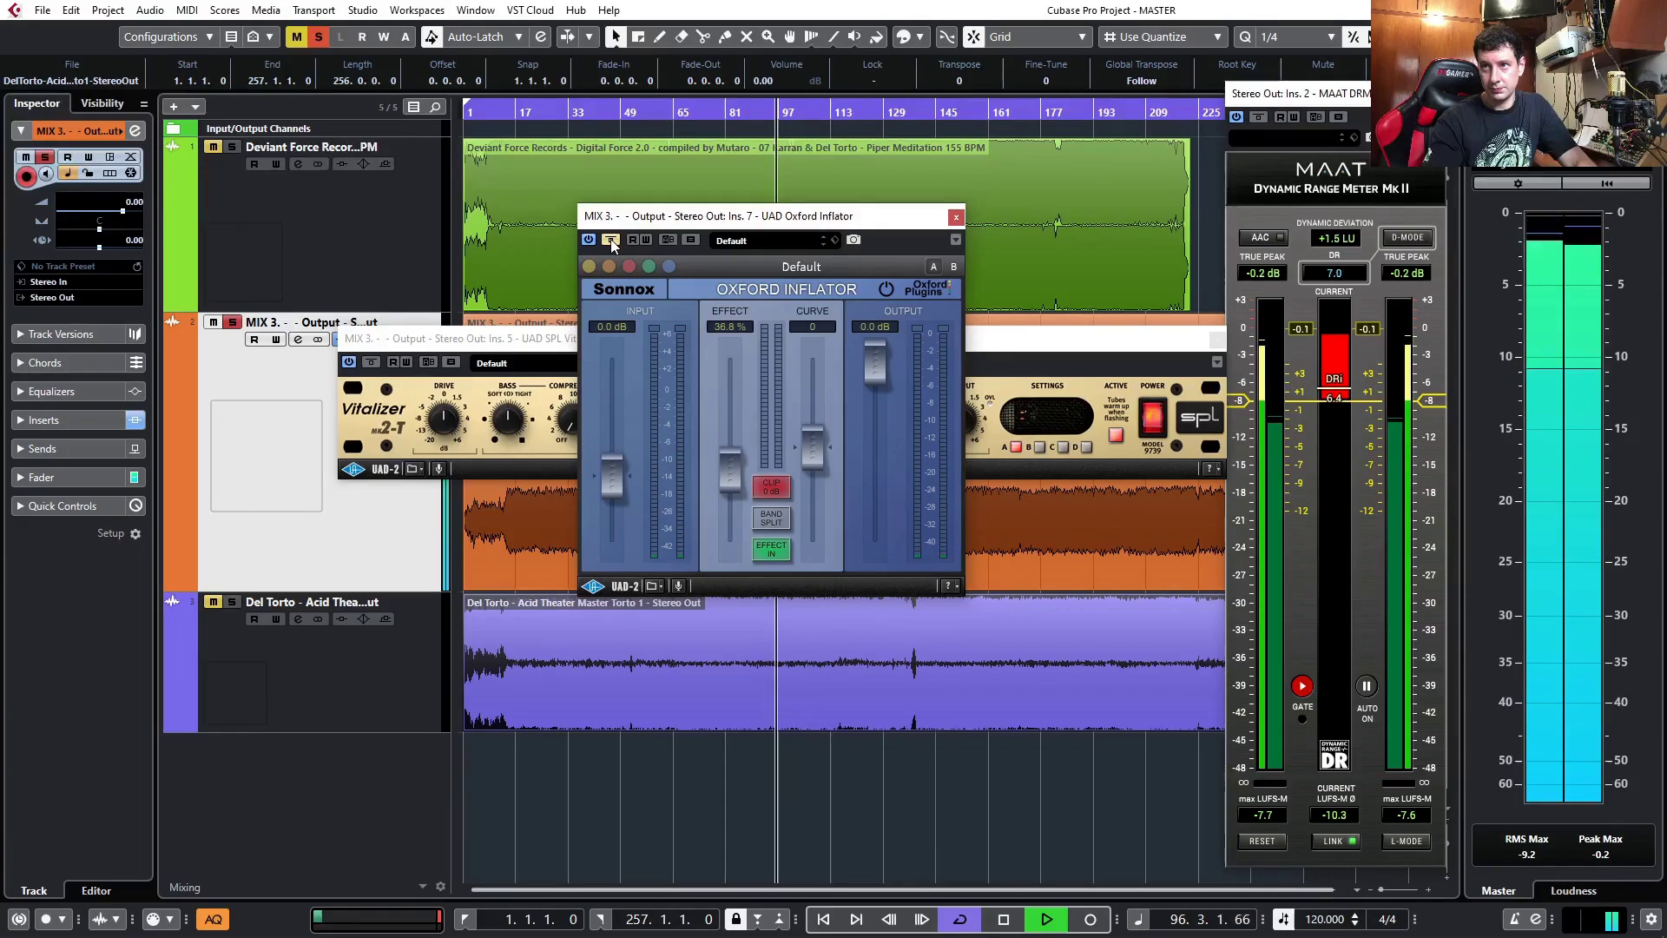
pyautogui.click(611, 240)
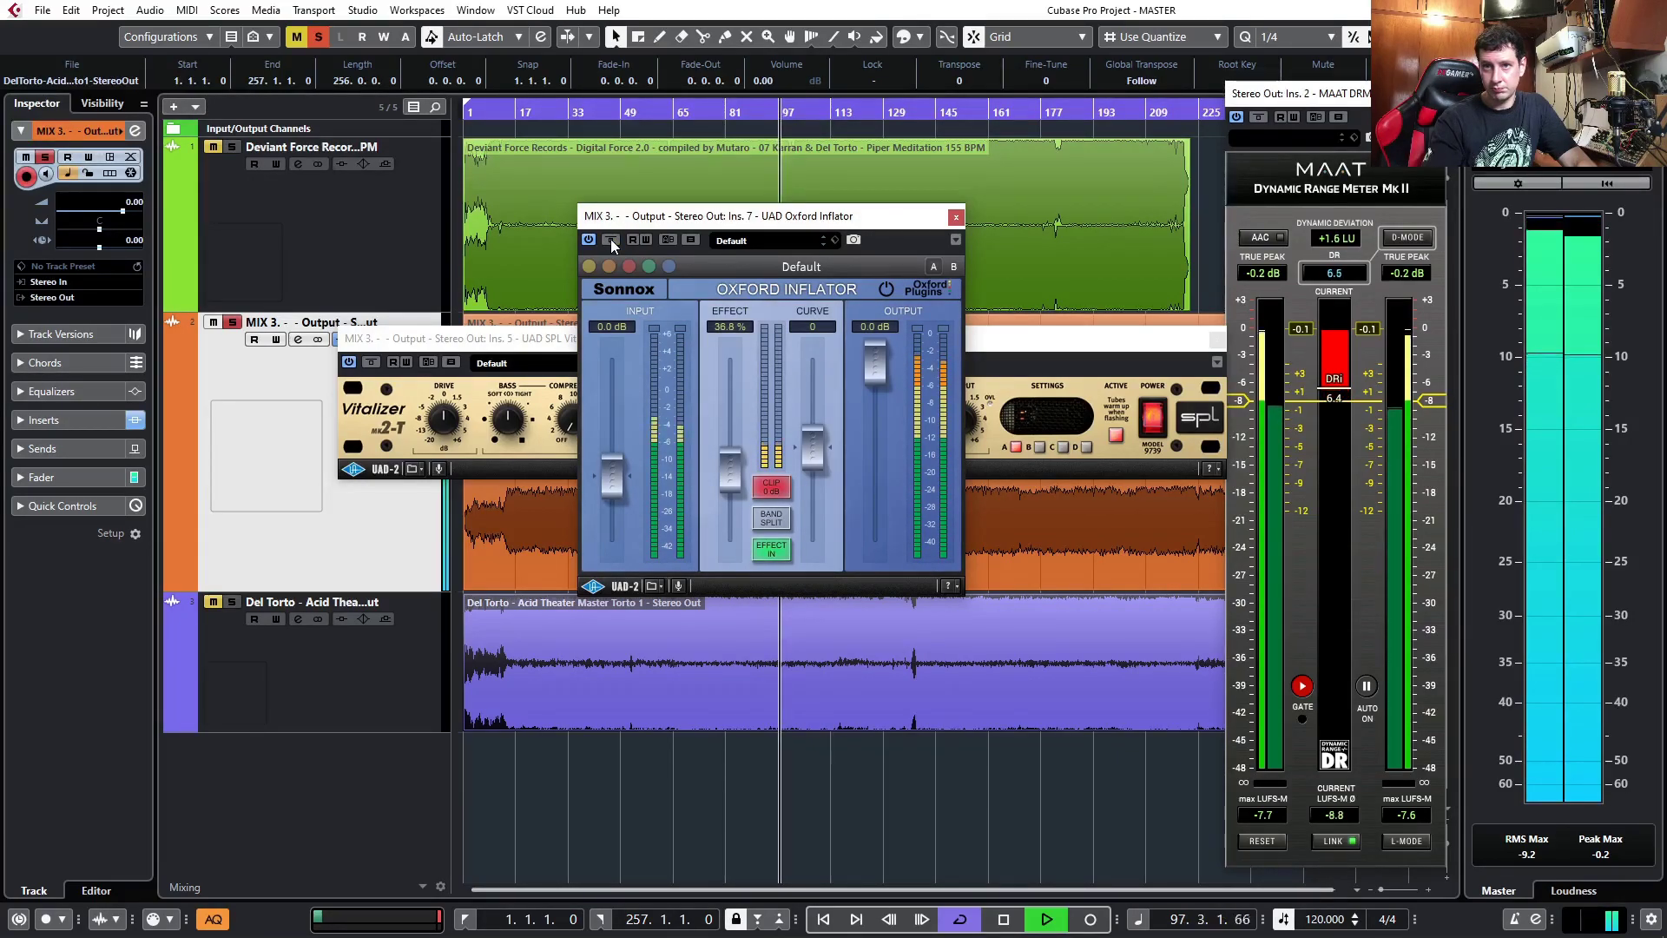
pyautogui.click(611, 240)
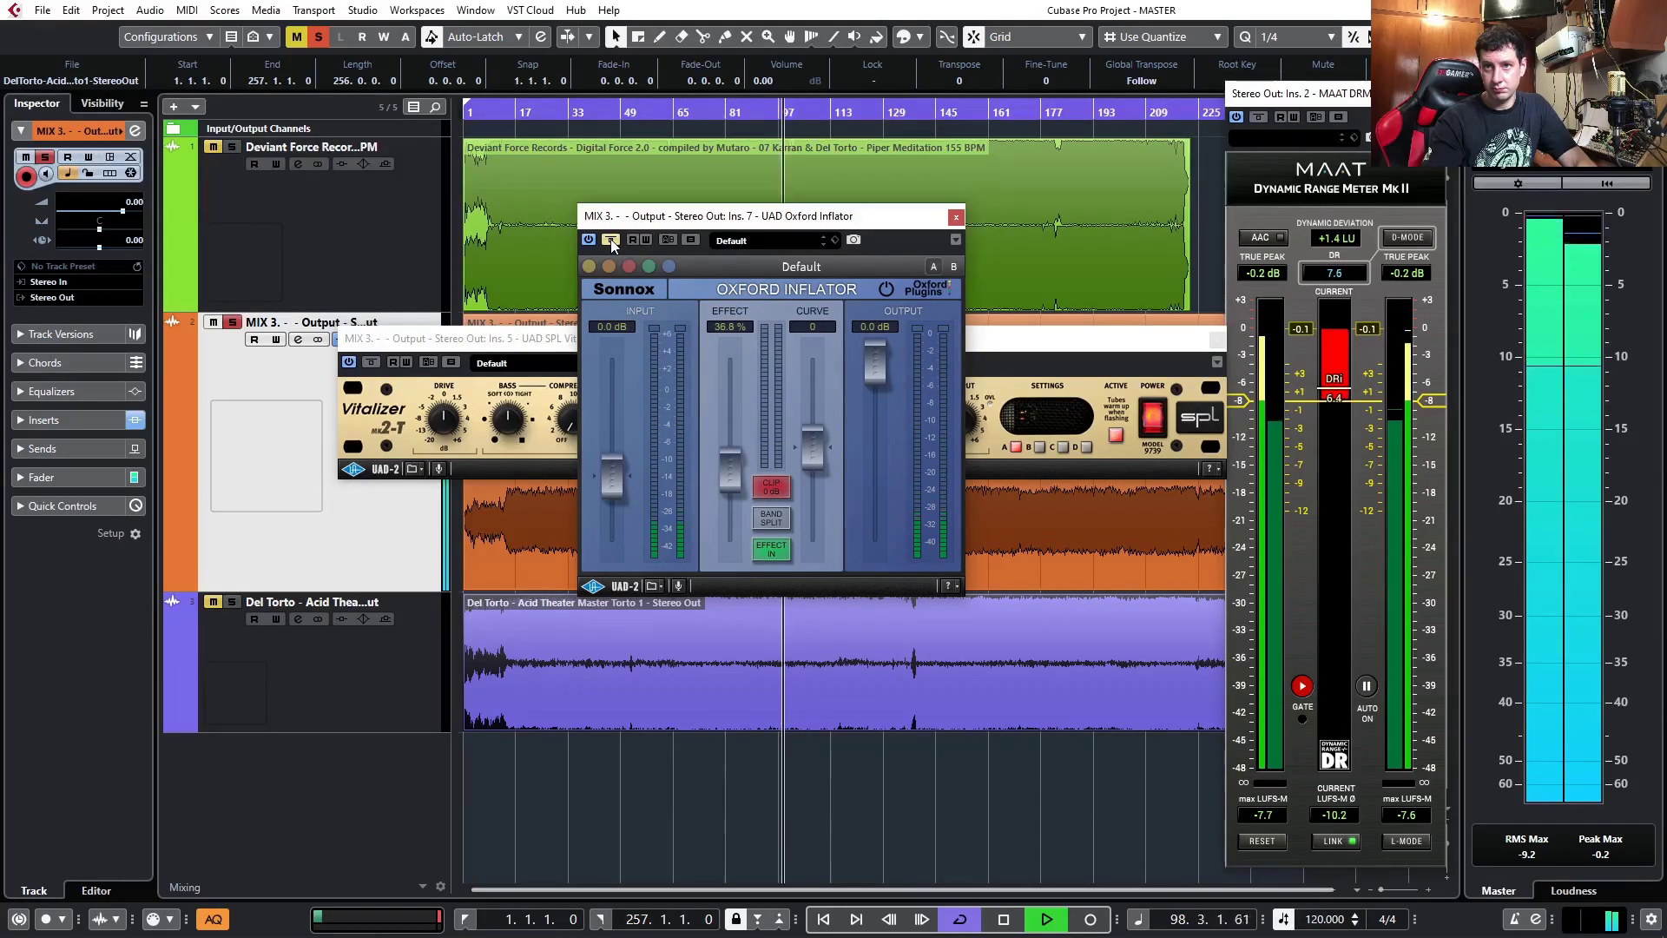
pyautogui.click(611, 240)
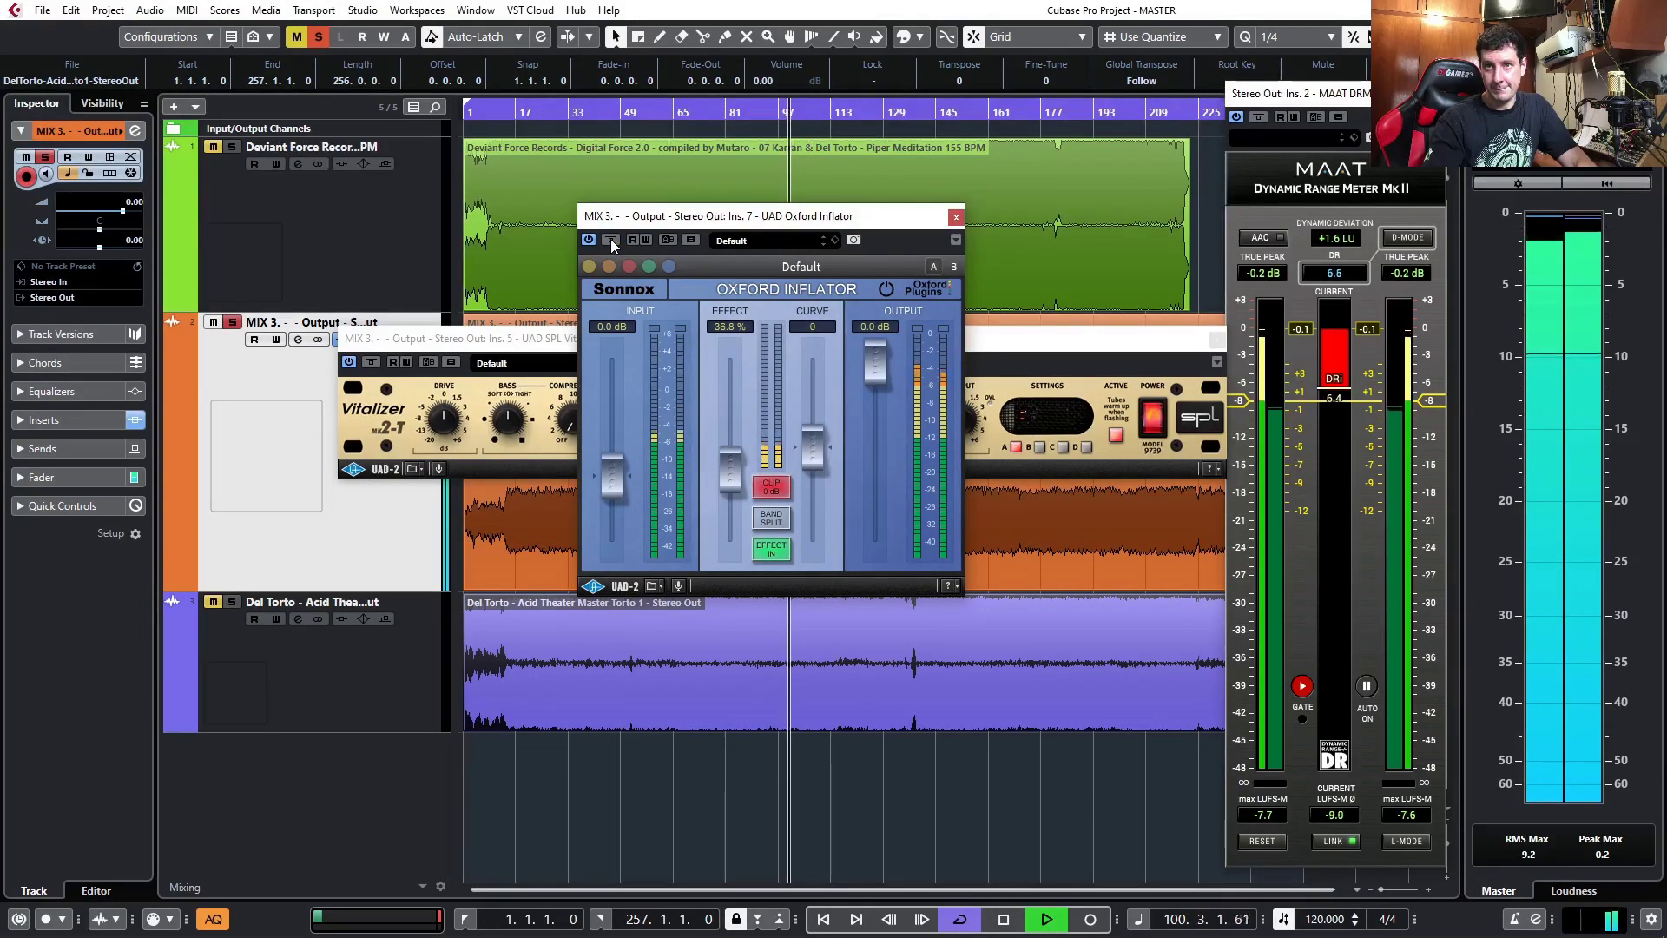
pyautogui.click(611, 240)
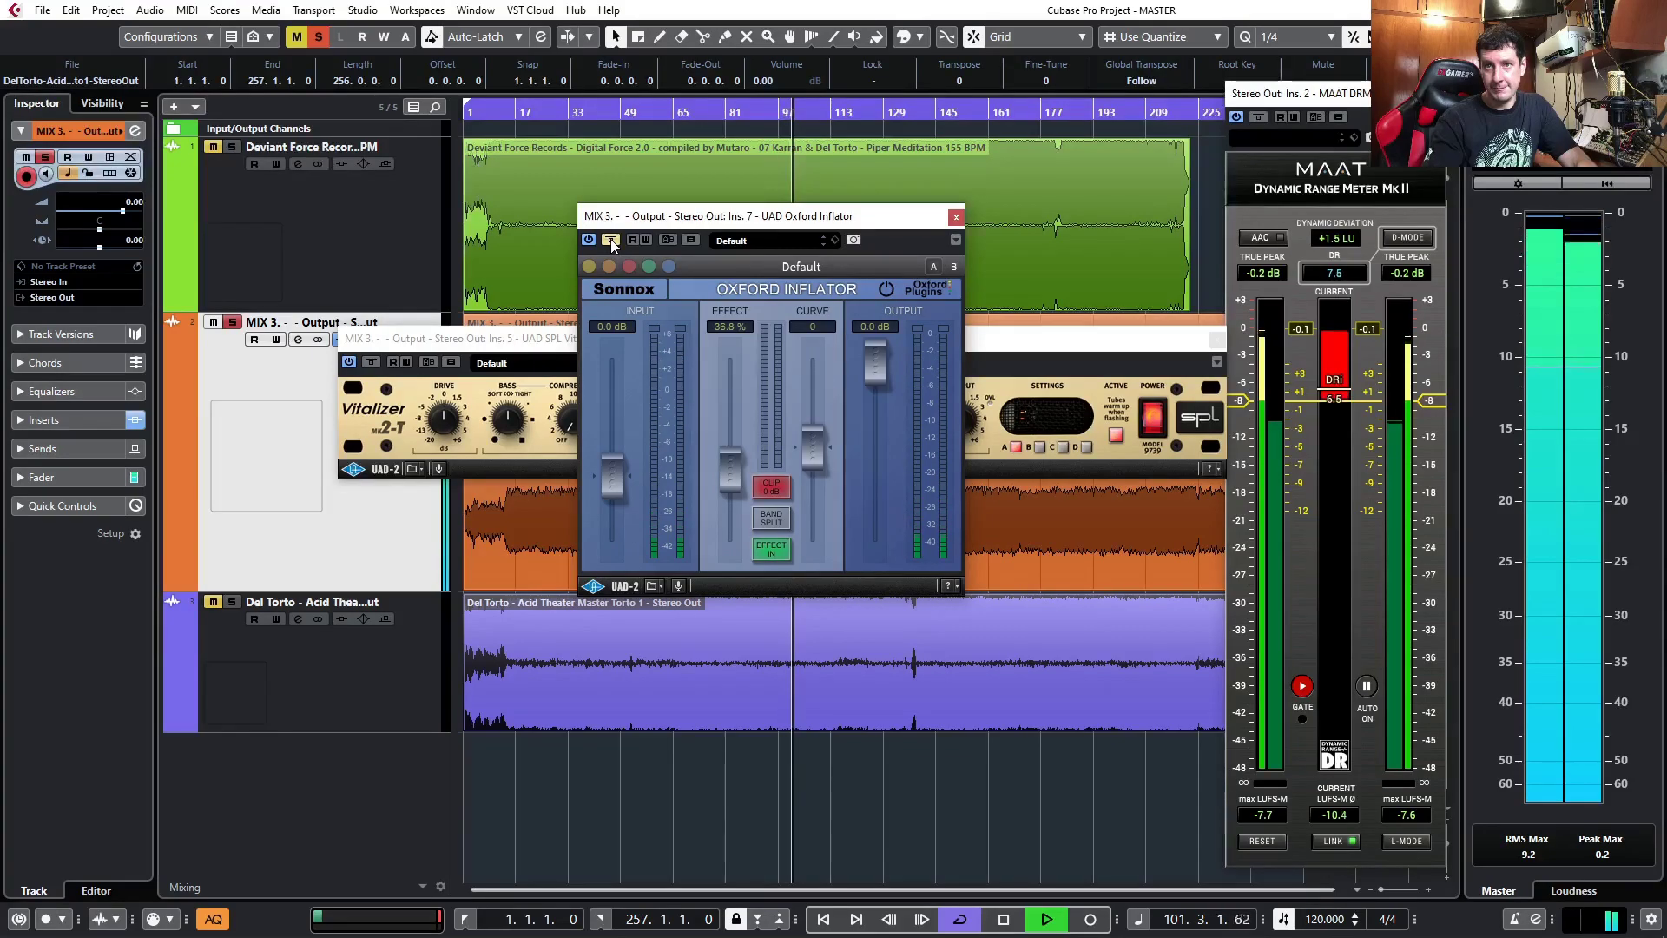
pyautogui.click(611, 239)
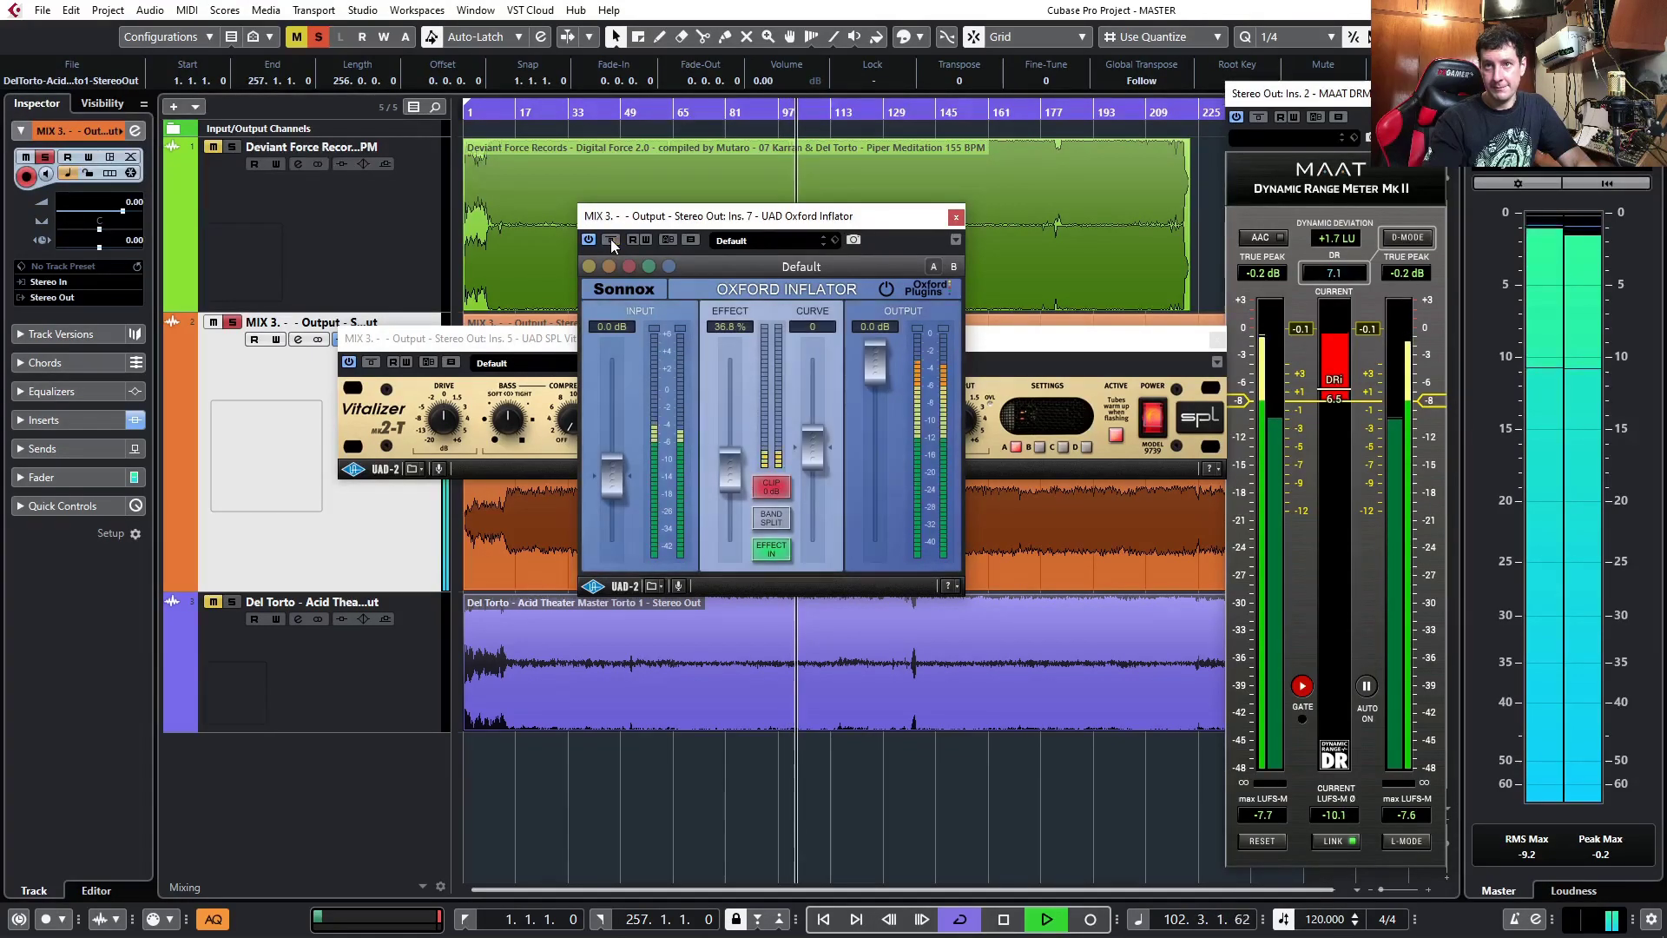
pyautogui.press('space')
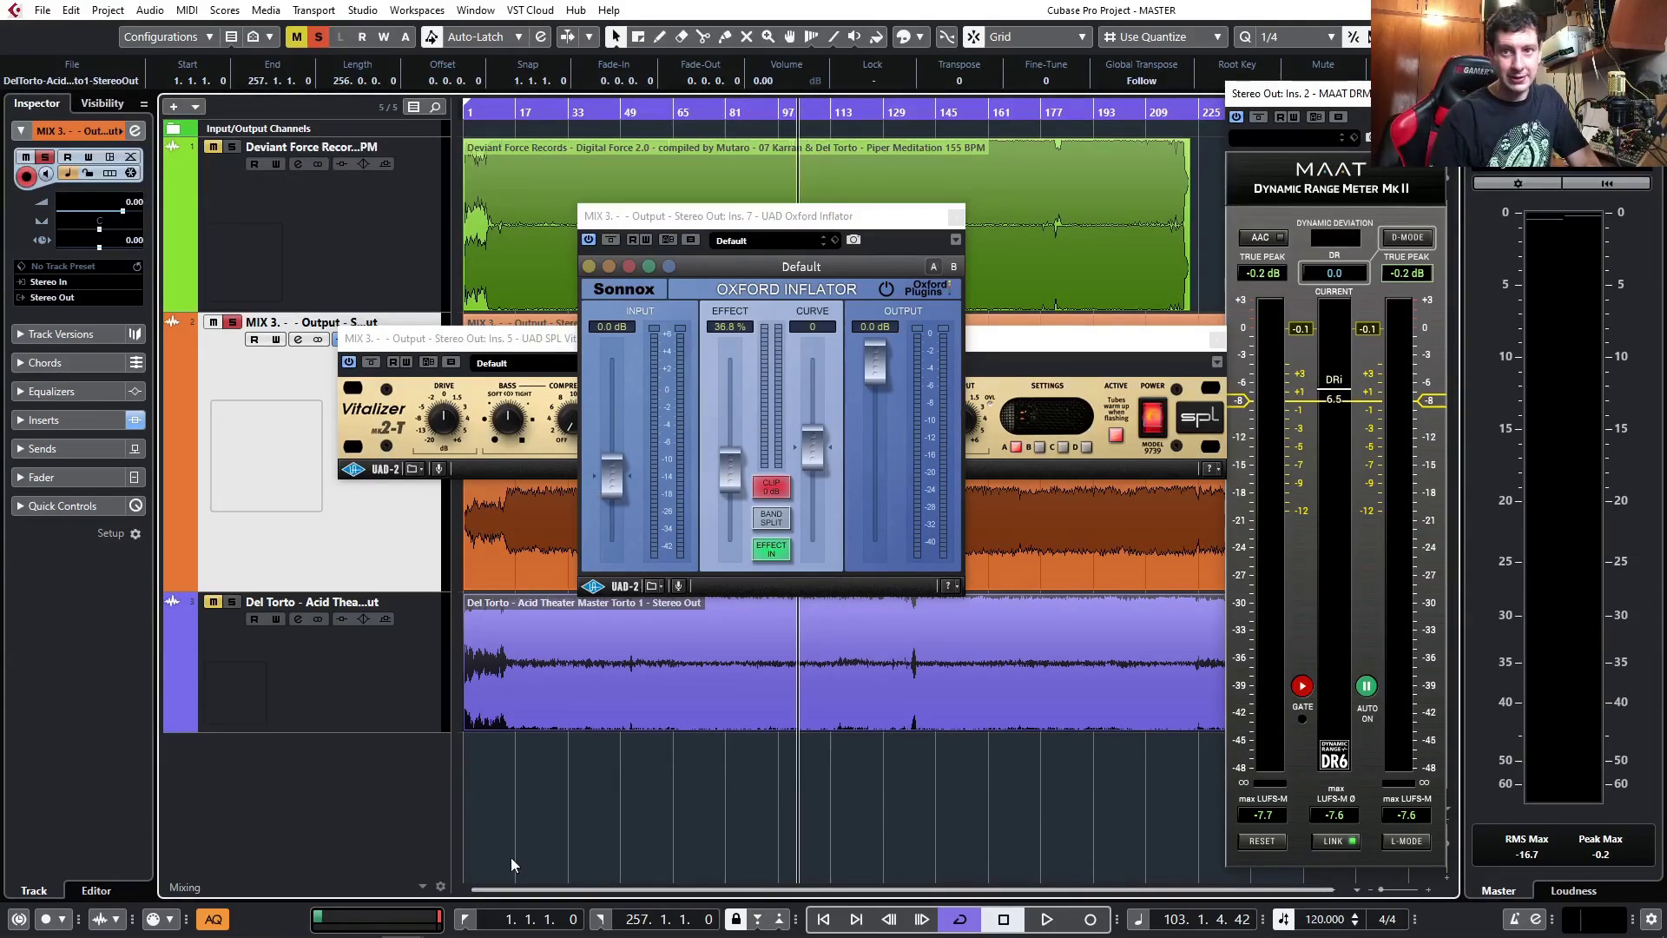
# - Play the mix from about bar 103, audition the Oxford Inflator's Effect amount and bypass with the plug-in left active, and stop playback
pyautogui.click(575, 758)
pyautogui.press('space')
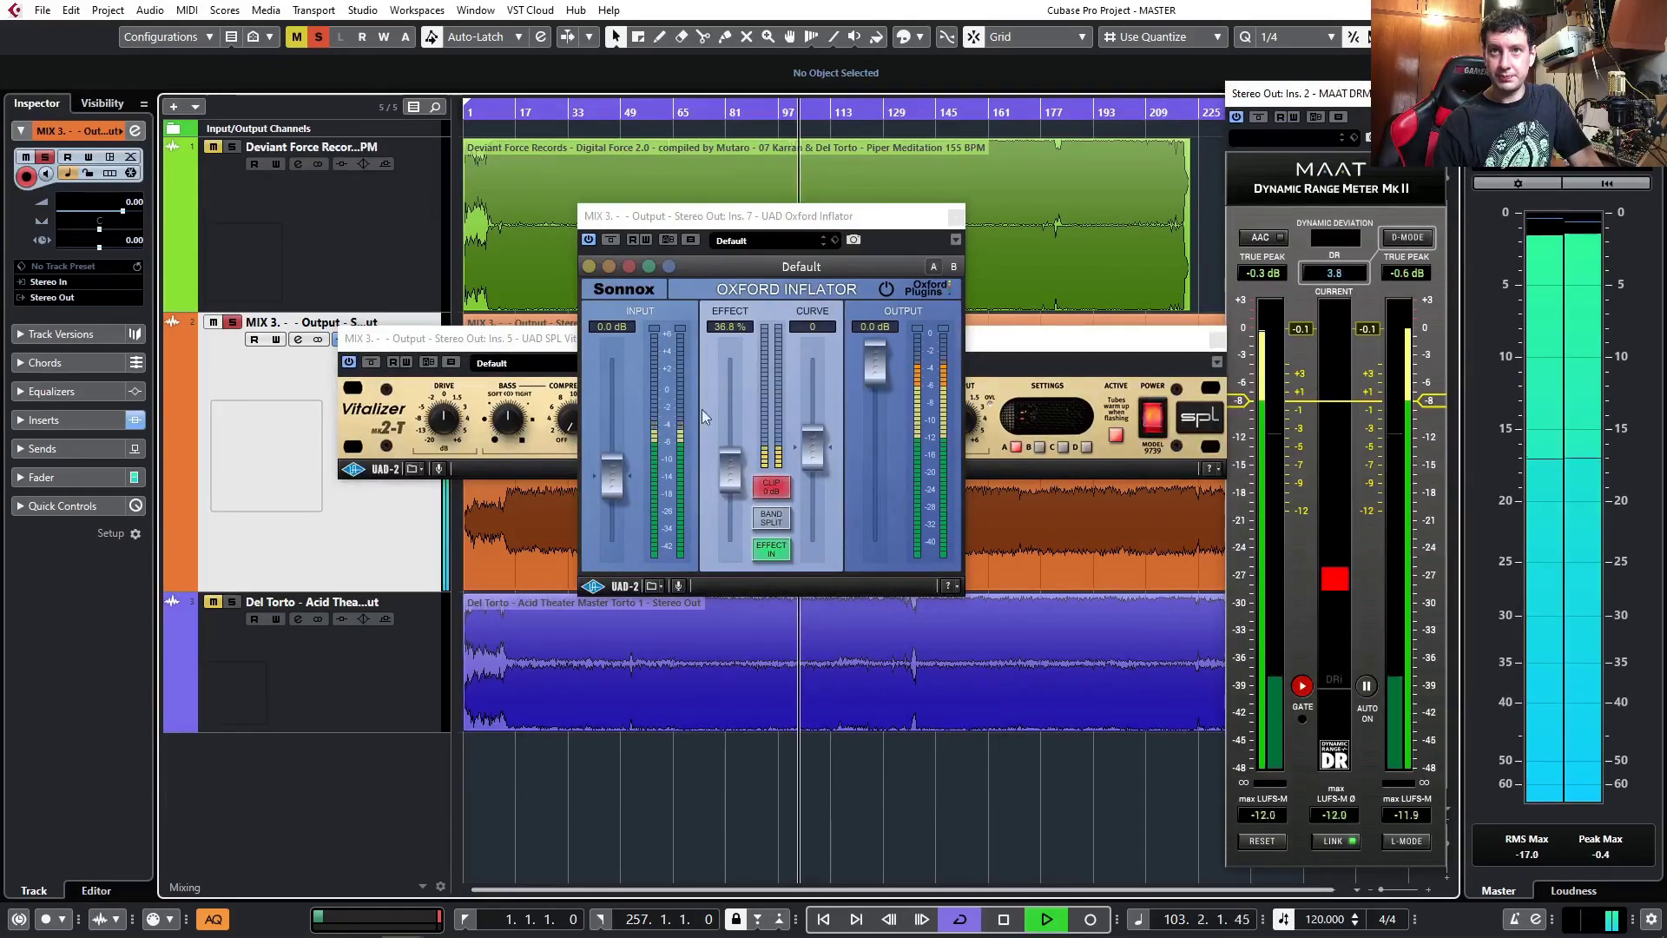
pyautogui.moveTo(727, 481); pyautogui.dragTo(731, 515)
pyautogui.moveTo(732, 491); pyautogui.dragTo(769, 489)
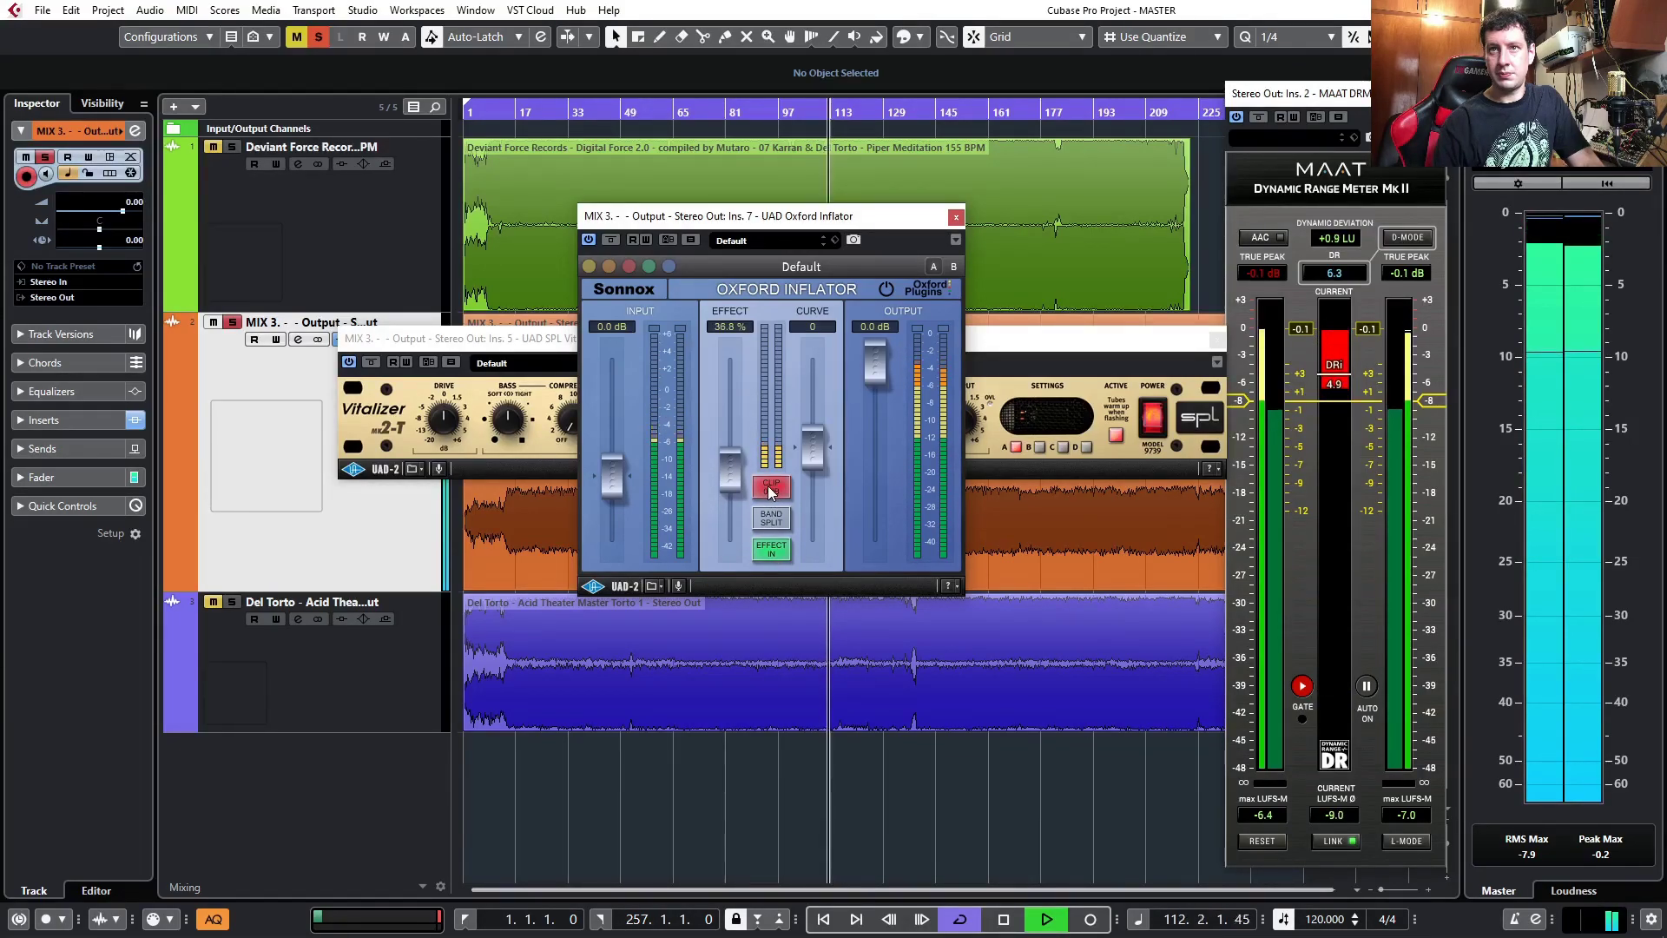
pyautogui.click(606, 238)
pyautogui.click(606, 238)
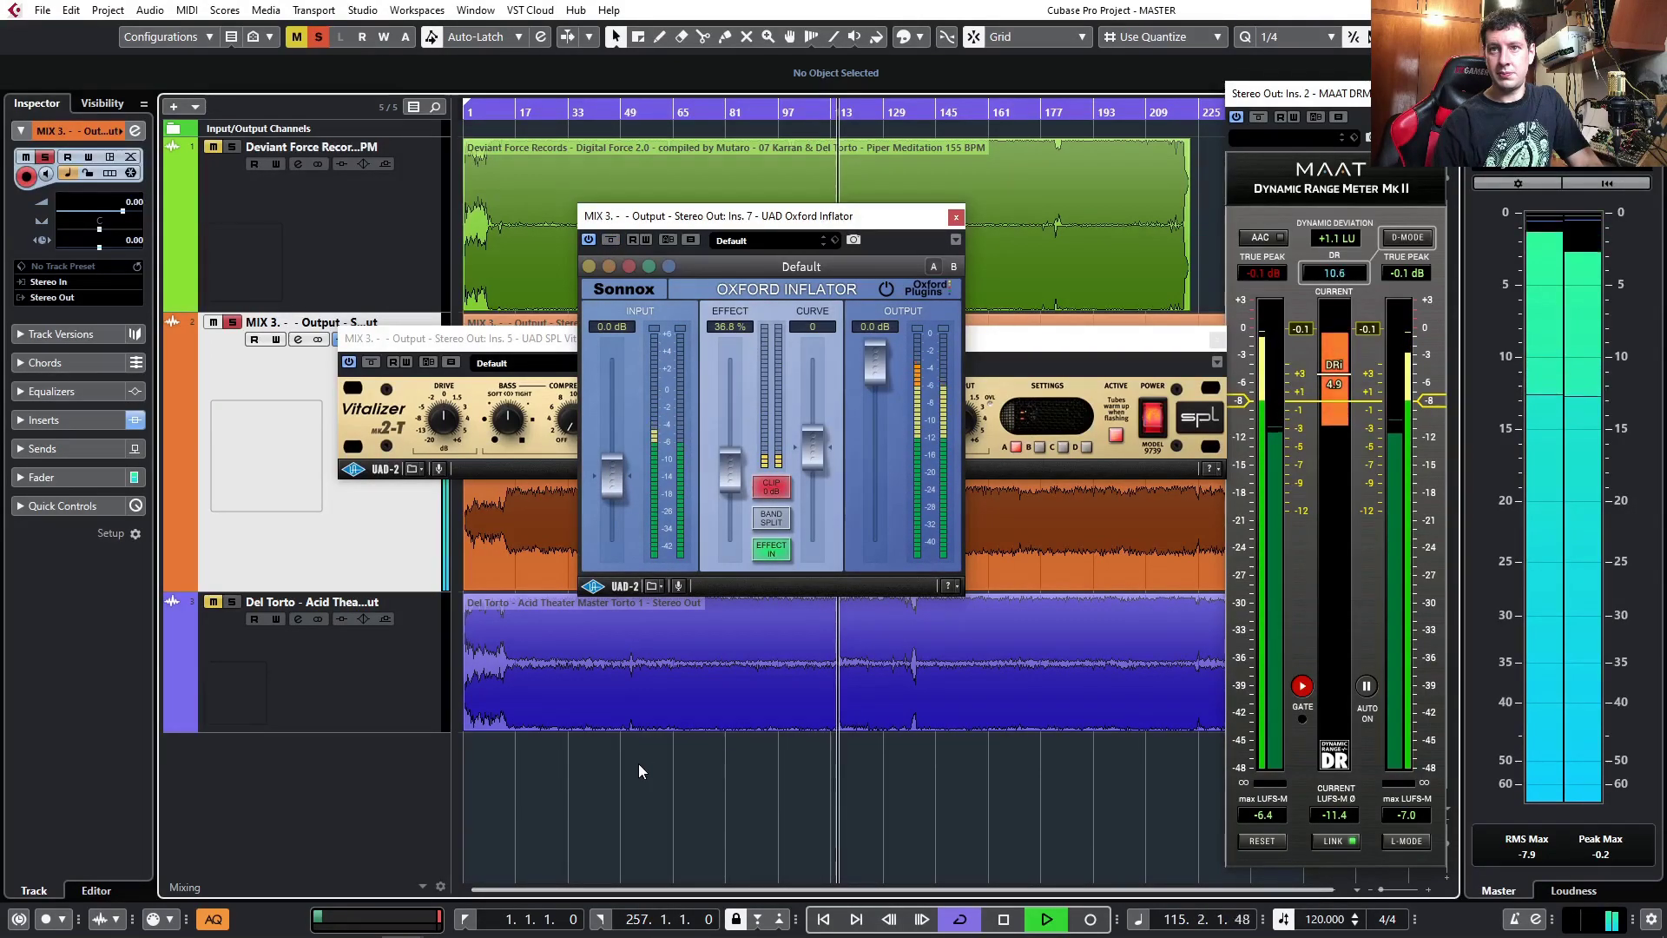
pyautogui.press('space')
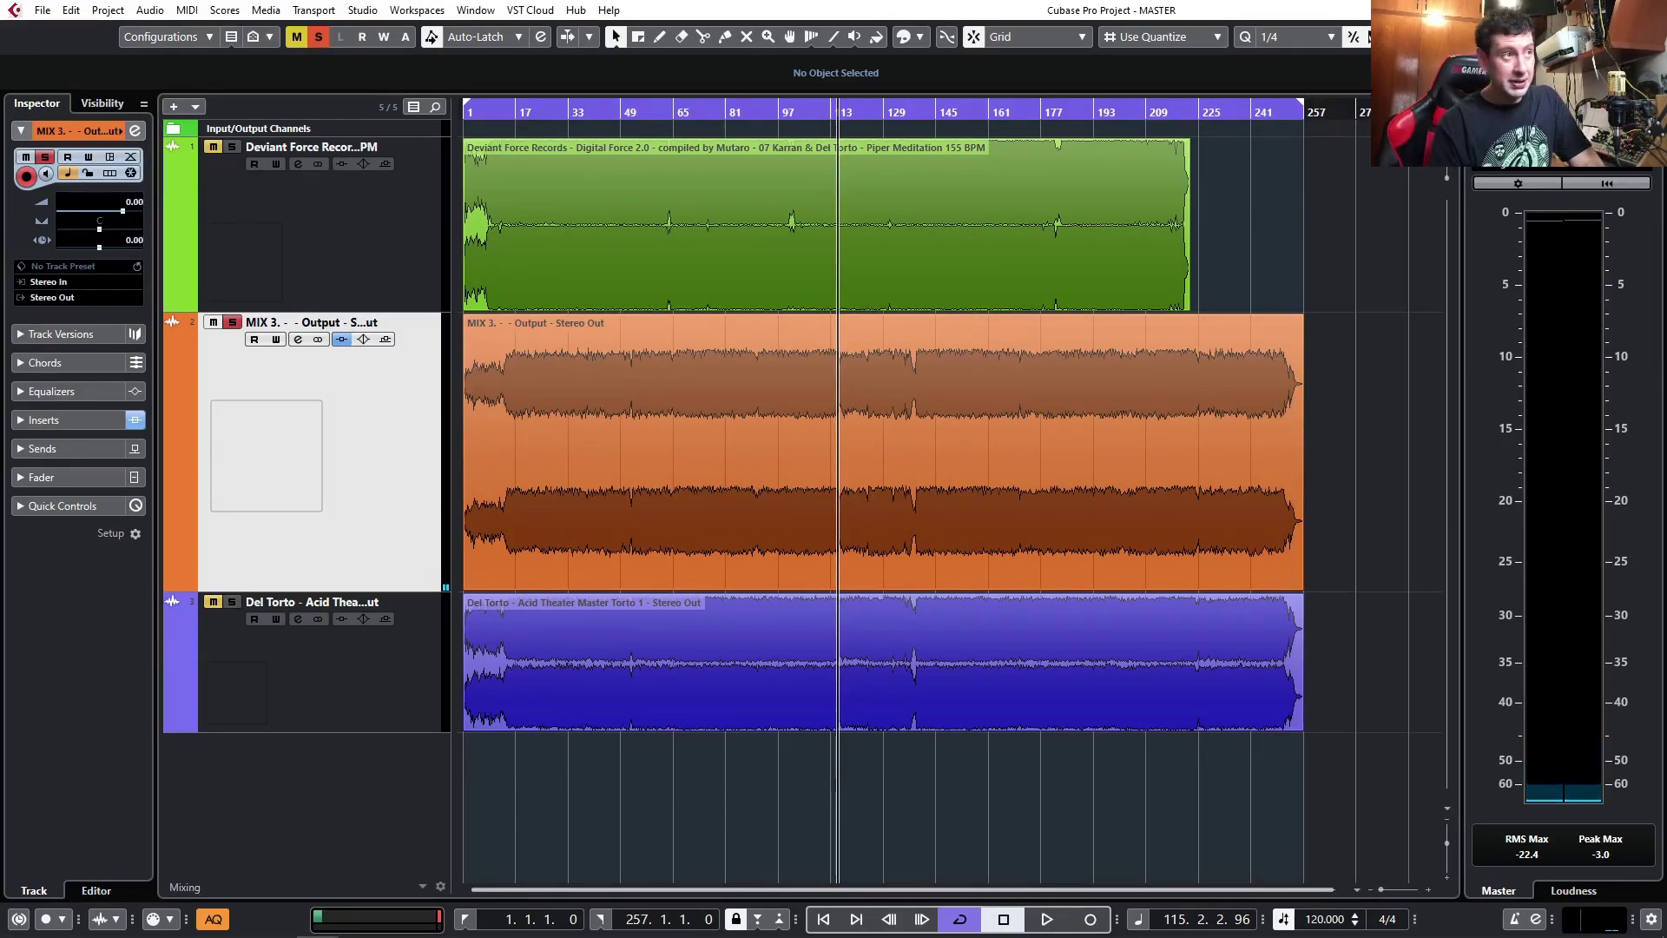
# - Open the MIX 3 track's channel settings and its Oxford Limiter insert, and play the mix from about bar 115
pyautogui.click(465, 748)
pyautogui.click(298, 339)
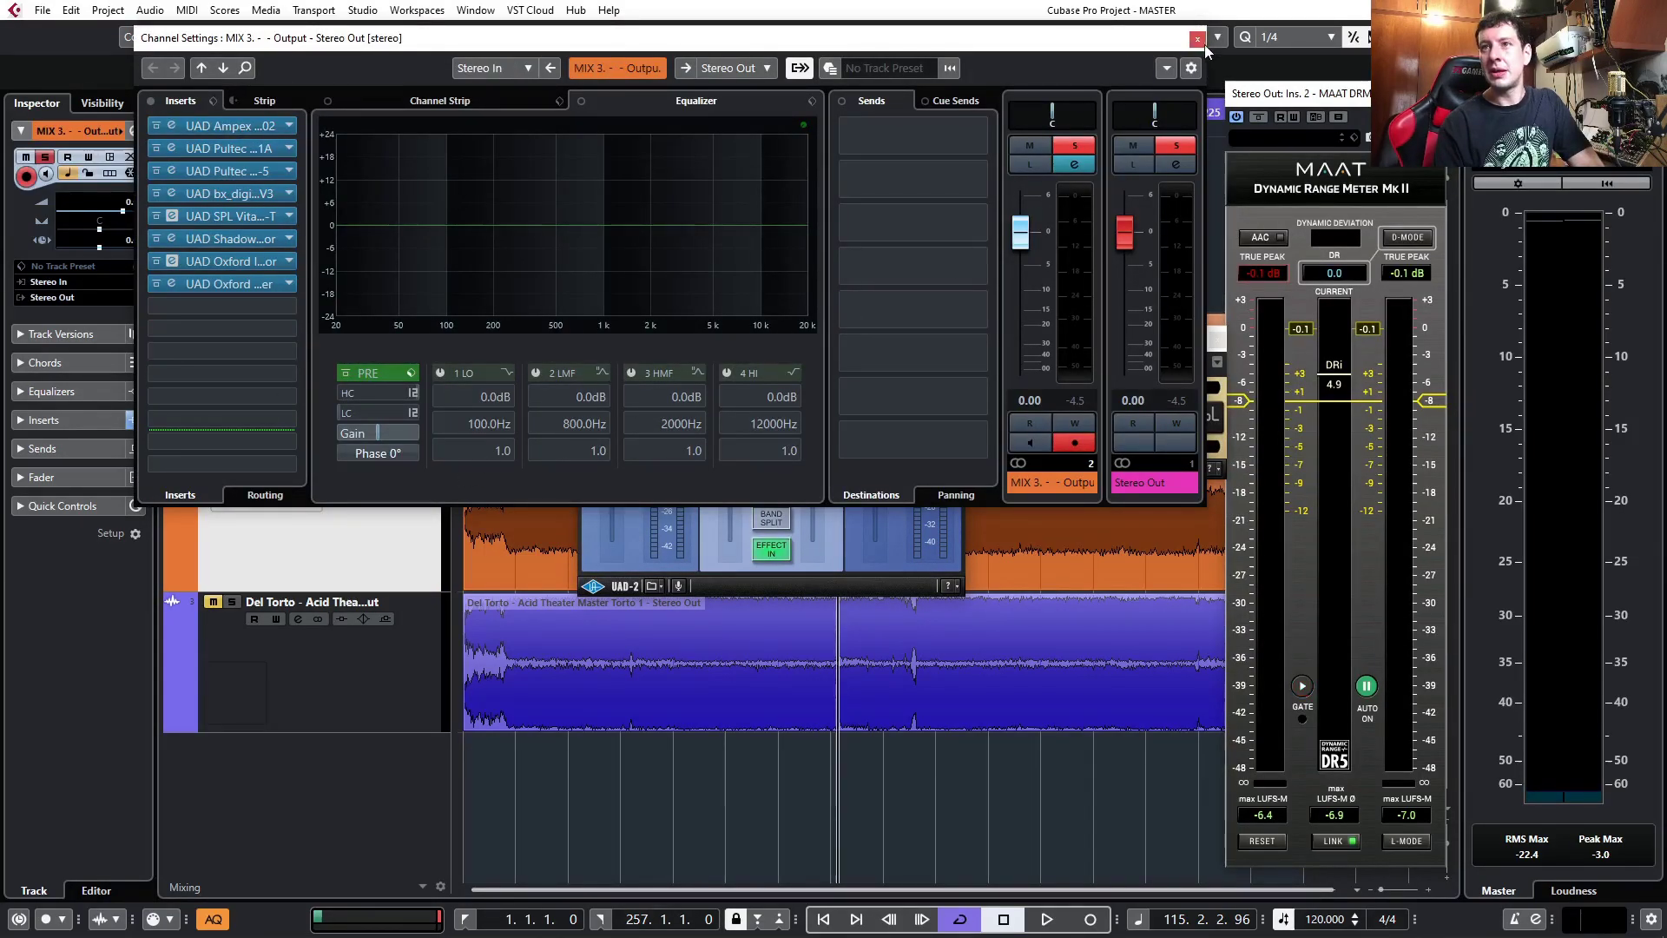
pyautogui.click(171, 283)
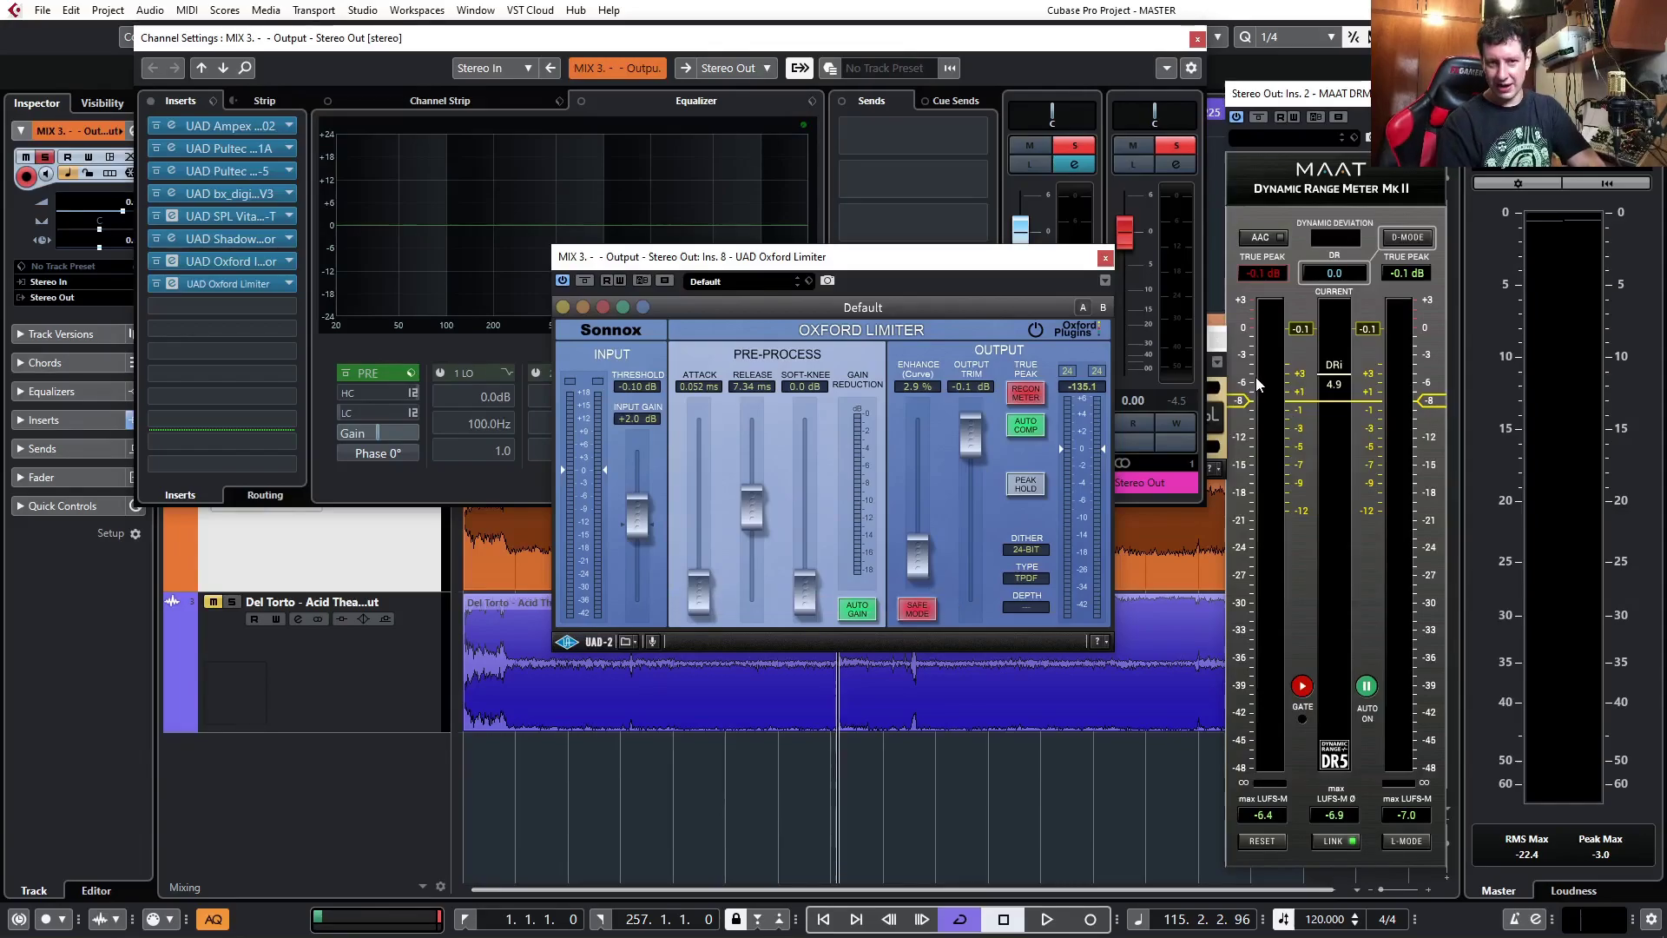
pyautogui.click(513, 781)
pyautogui.press('space')
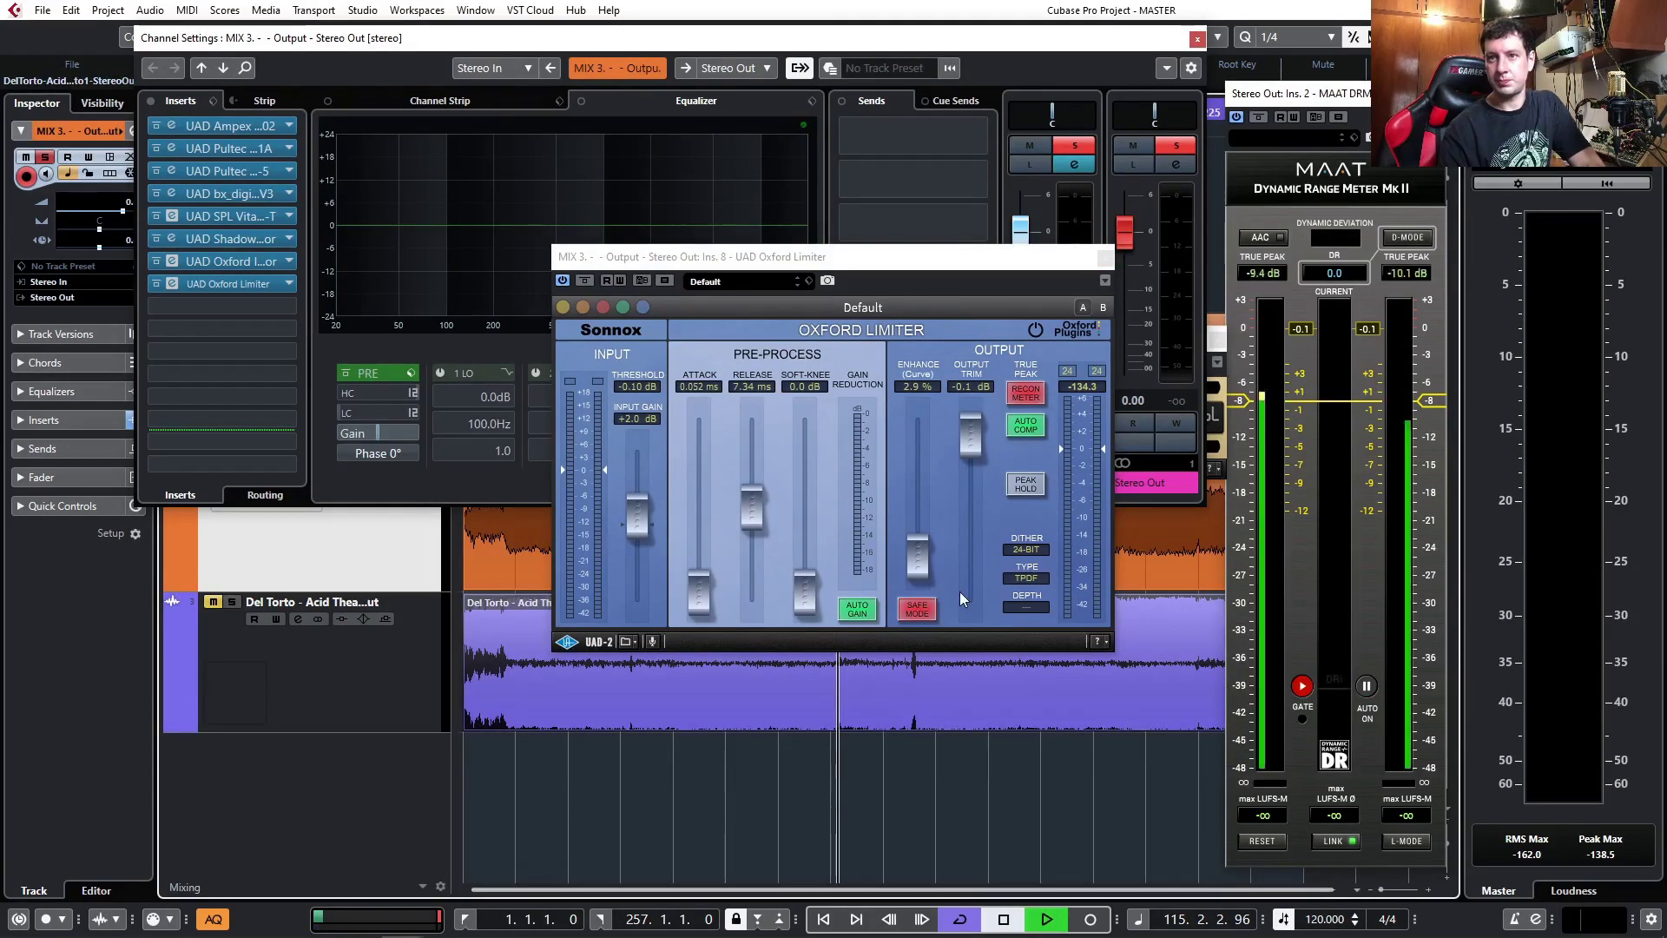
# - Compare the Oxford Limiter's Enhance amount at 125 % and 0 % during playback, return it to 2.9 % and stop playback
pyautogui.moveTo(918, 560); pyautogui.dragTo(919, 411)
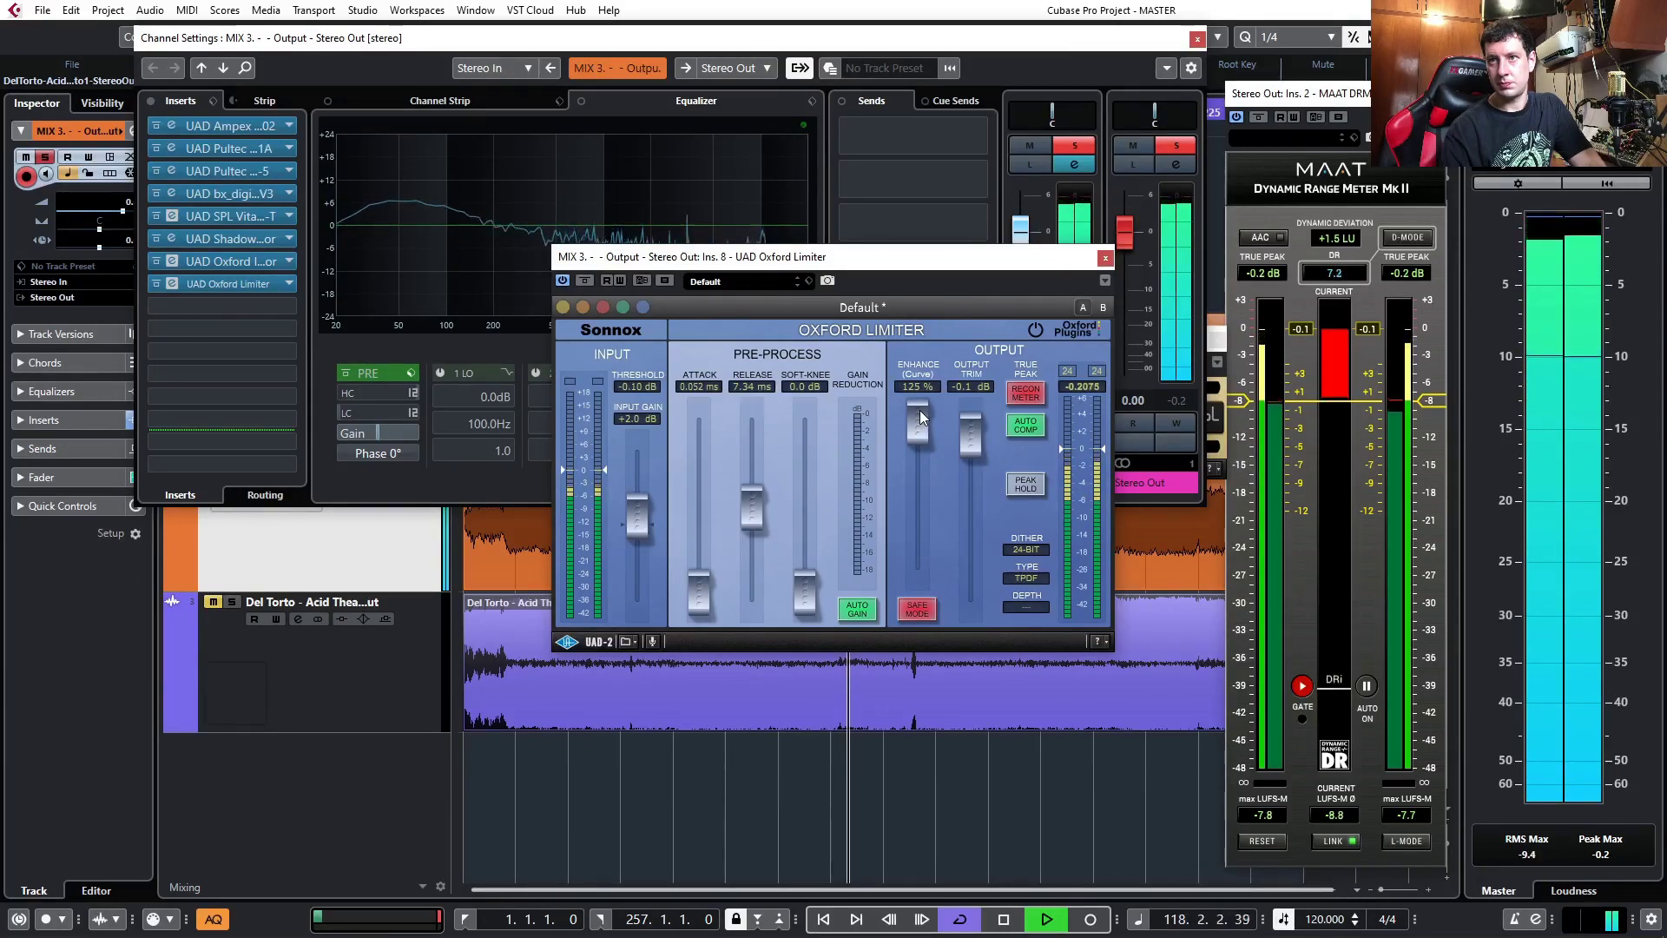
pyautogui.moveTo(919, 410); pyautogui.dragTo(931, 596)
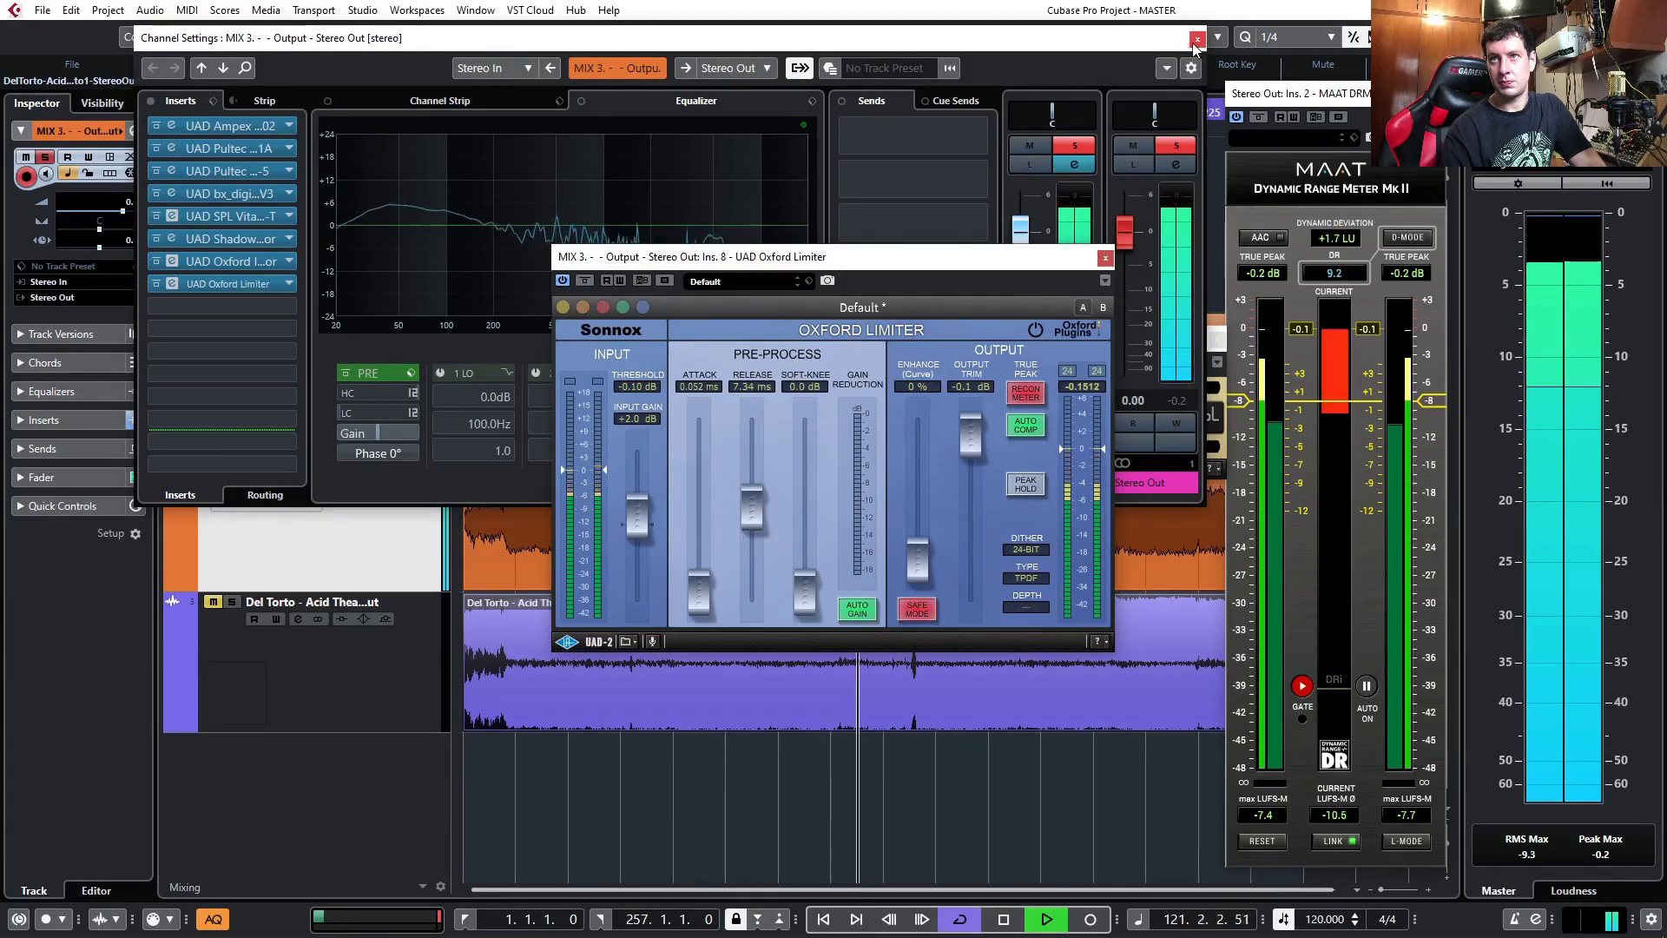
pyautogui.moveTo(905, 571); pyautogui.dragTo(940, 623)
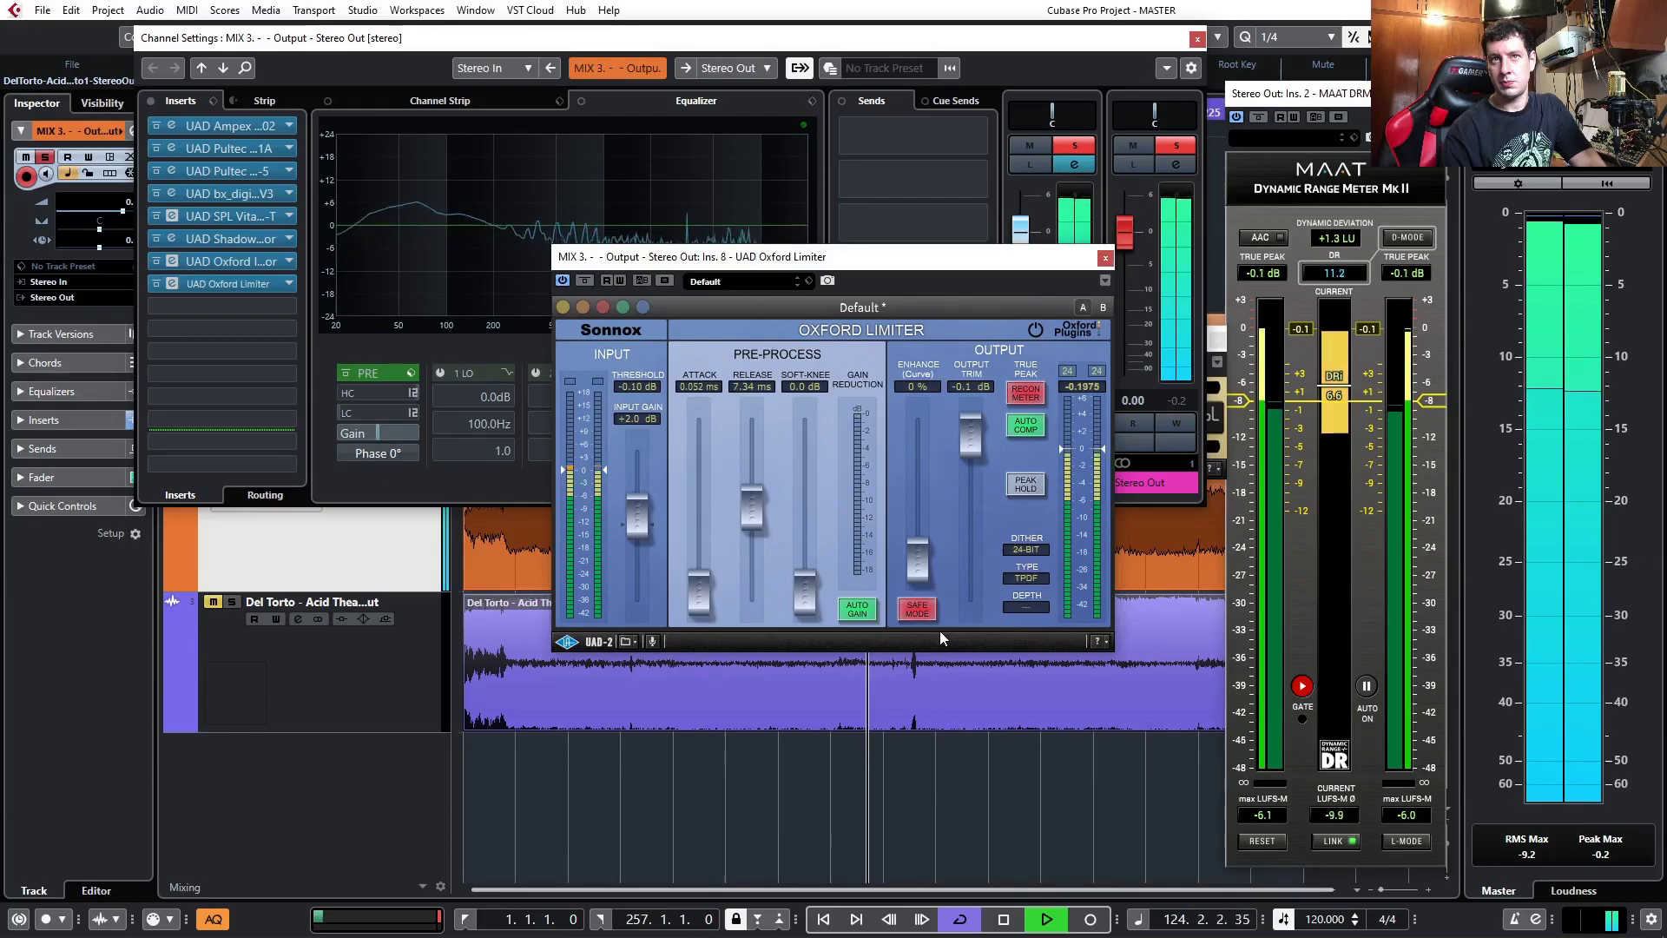
pyautogui.moveTo(920, 555); pyautogui.dragTo(933, 395)
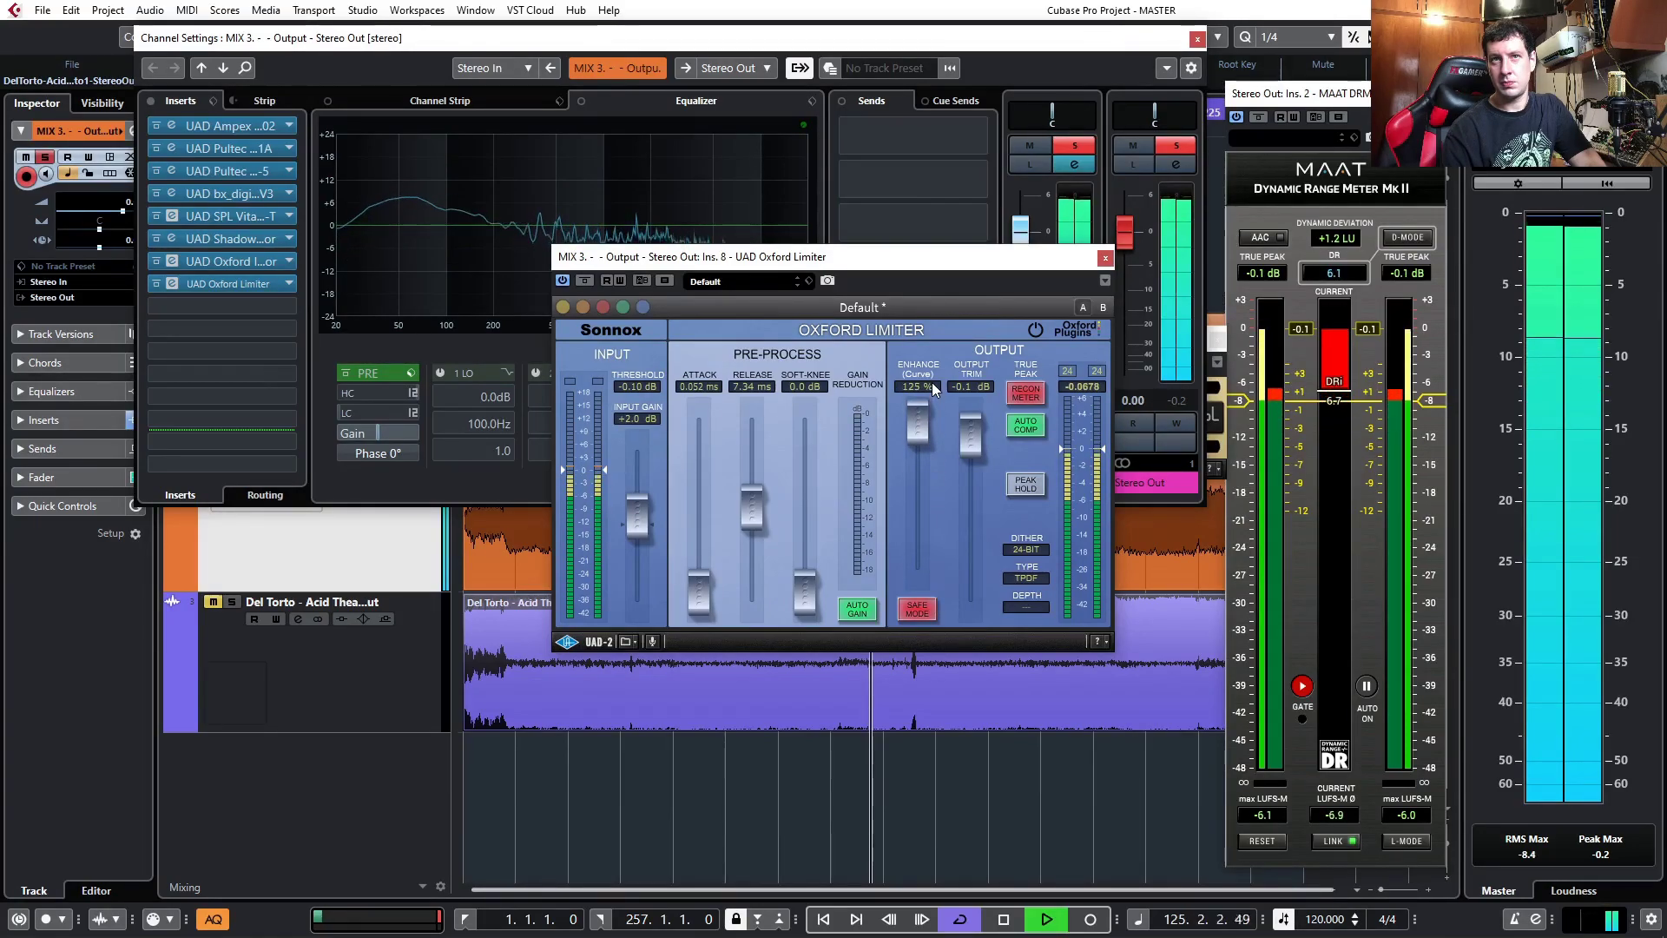
pyautogui.moveTo(931, 382); pyautogui.dragTo(929, 529)
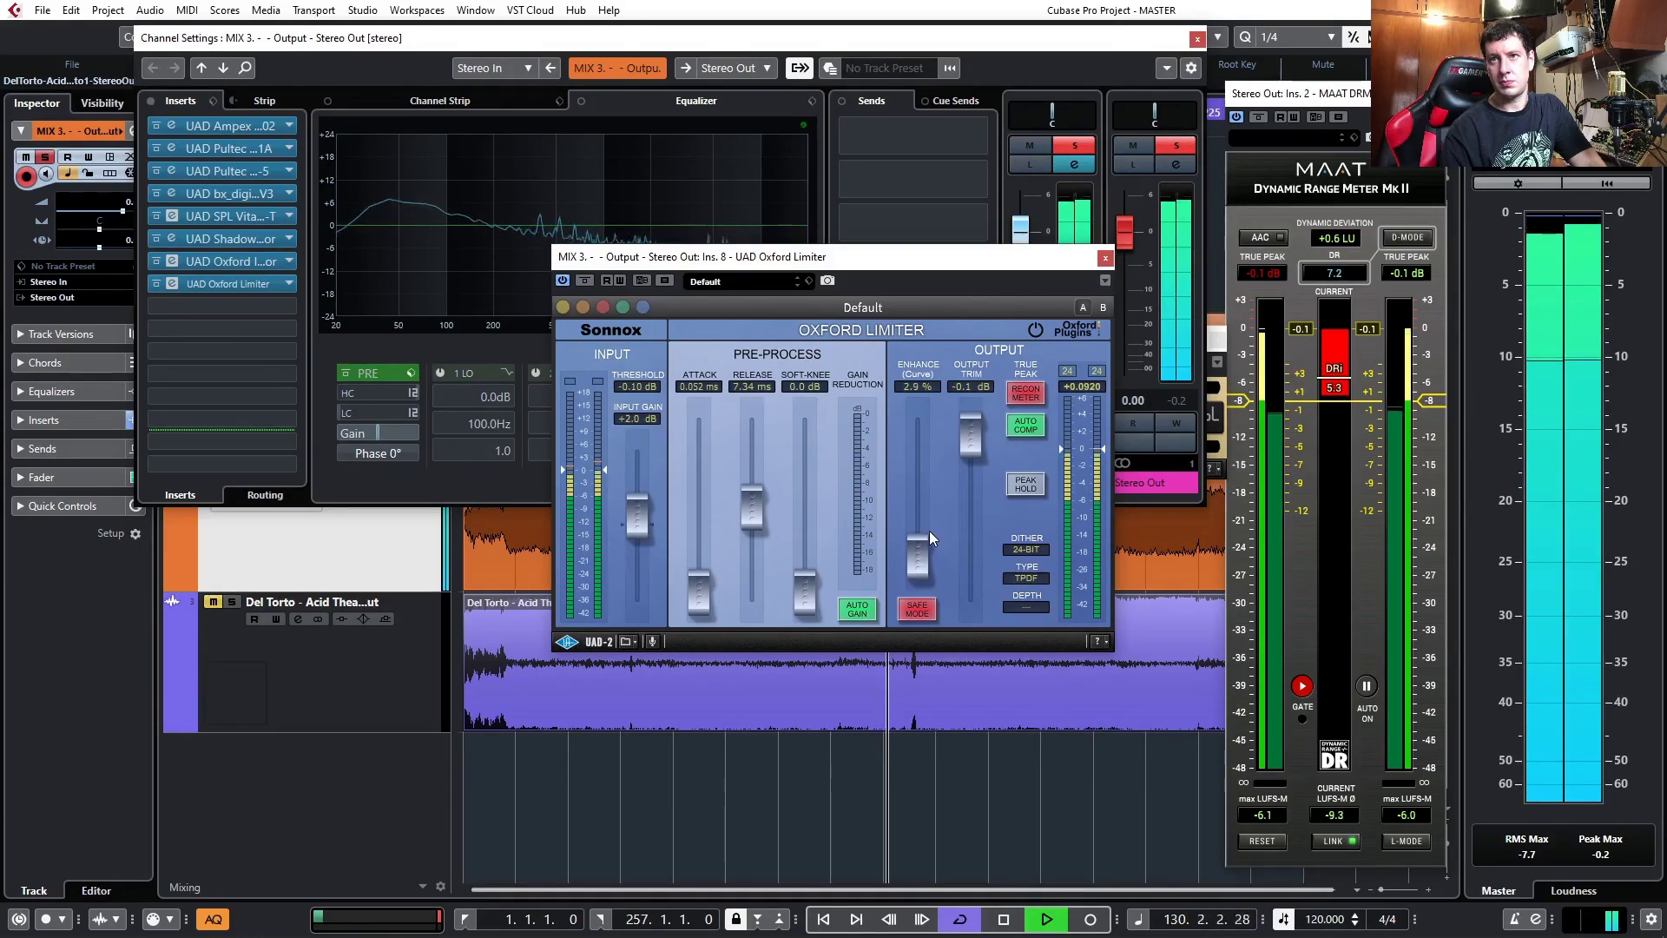
pyautogui.click(830, 813)
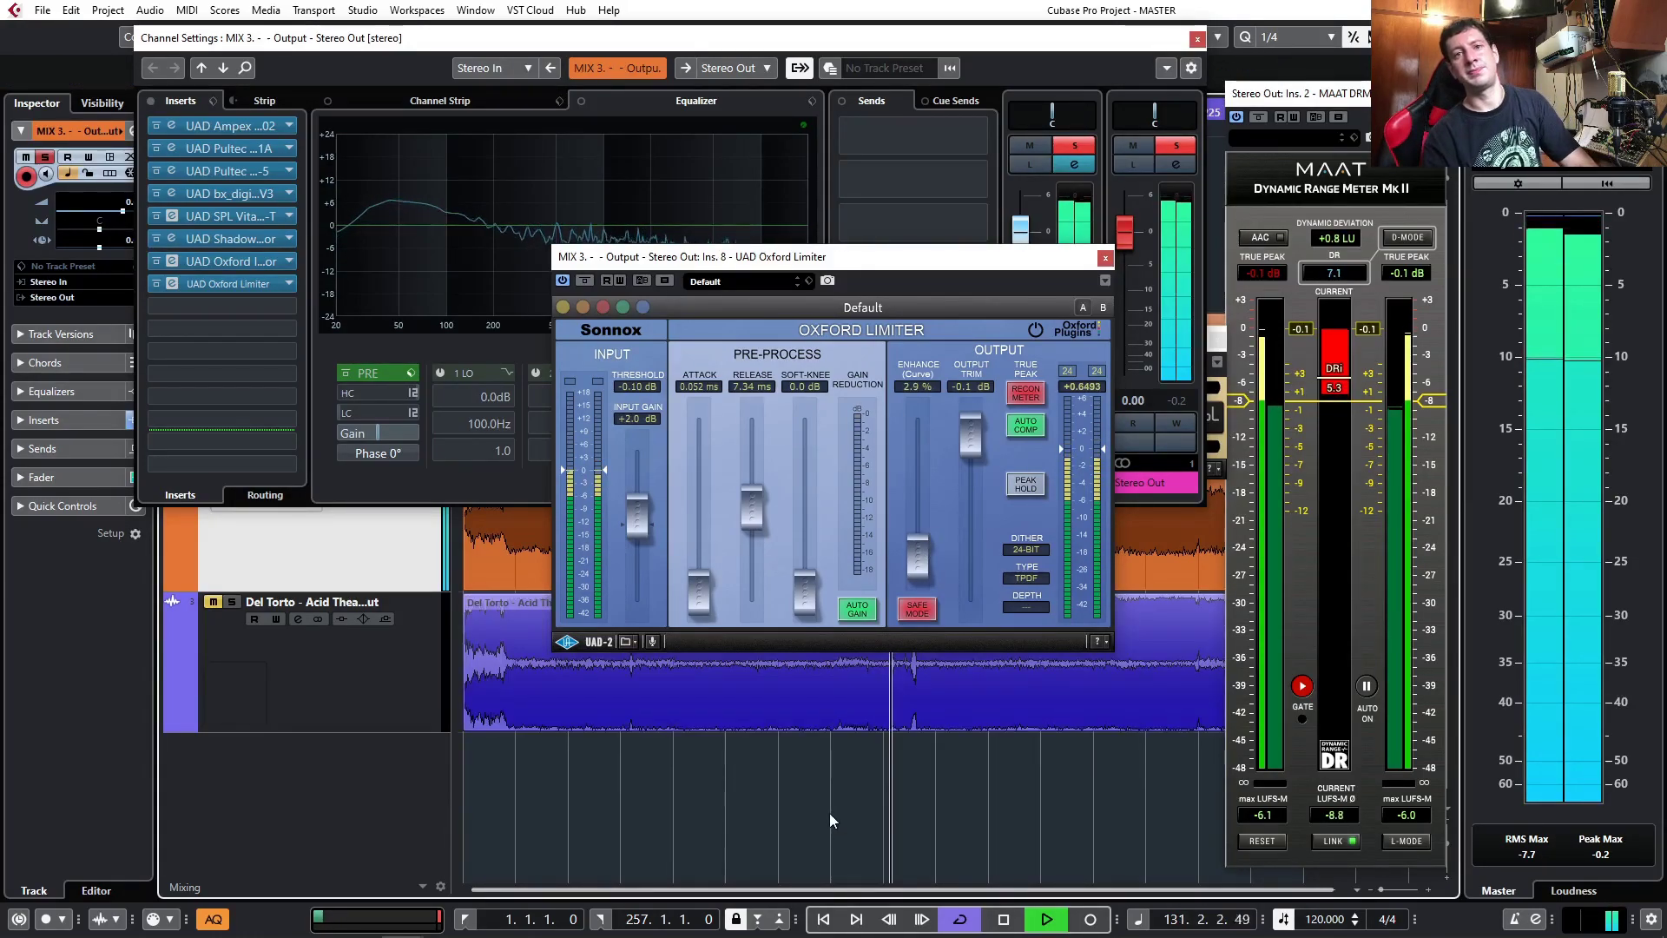
pyautogui.press('space')
pyautogui.hotkey('ctrl', 'w')
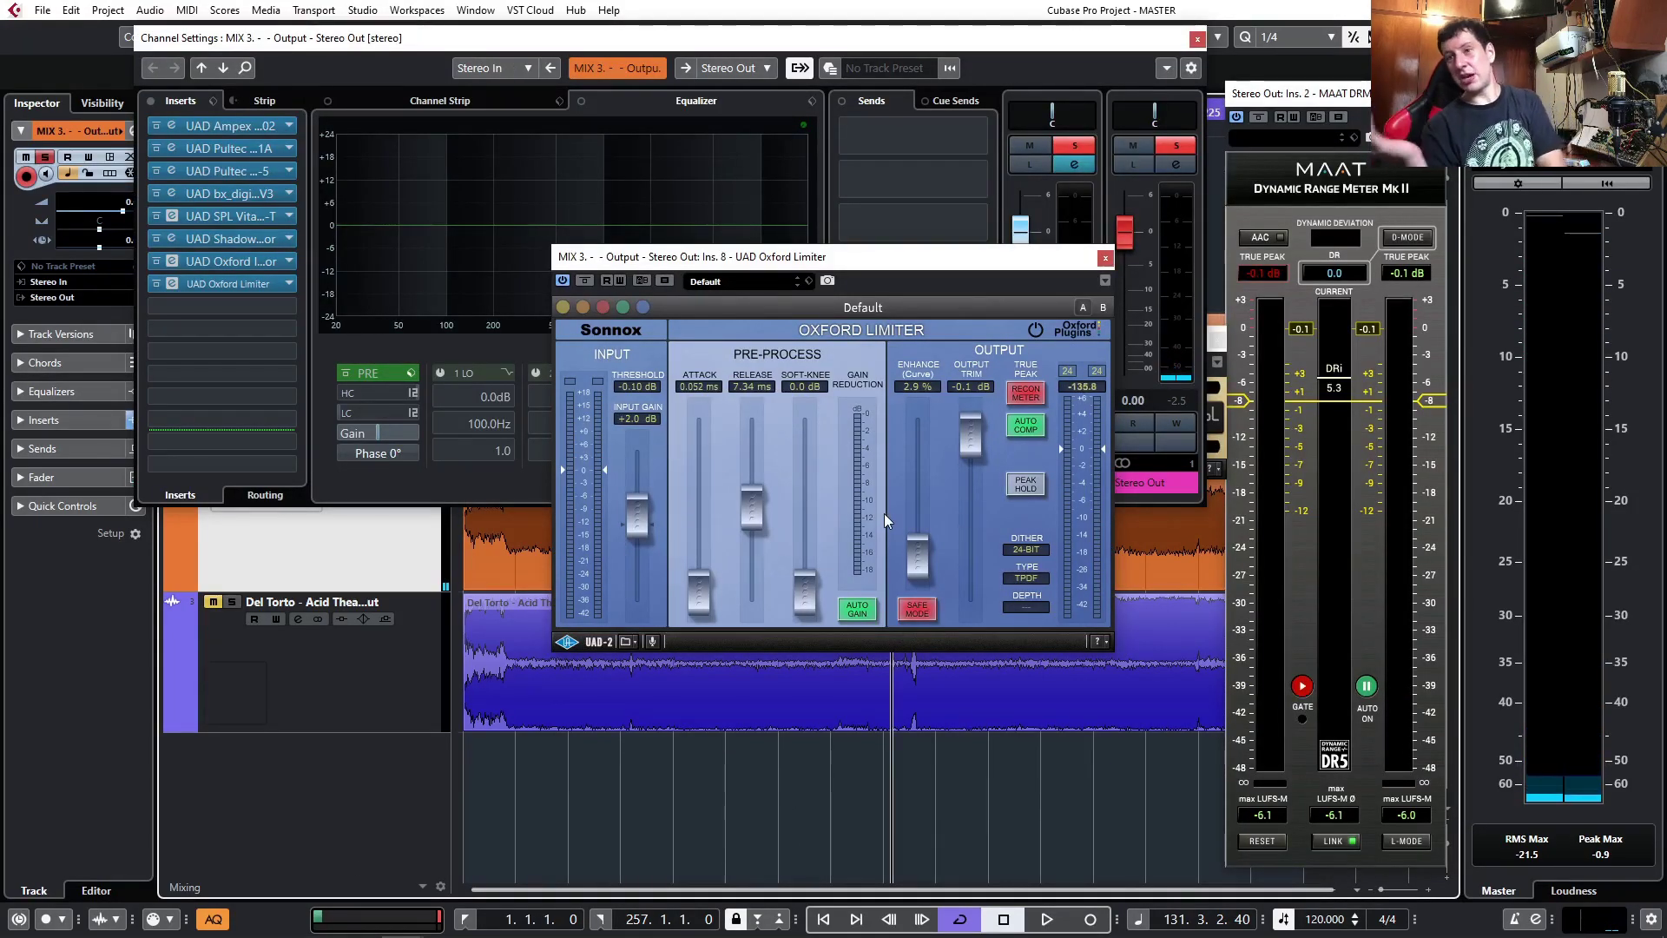
# - Reset the MAAT dynamic range meter and open the Ampex ATR-102, Pultec EQP-1A and Pultec MEQ-5 inserts for review
pyautogui.click(1262, 842)
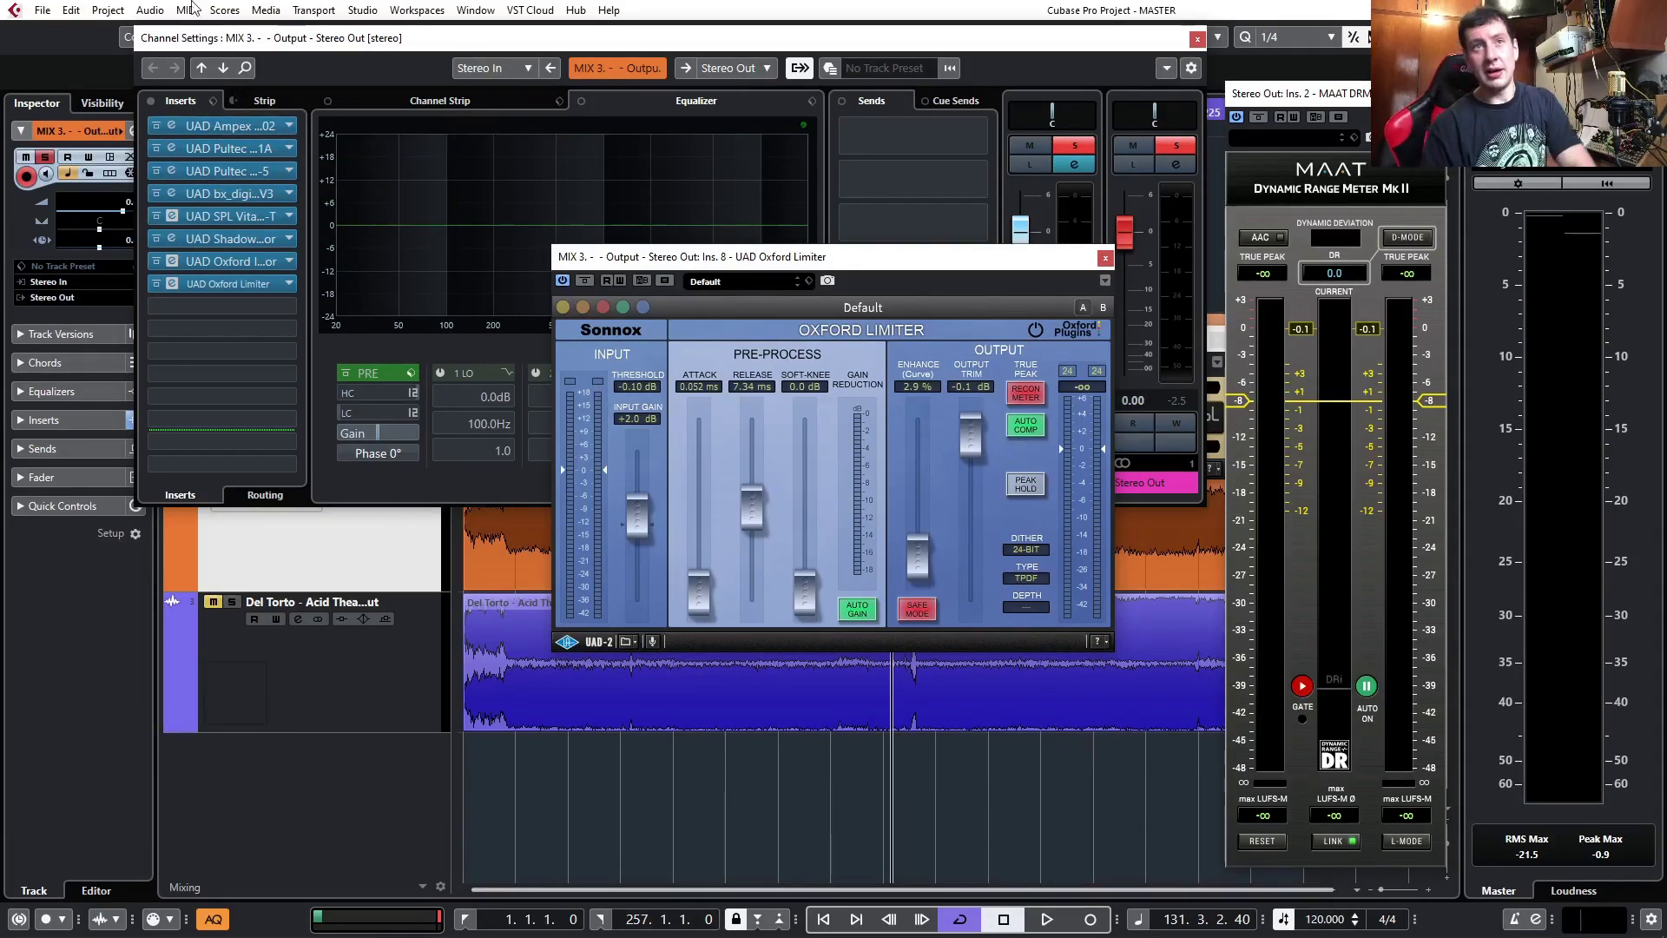
pyautogui.click(170, 127)
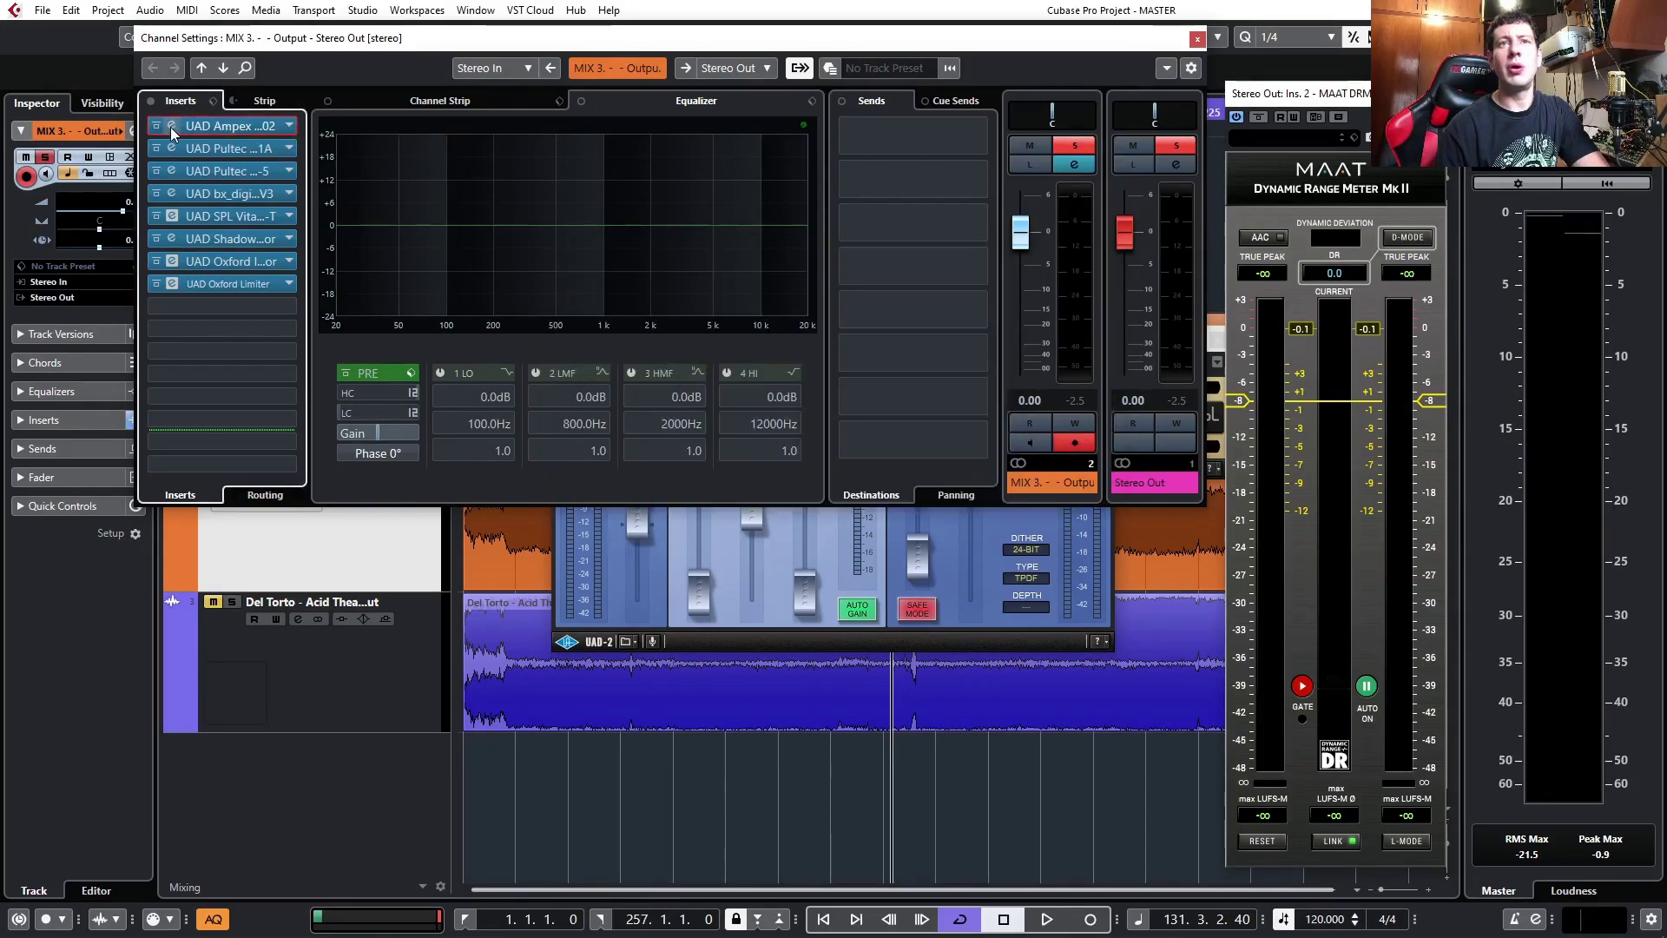
pyautogui.moveTo(488, 153); pyautogui.dragTo(785, 77)
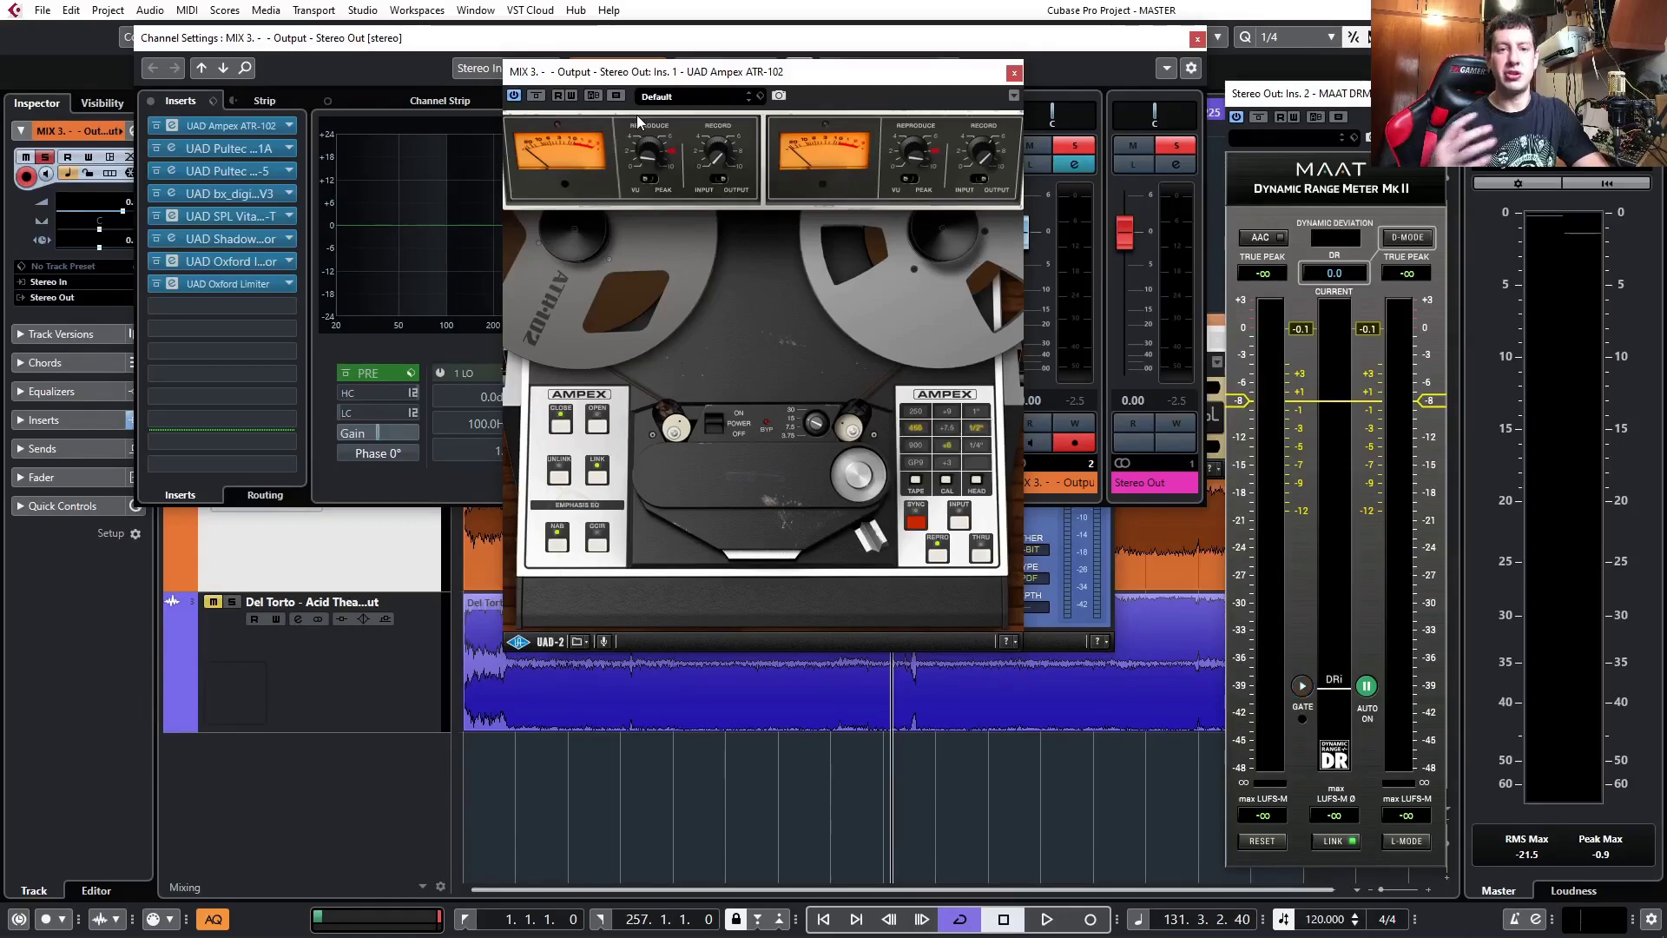
pyautogui.click(169, 151)
pyautogui.click(172, 172)
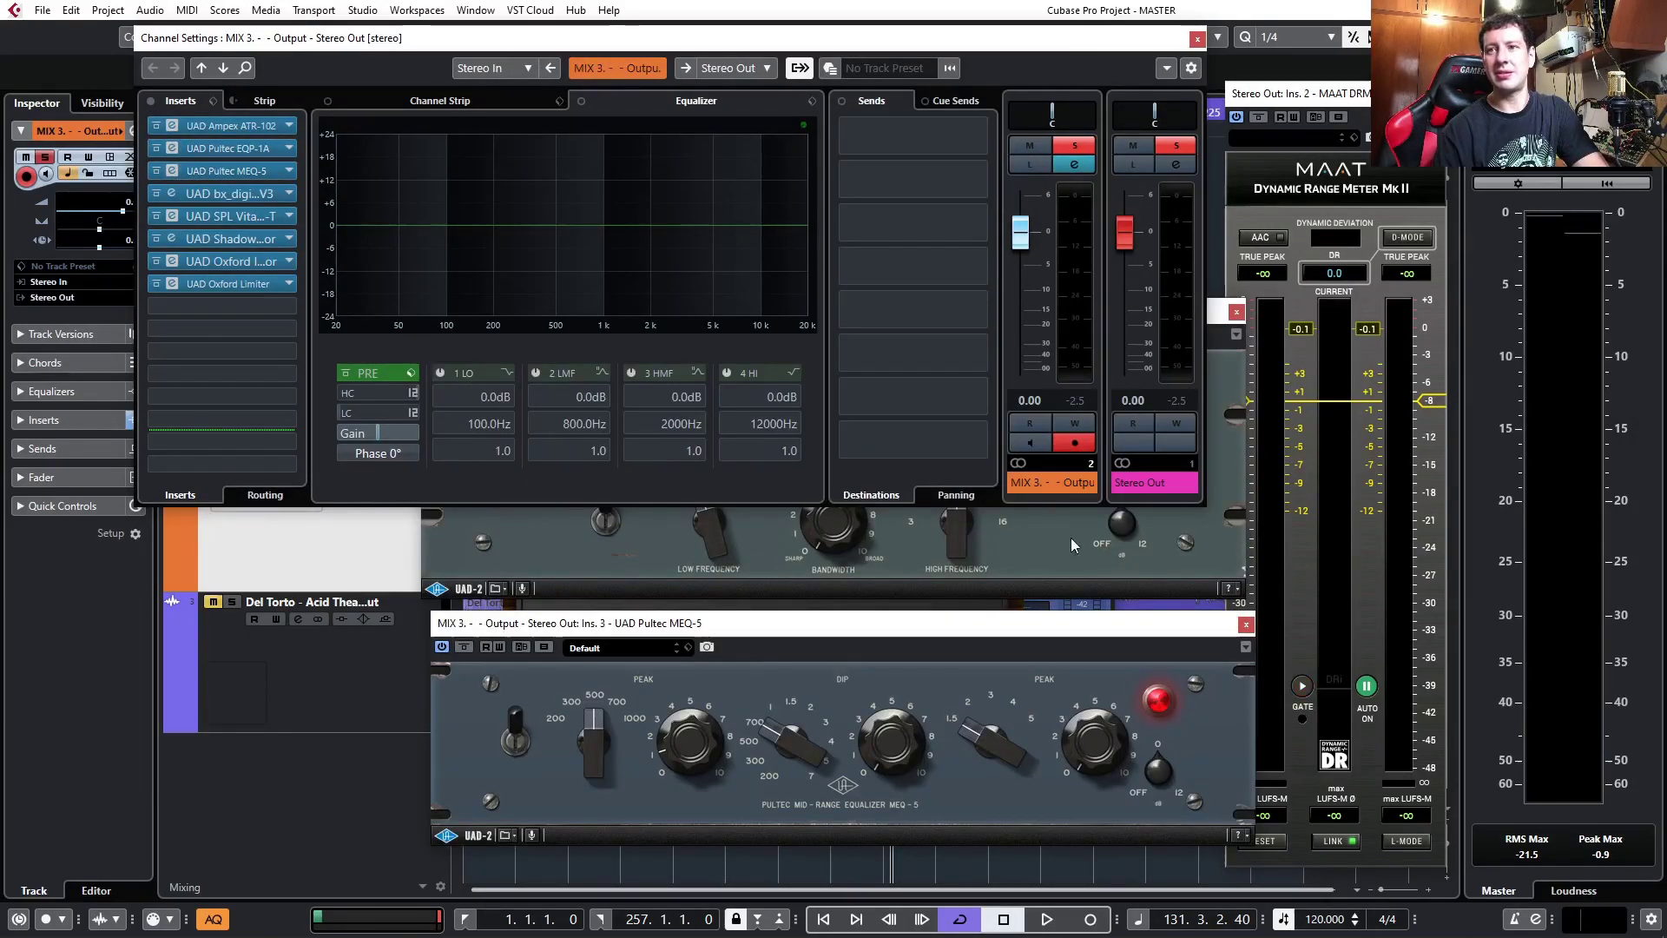
pyautogui.click(1023, 579)
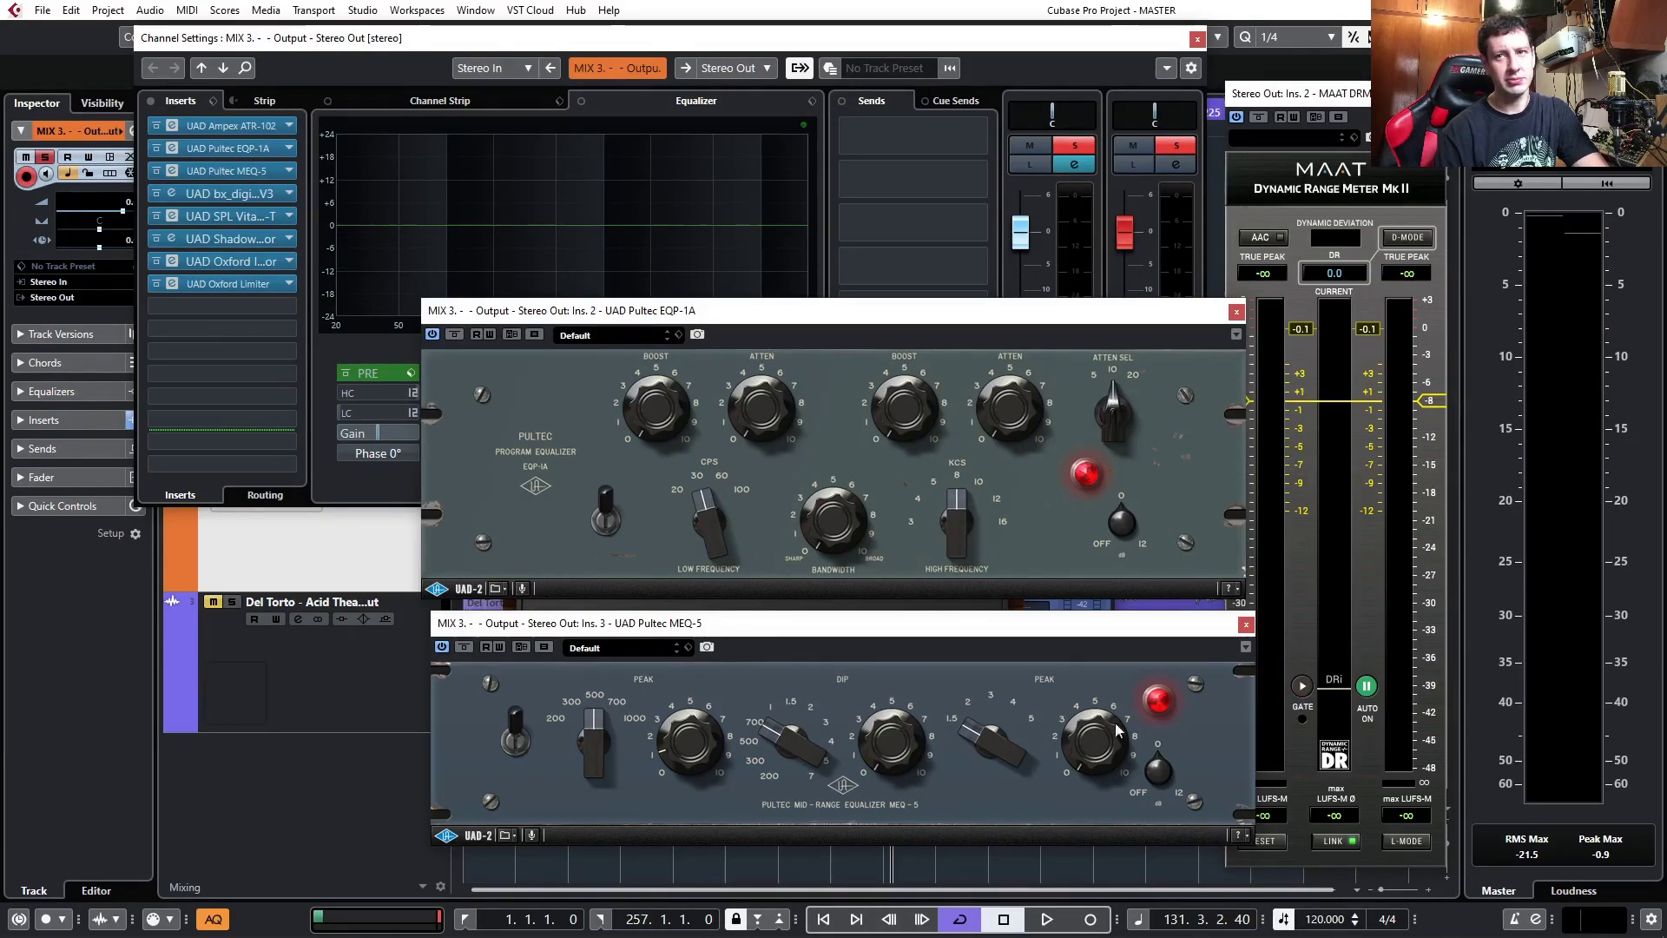
# - Open the bx_digital V3, SPL Vitalizer MK2-T, Shadow Hills, Oxford Inflator and Oxford Limiter inserts one after another for review
pyautogui.click(172, 193)
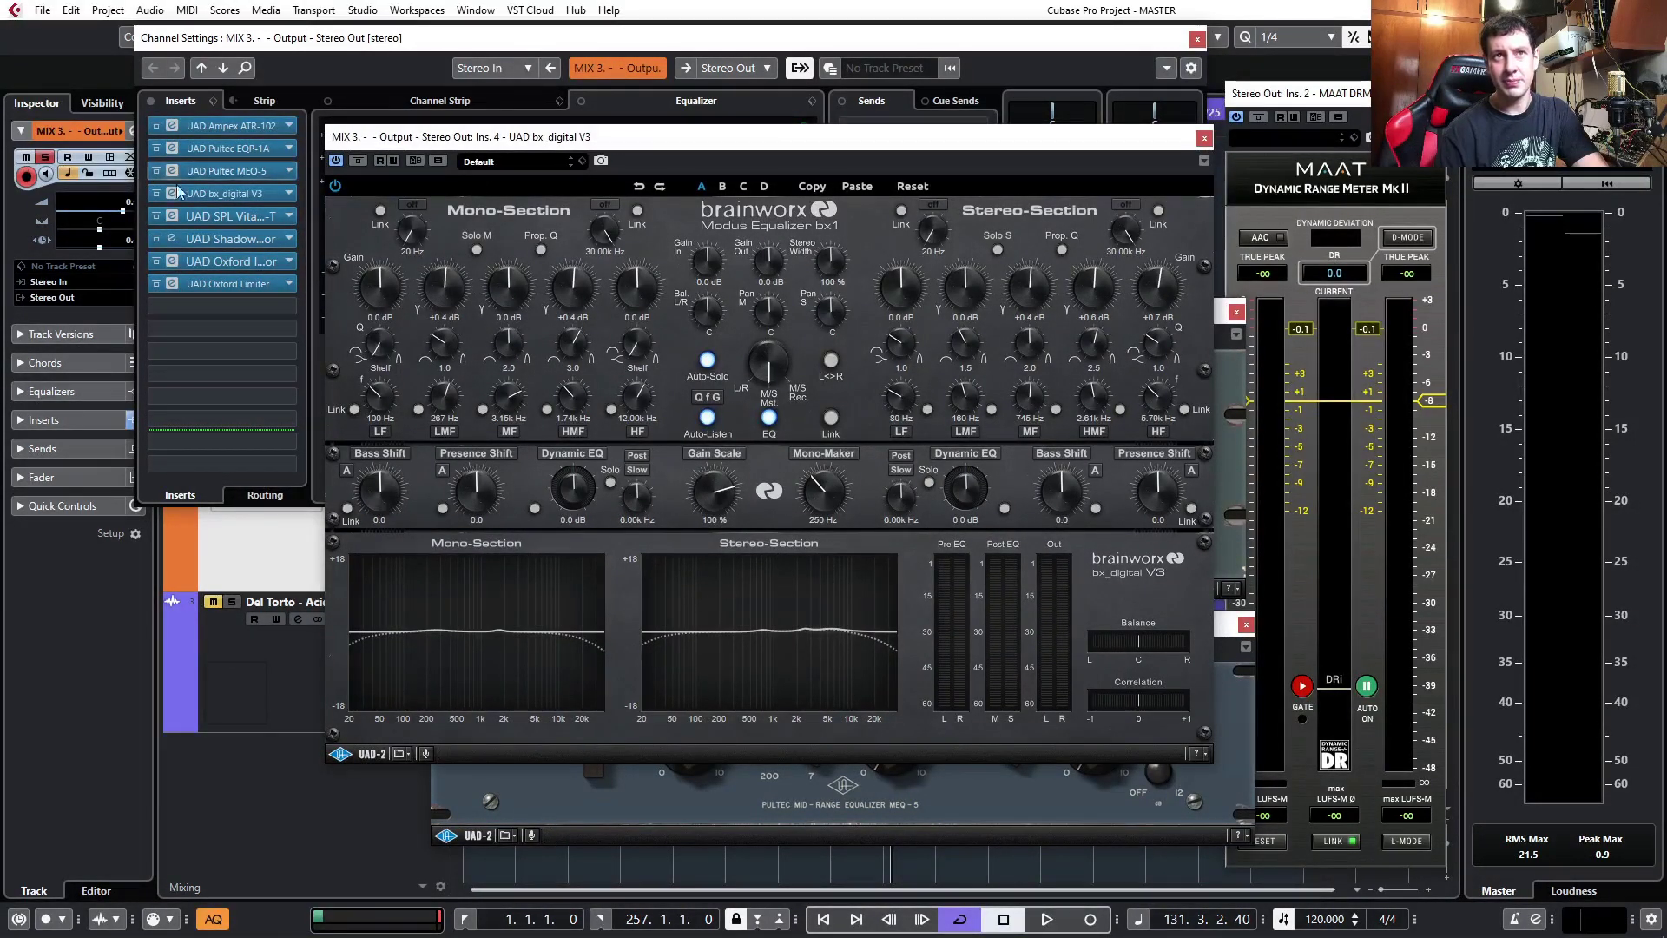
pyautogui.click(172, 216)
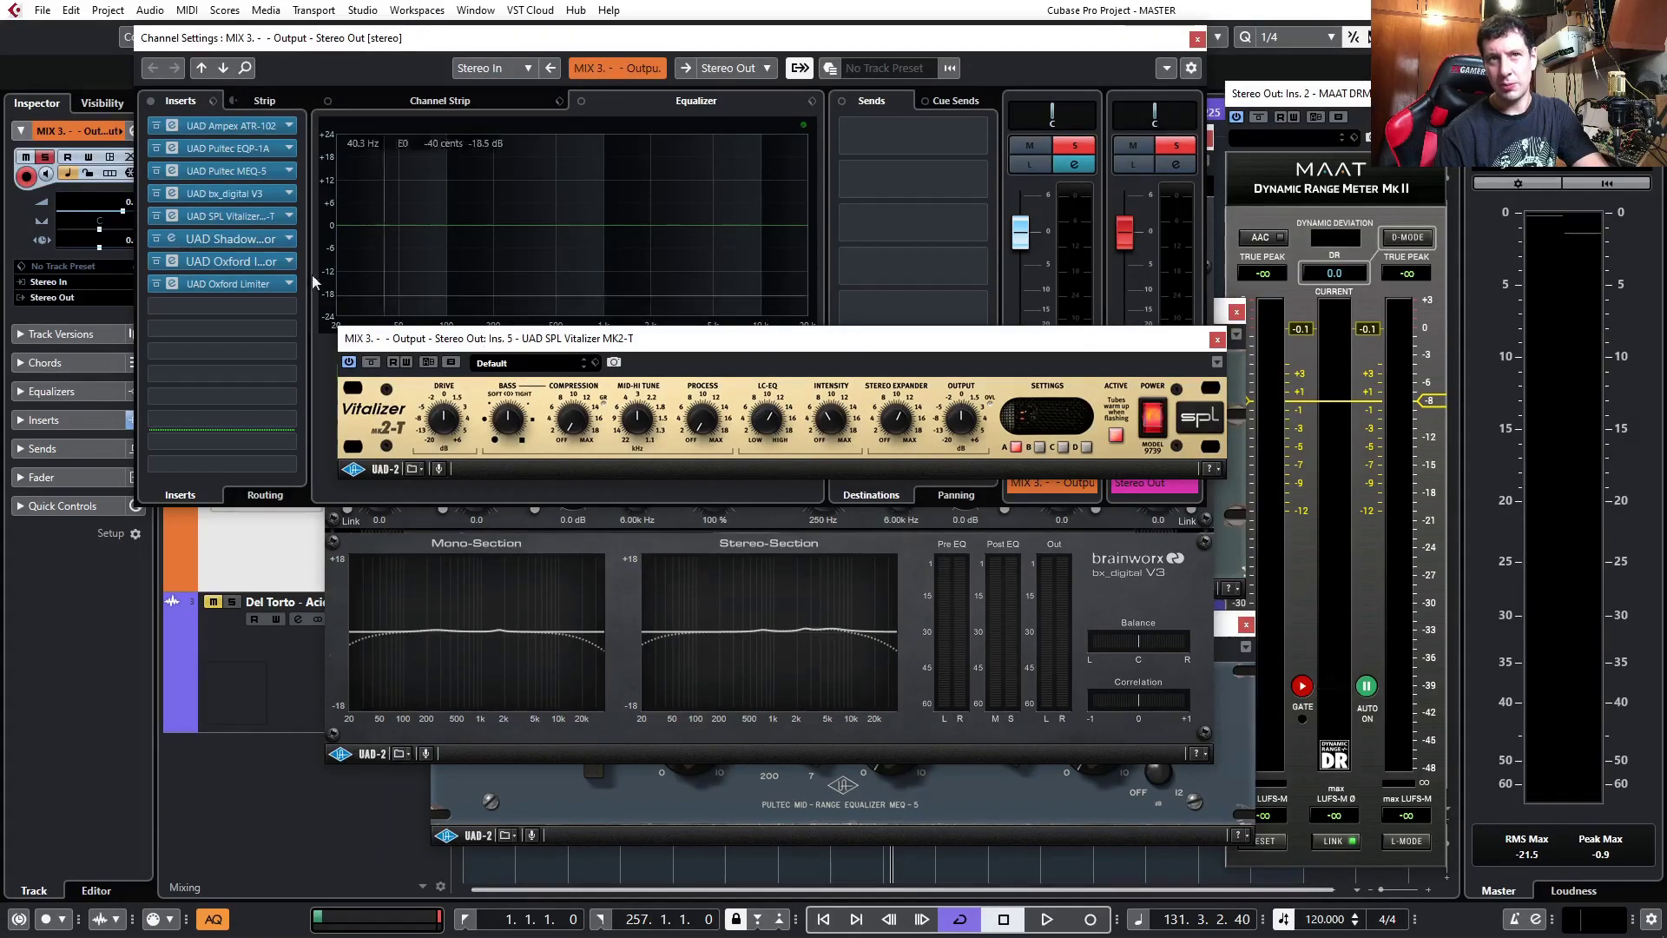
pyautogui.click(173, 239)
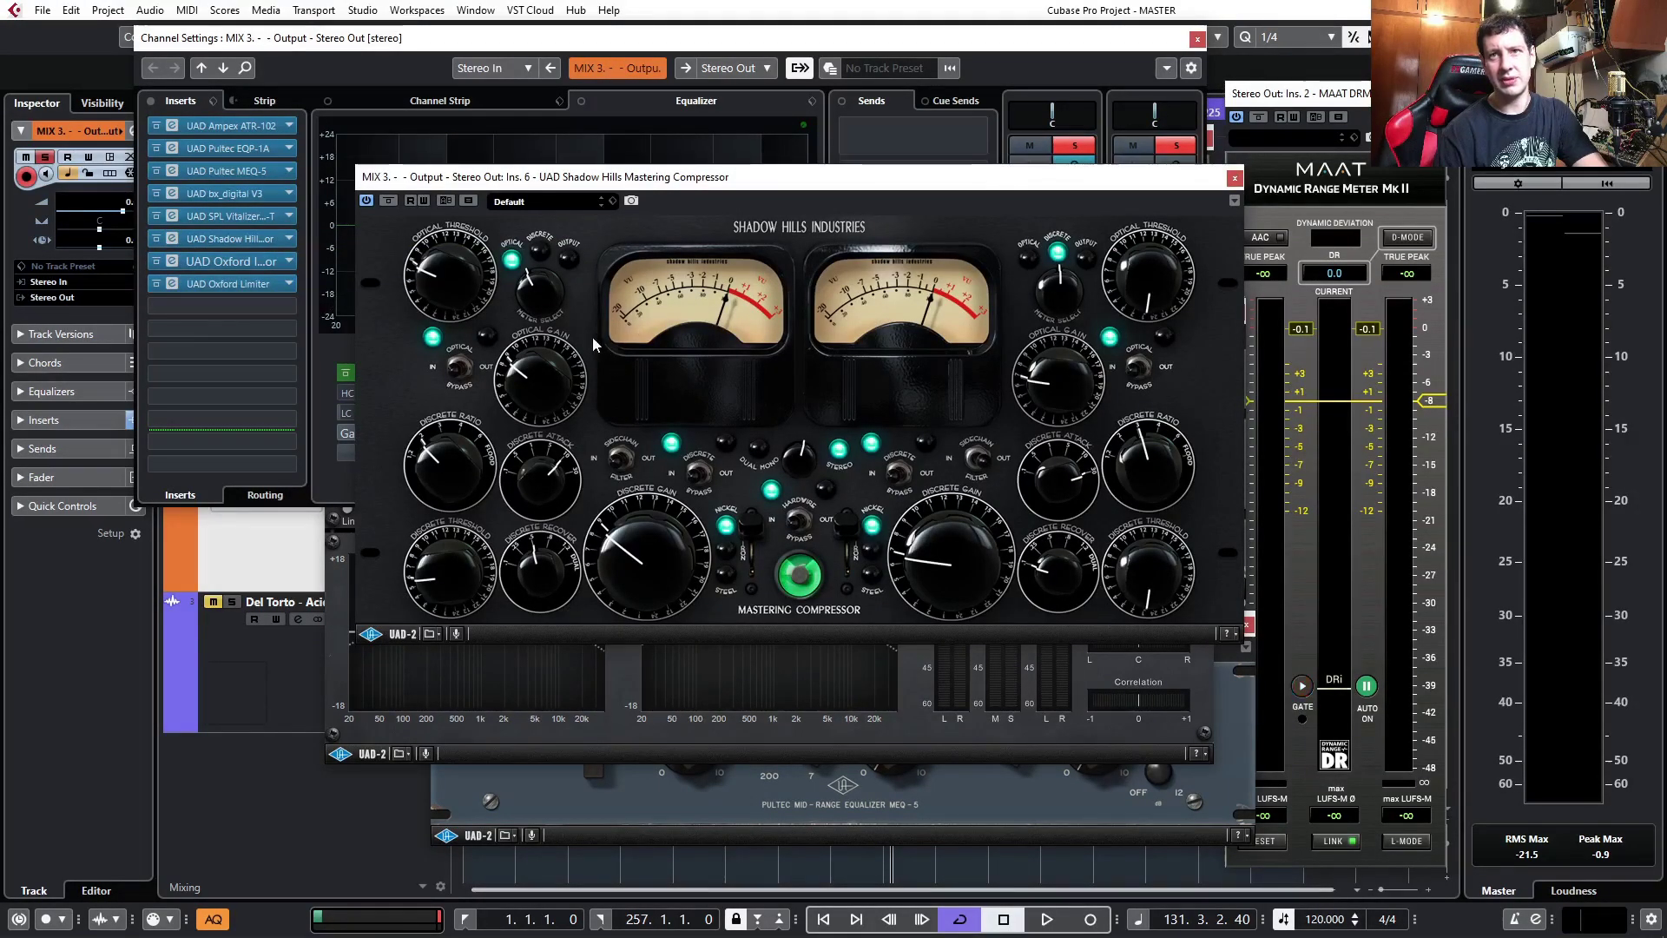
pyautogui.click(172, 263)
pyautogui.click(172, 261)
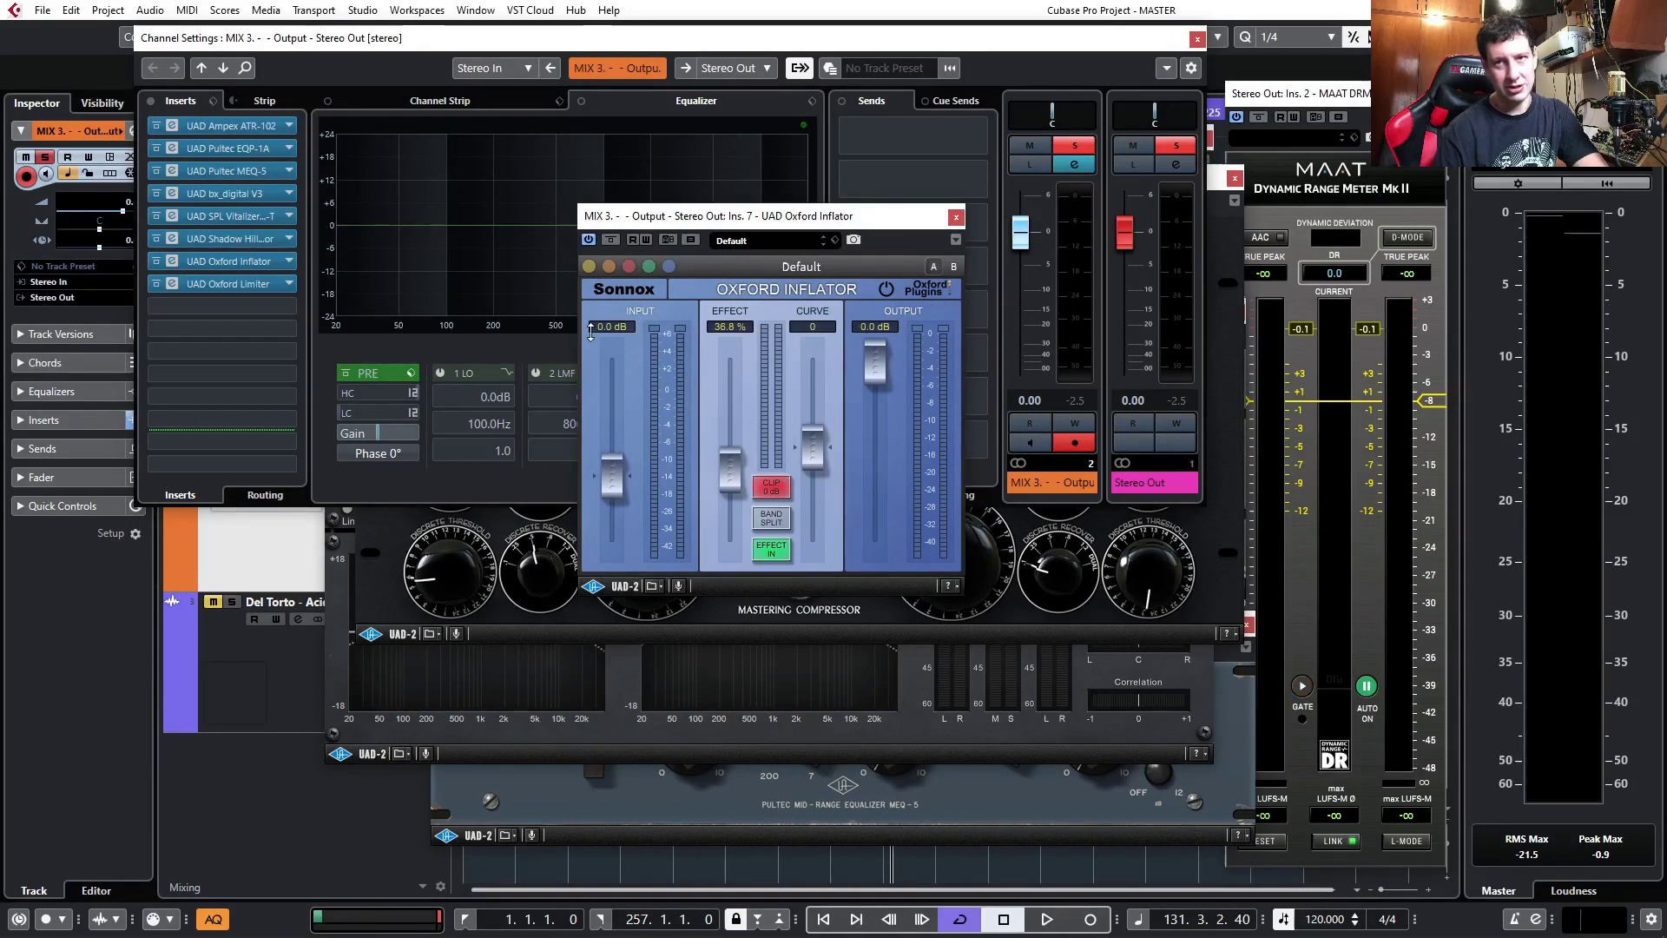
pyautogui.moveTo(693, 216); pyautogui.dragTo(702, 193)
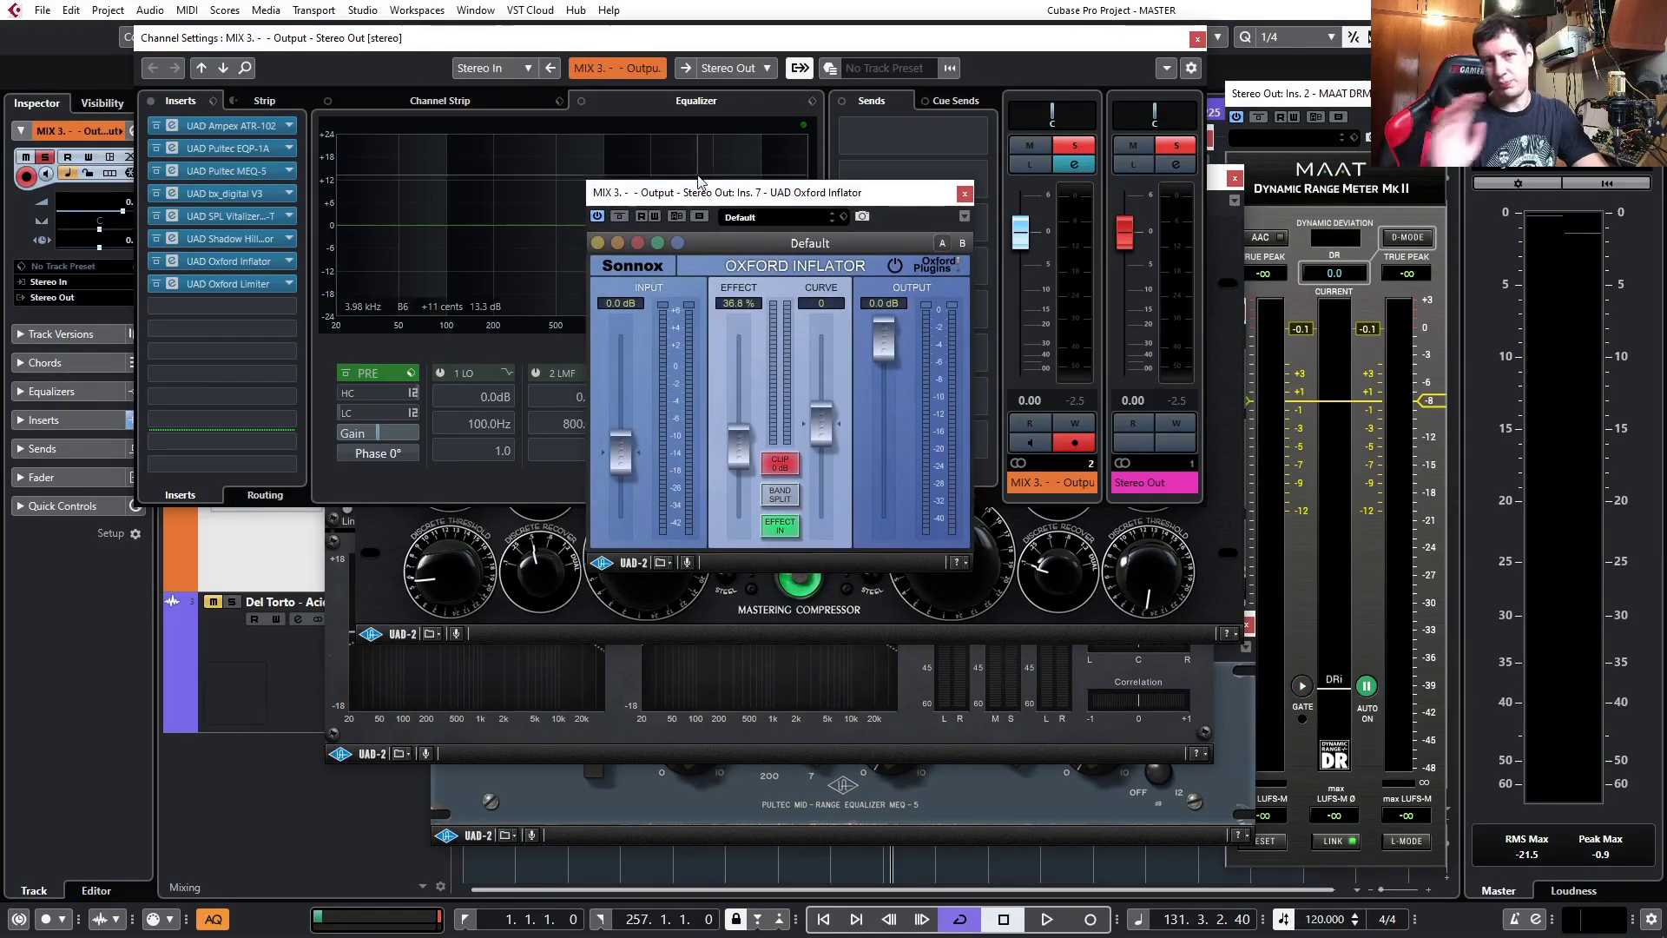
pyautogui.click(208, 283)
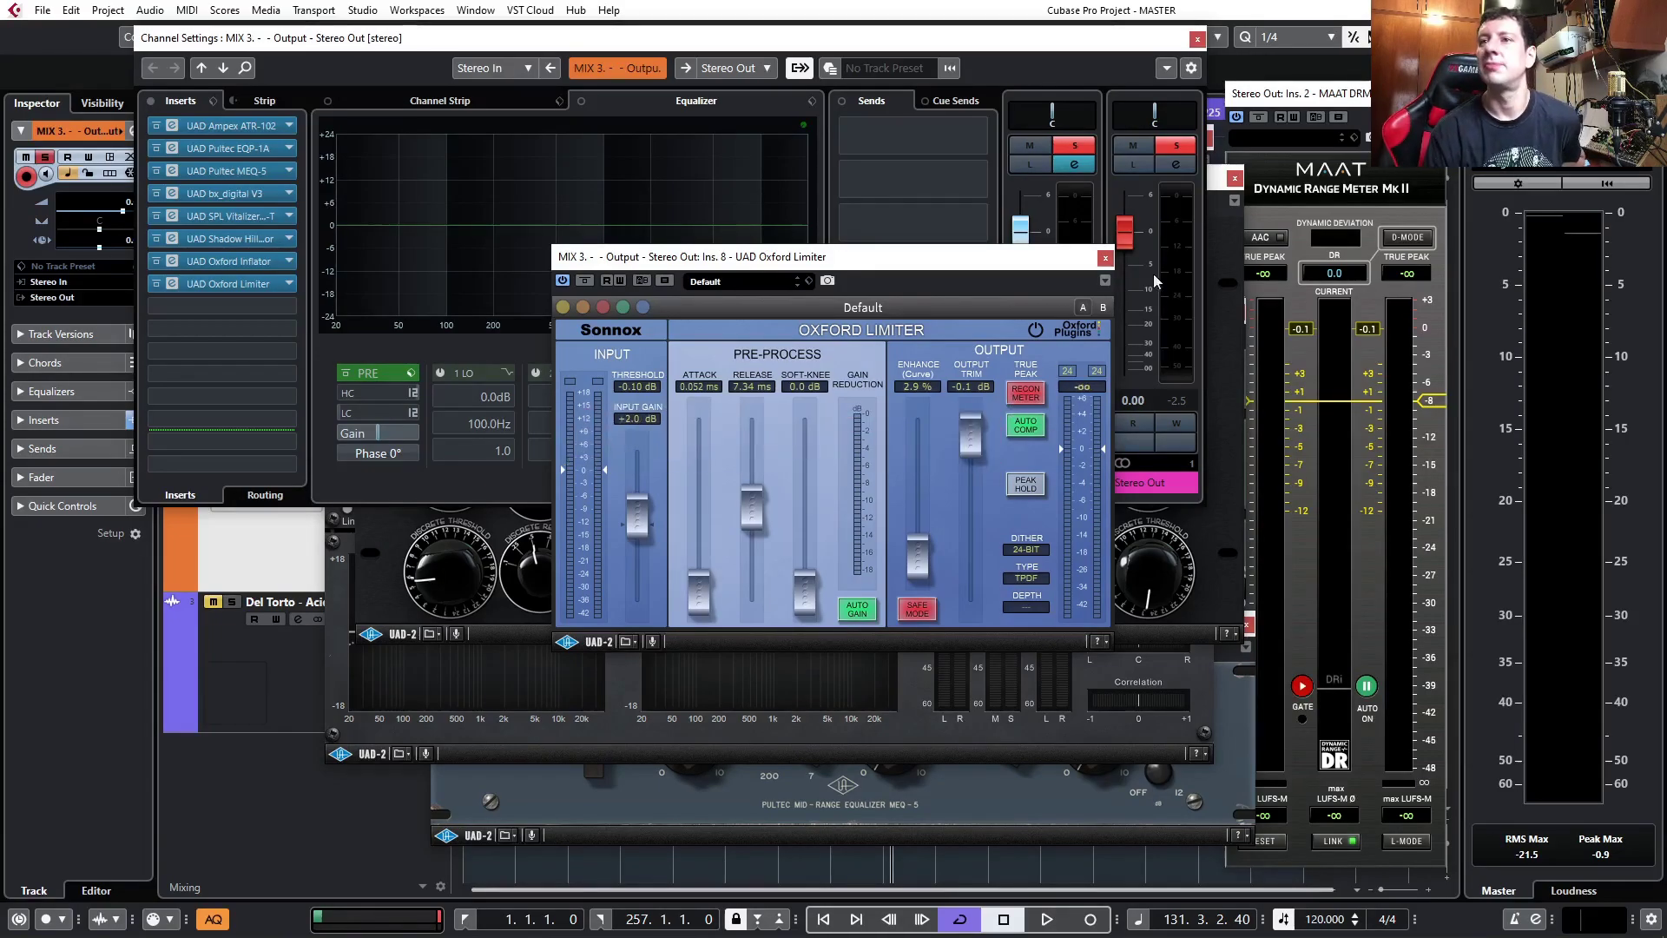
# - Close all the open insert plug-in windows of MIX 3, leaving the channel settings and the MAAT meter open
pyautogui.click(1105, 259)
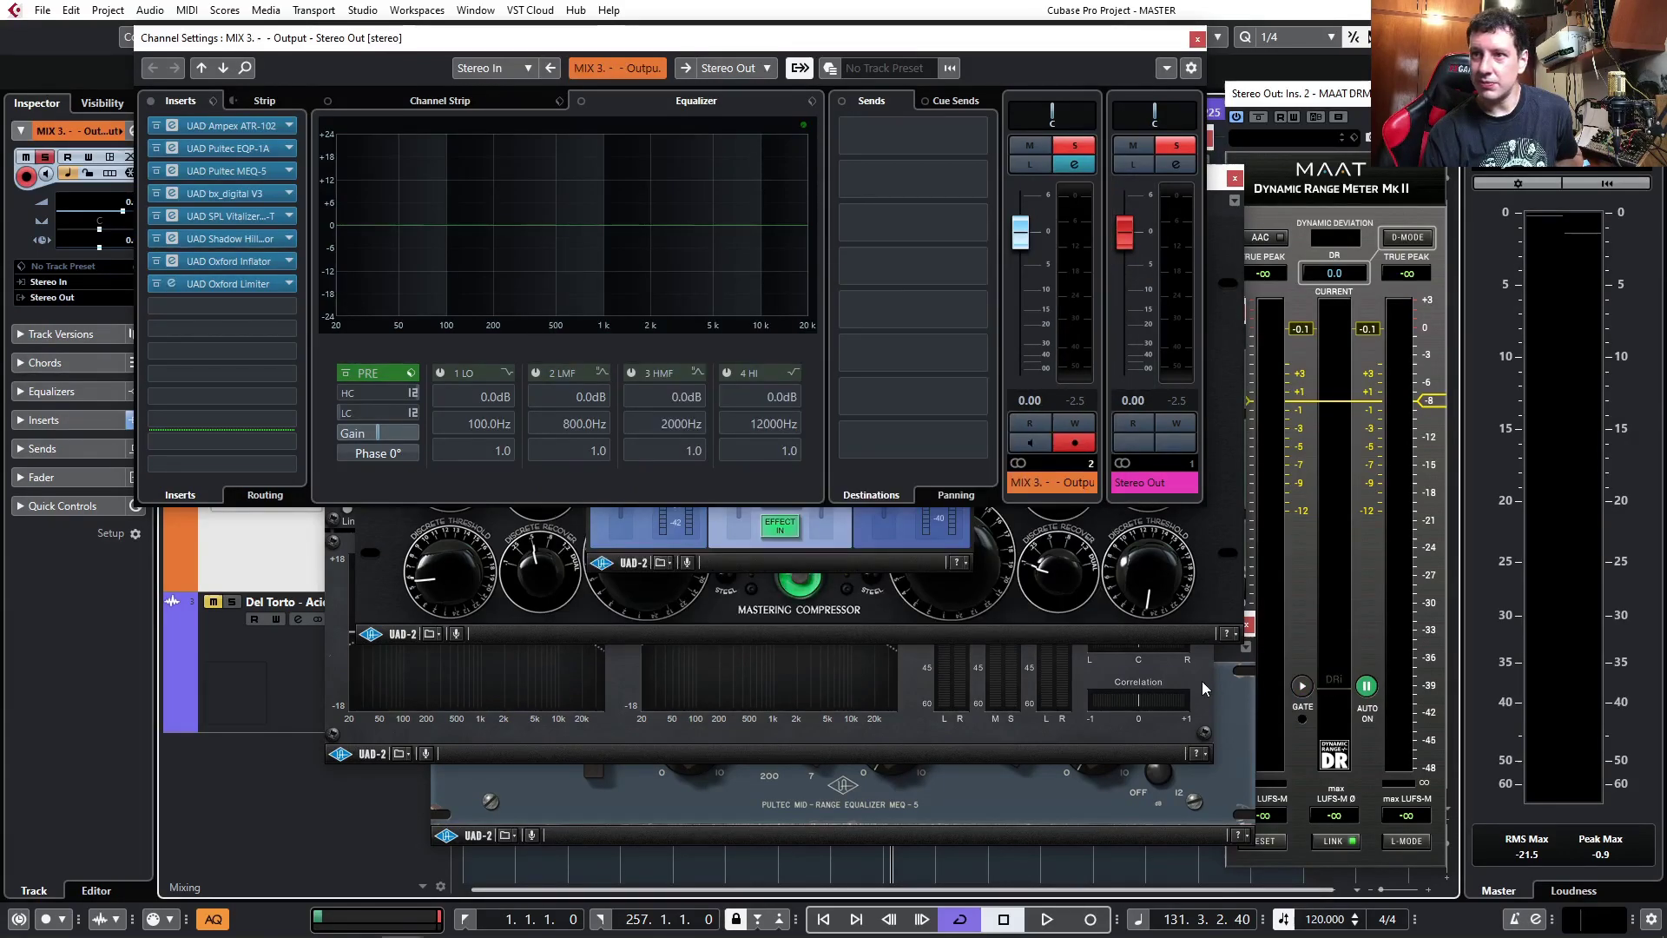
pyautogui.click(1205, 680)
pyautogui.click(1204, 138)
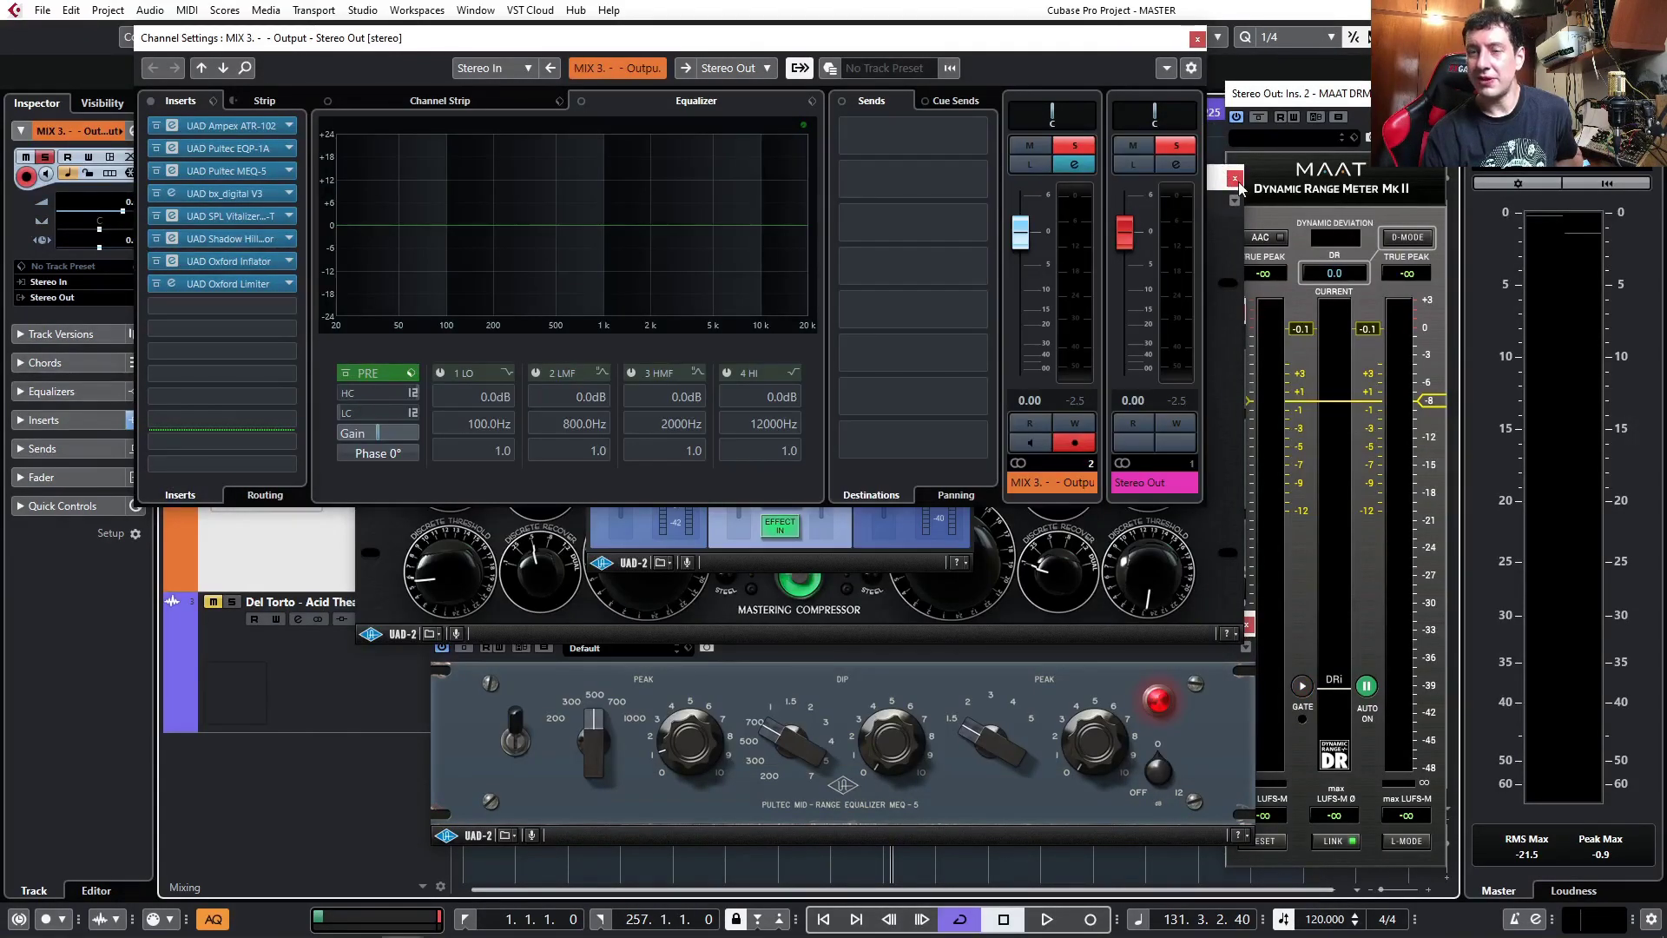
pyautogui.click(1235, 180)
pyautogui.click(1238, 314)
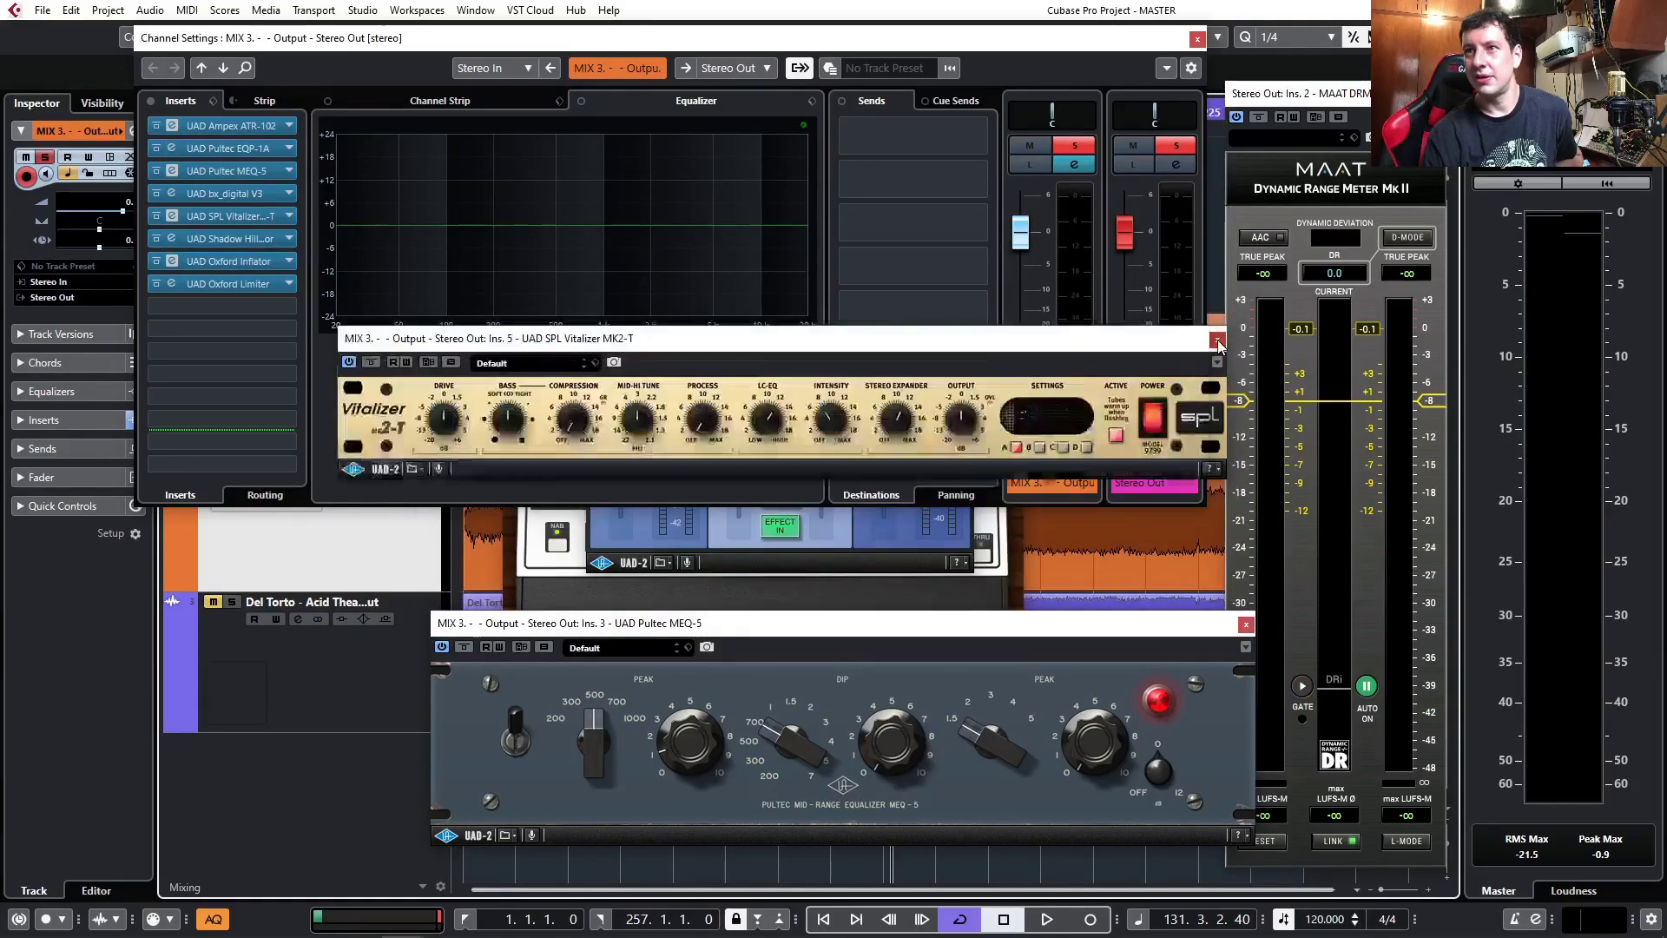
pyautogui.click(1237, 314)
pyautogui.click(909, 571)
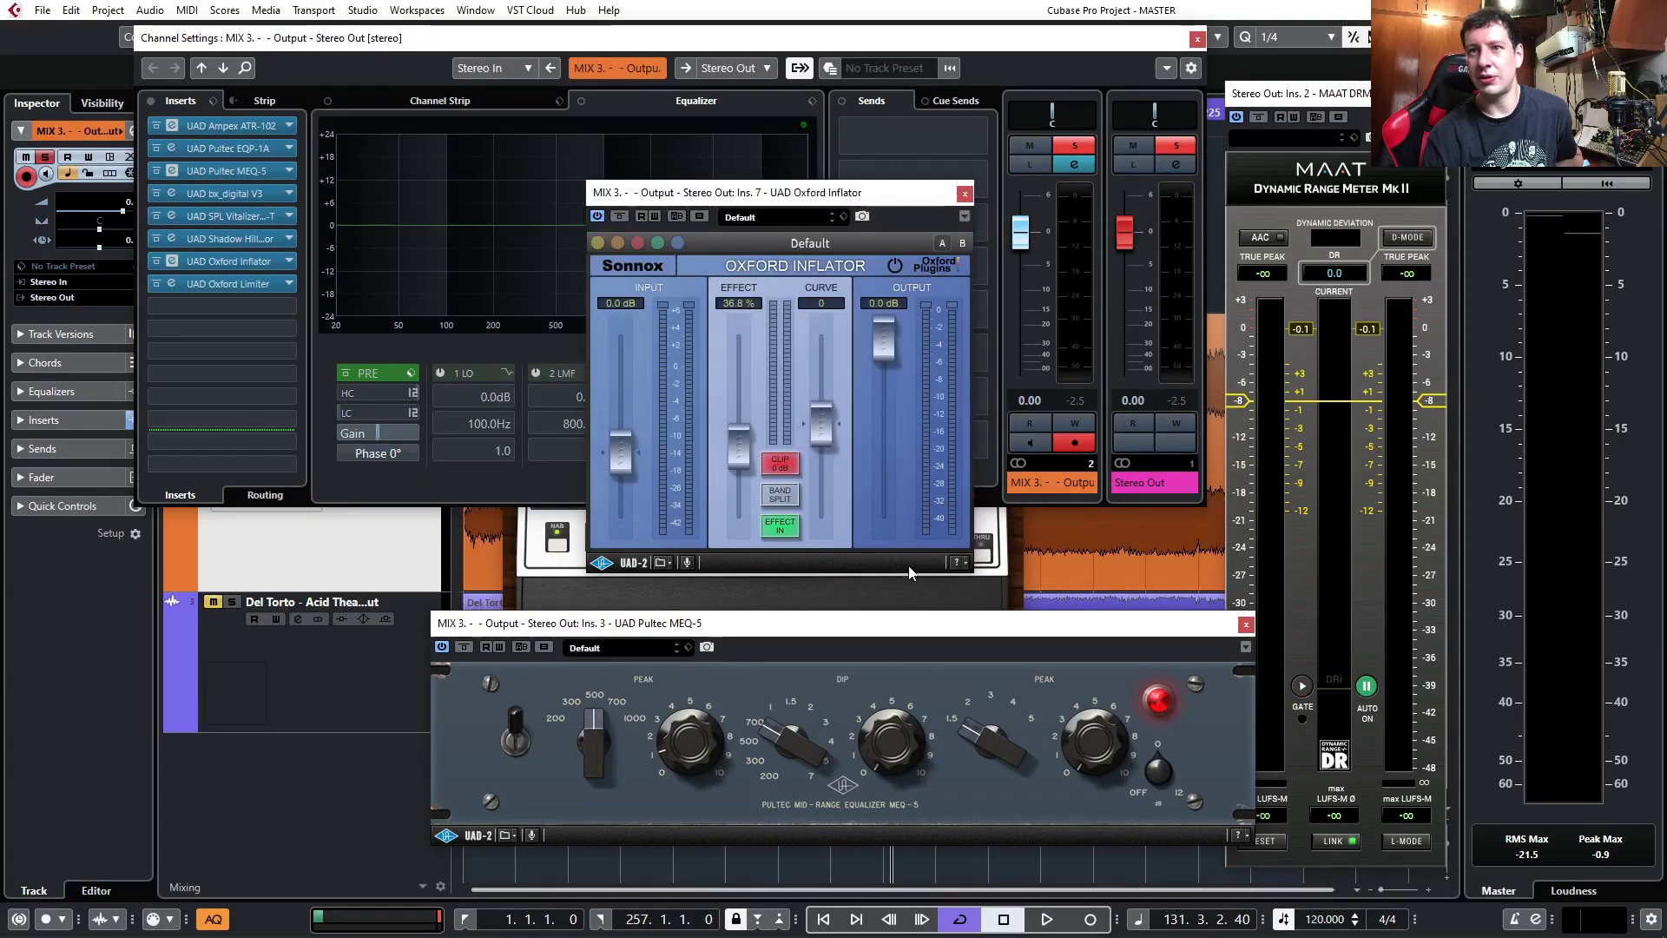
pyautogui.click(965, 194)
pyautogui.click(1246, 626)
pyautogui.click(978, 612)
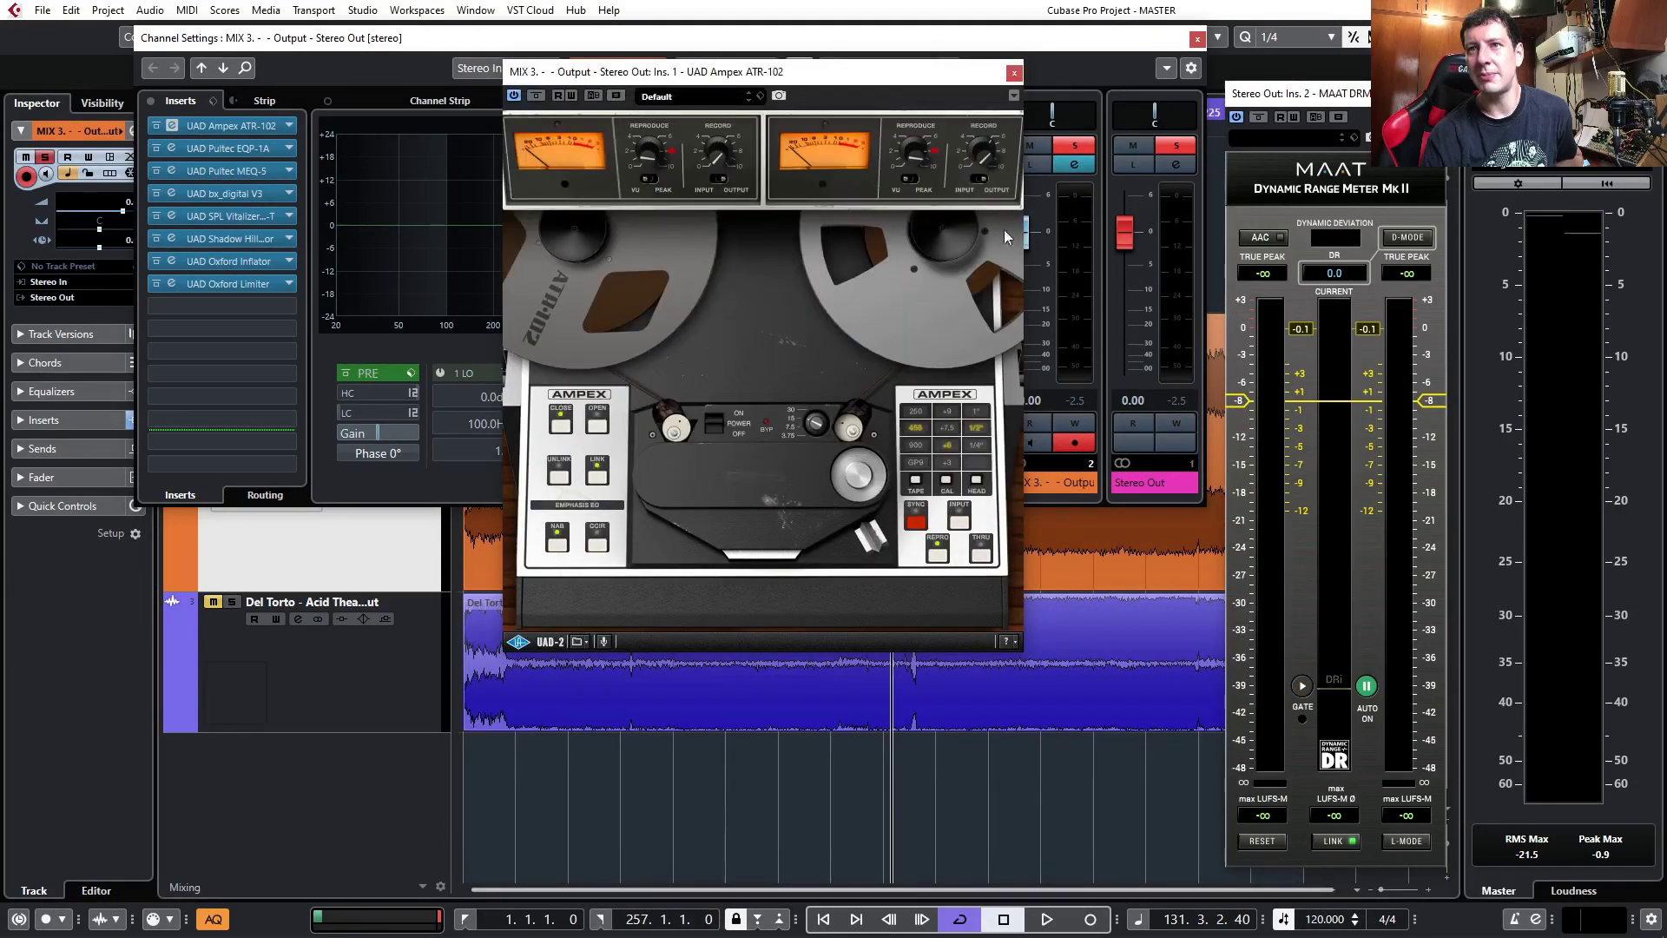
pyautogui.click(1013, 74)
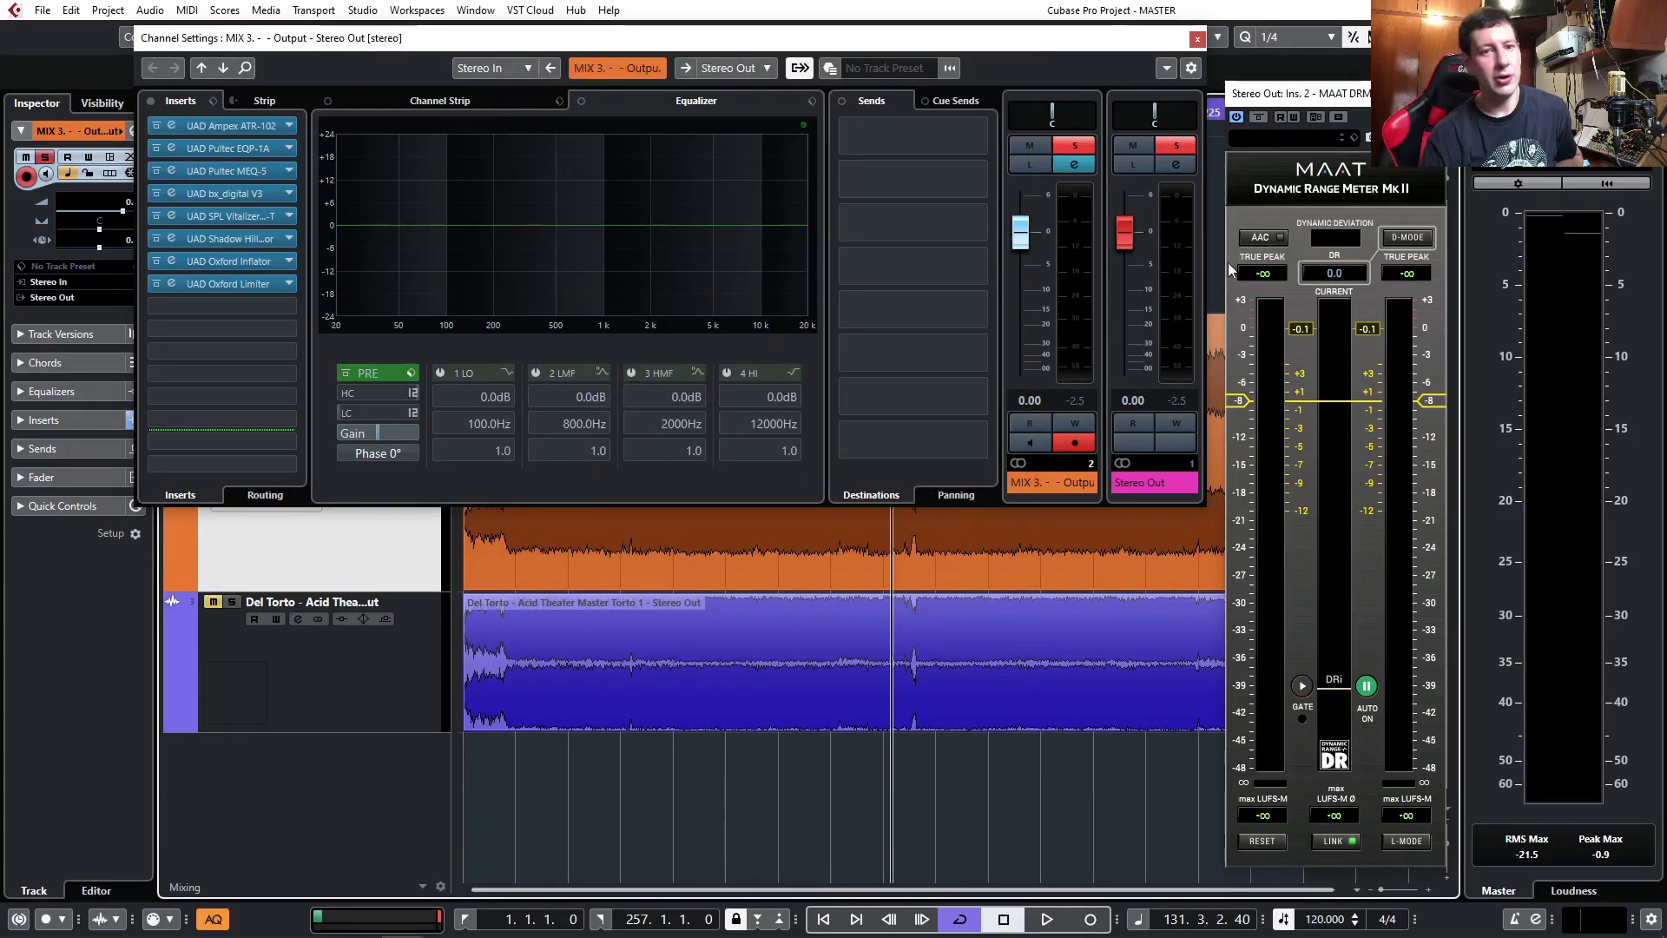
# - Reopen the Oxford Limiter insert from the MIX 3 channel settings and close the channel settings window
pyautogui.moveTo(1014, 45); pyautogui.dragTo(988, 212)
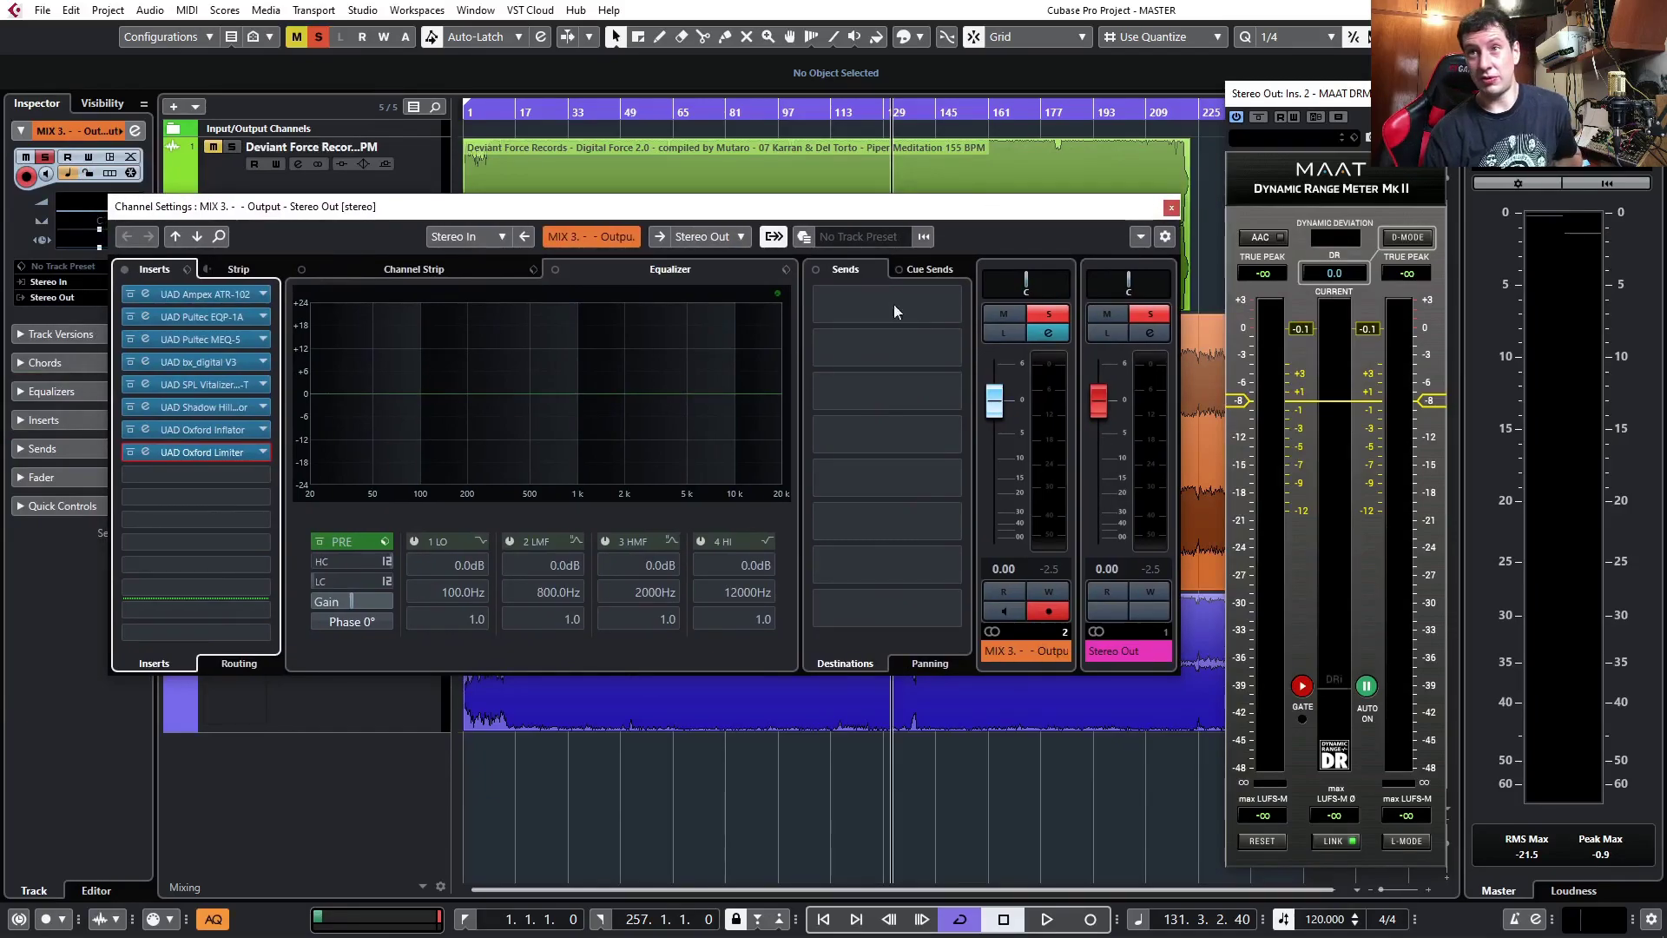
pyautogui.click(143, 452)
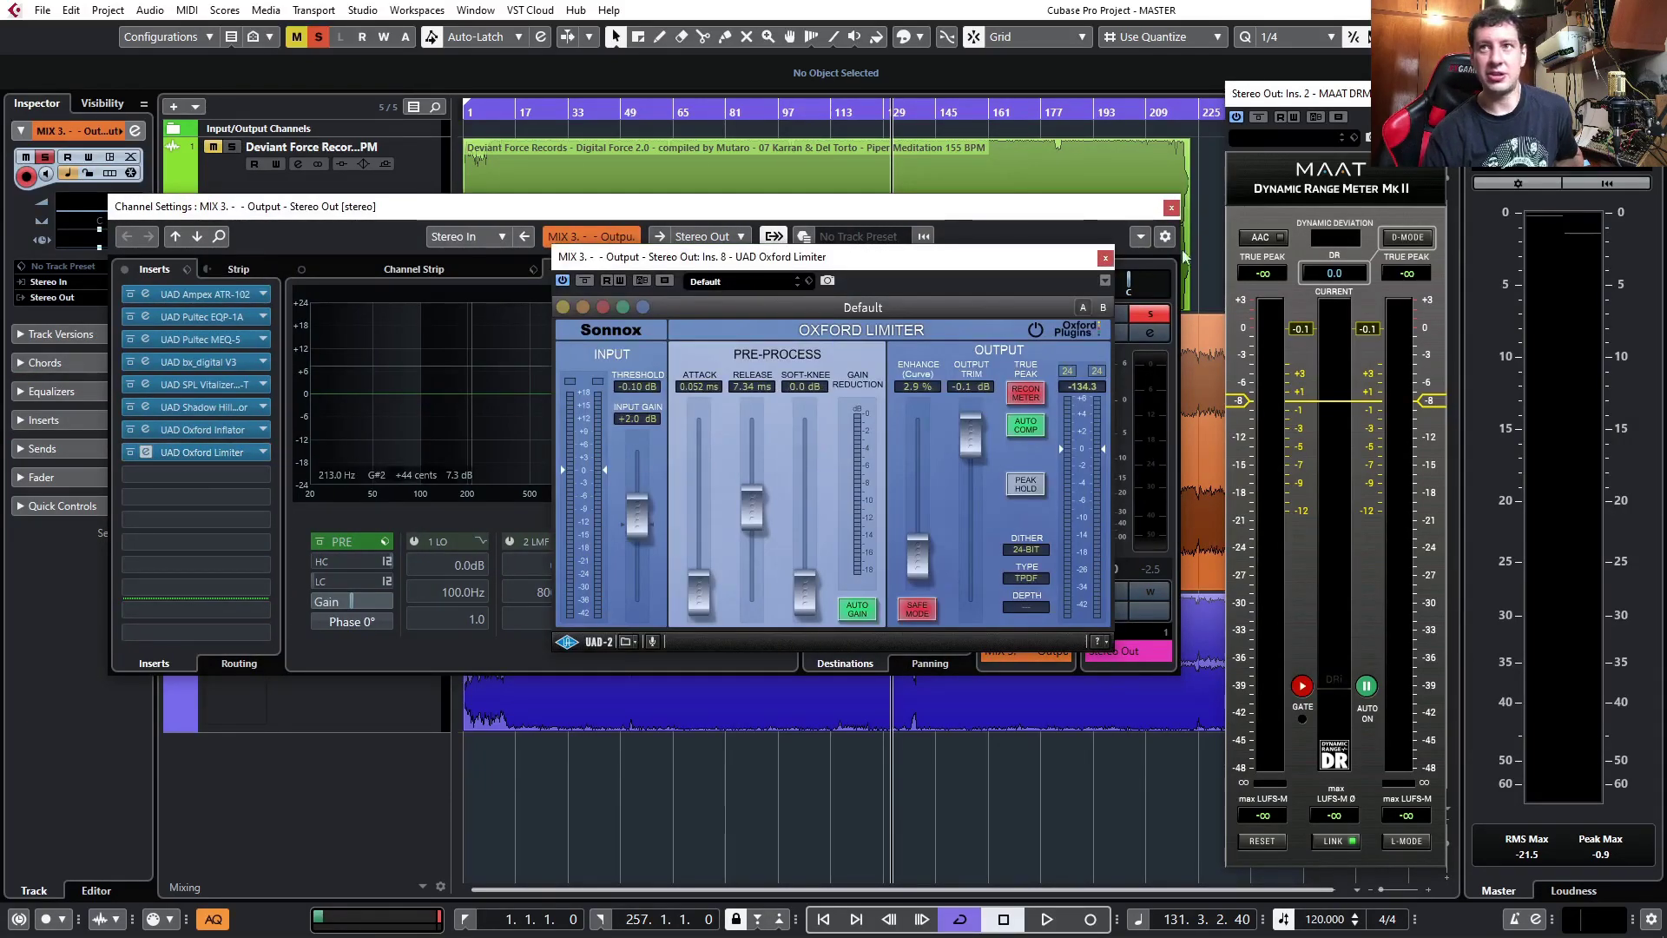
pyautogui.click(1171, 207)
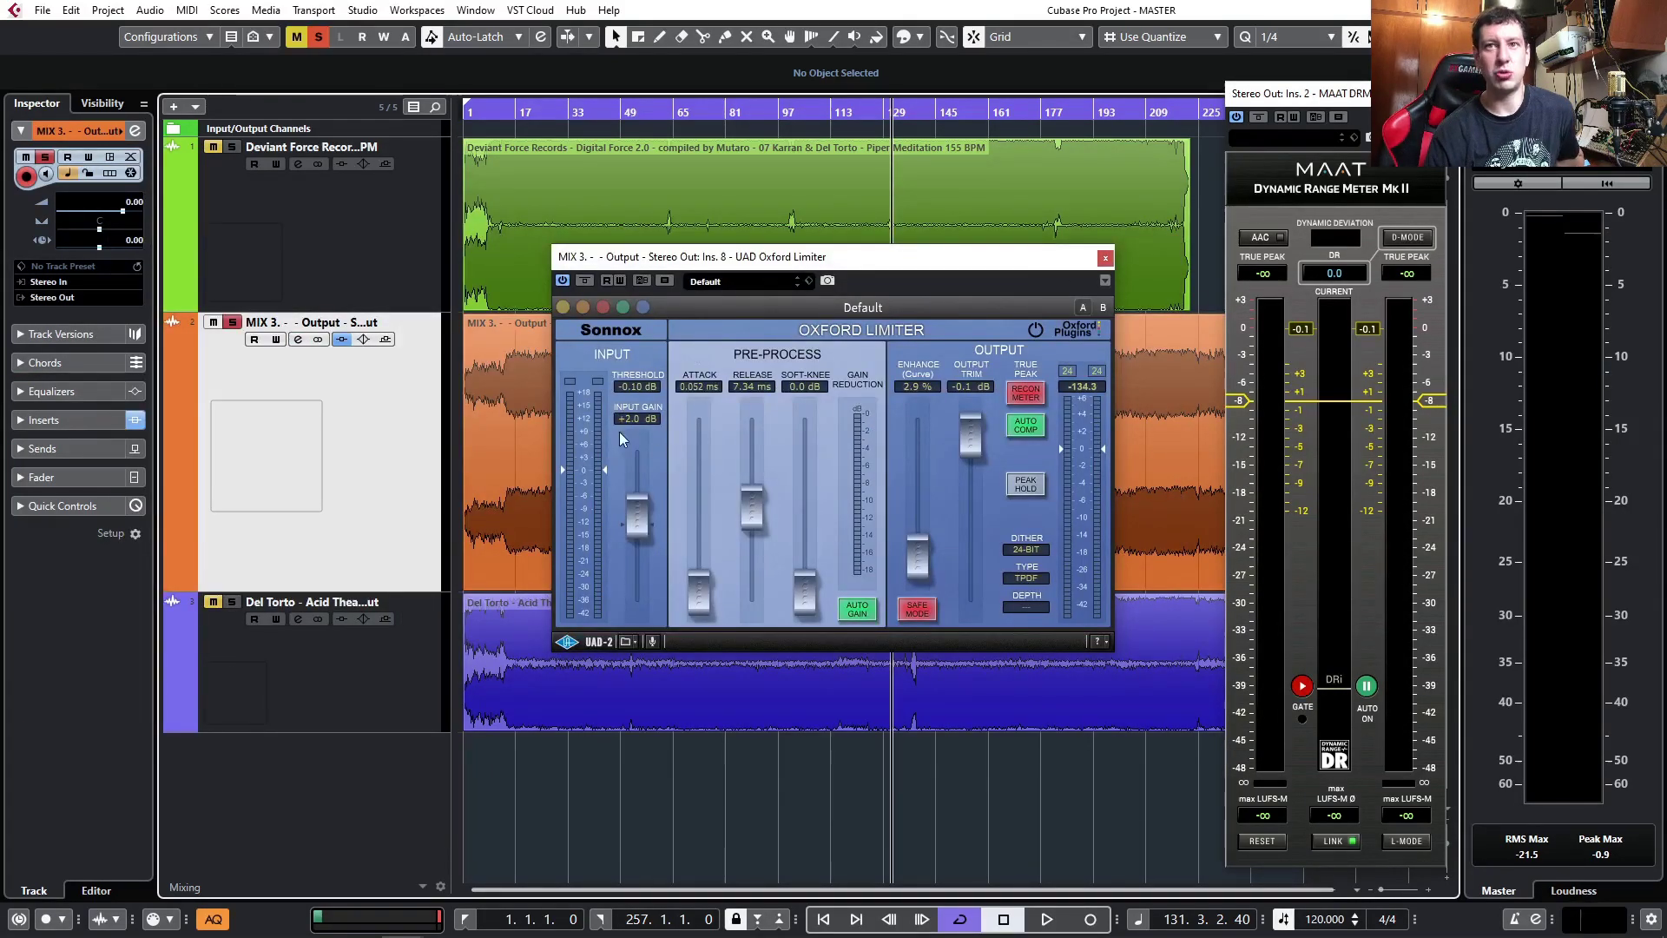
pyautogui.moveTo(627, 457)
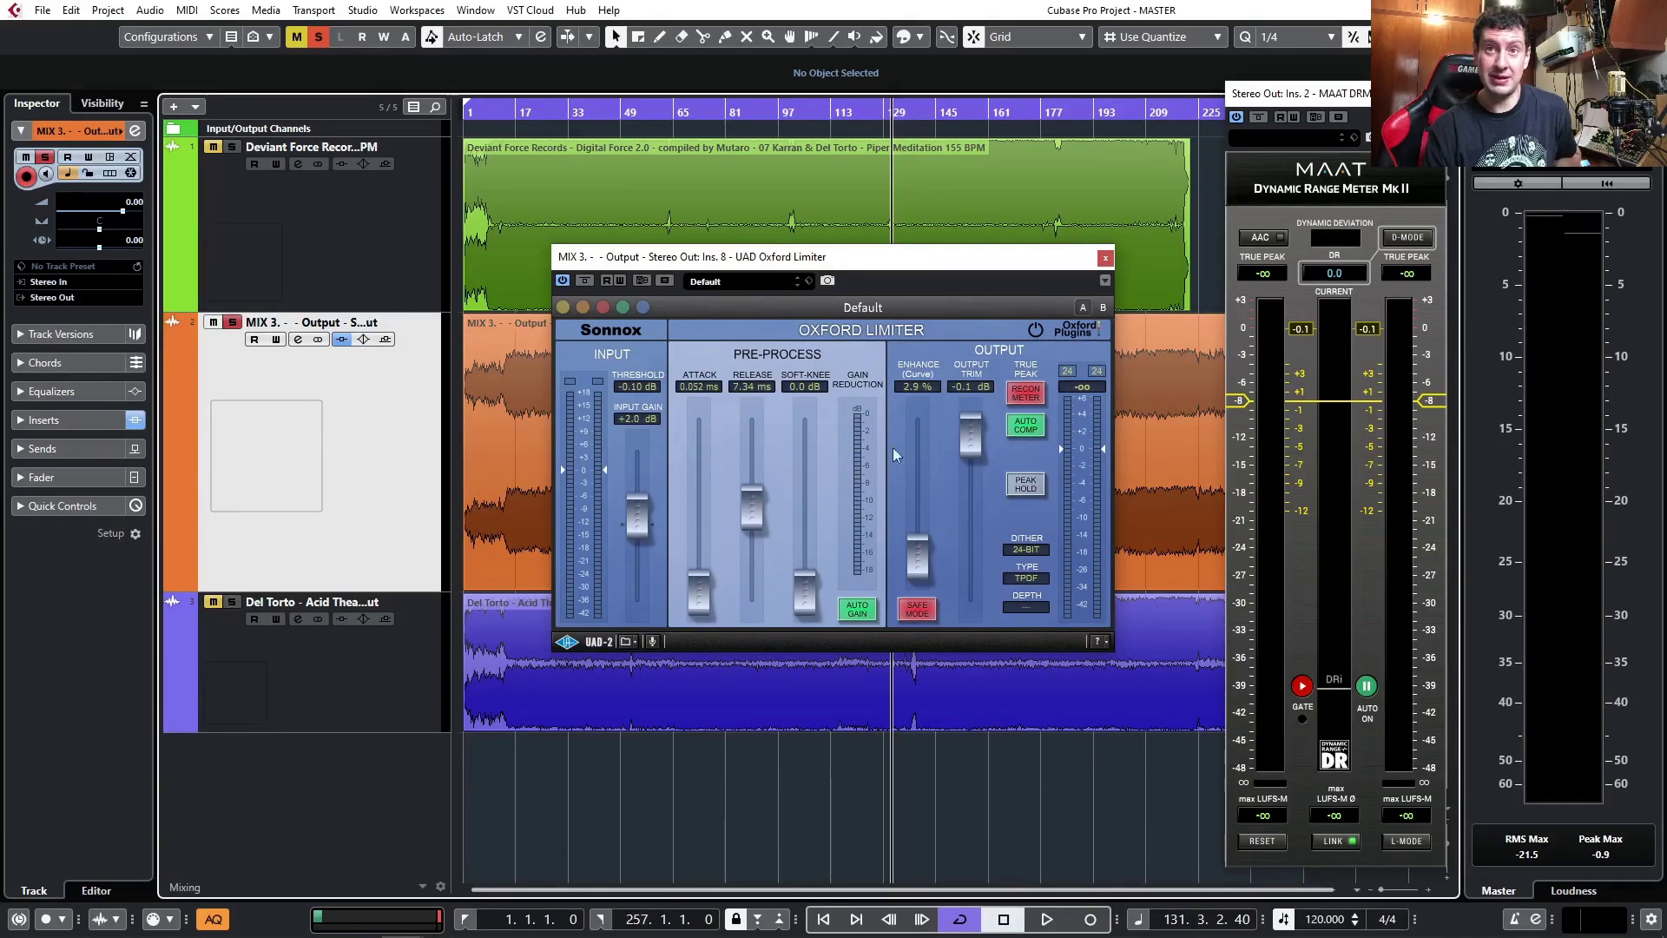
# - Move the Acid Theater master track above the MIX 3 track in the track list
pyautogui.moveTo(308, 694); pyautogui.dragTo(346, 463)
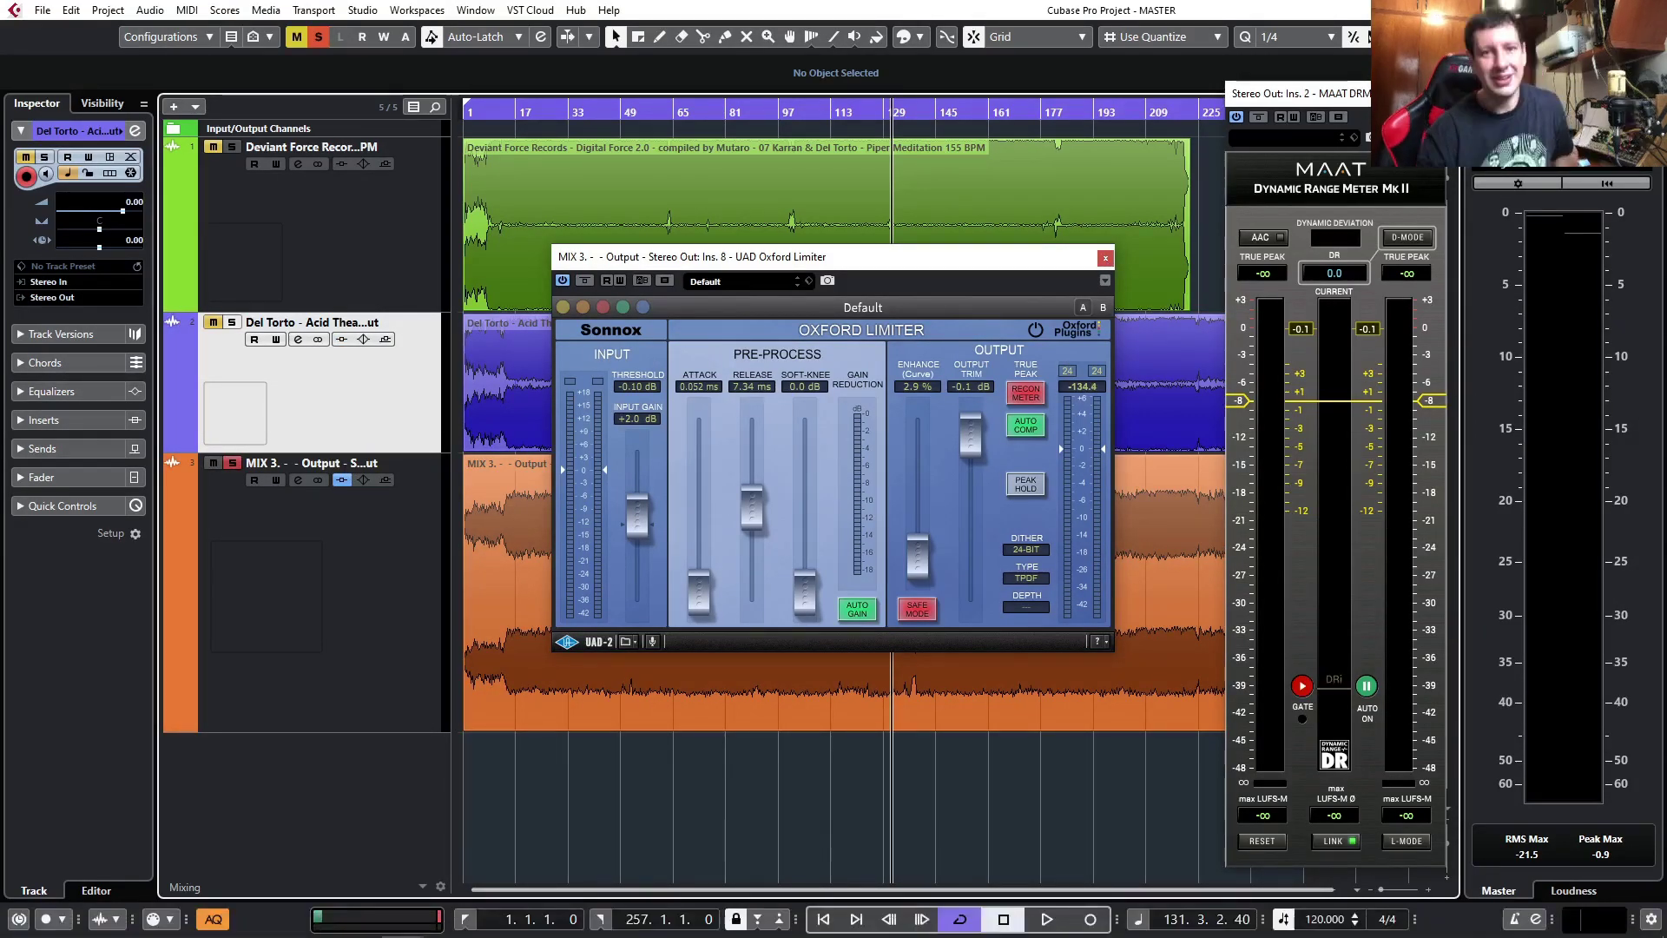
pyautogui.hotkey('alt', 'Tab')
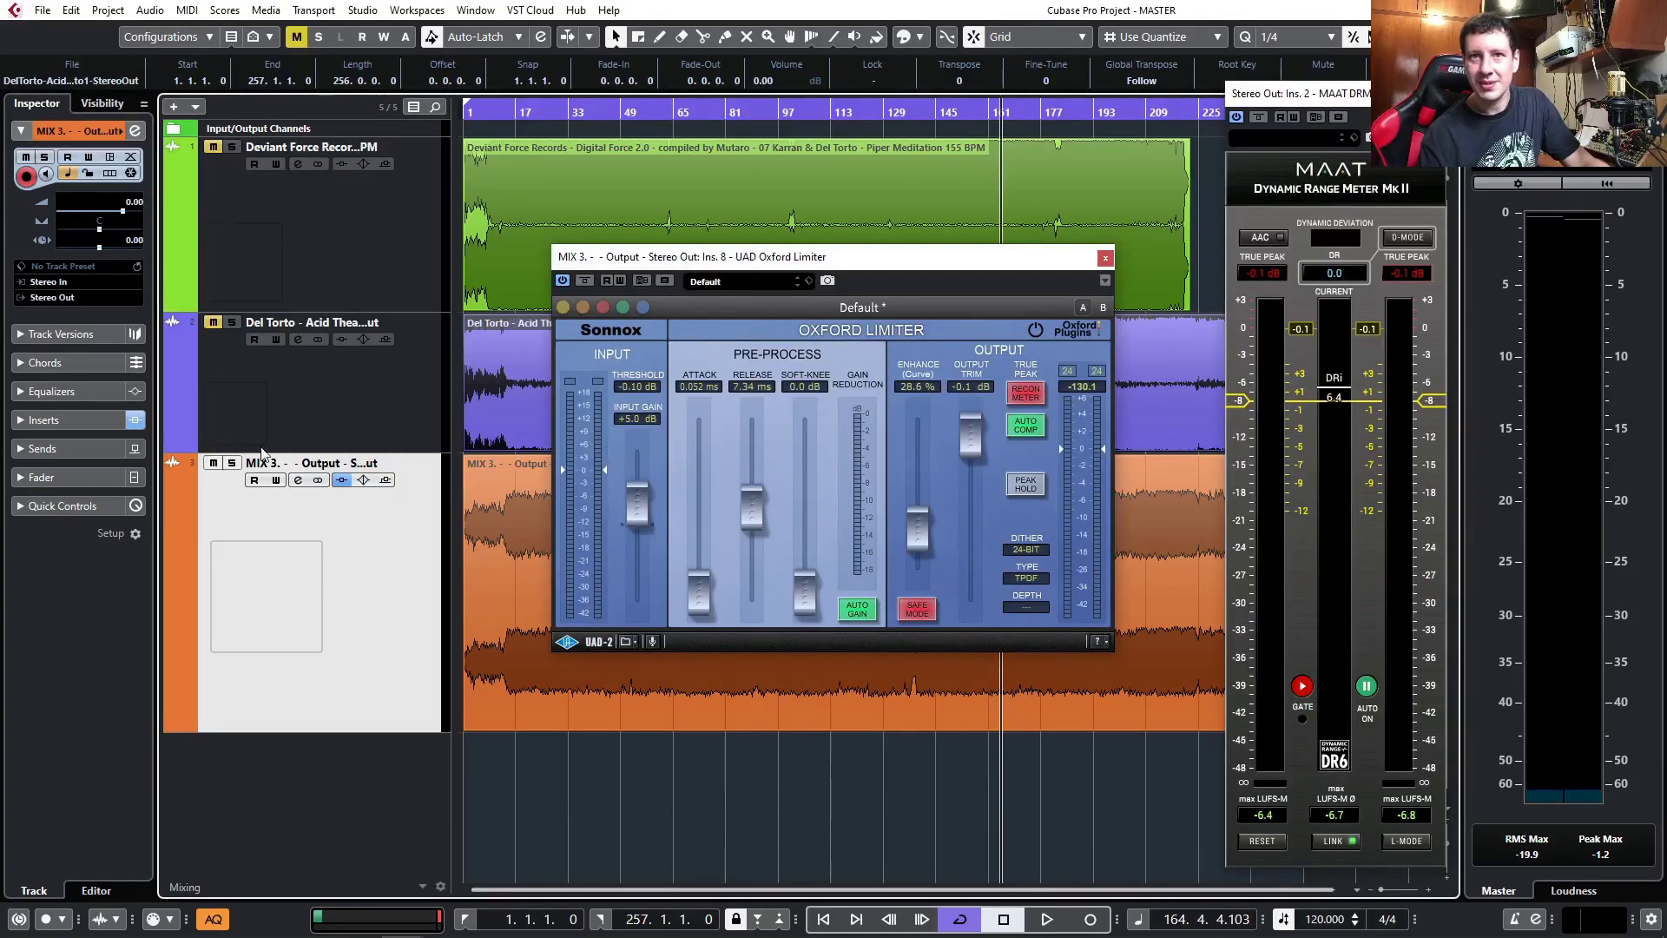
# - Play MIX 3 through the Oxford Limiter from around bar 147 and reset the MAAT dynamic range meter
pyautogui.click(286, 388)
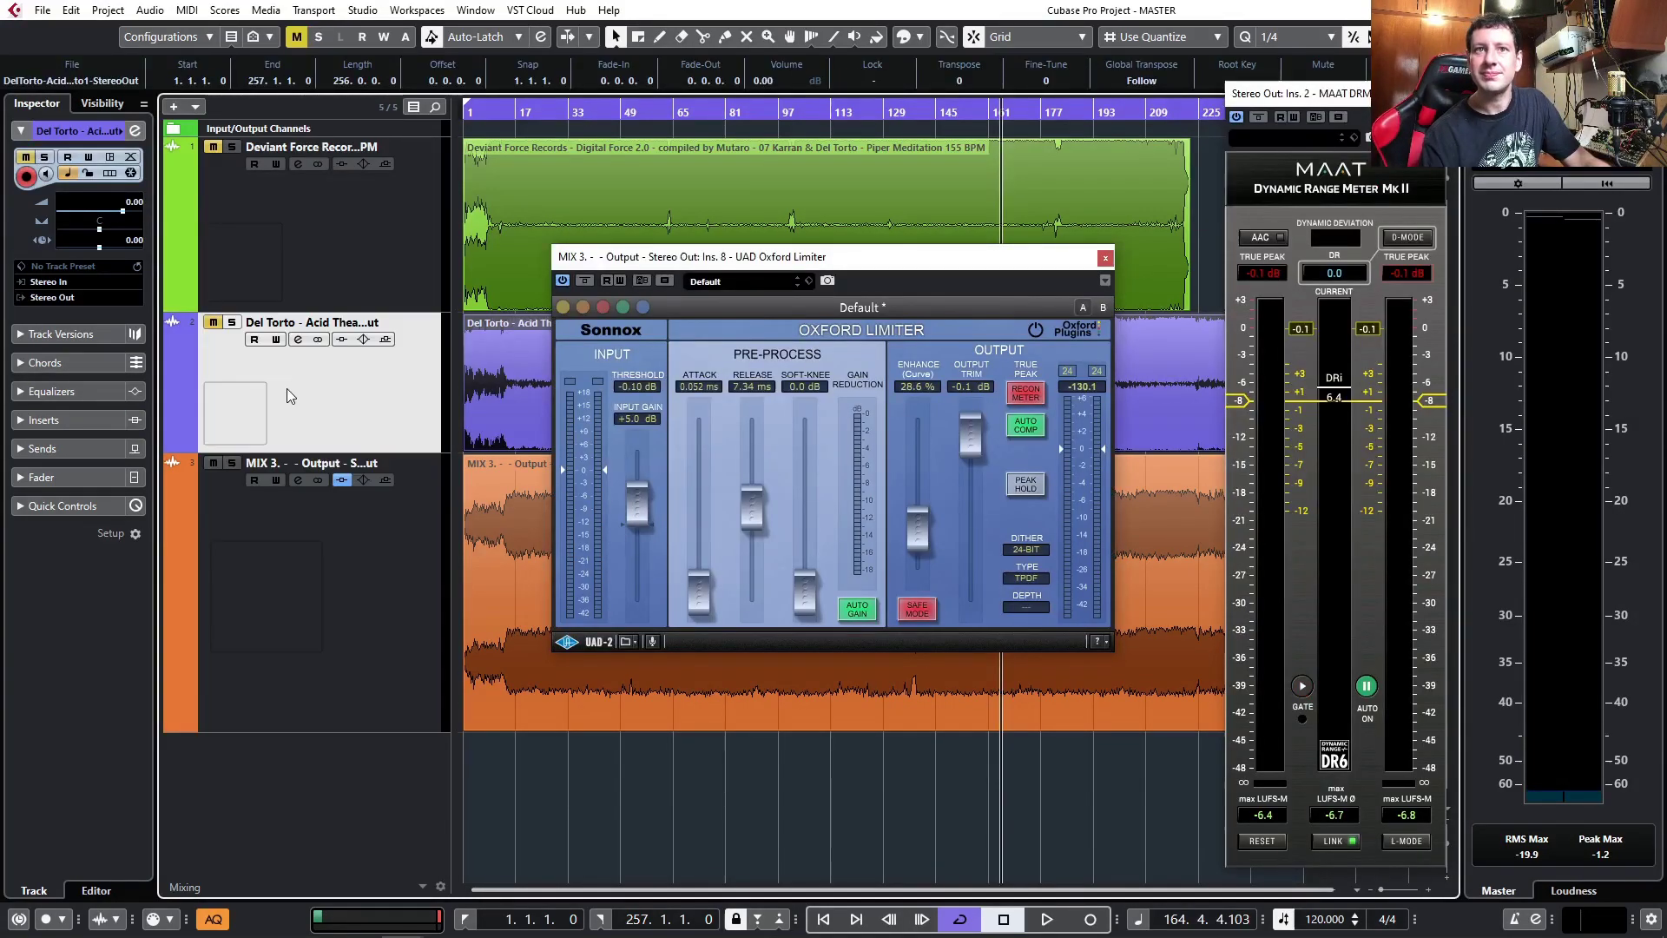
pyautogui.click(252, 527)
pyautogui.press('space')
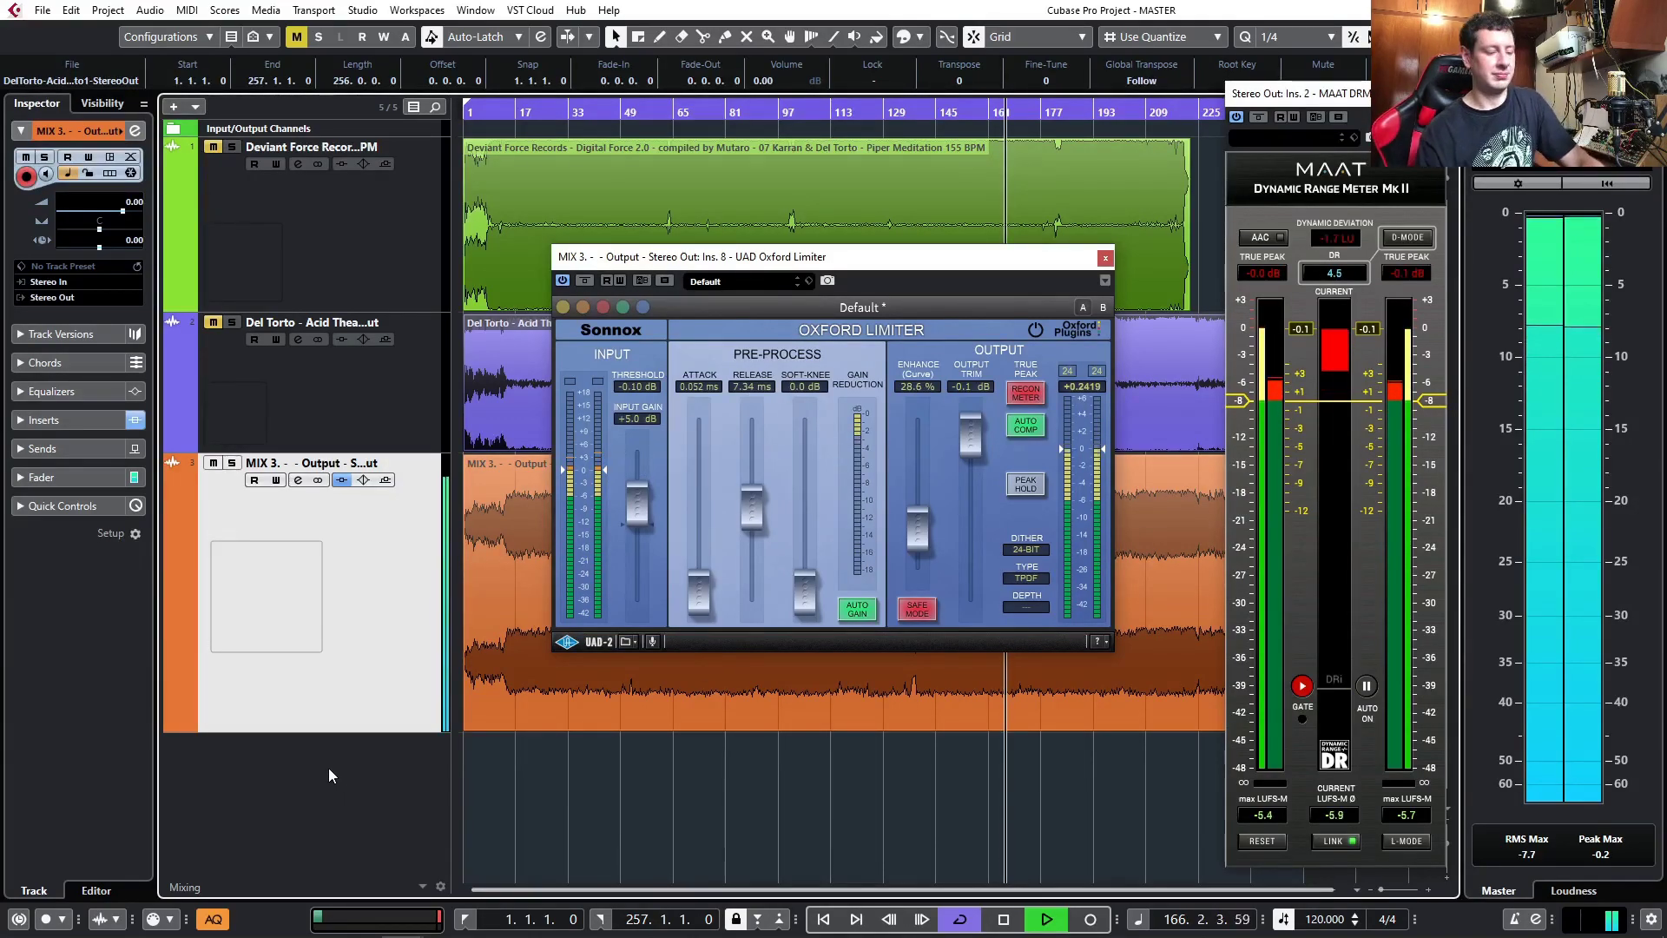
pyautogui.press('space')
pyautogui.click(318, 936)
pyautogui.click(658, 820)
pyautogui.press('space')
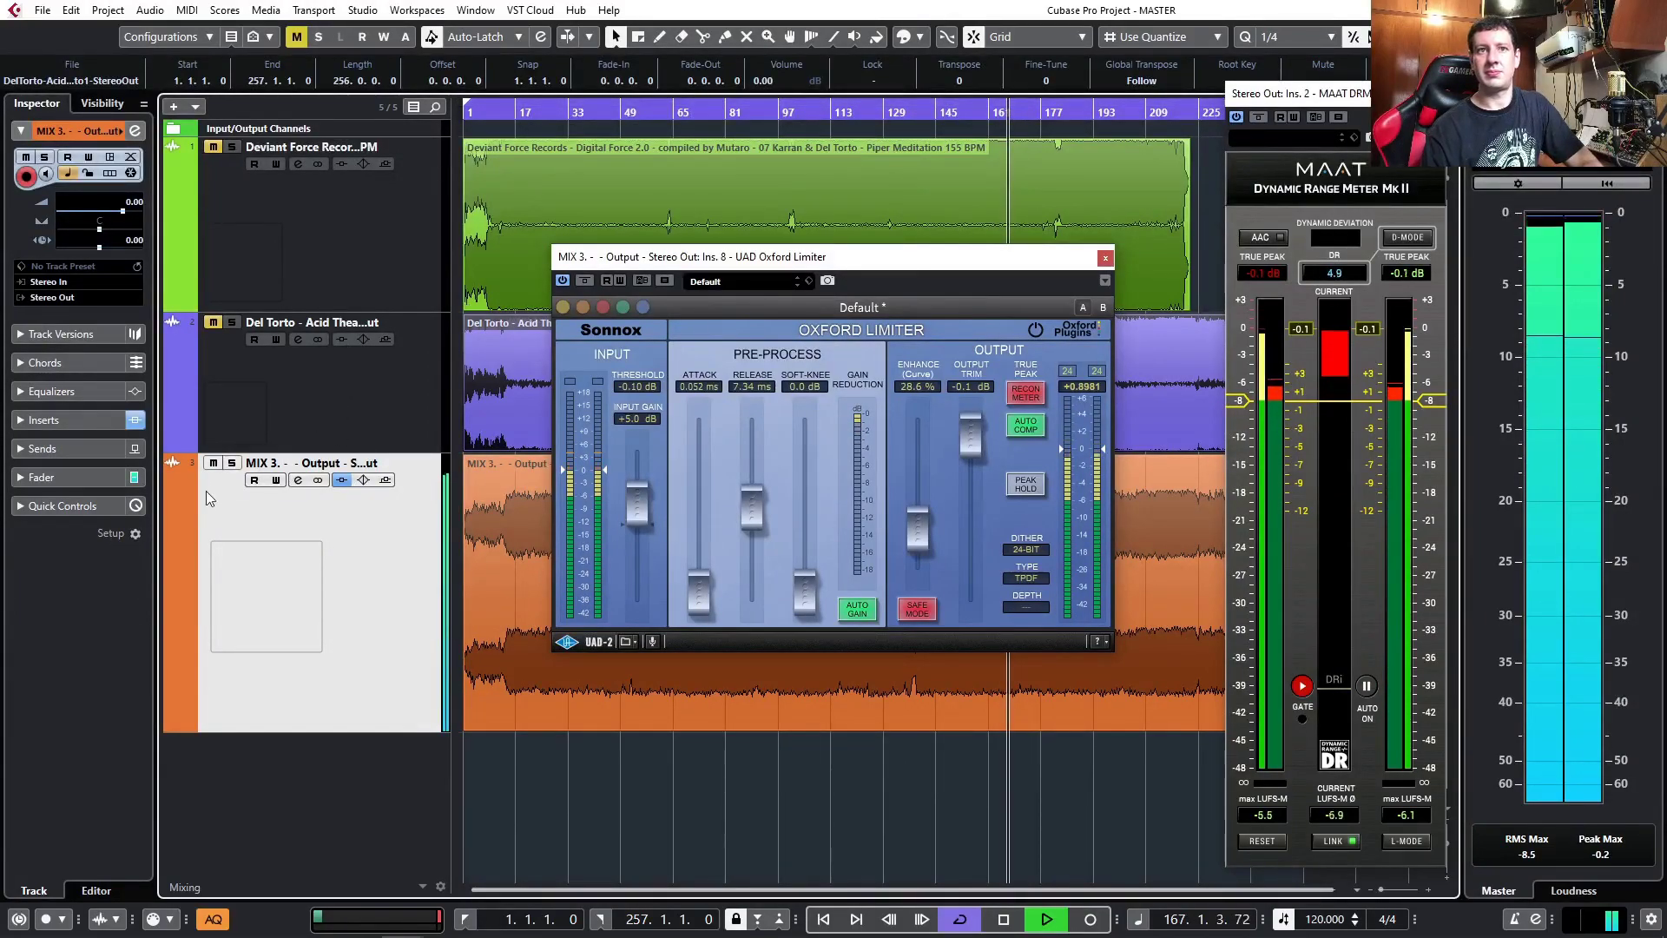
pyautogui.click(948, 112)
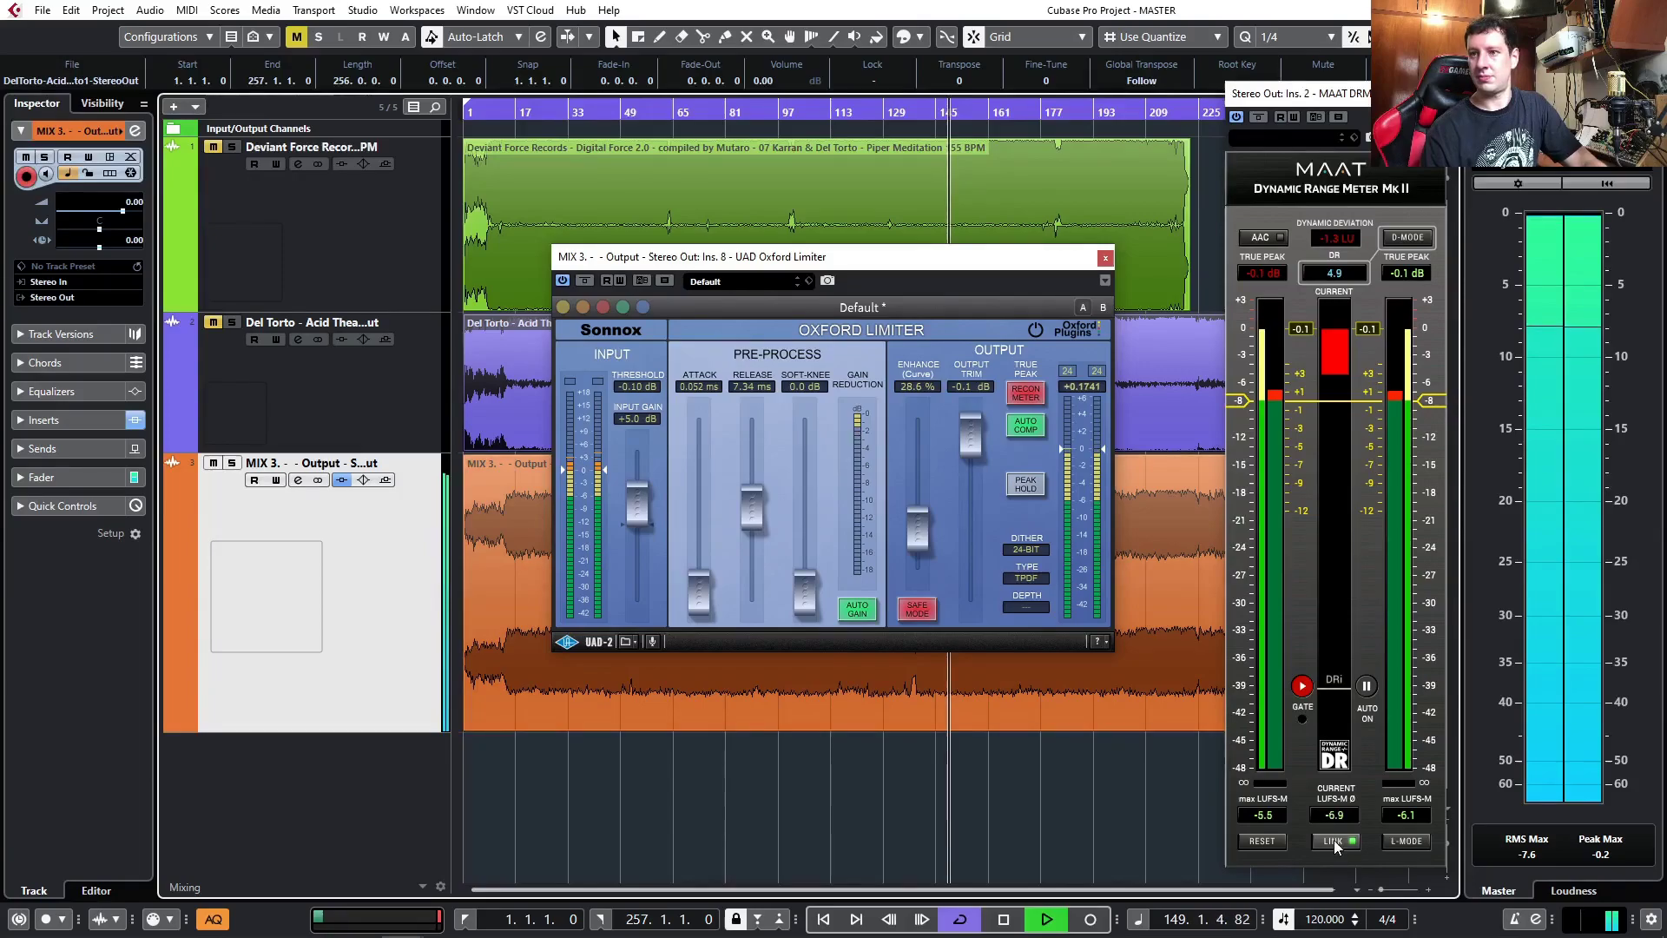
pyautogui.click(1262, 841)
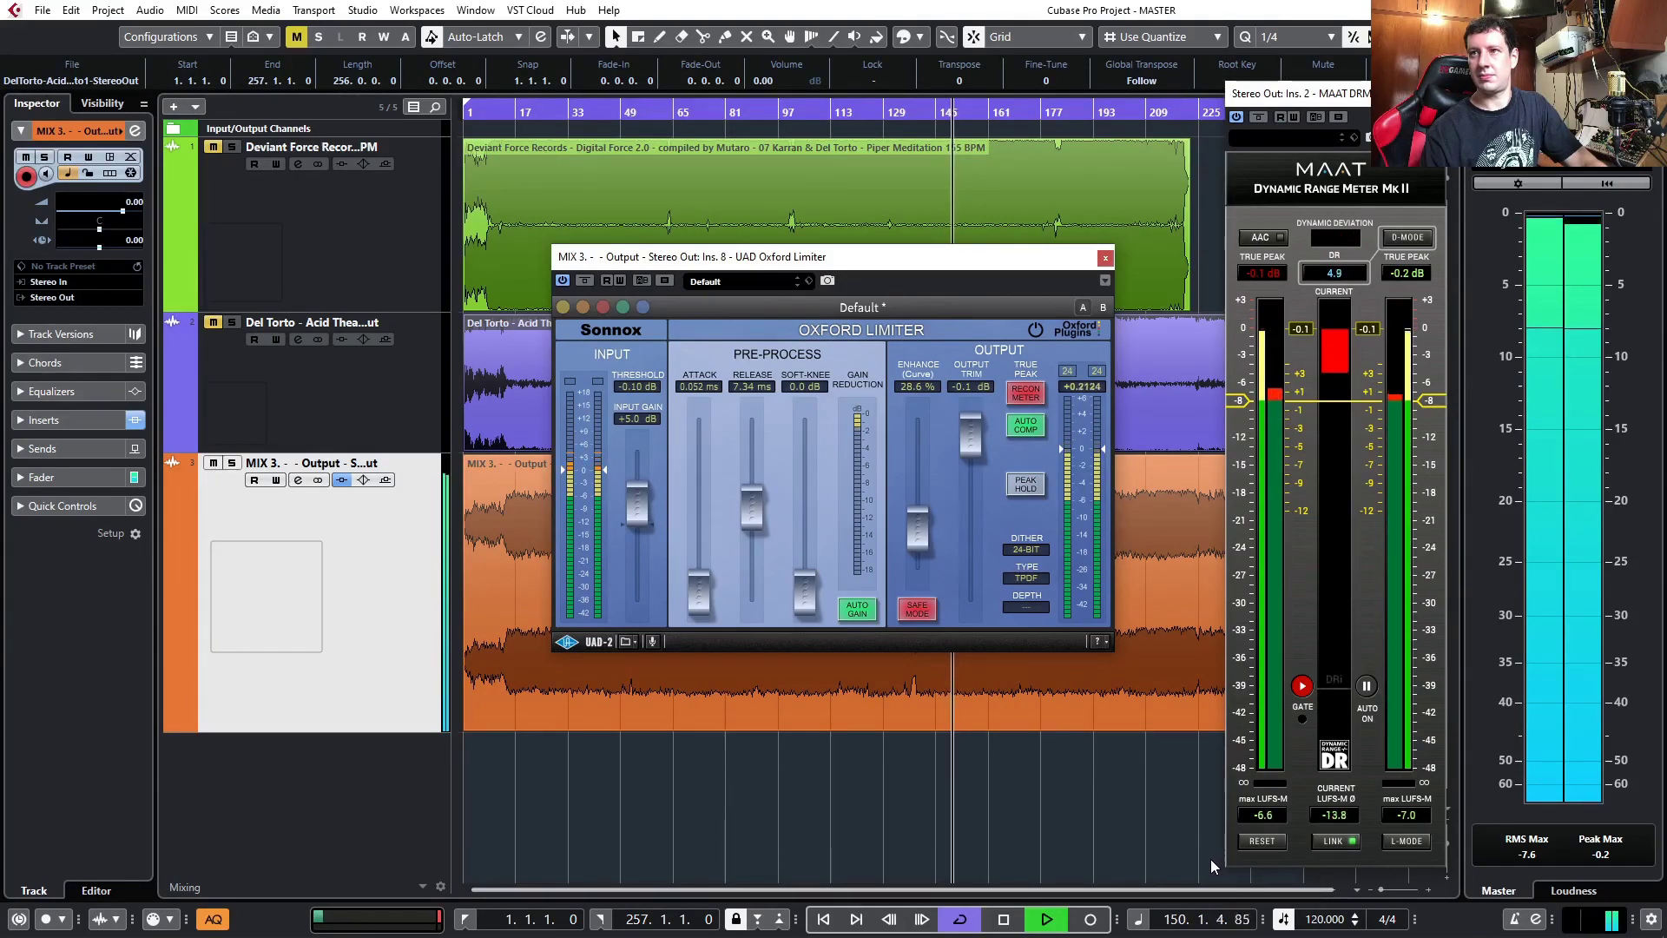
# - Compare MIX 3 with the Deviant Force reference track by alternately muting one and unmuting the other during playback
pyautogui.click(213, 463)
pyautogui.click(212, 148)
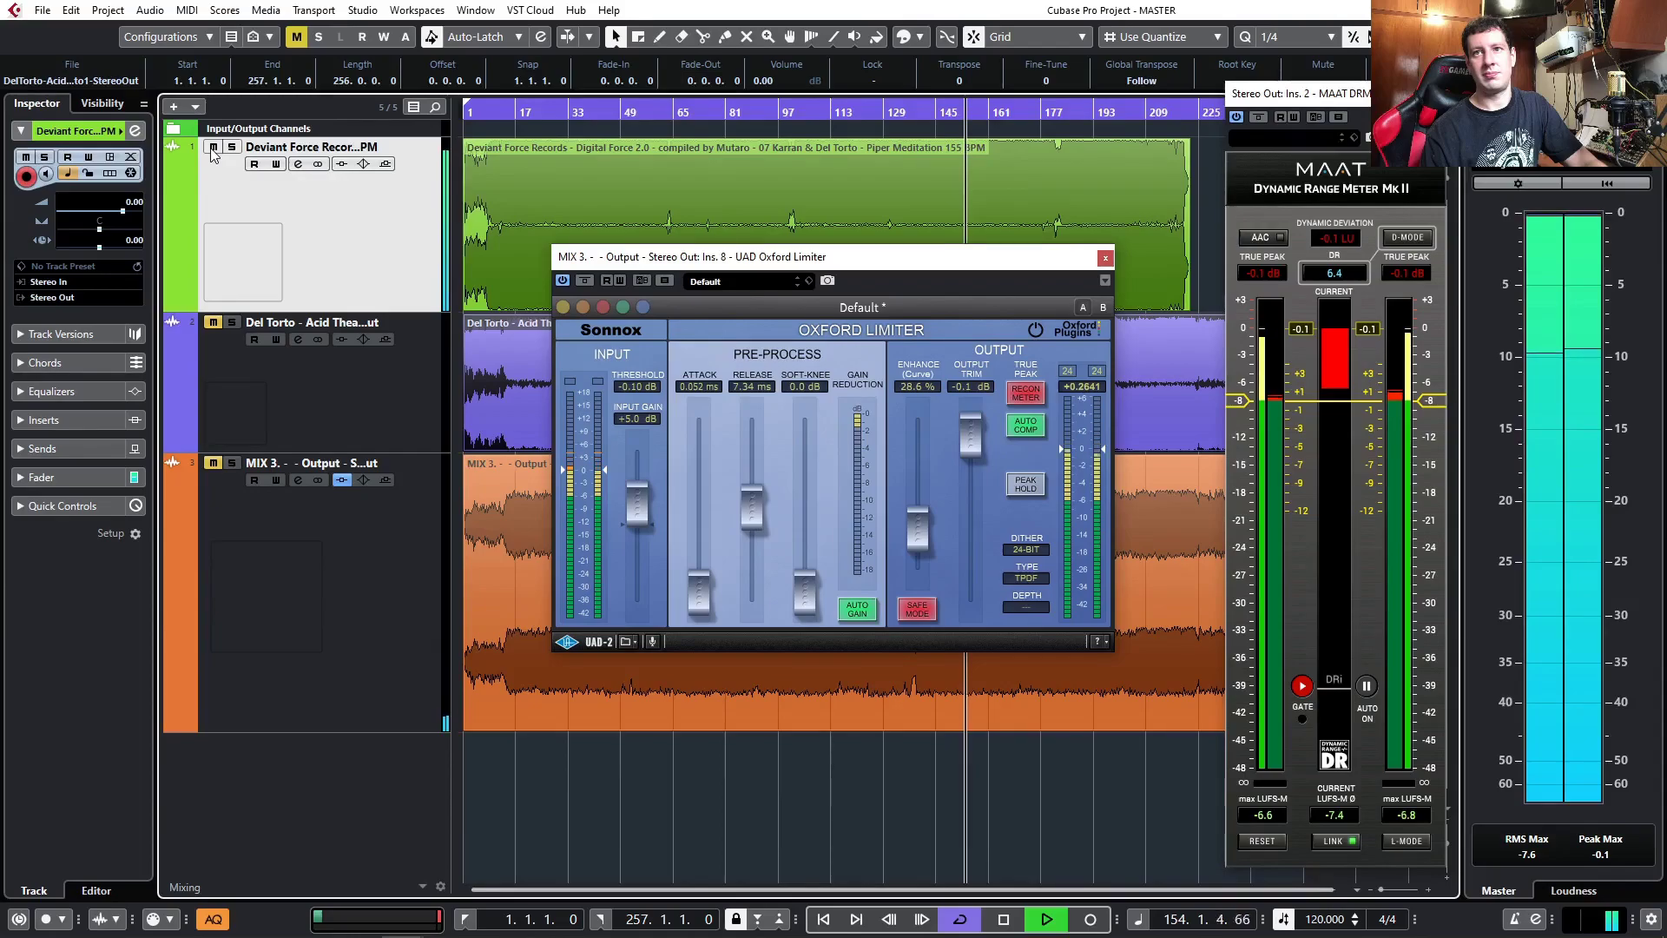
pyautogui.click(212, 147)
pyautogui.click(213, 462)
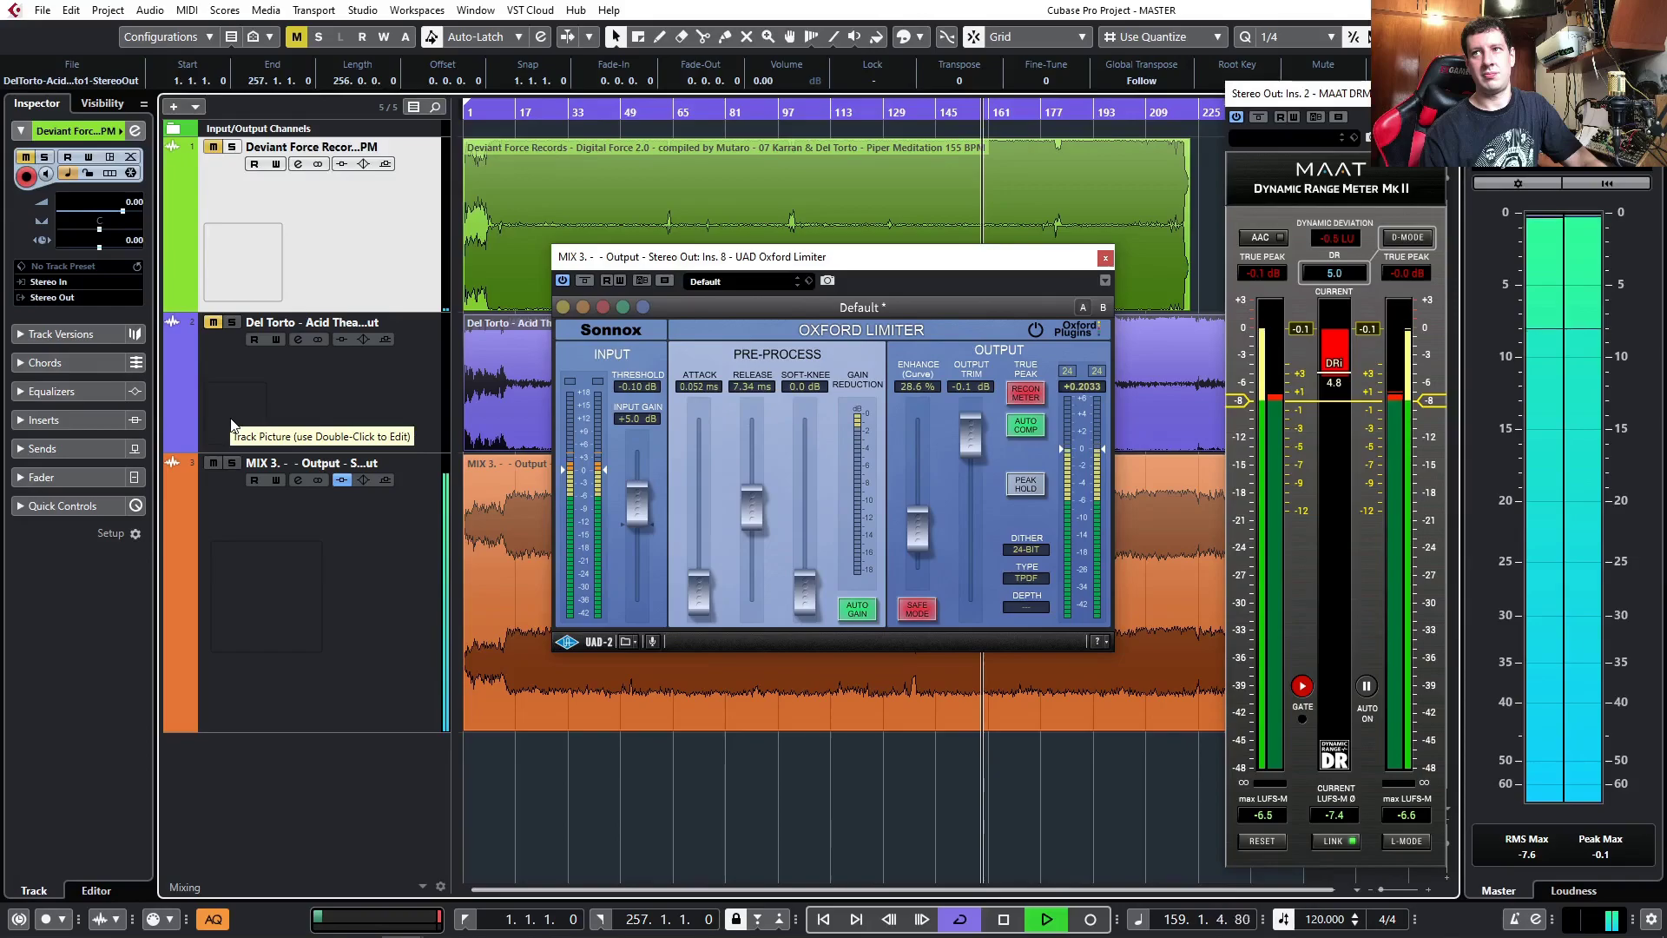
pyautogui.click(212, 463)
pyautogui.click(212, 147)
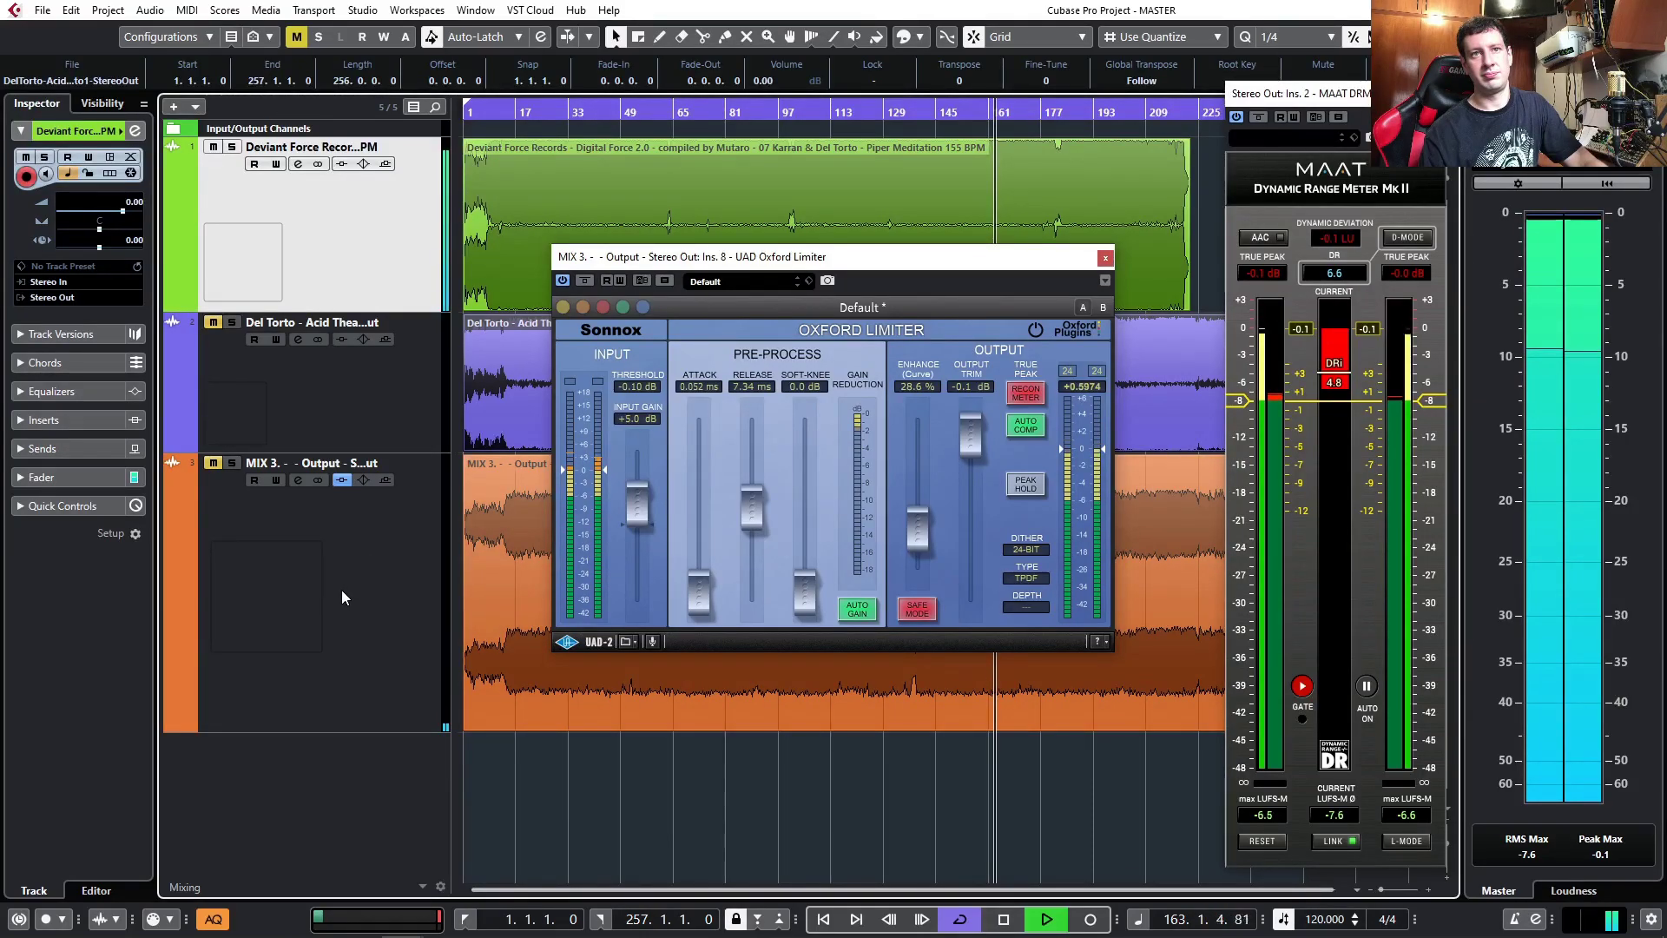
# - Audition the Acid Theater master with the Deviant Force reference muted, and close the Oxford Limiter window
pyautogui.press('space')
pyautogui.click(213, 147)
pyautogui.click(215, 323)
pyautogui.press('space')
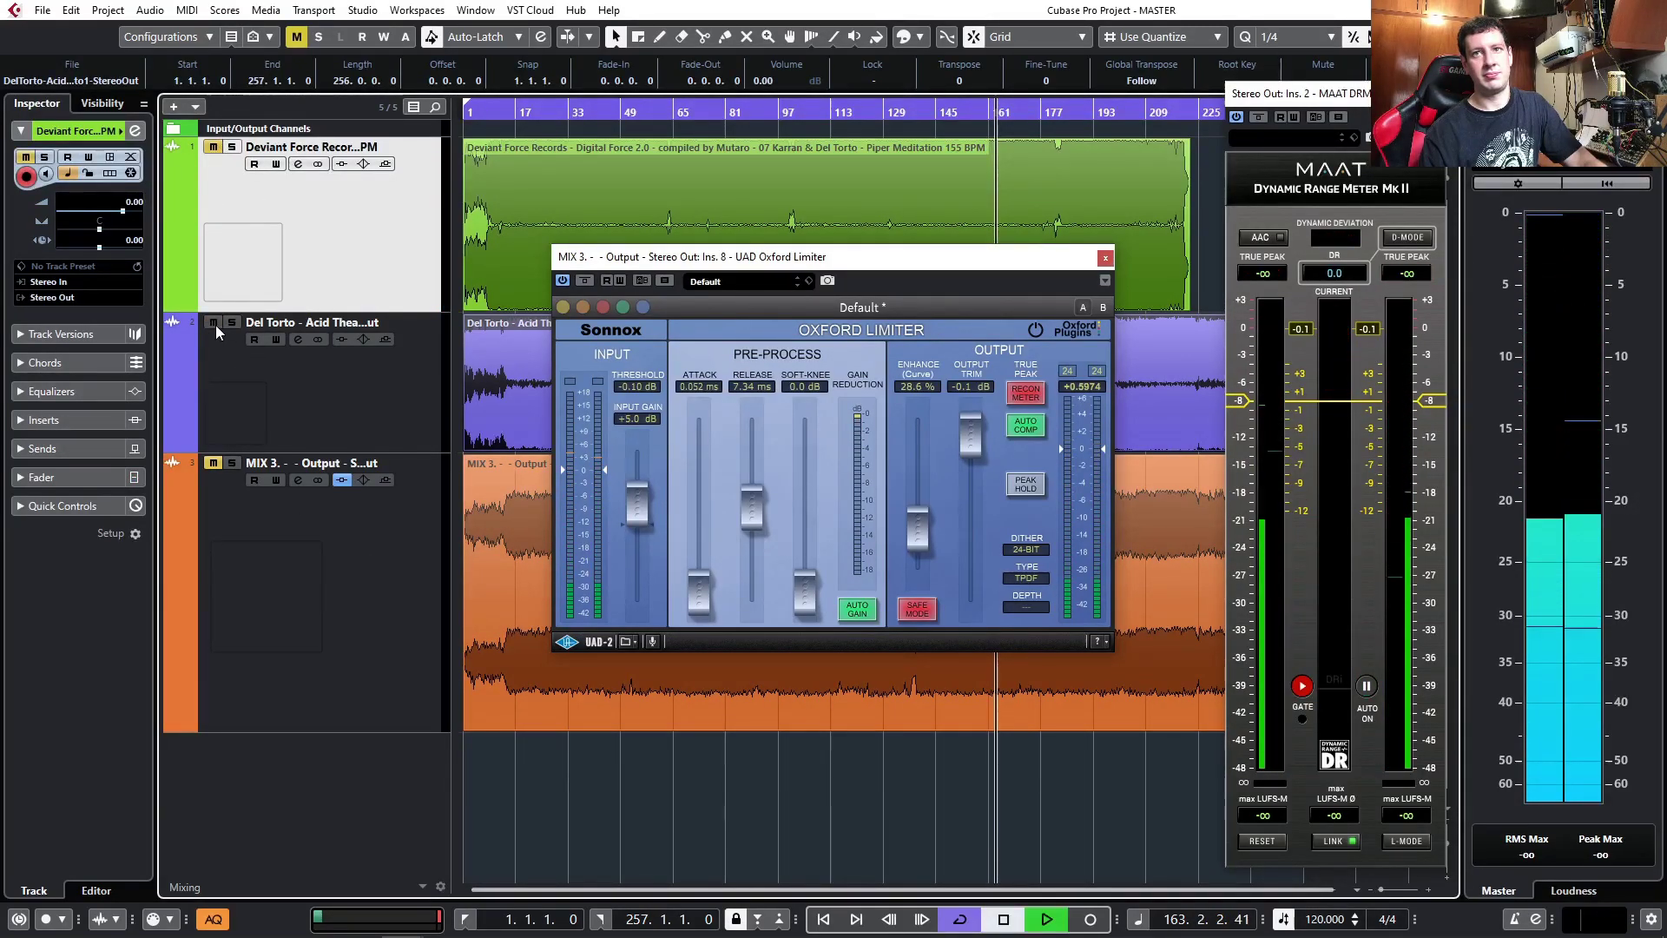
pyautogui.click(314, 401)
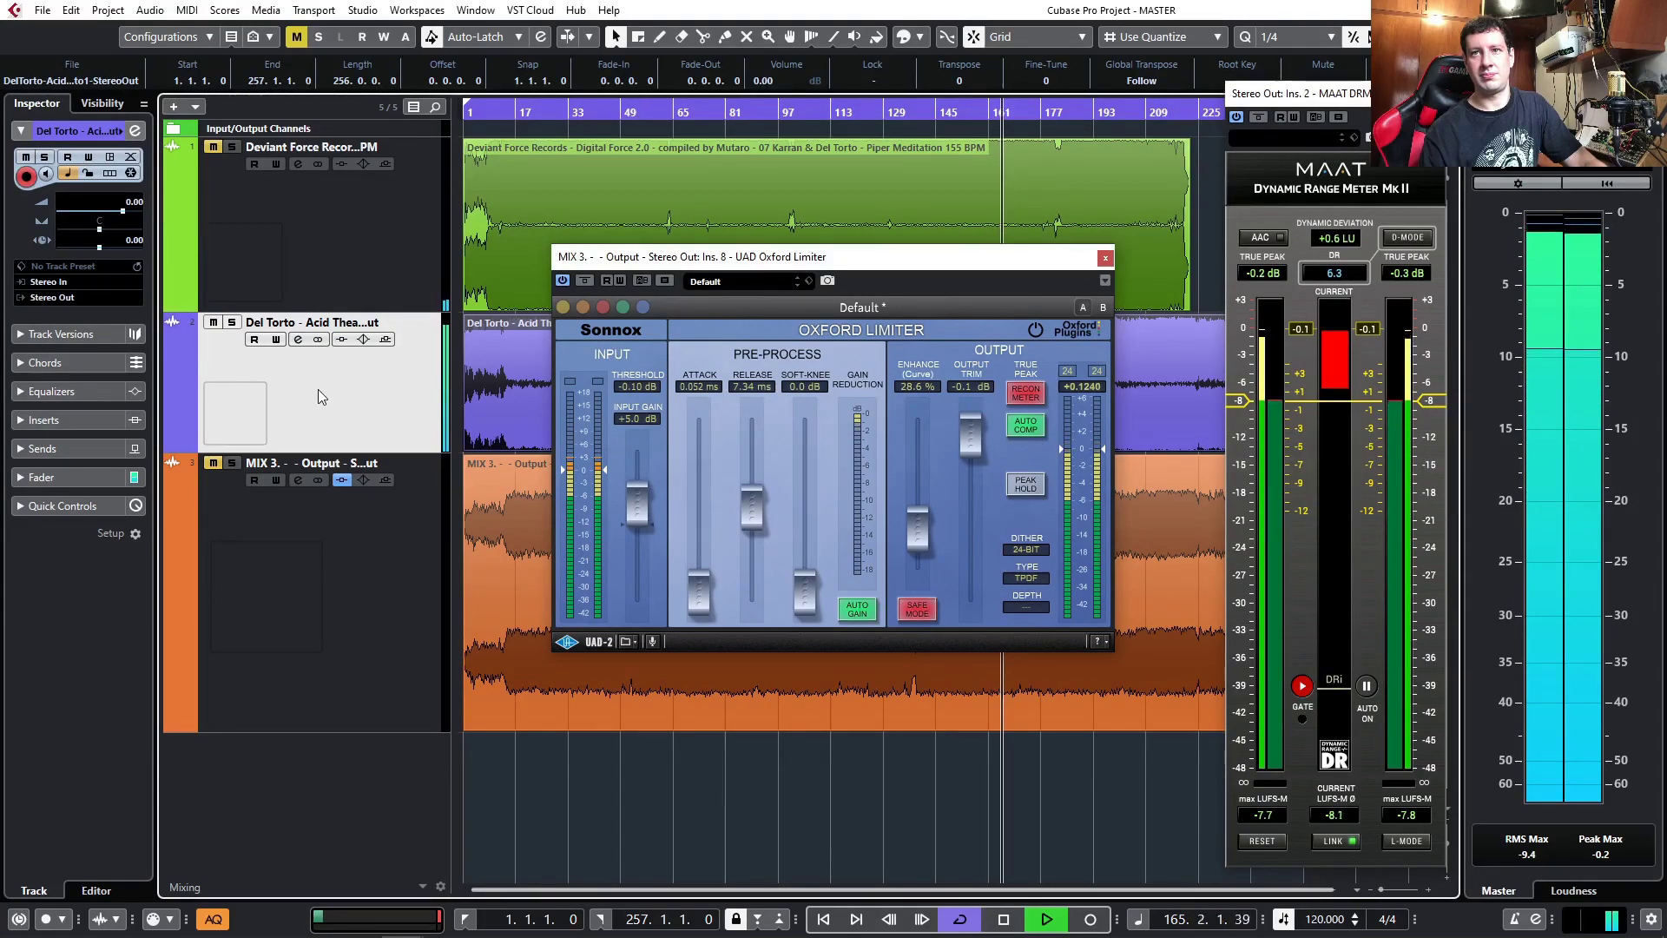
pyautogui.click(1111, 263)
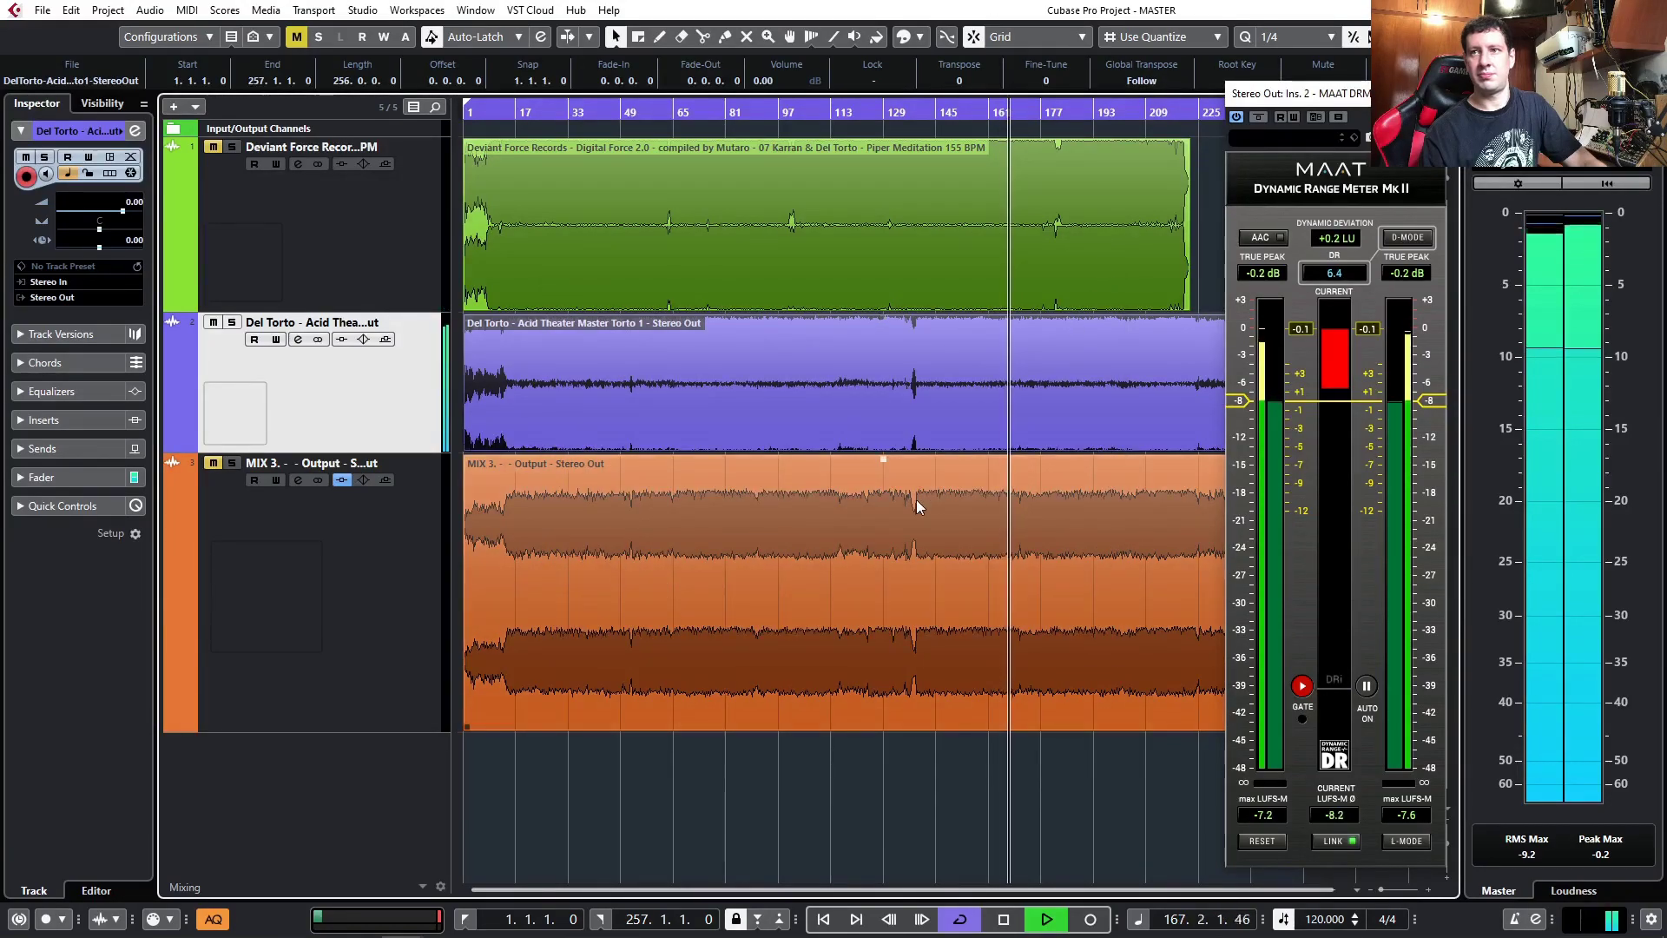
pyautogui.press('space')
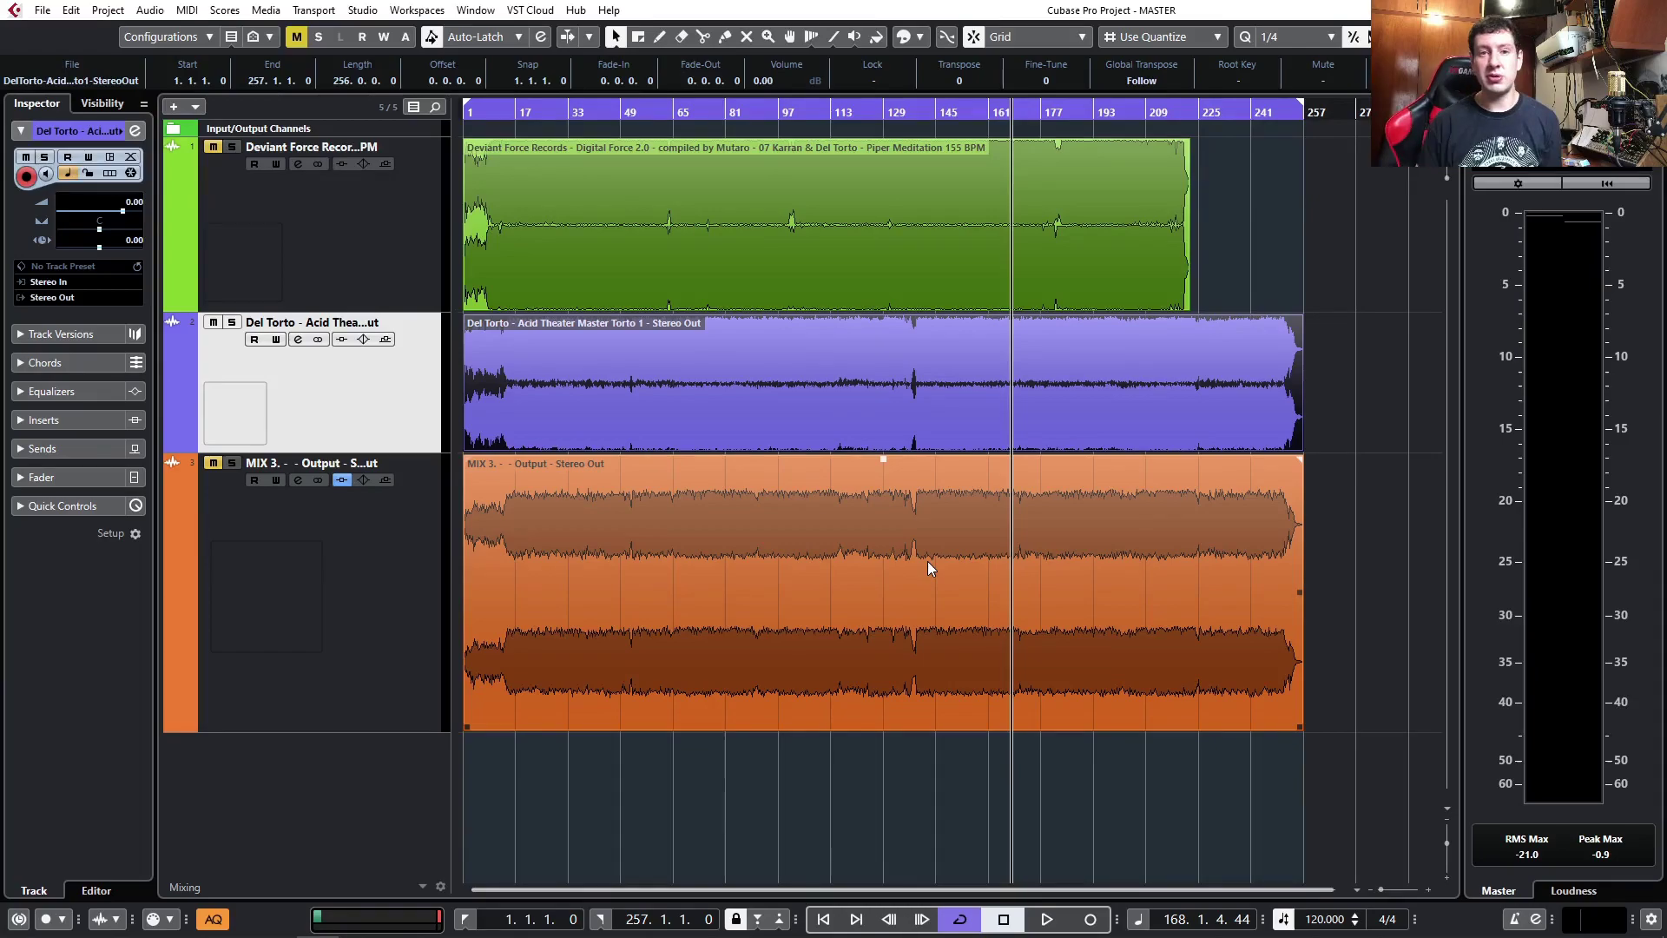
# - Reposition the MAAT dynamic range meter window and return the playhead to the project start
pyautogui.moveTo(1458, 97); pyautogui.dragTo(1438, 94)
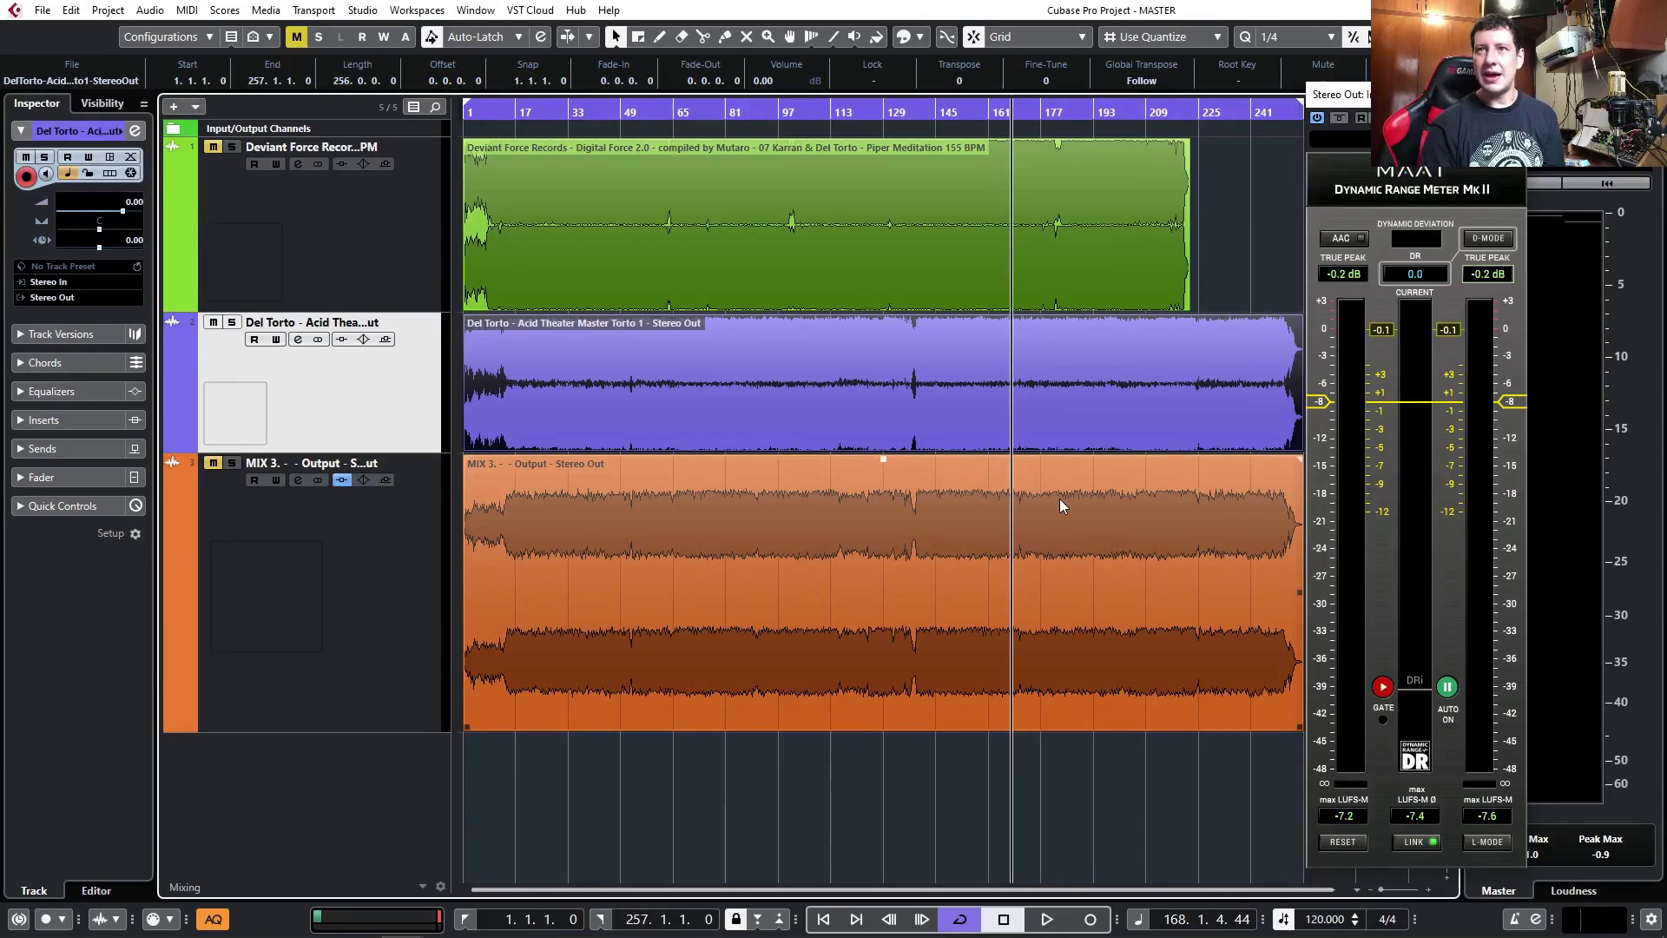
pyautogui.press('.')
pyautogui.moveTo(1355, 95); pyautogui.dragTo(1298, 94)
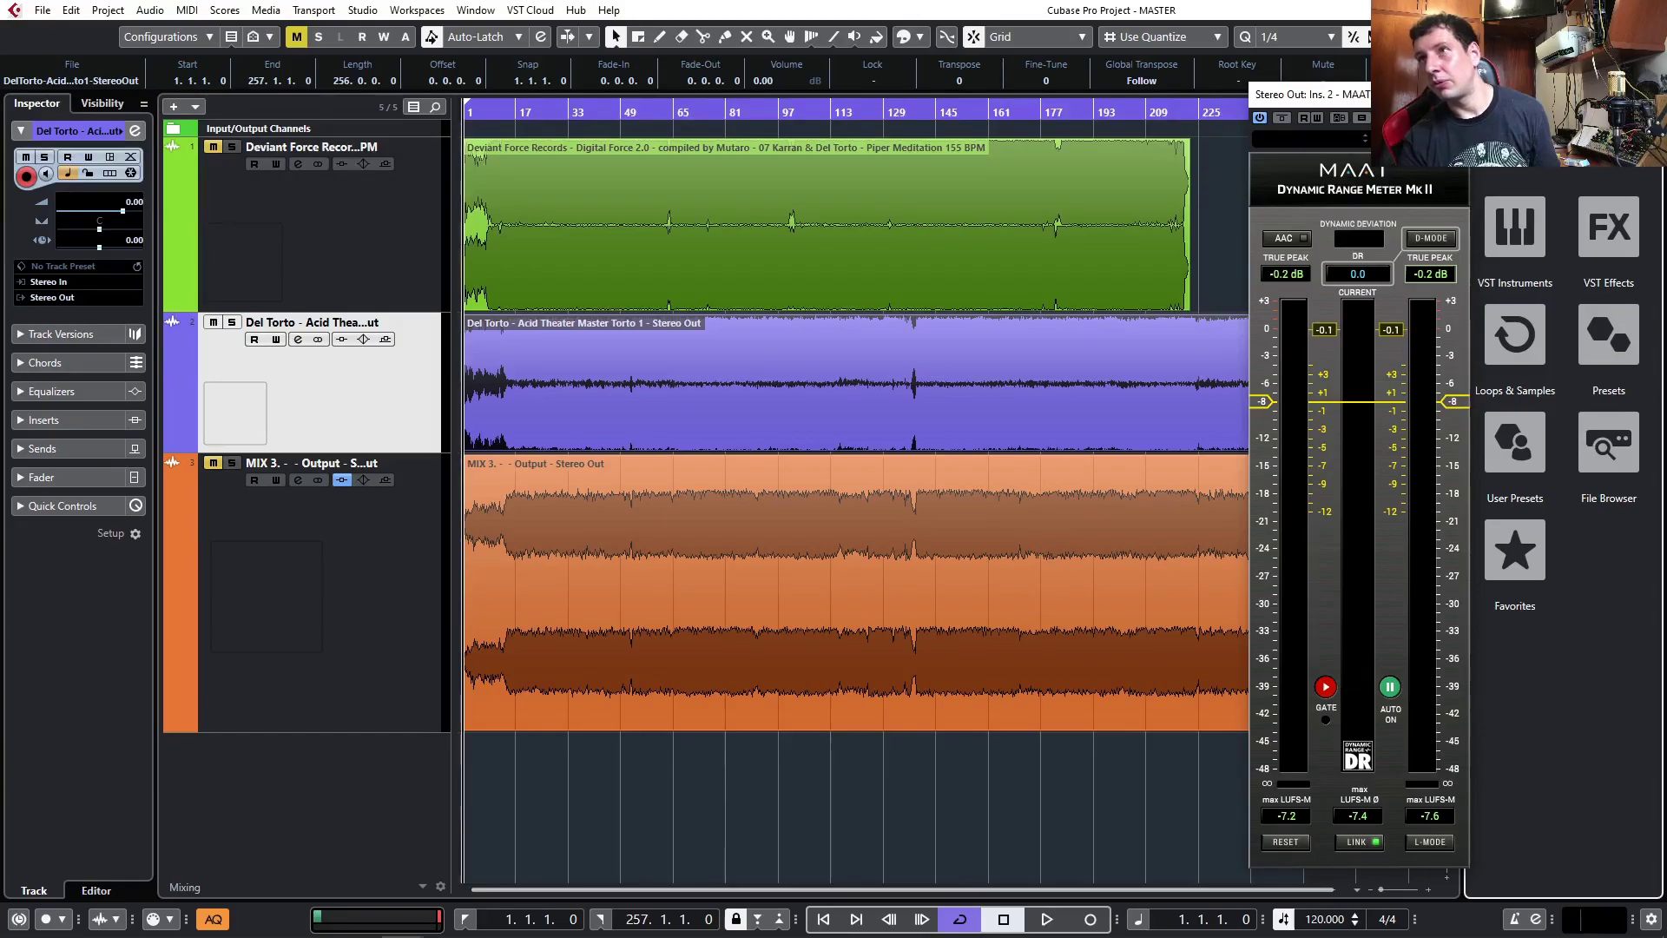
# - Display the control room's Loudness meter and toggle its LUFS scale unit
pyautogui.click(1573, 890)
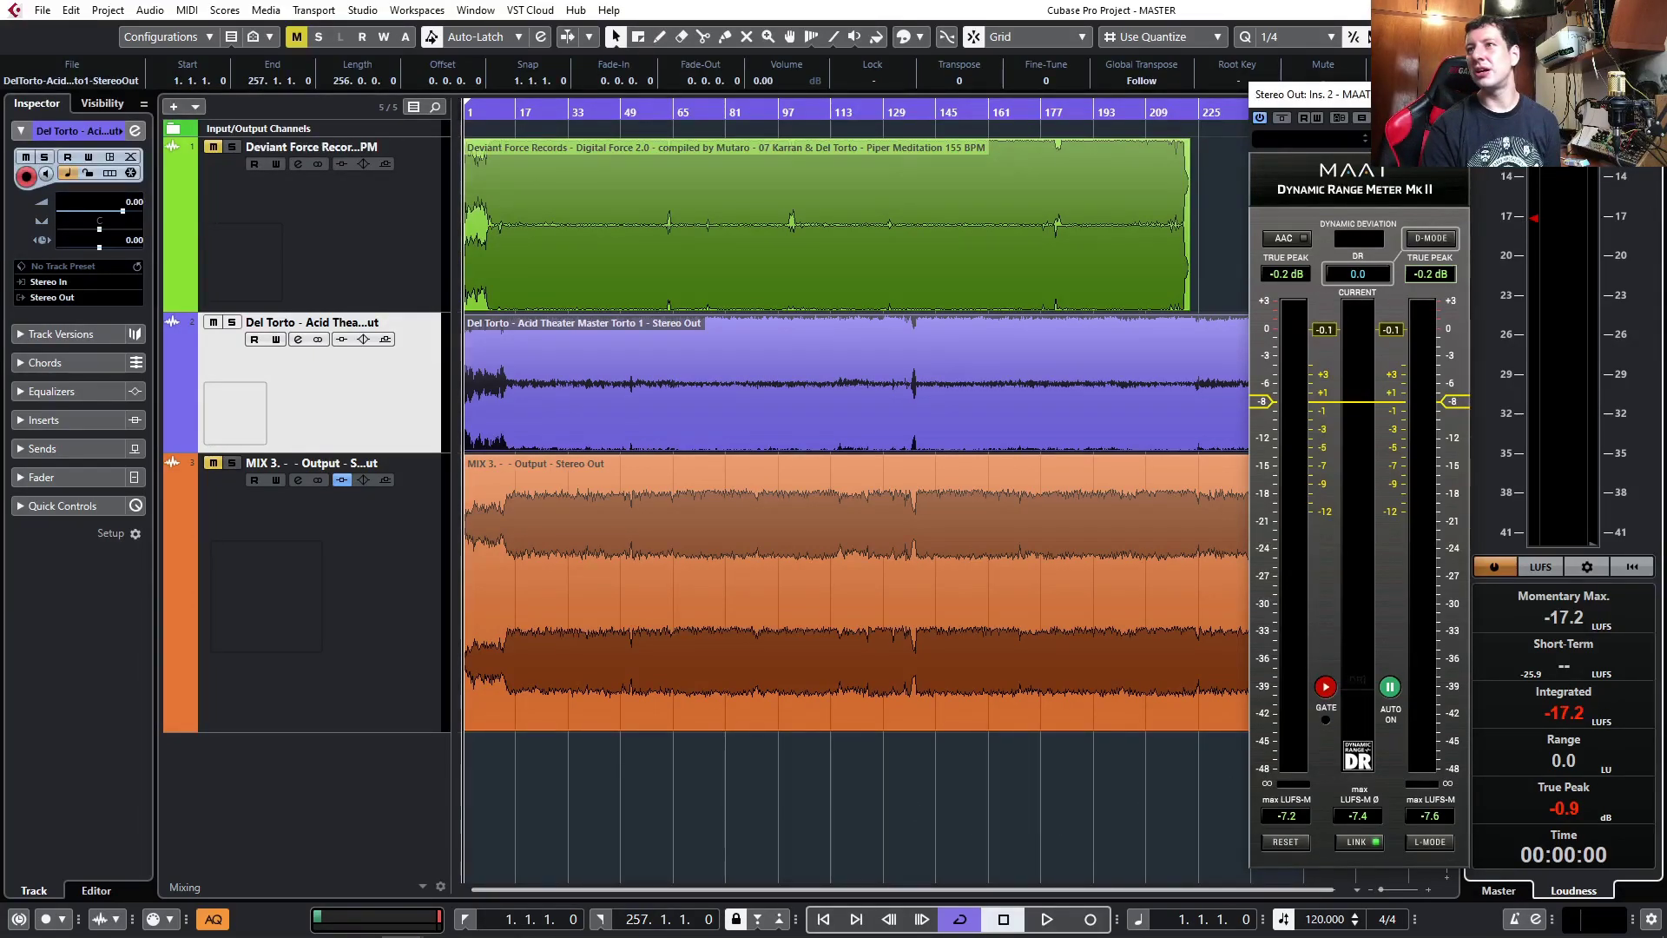
pyautogui.click(1540, 566)
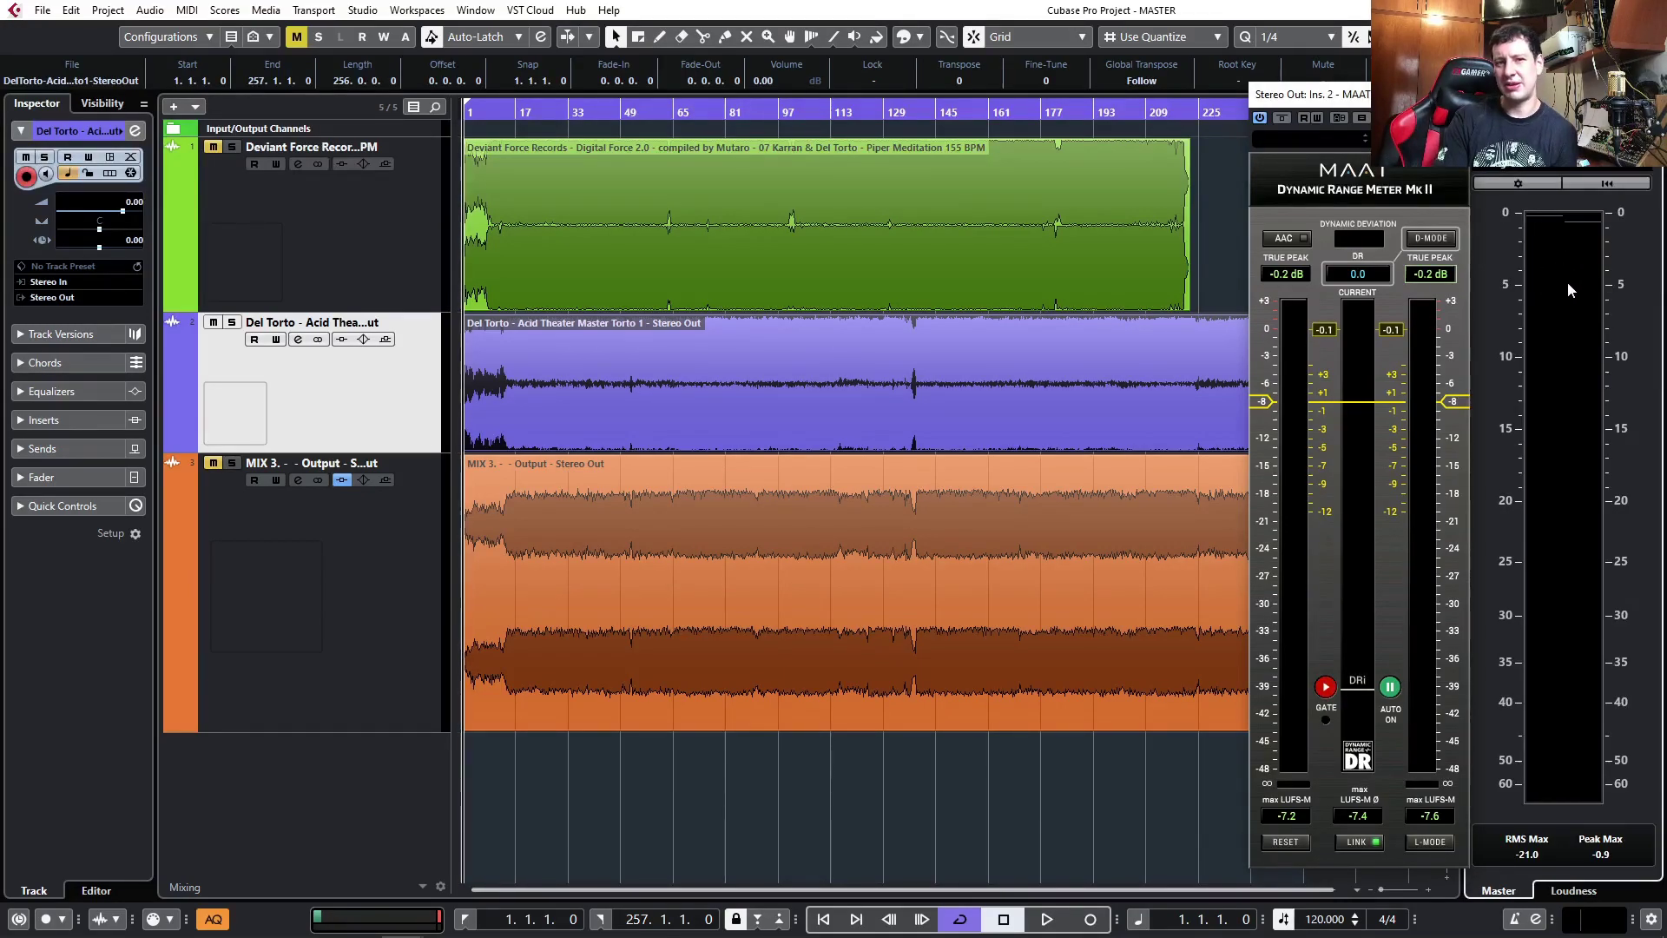